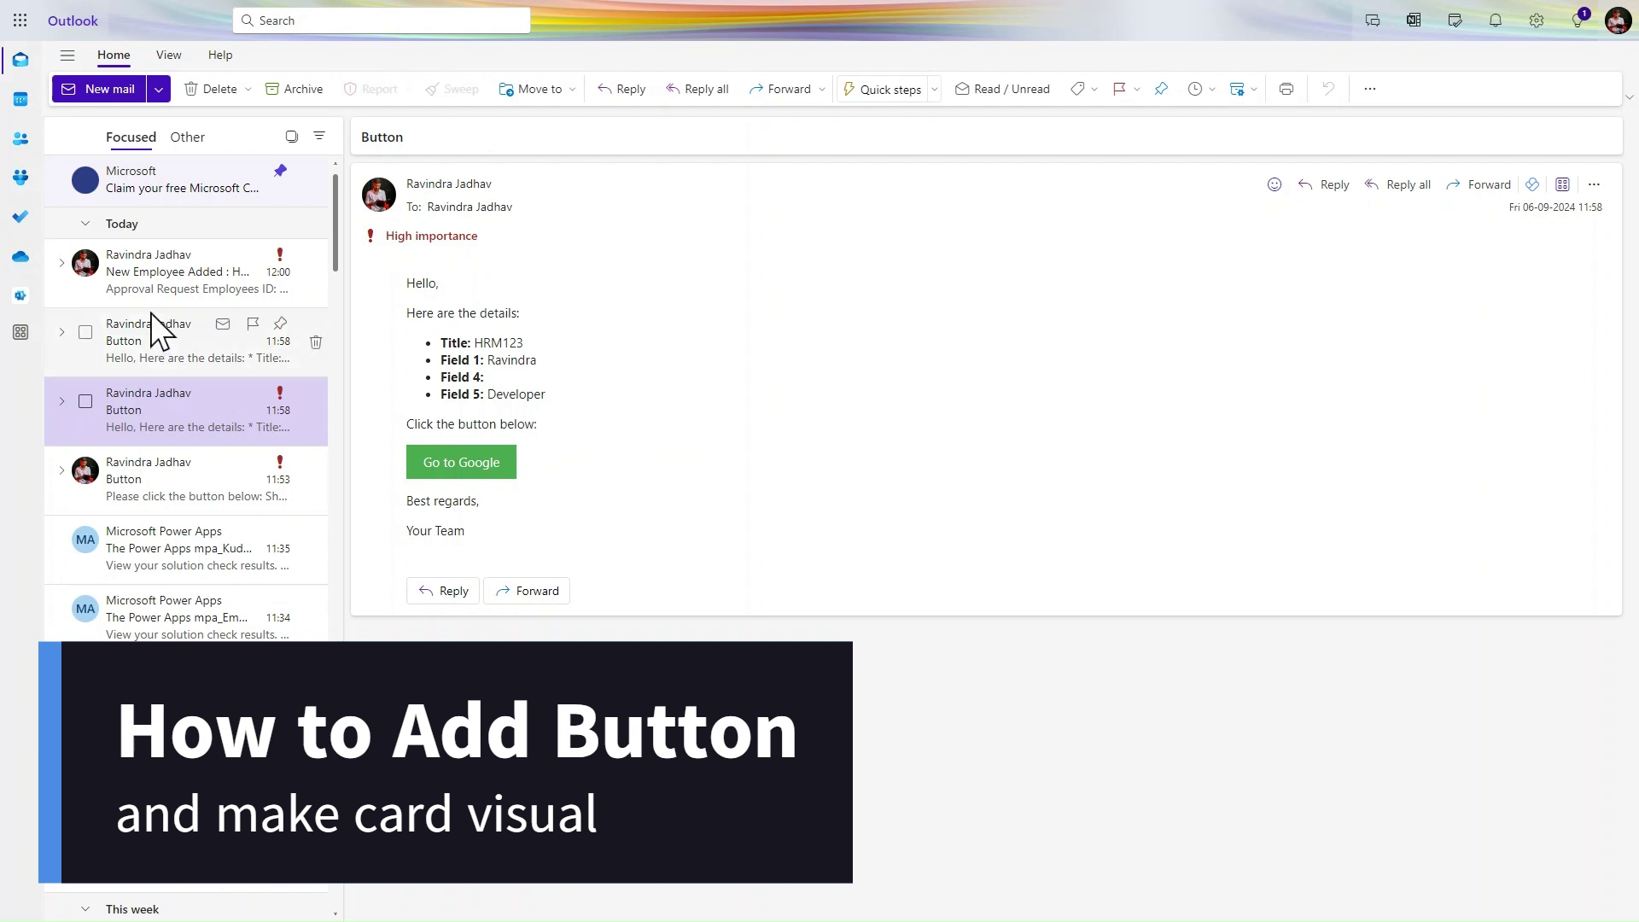
Open the 'New Employee Added : HRM123' approval email after glancing at the Button test email.
left_click(170, 265)
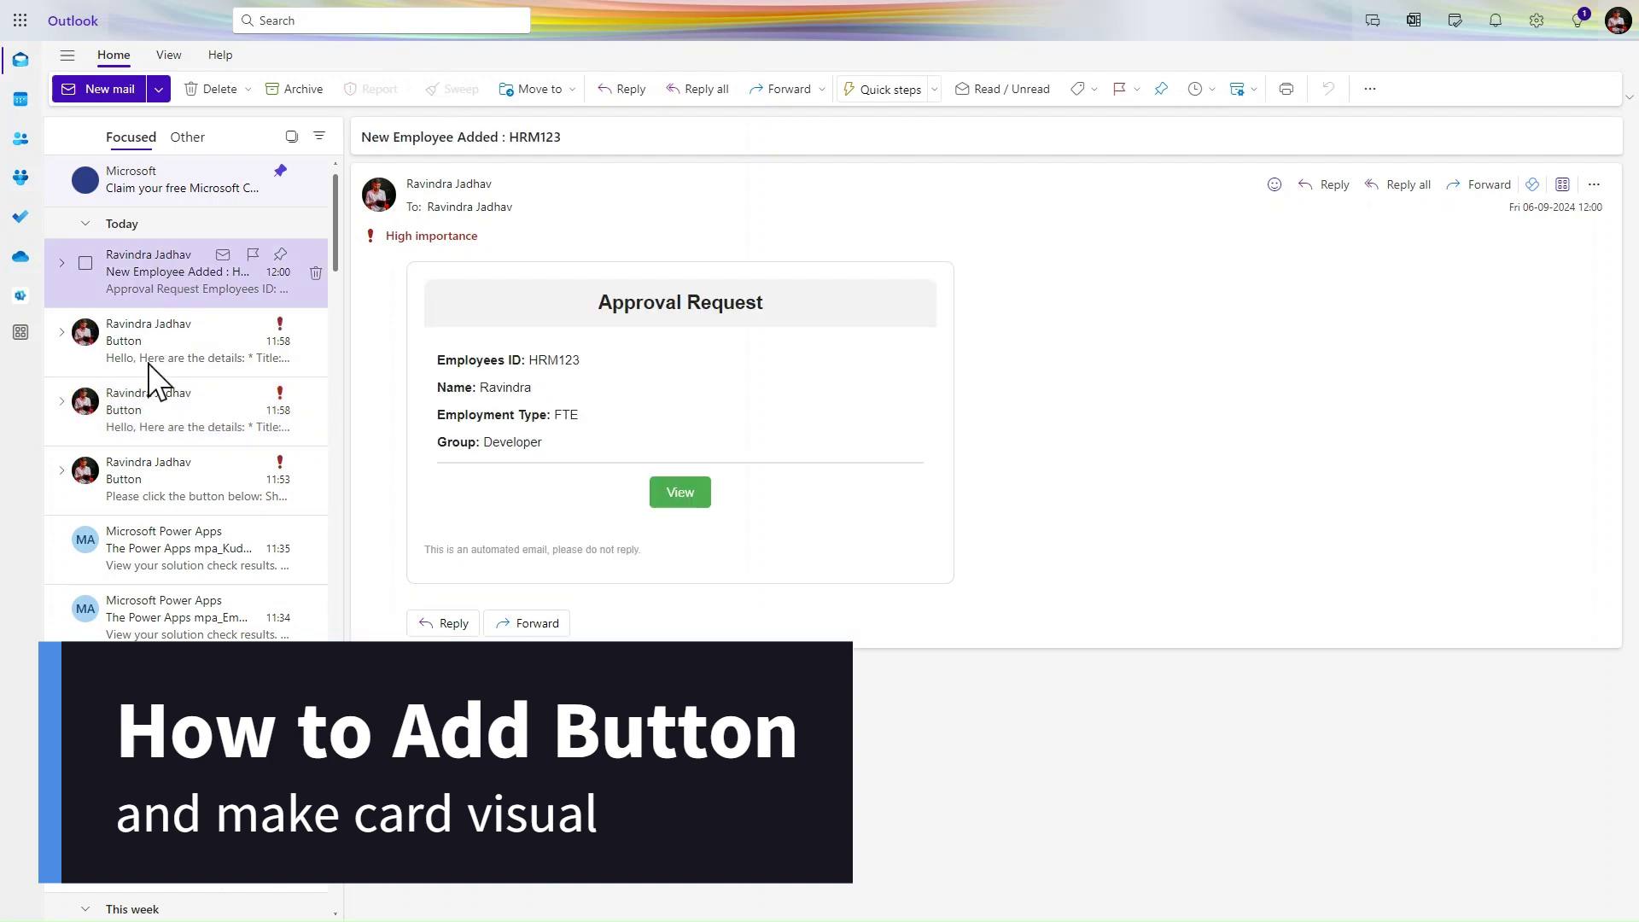
left_click(140, 416)
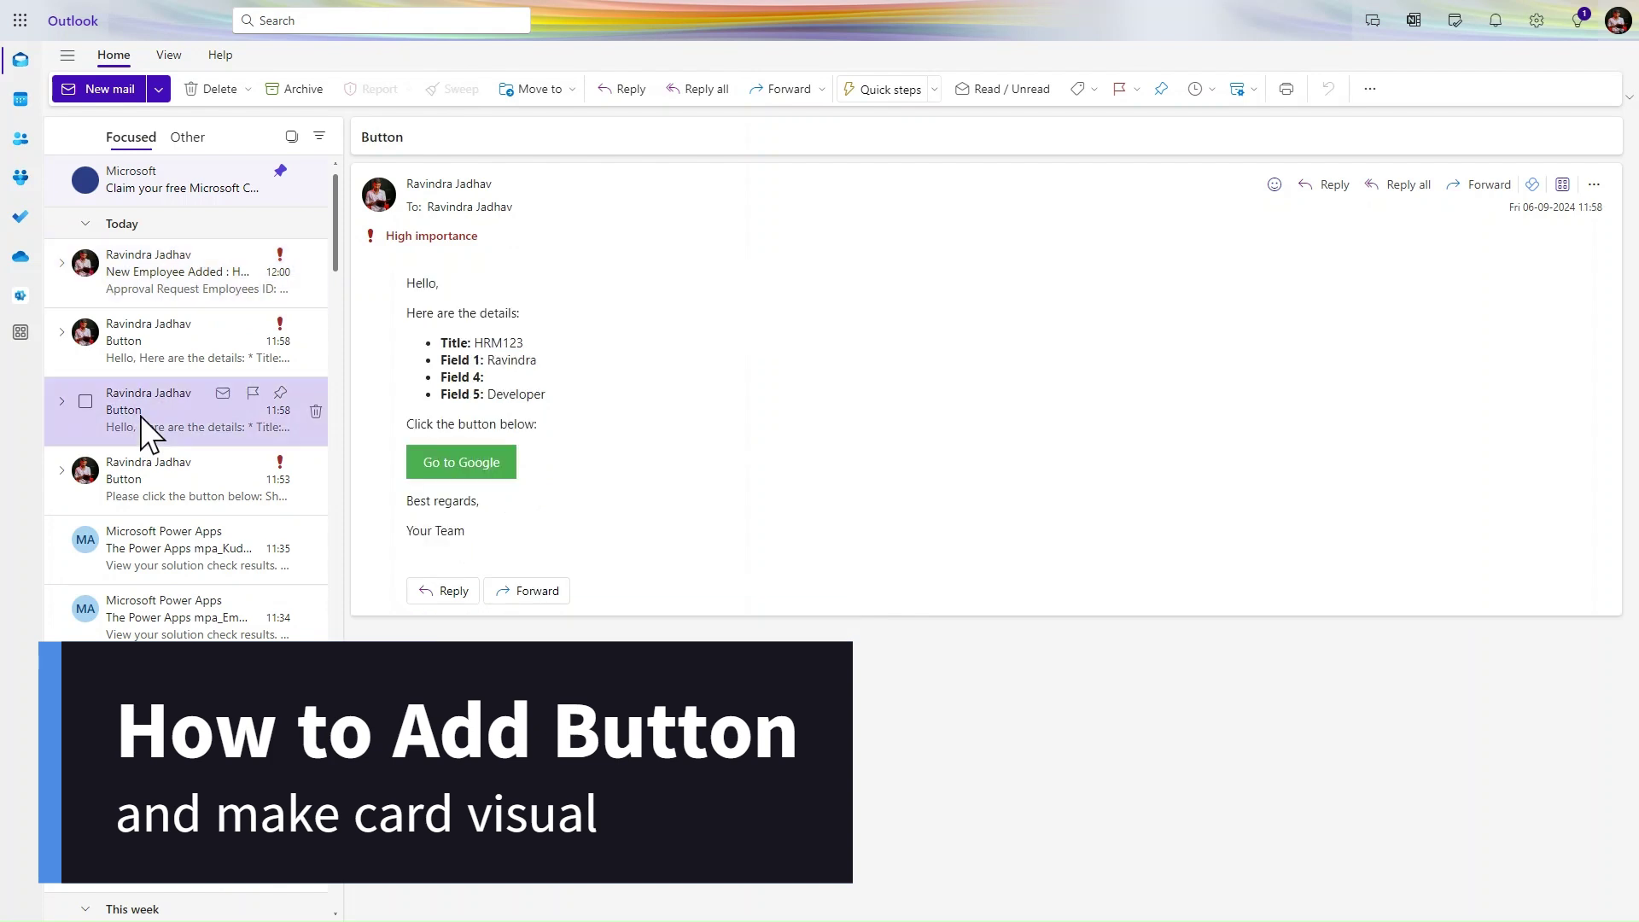
left_click(193, 278)
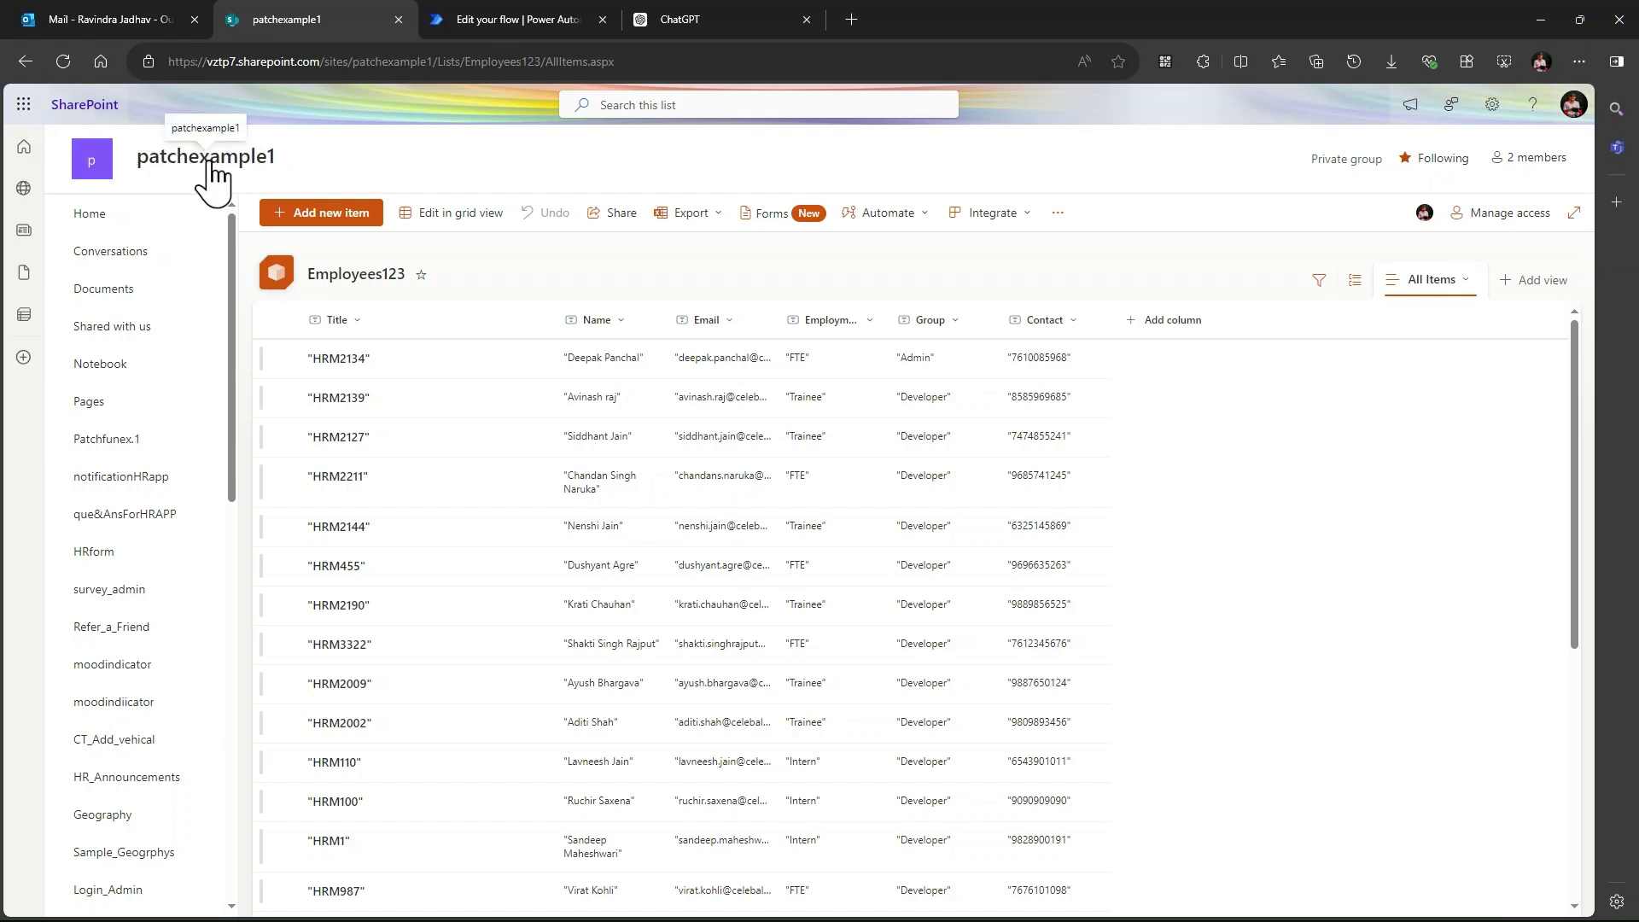
Fill in and save a new Employees123 item HRM22344 with employment type FTE and group Developer.
mouse_move(214, 170)
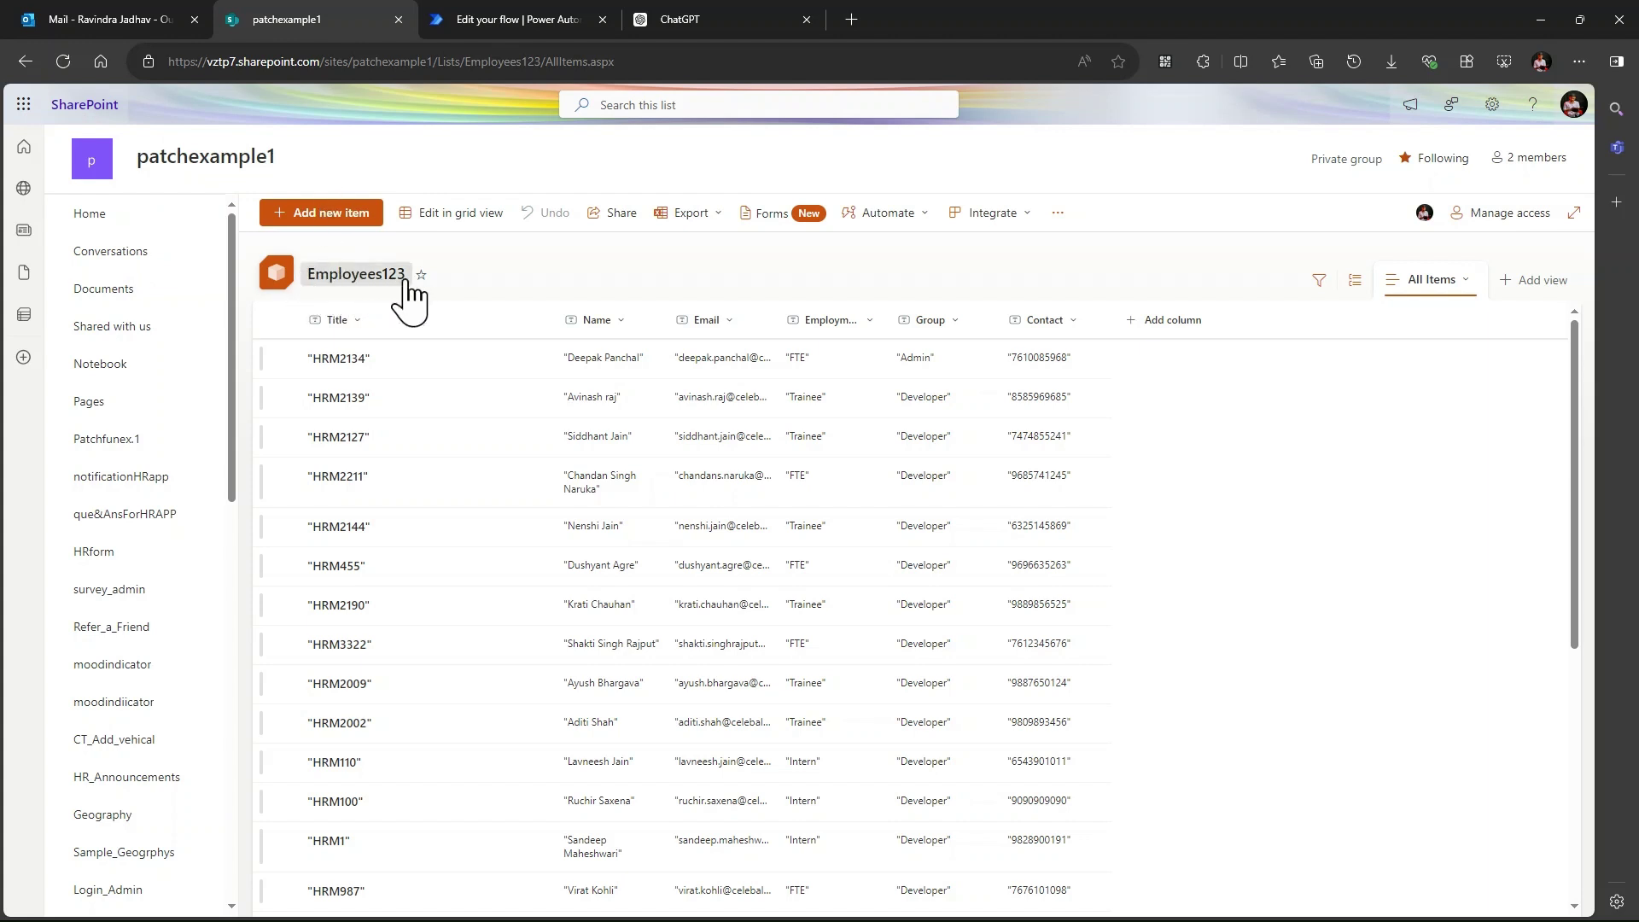
left_click(352, 218)
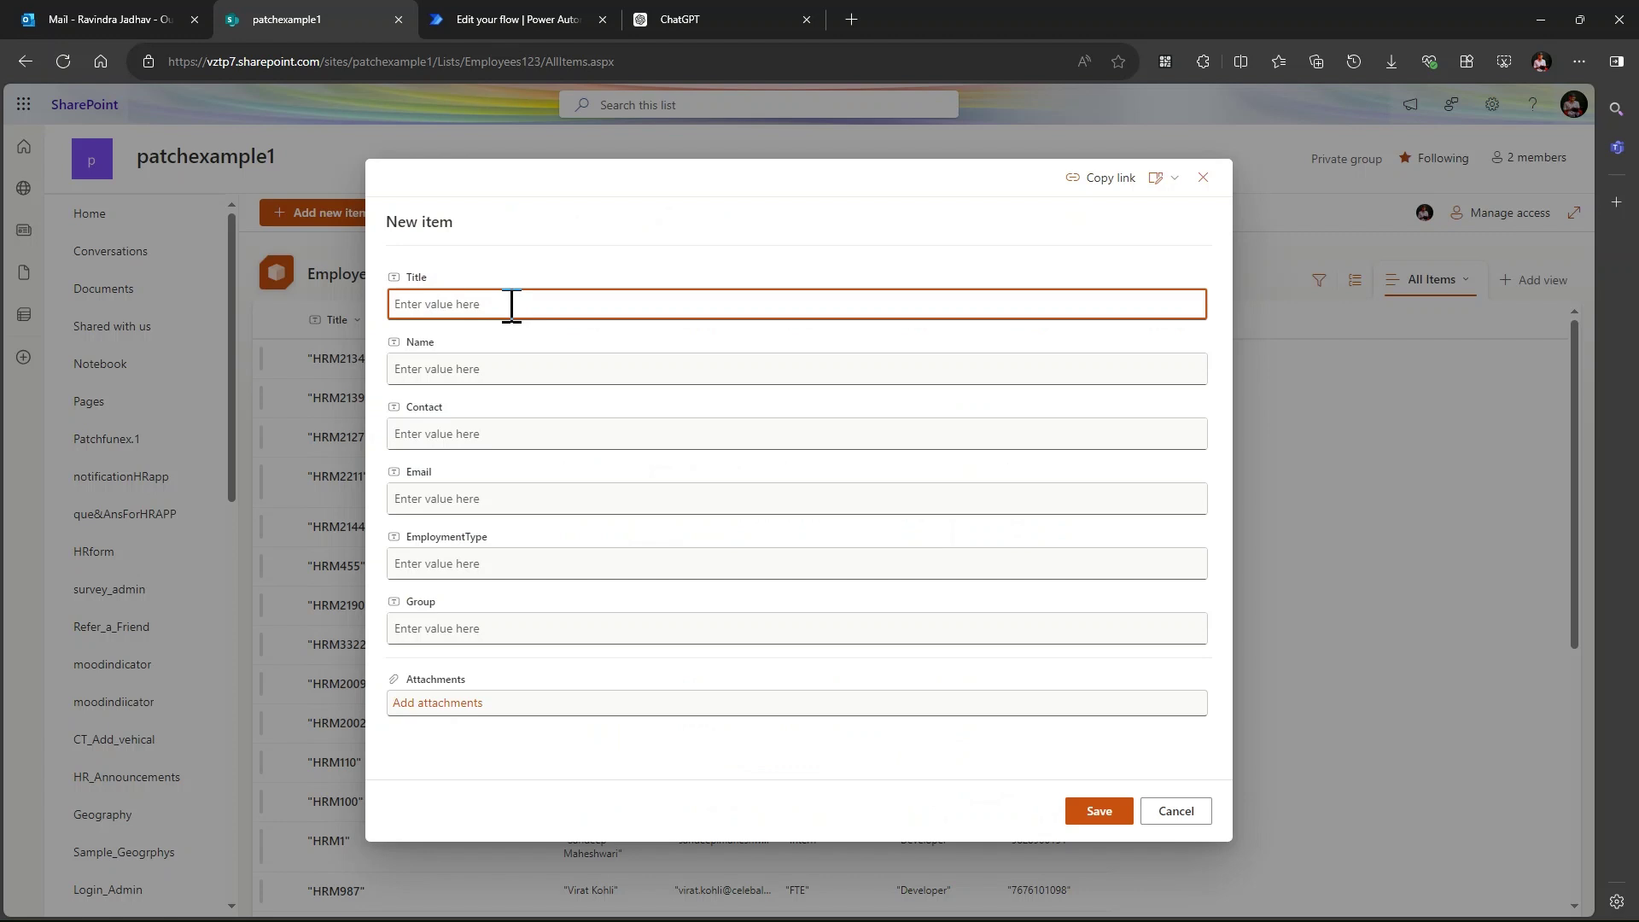
type("R")
type("T")
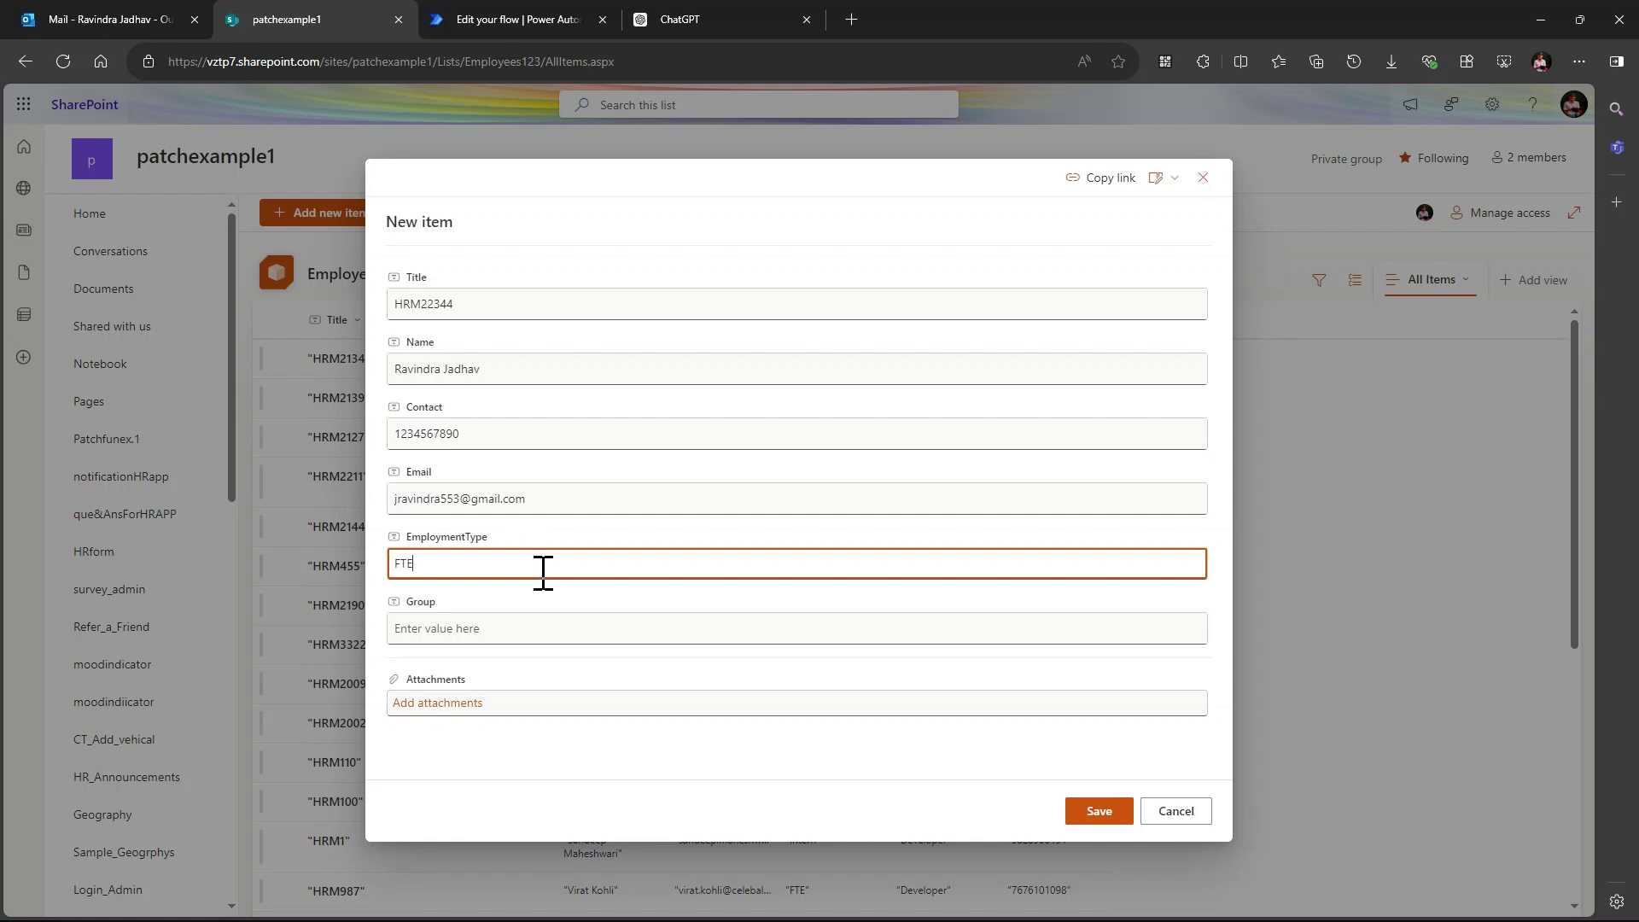
type("E")
left_click(506, 627)
type("Developer")
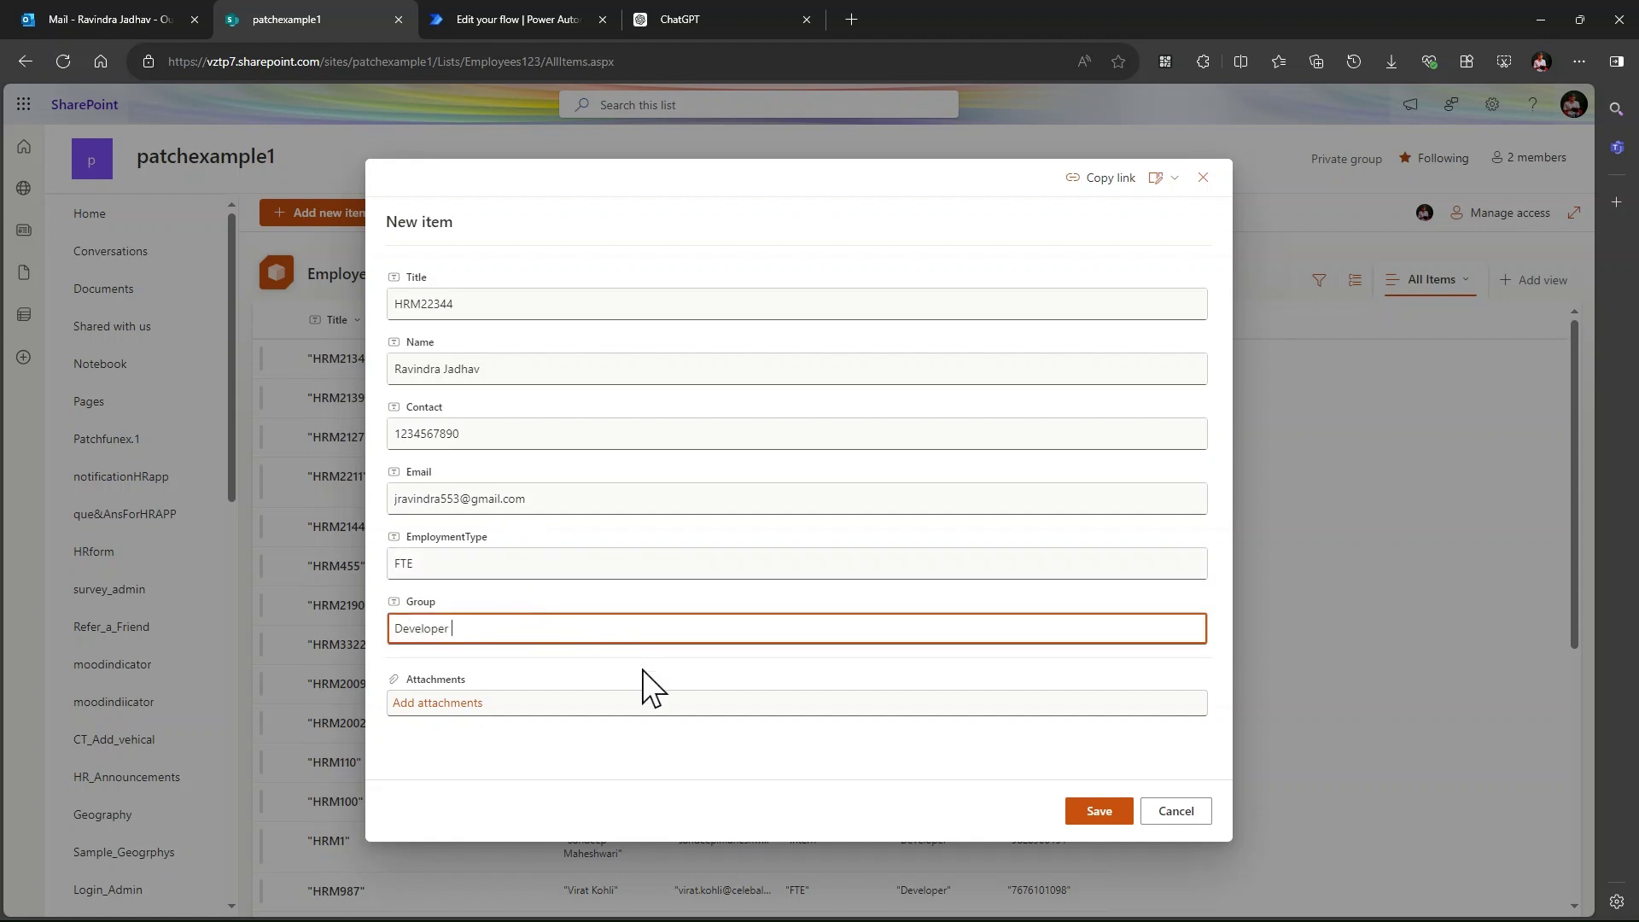
left_click(1077, 811)
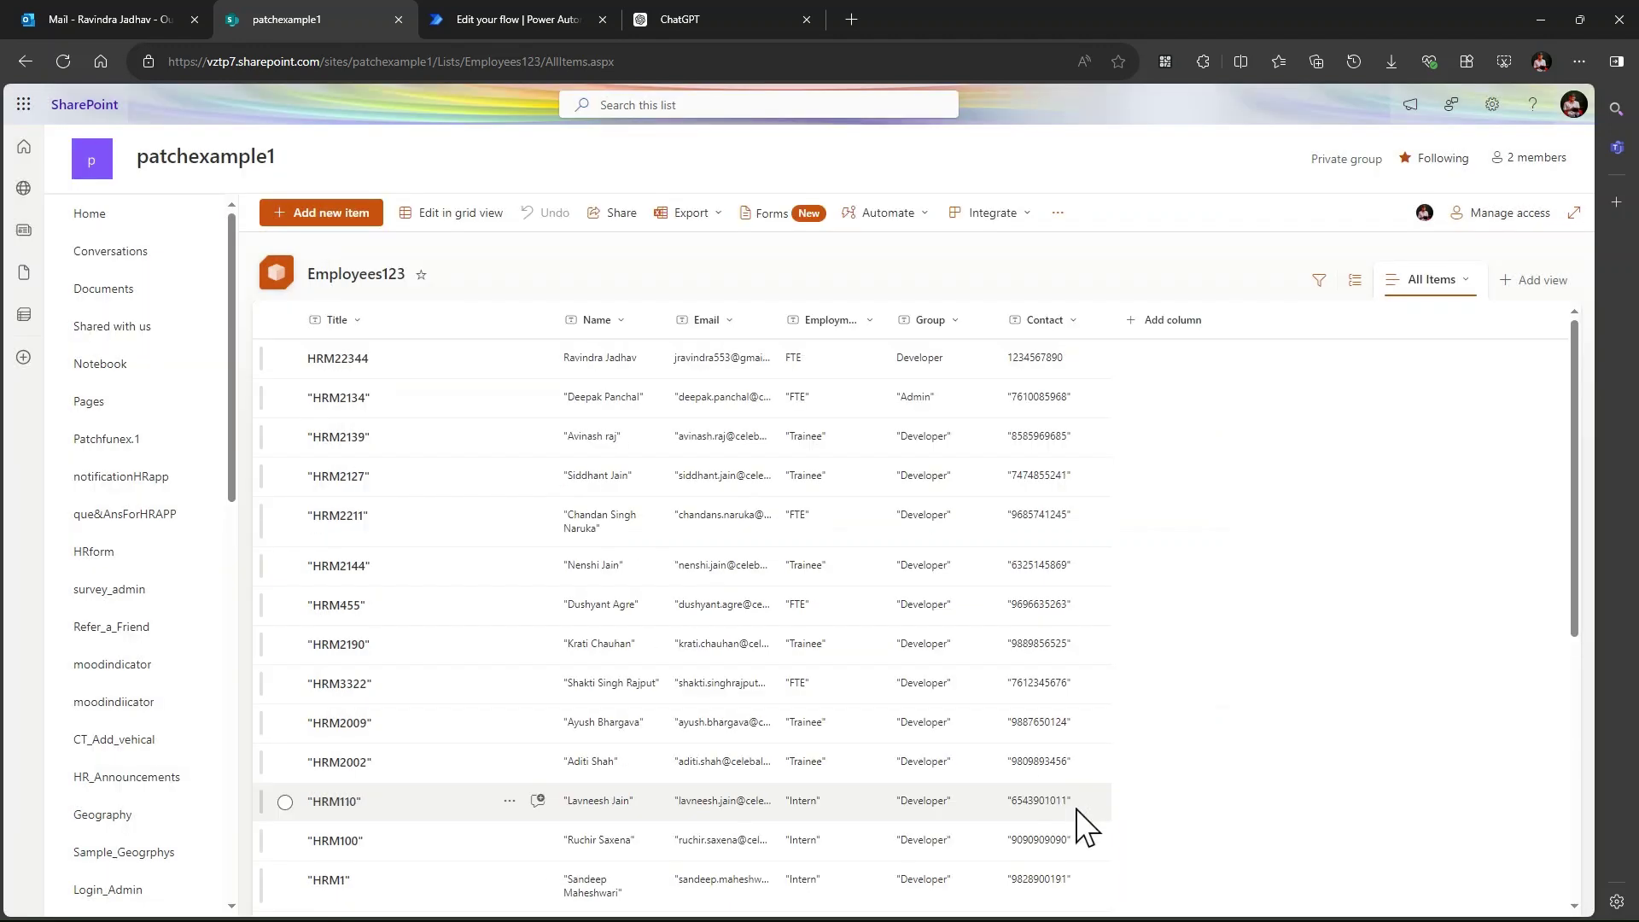
scroll(1083, 824, "down", 6)
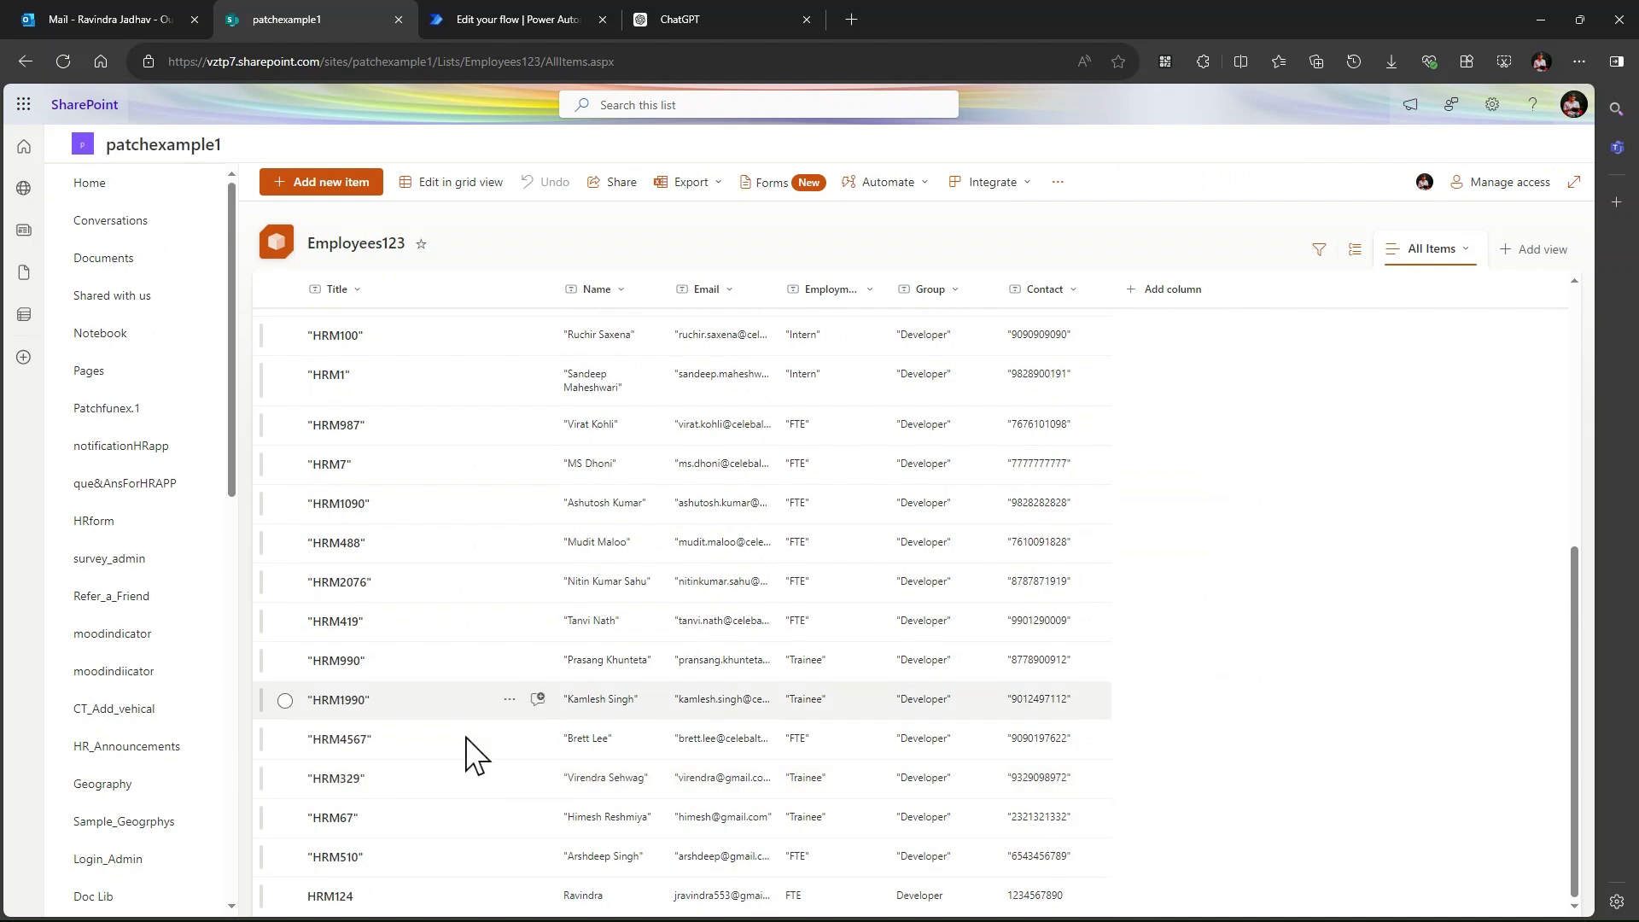
Return from the flow designer to the flow's details page in Power Automate, shown full screen.
left_click(460, 7)
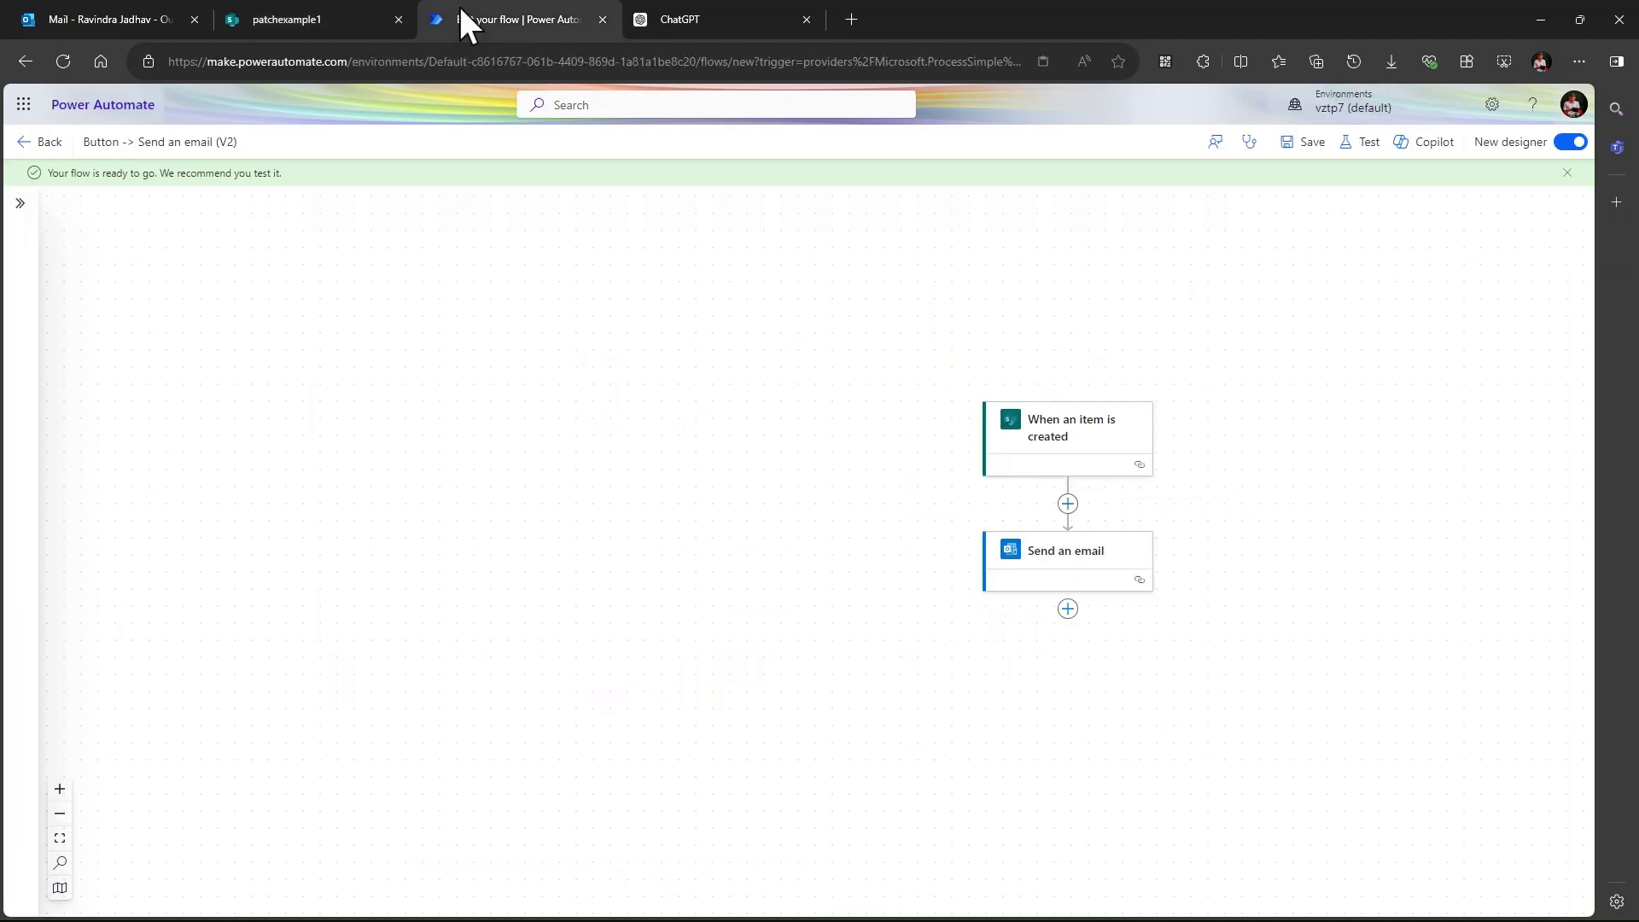
left_click(35, 144)
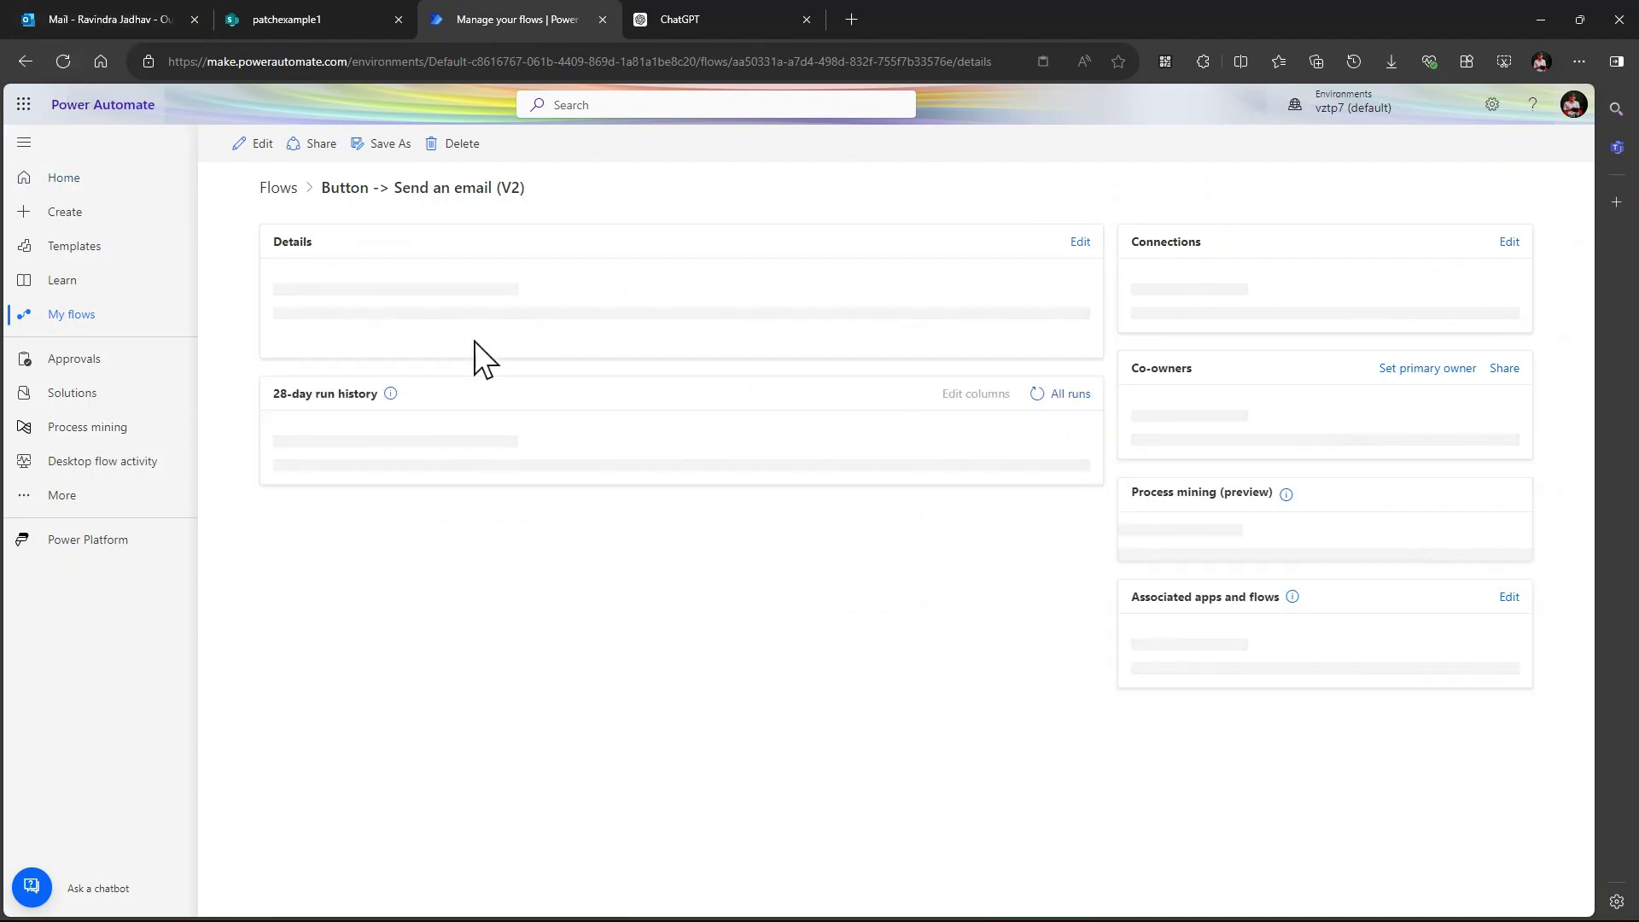
key("F11")
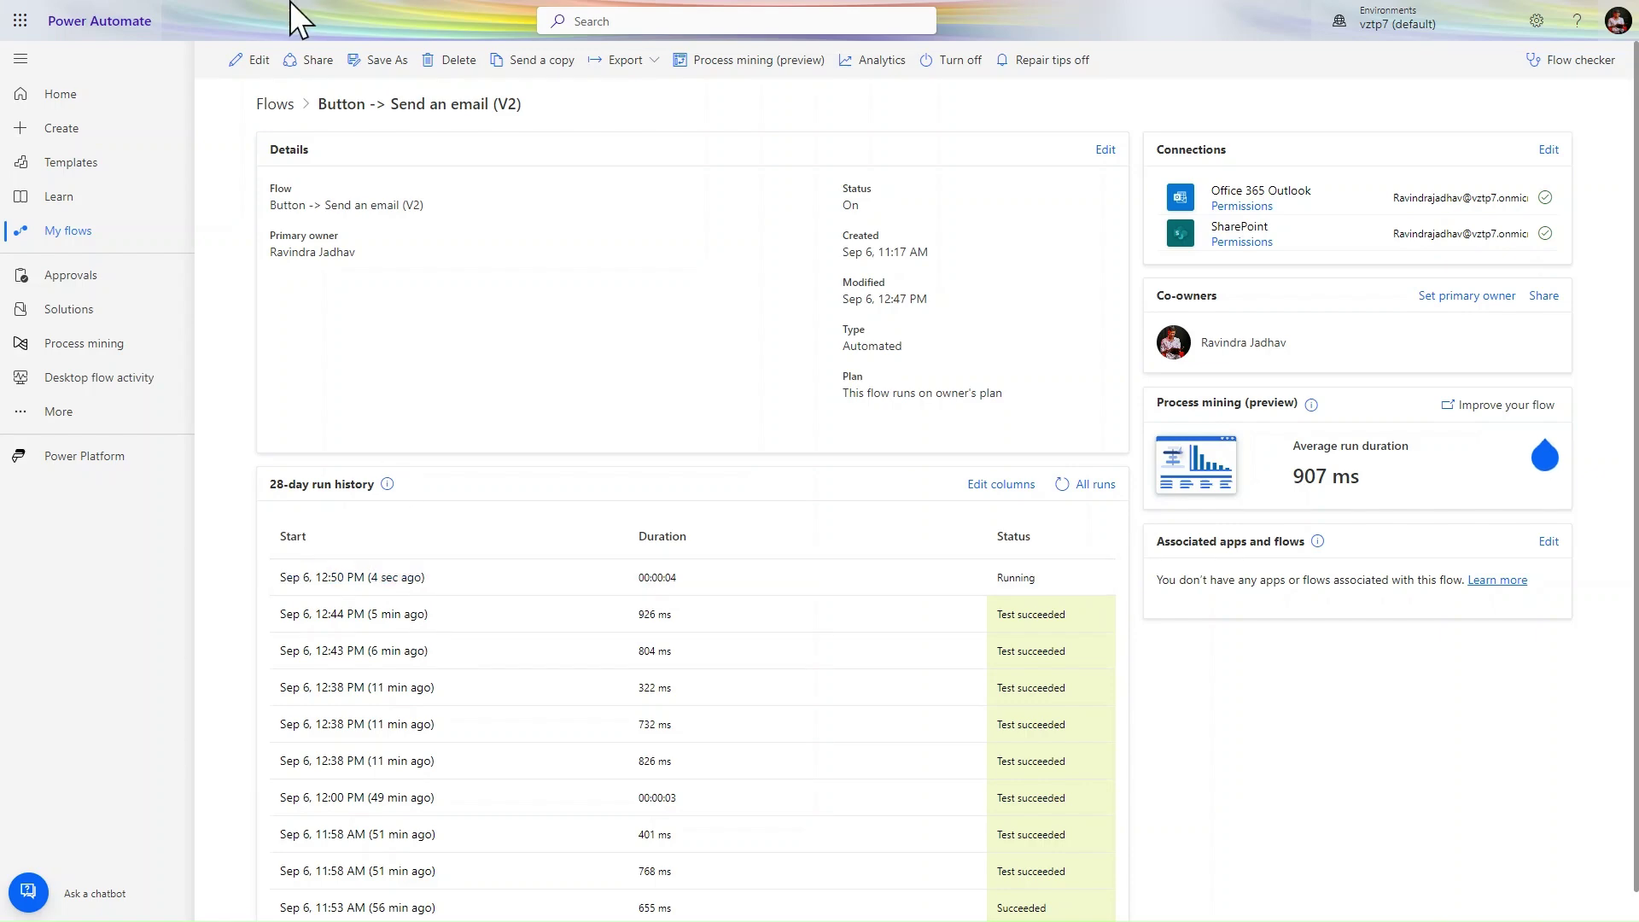
Back in the mailbox, open the newest 12:50 'New Employee Added : HRM22344' email.
mouse_move(289, 2)
left_click(108, 3)
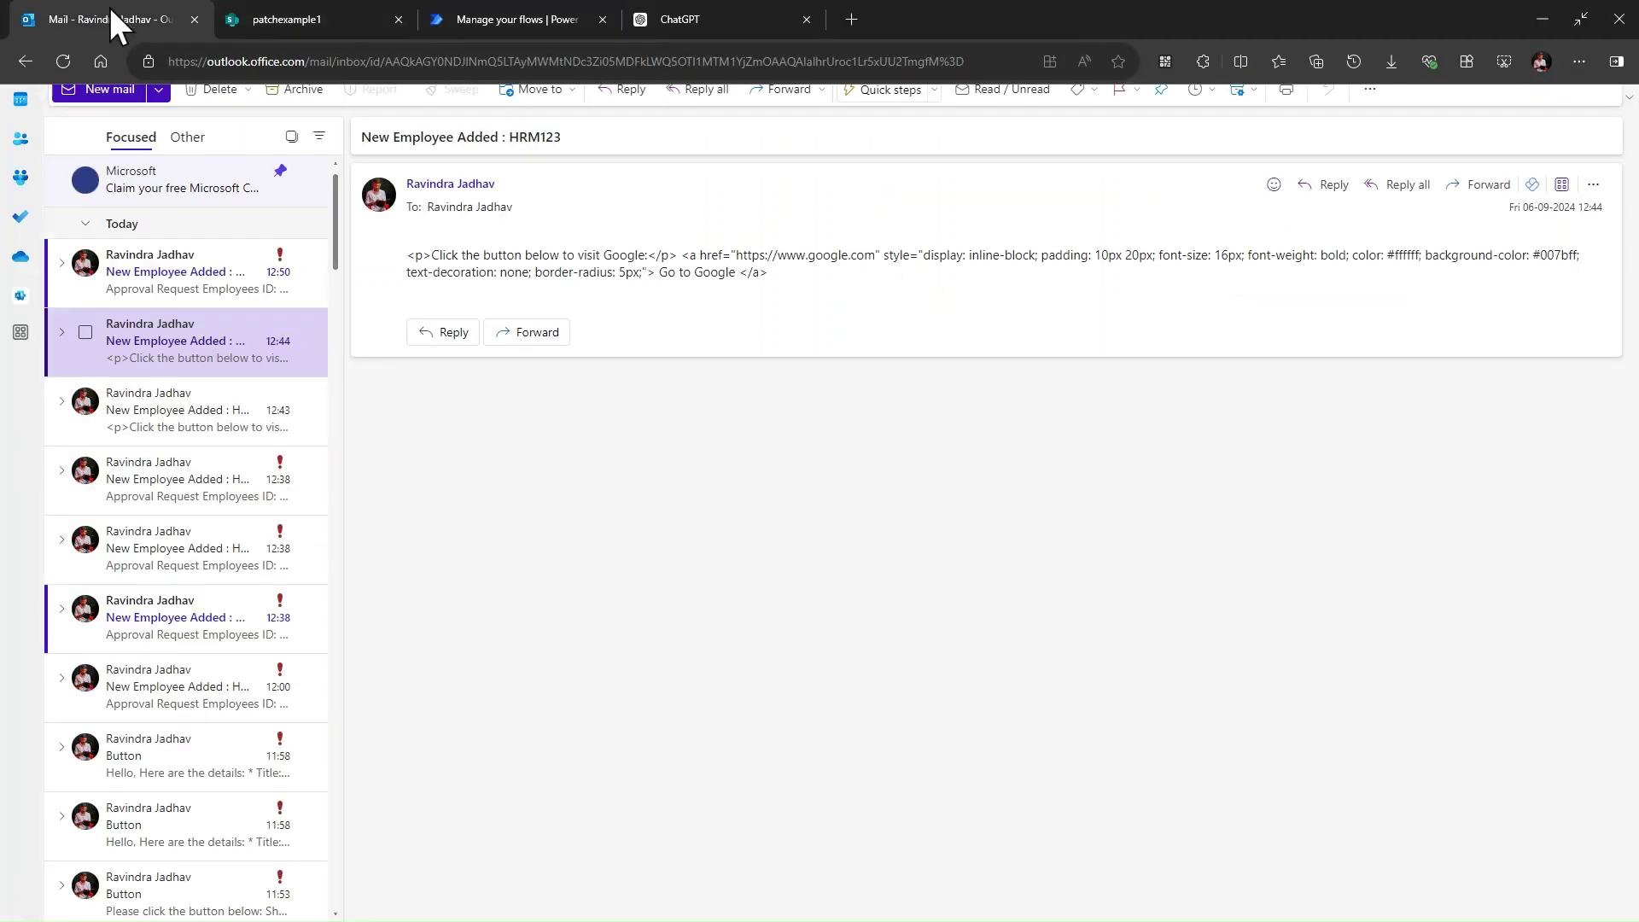
left_click(146, 284)
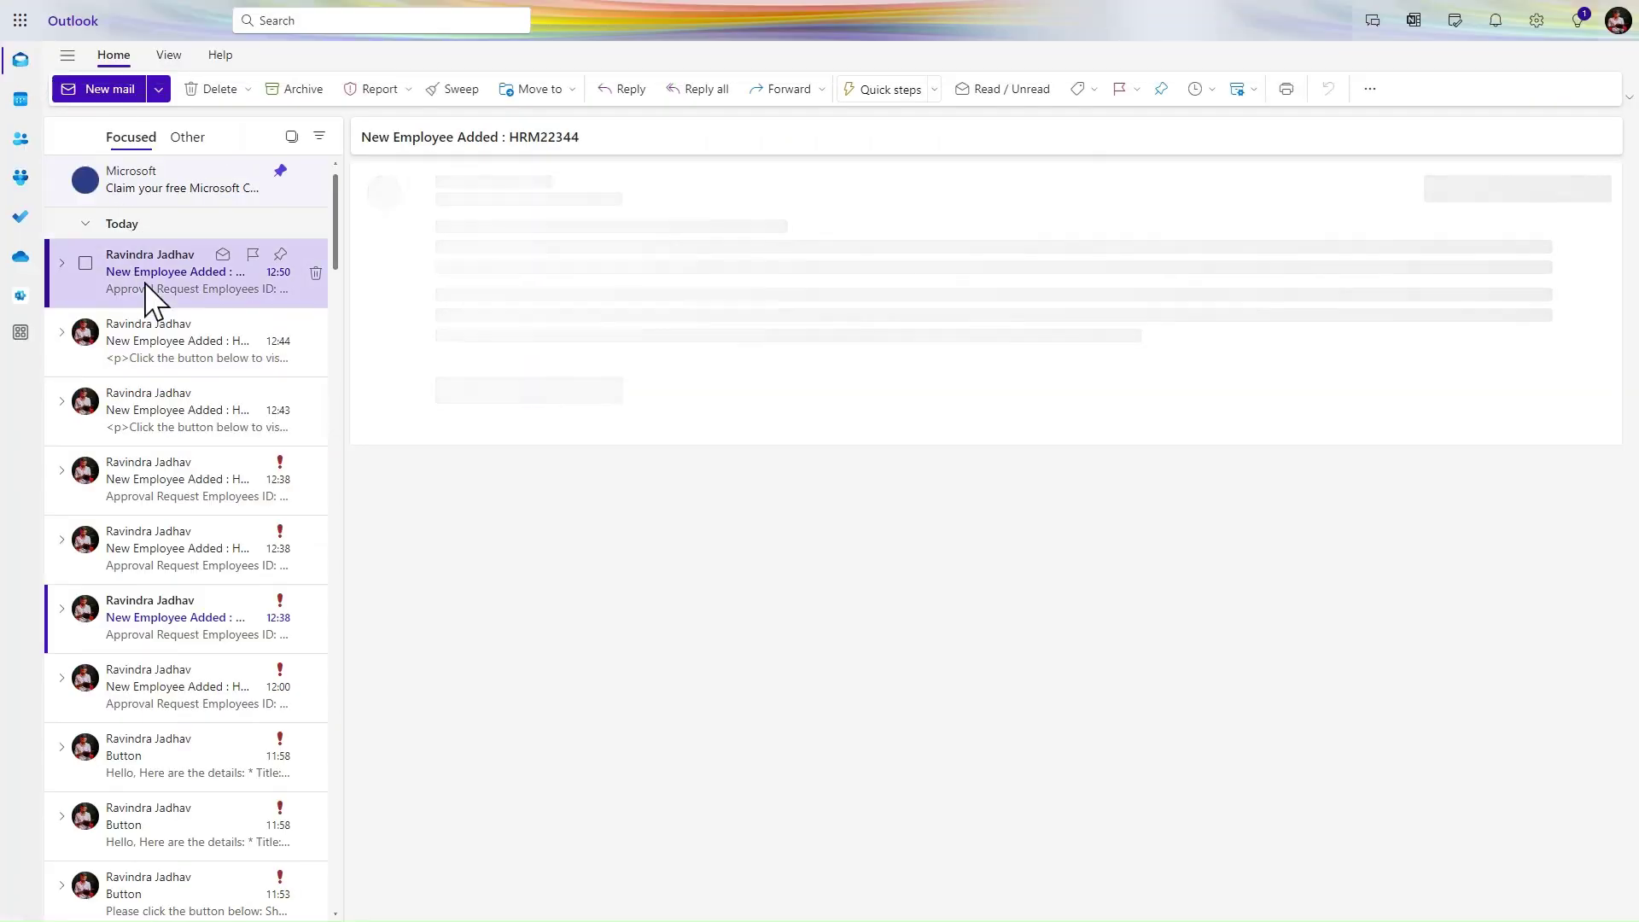
Highlight the card's HRM22344 ID, heading and Employees ID line, then follow View to the SharePoint item.
left_click_drag(510, 137, 602, 144)
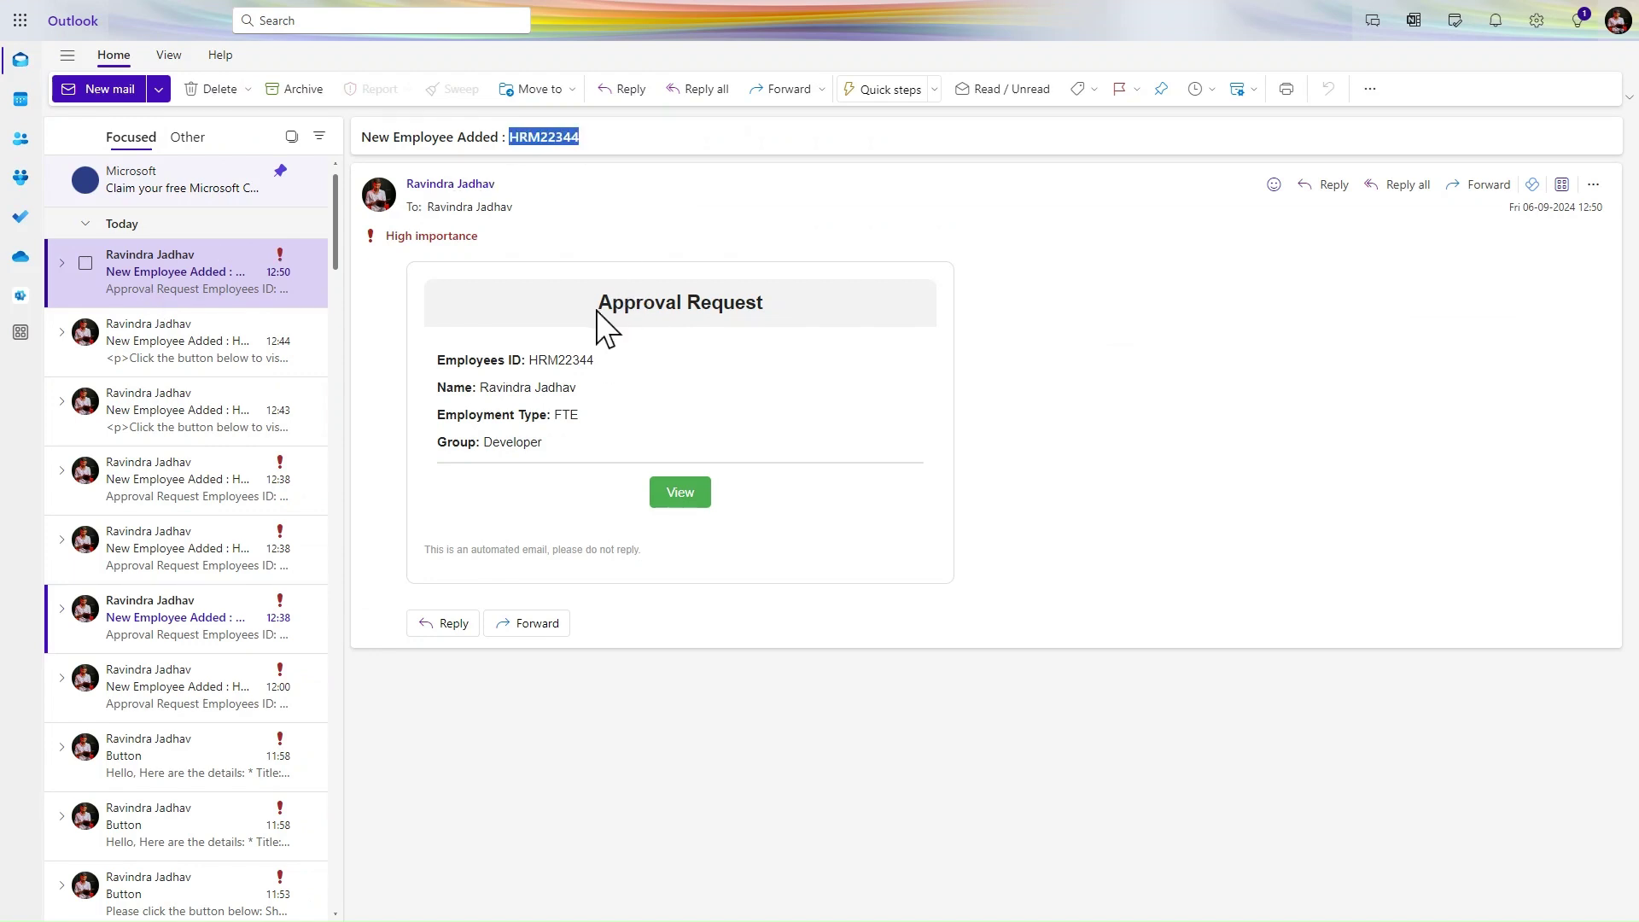
left_click_drag(597, 305, 794, 323)
left_click_drag(438, 360, 629, 392)
left_click(575, 459)
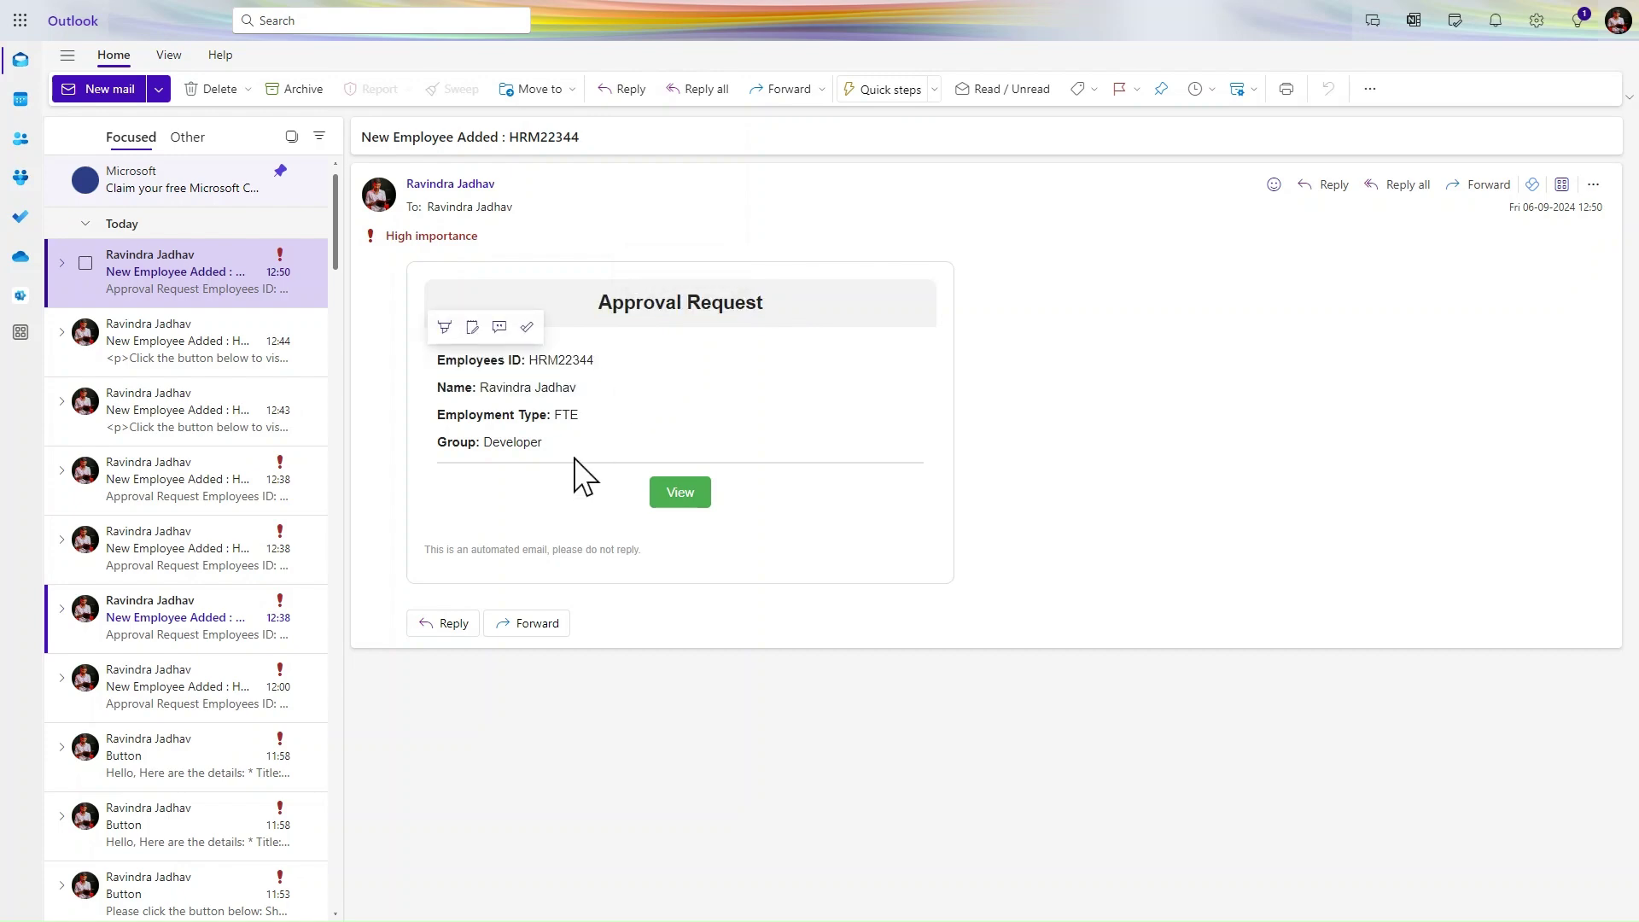
left_click(682, 495)
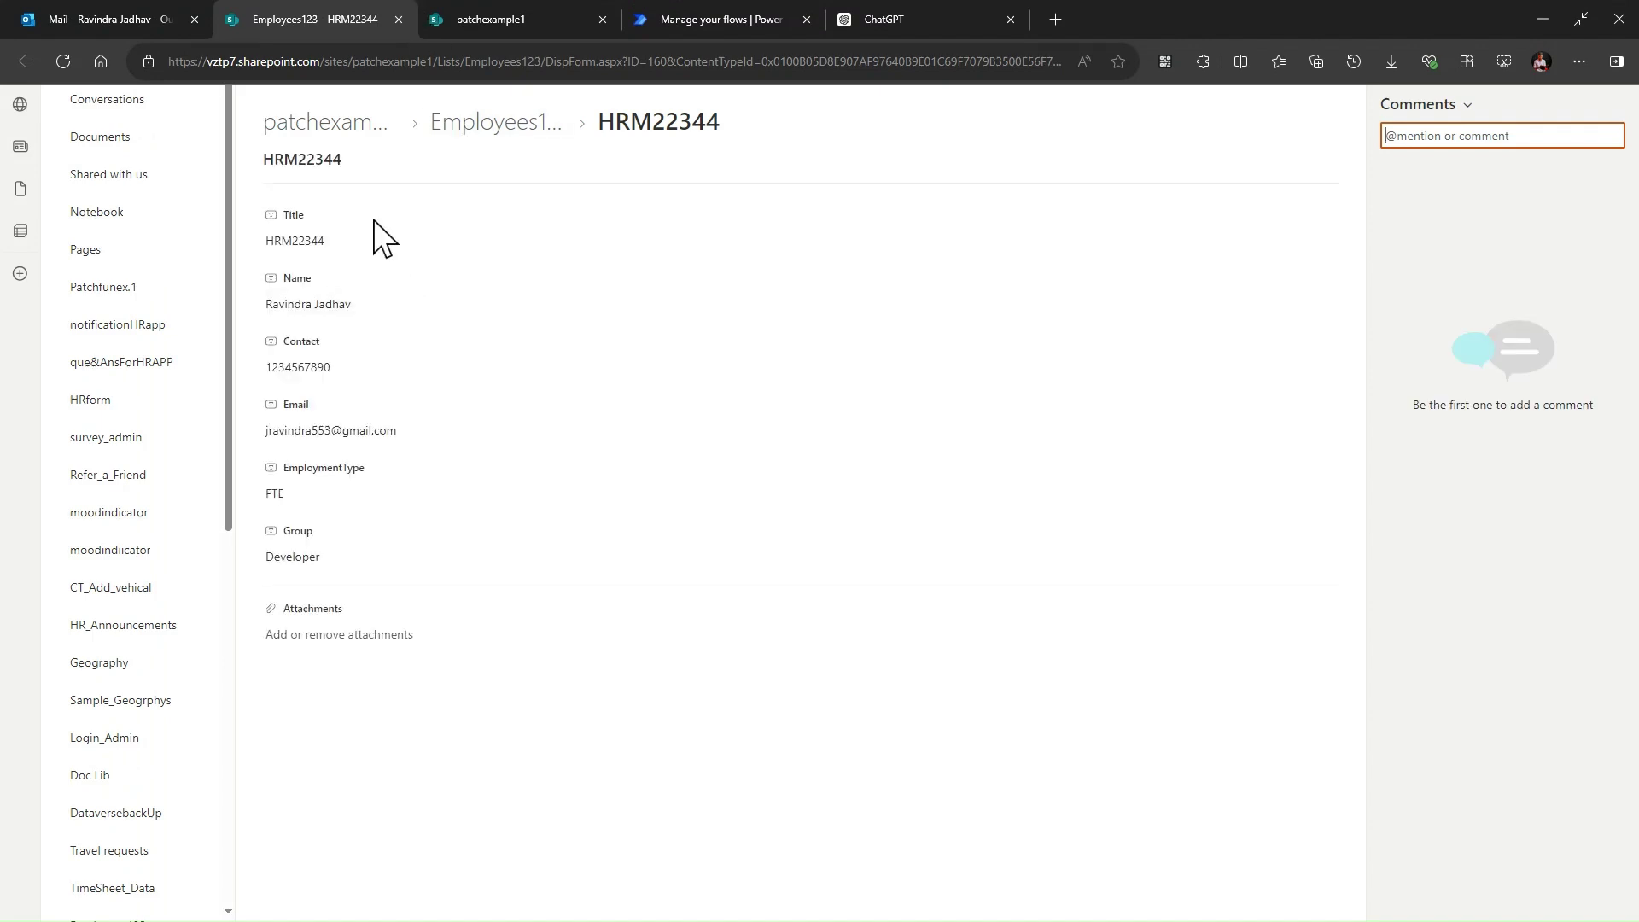
left_click(377, 239)
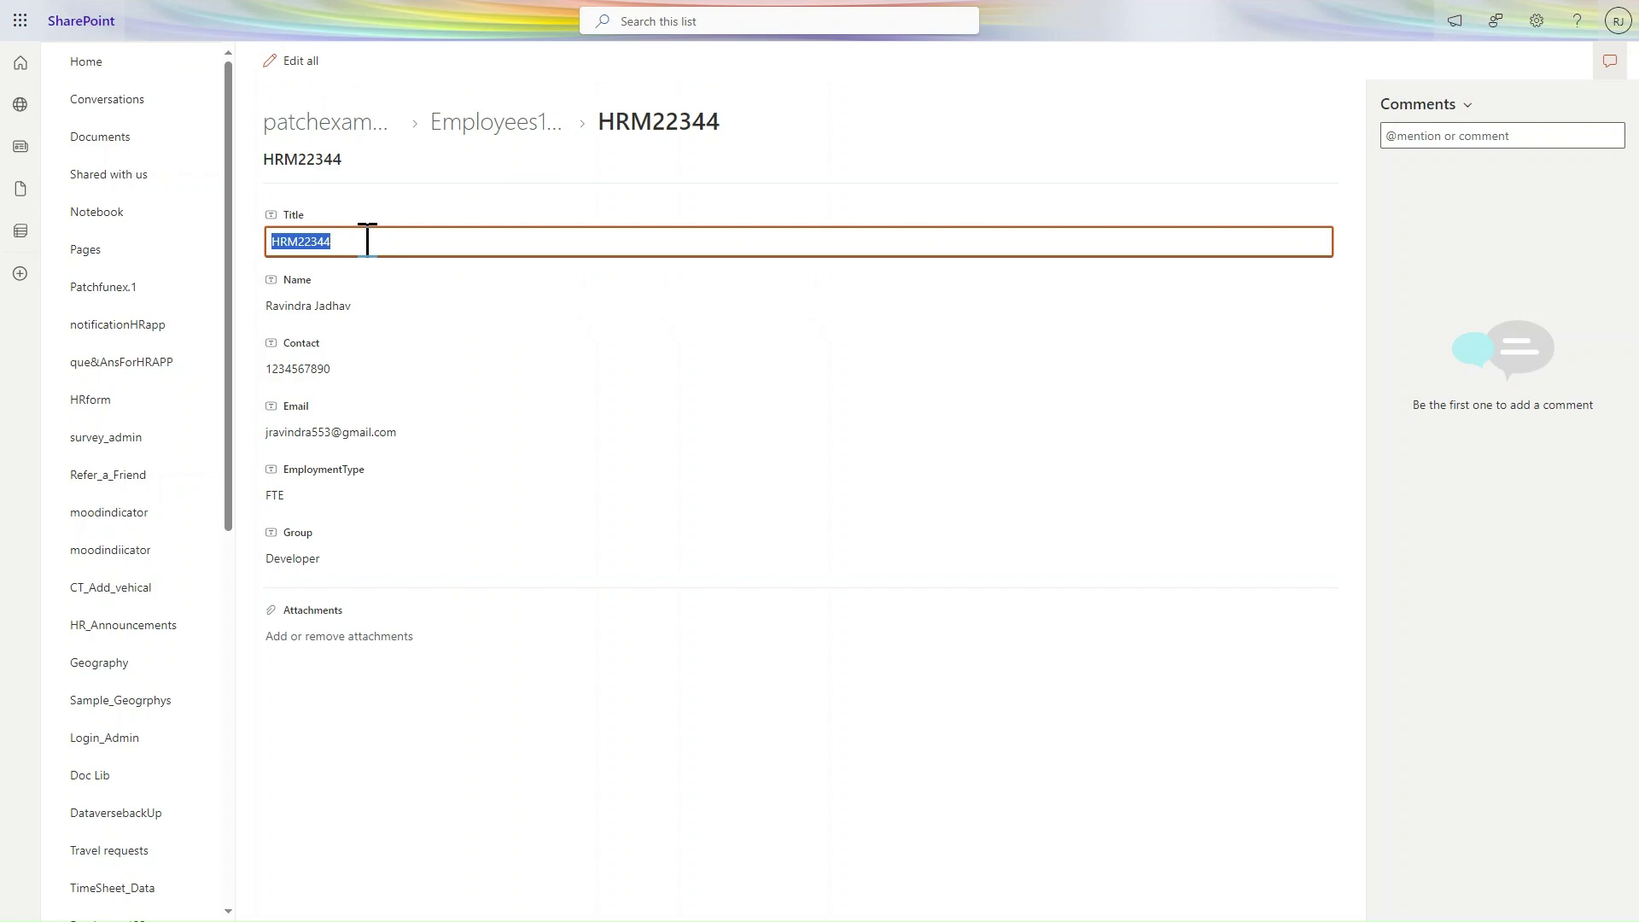
Go back to the Button -> Send an email (V2) flow's details page in 'Manage your flows'.
mouse_move(472, 1)
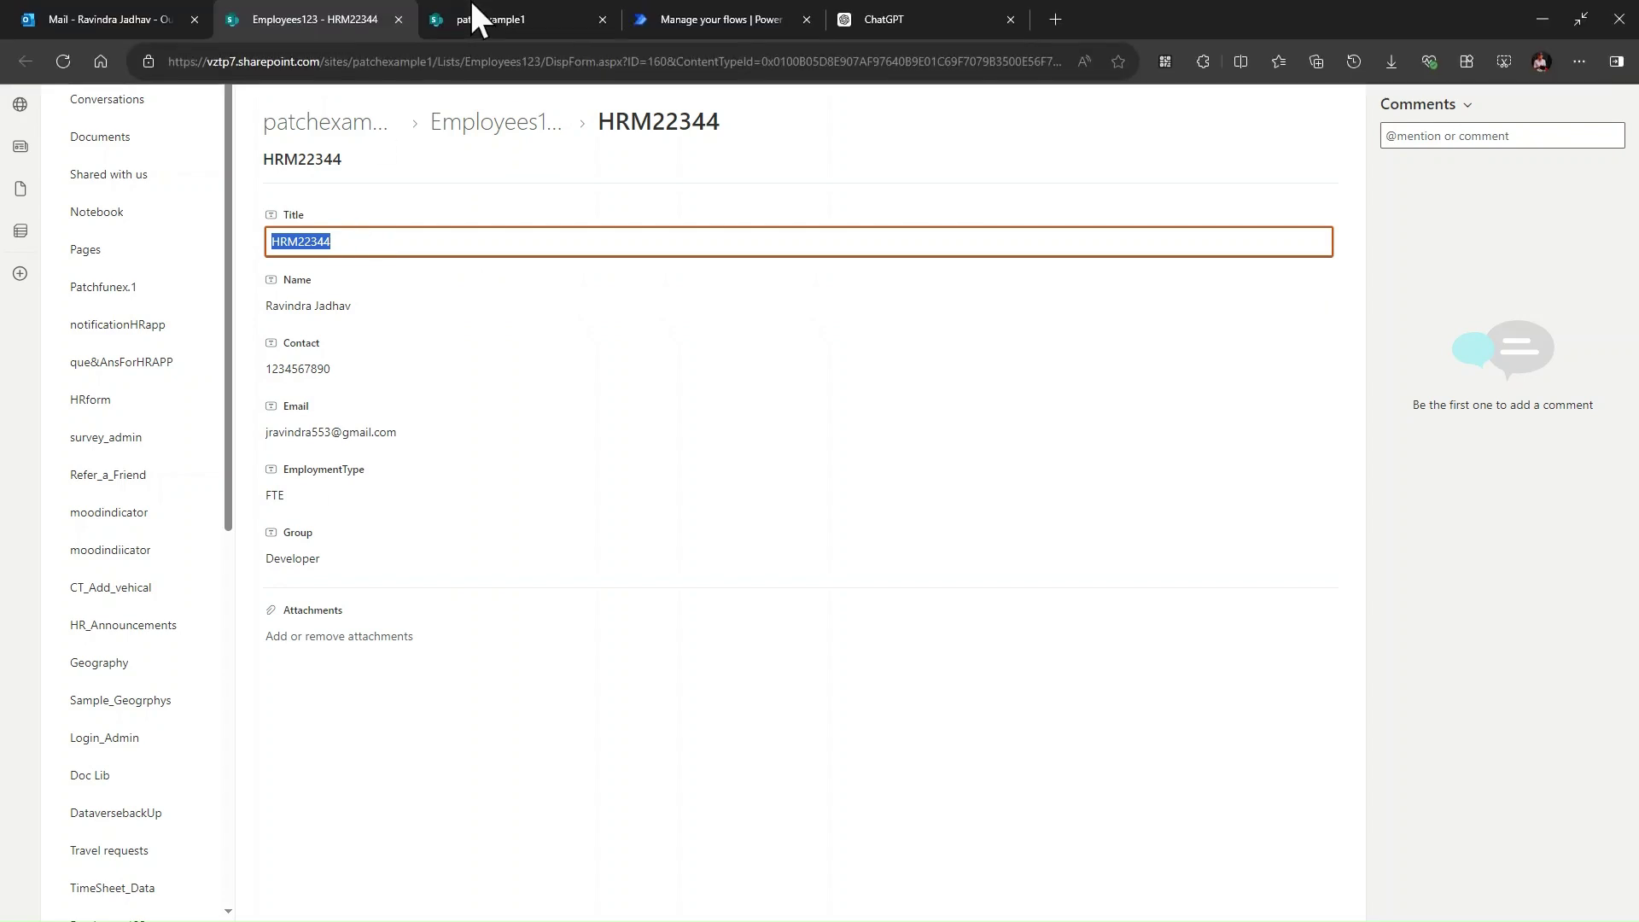
left_click(692, 18)
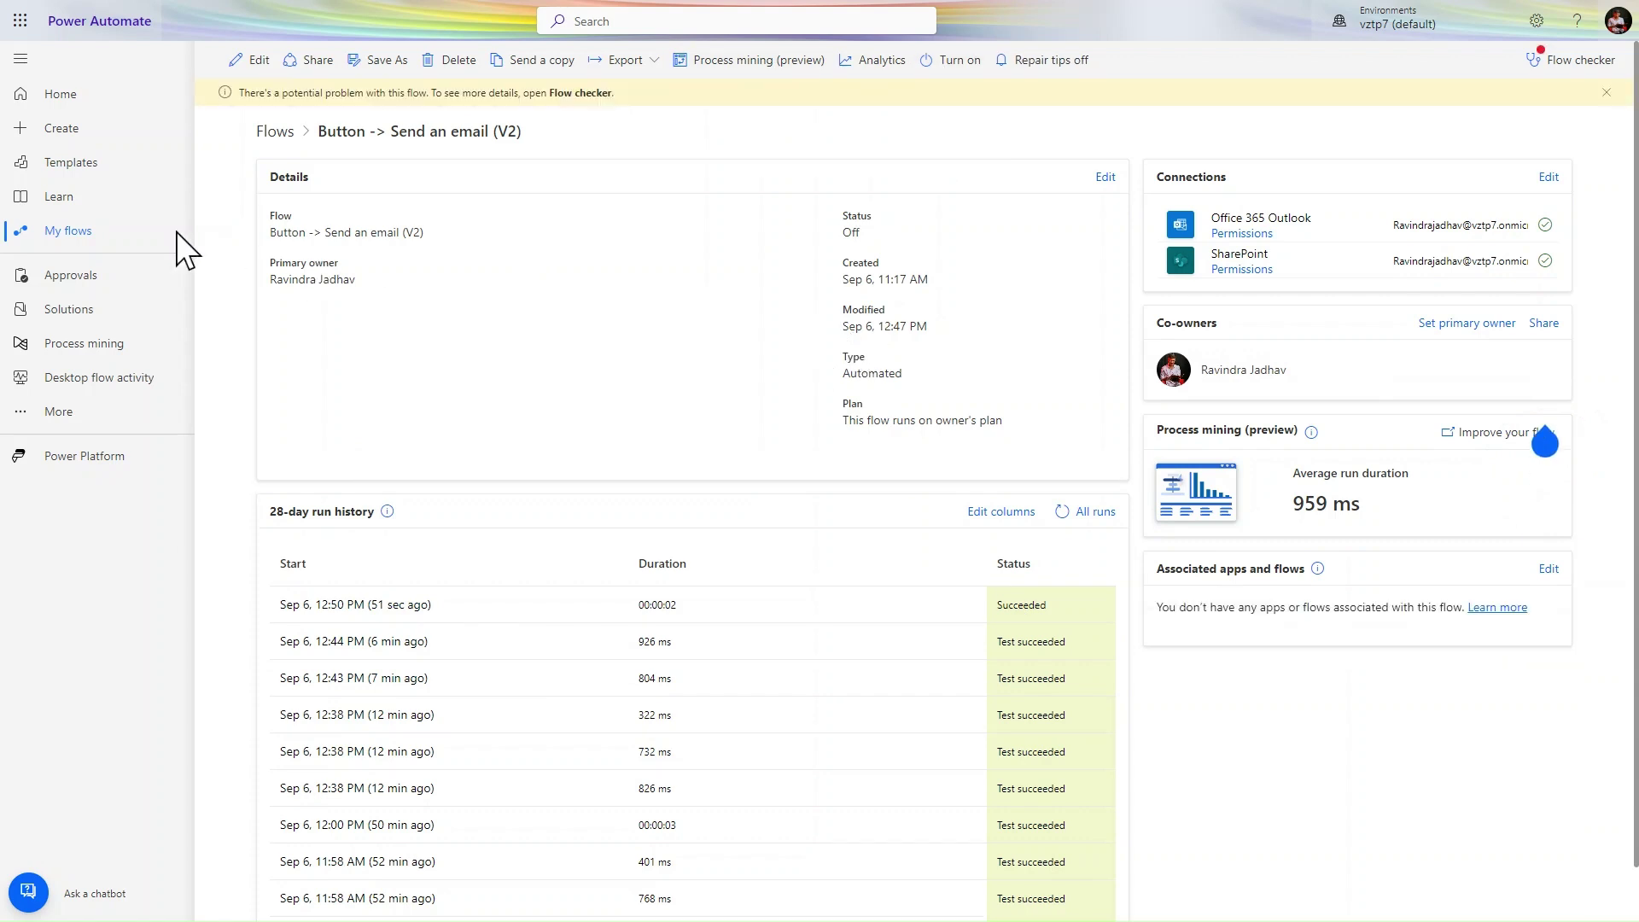
Start an automated cloud flow 'When New Employee Added In Employee123' on SharePoint's 'When an item is created'.
left_click(91, 138)
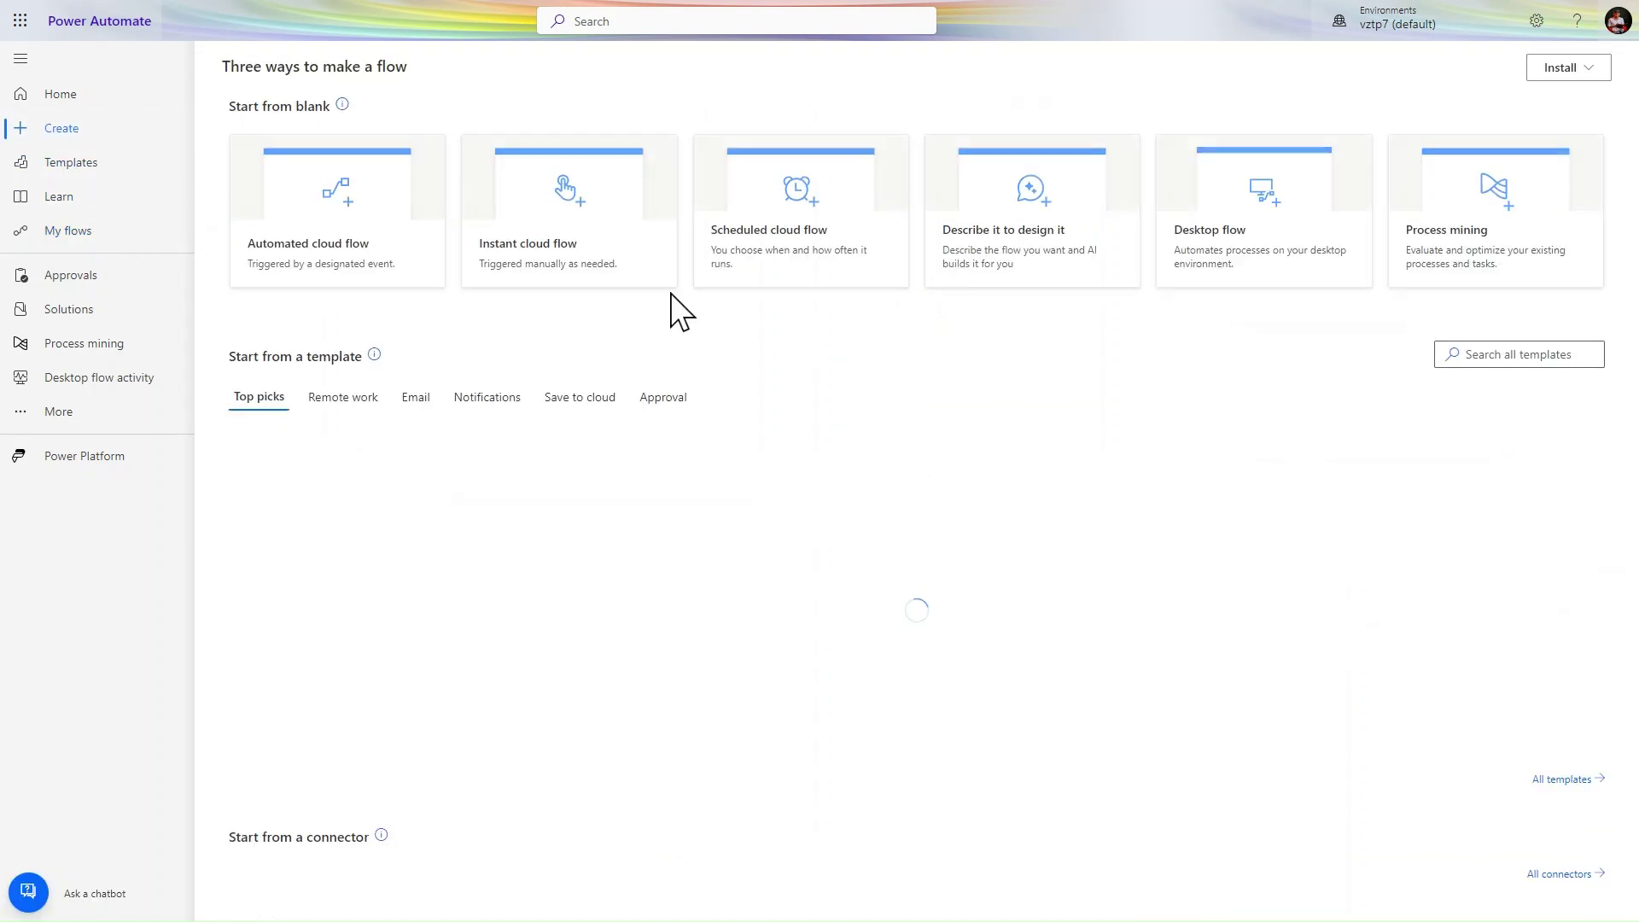
left_click(318, 215)
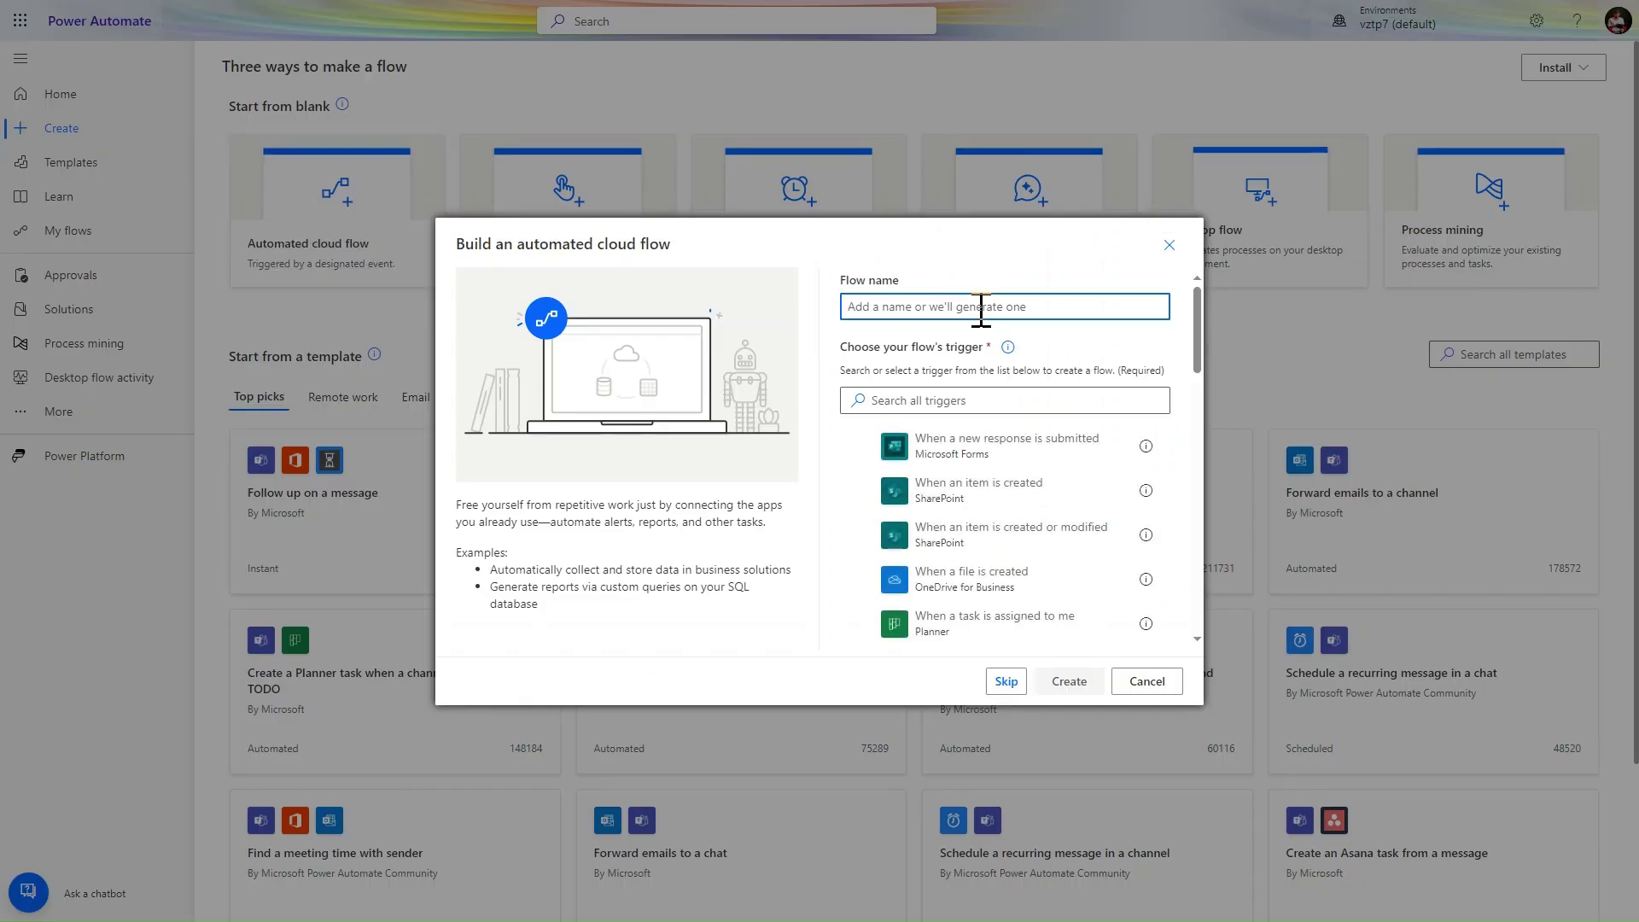
type("When New Emp")
type("loyee Added In Employe")
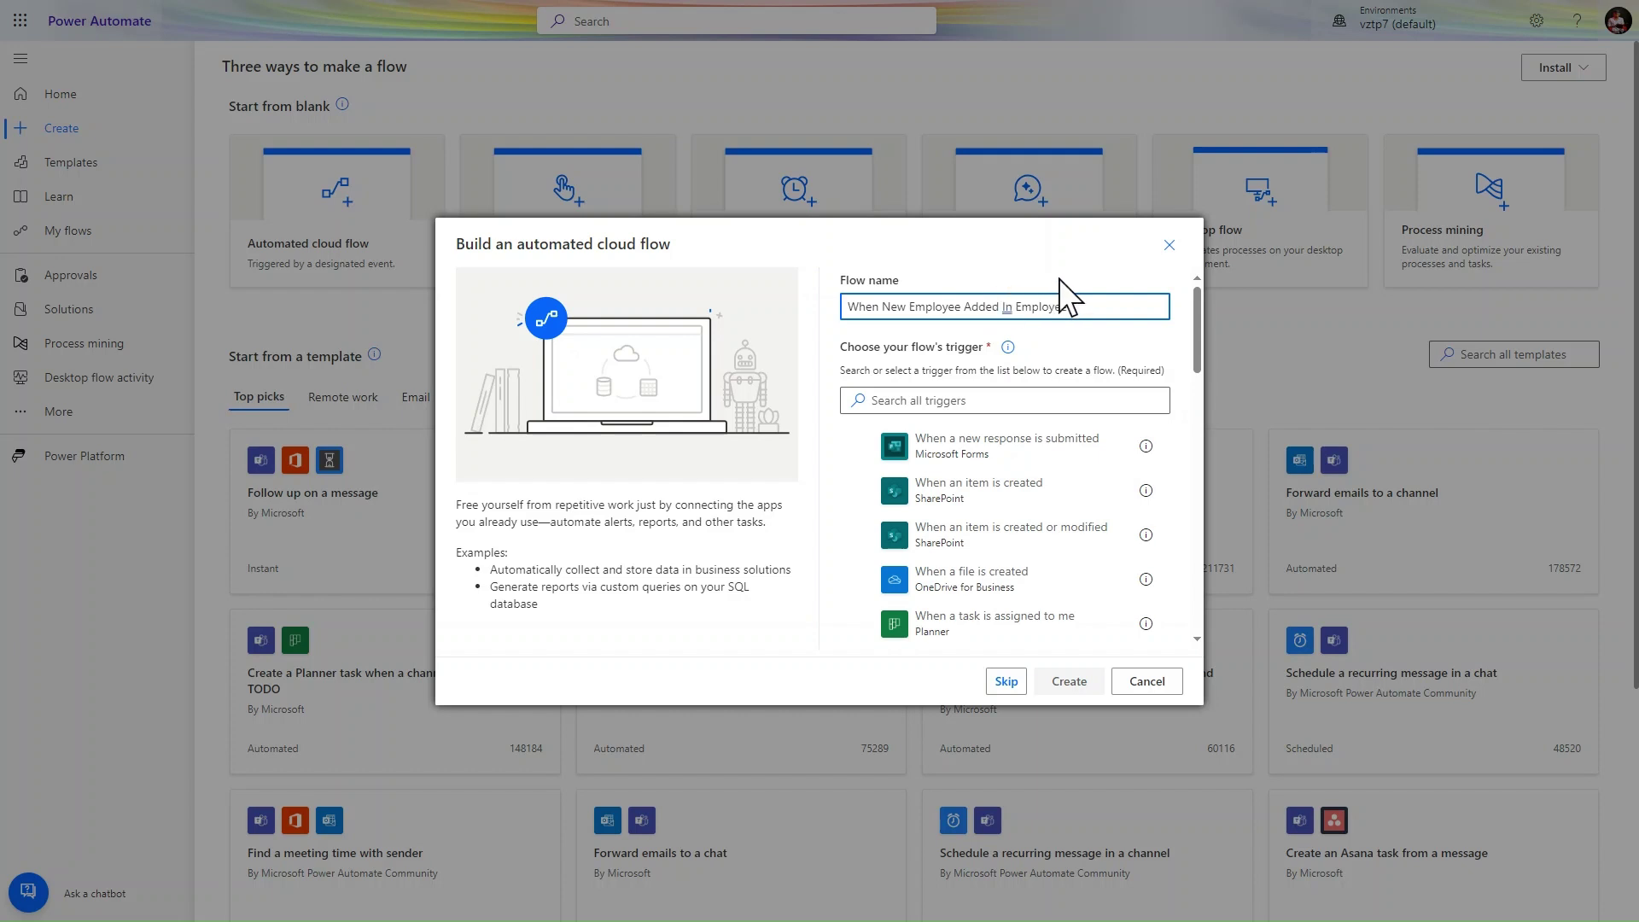
type("123")
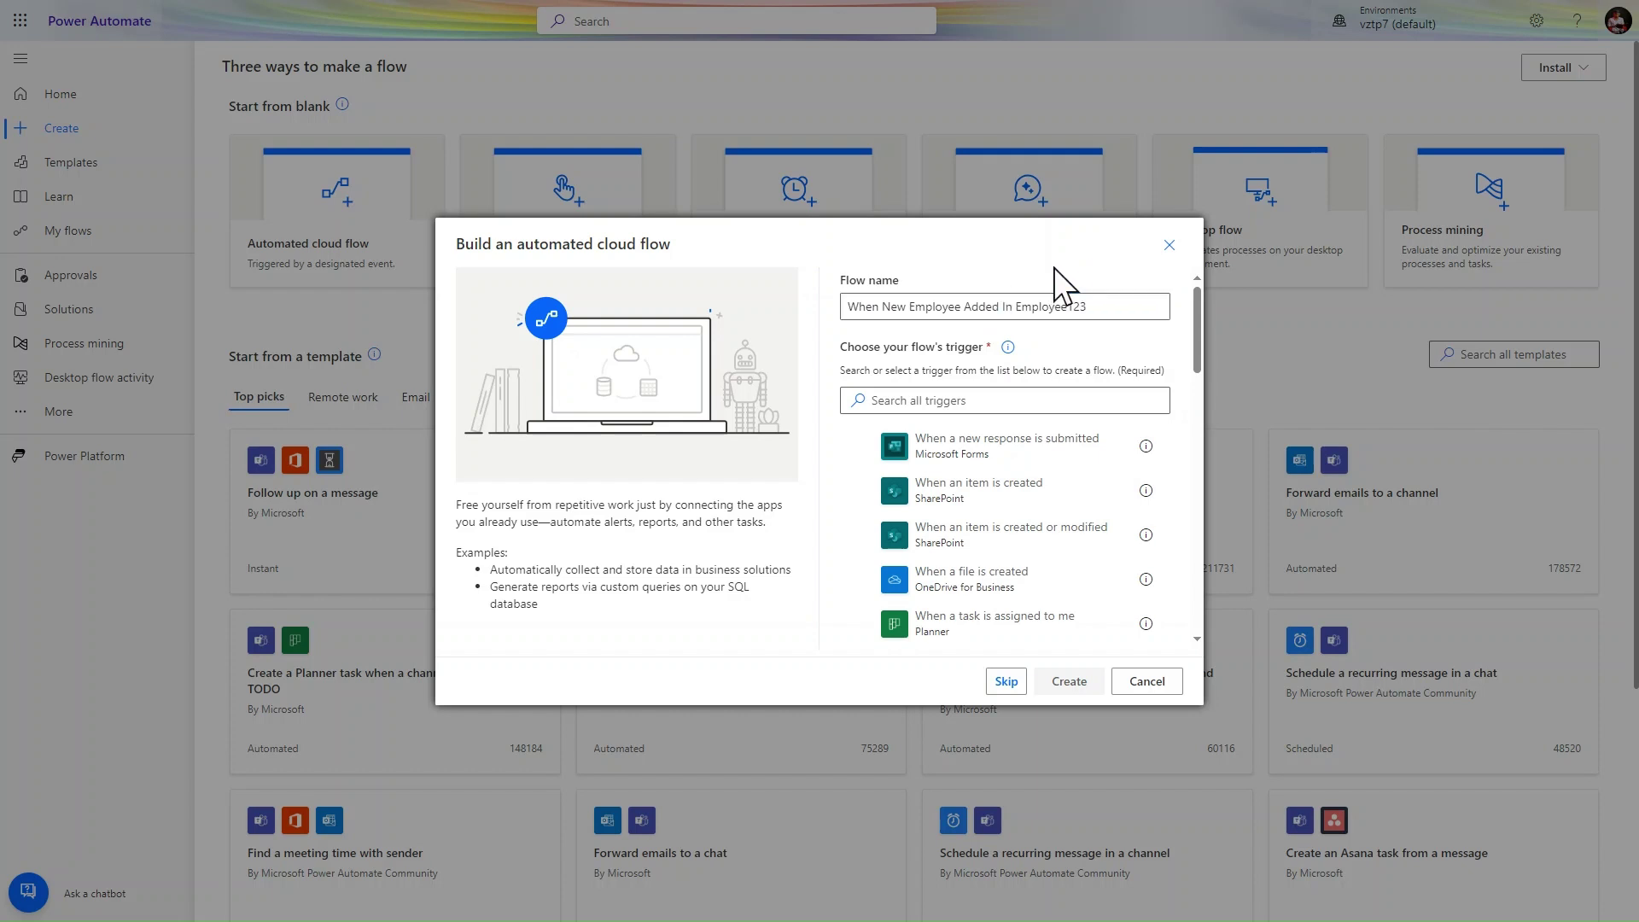
left_click(1017, 502)
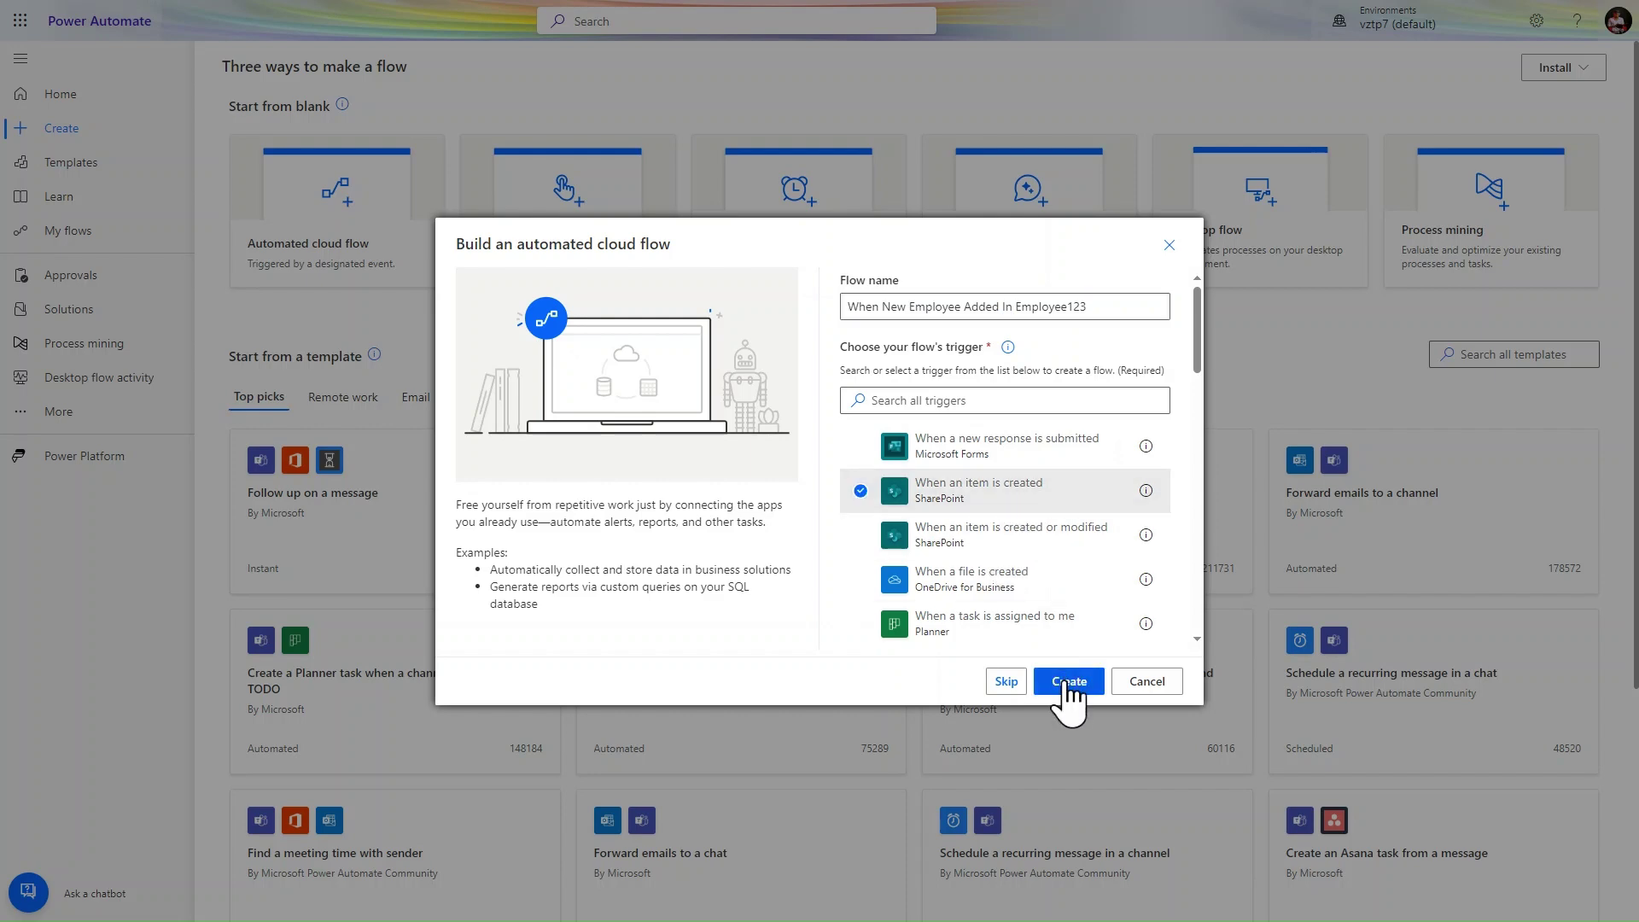
Create the flow and open the 'When an item is created' trigger's parameters in the designer.
left_click(1068, 683)
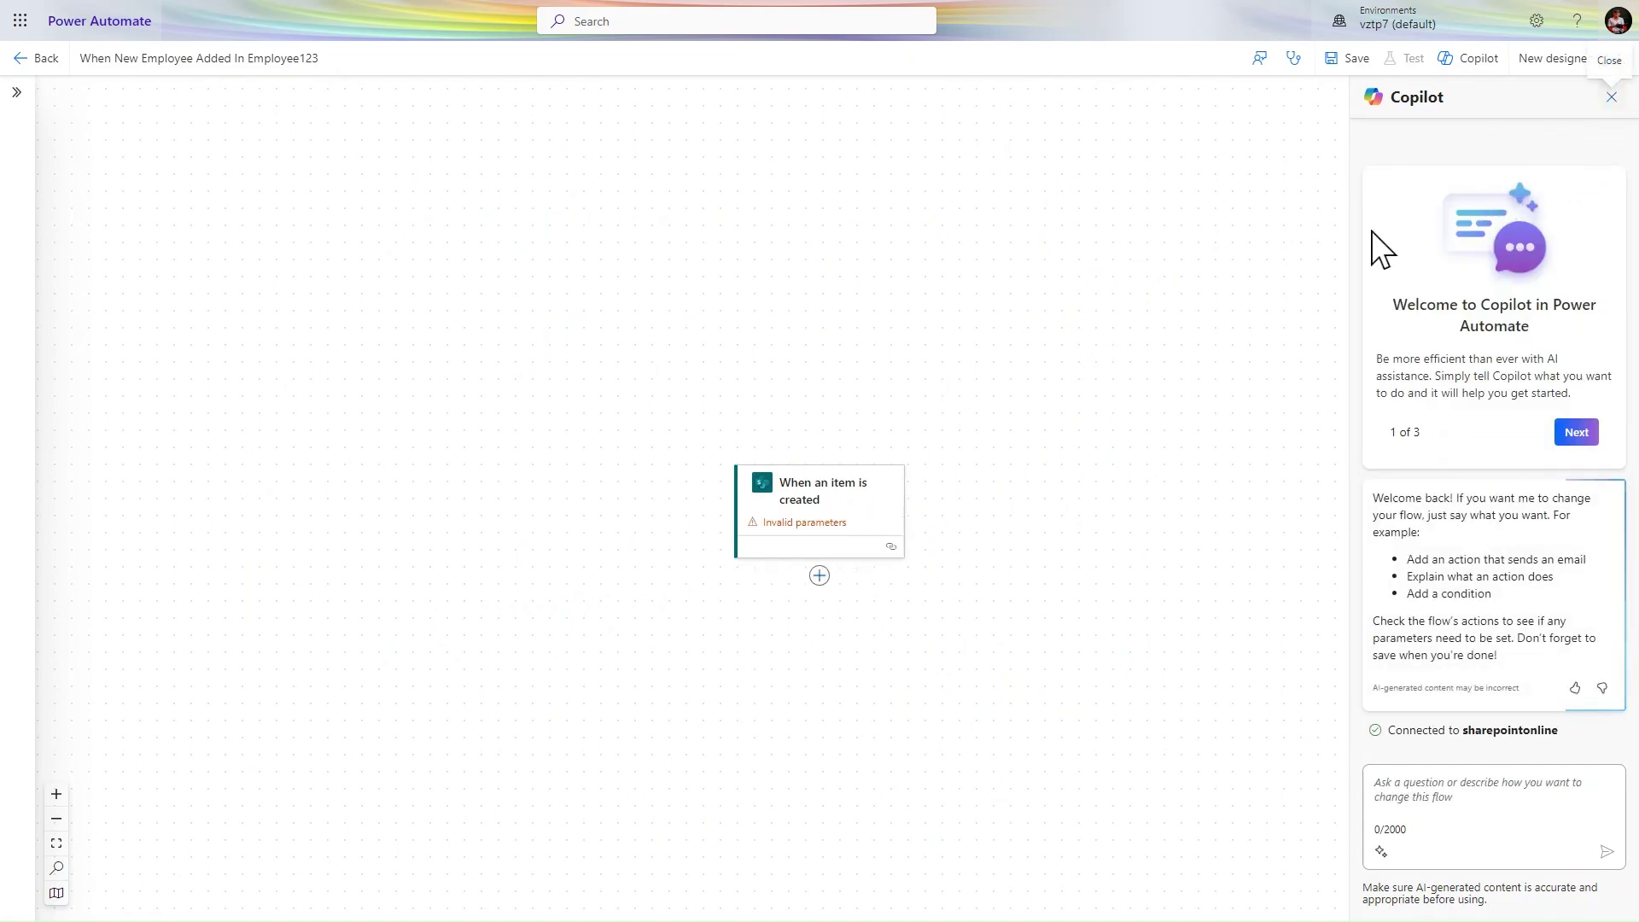
left_click(819, 493)
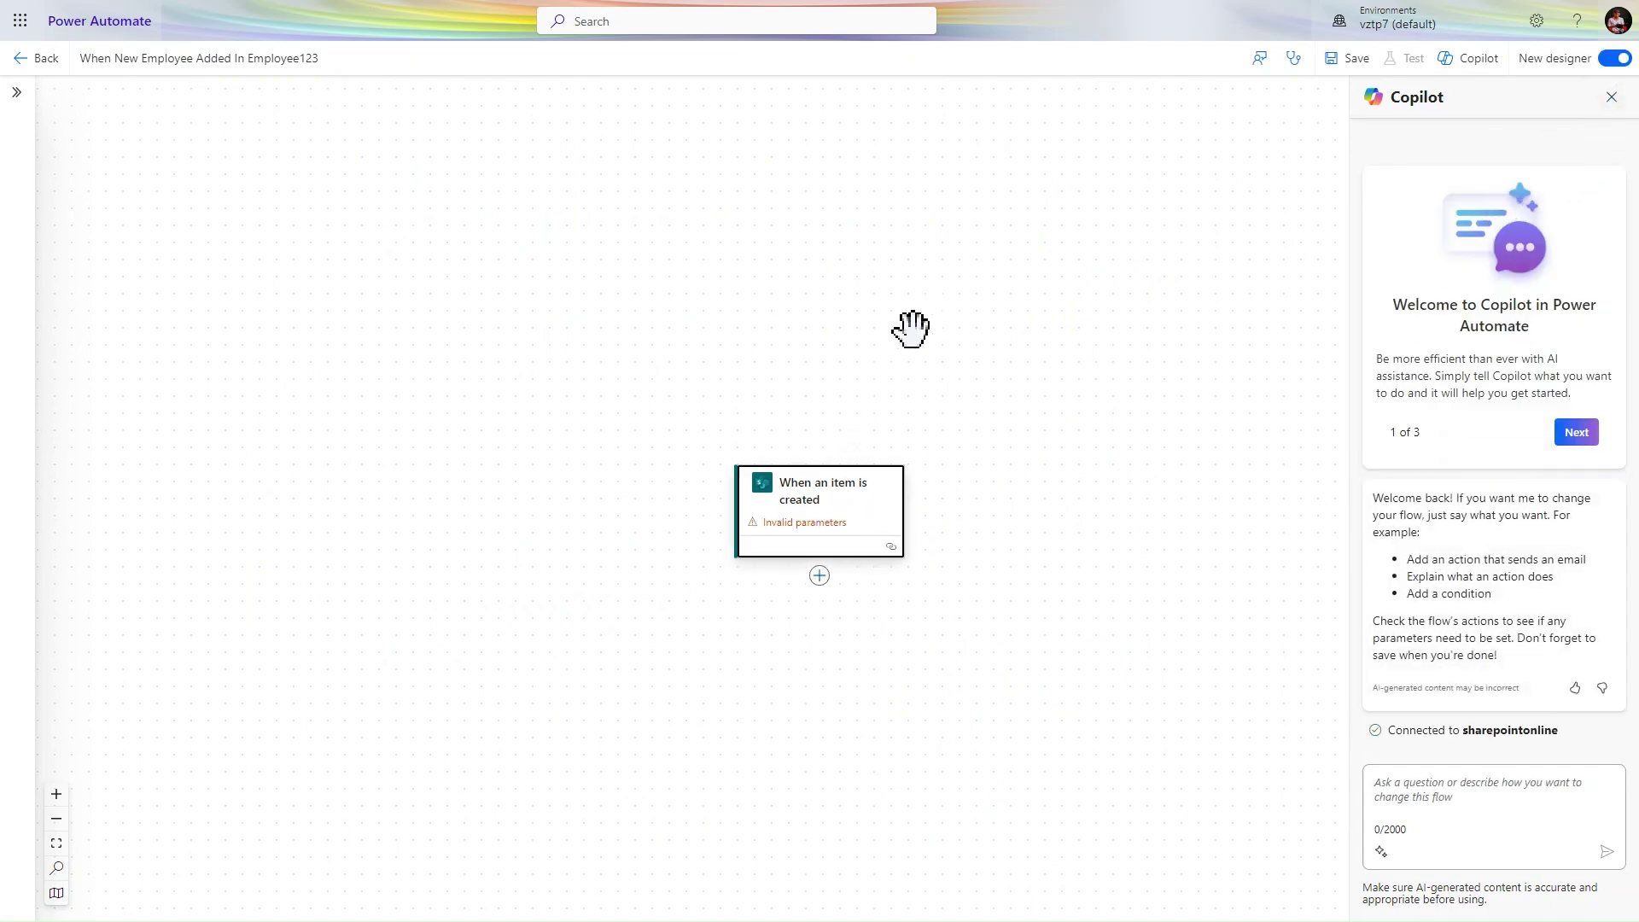
left_click_drag(868, 332, 1005, 2)
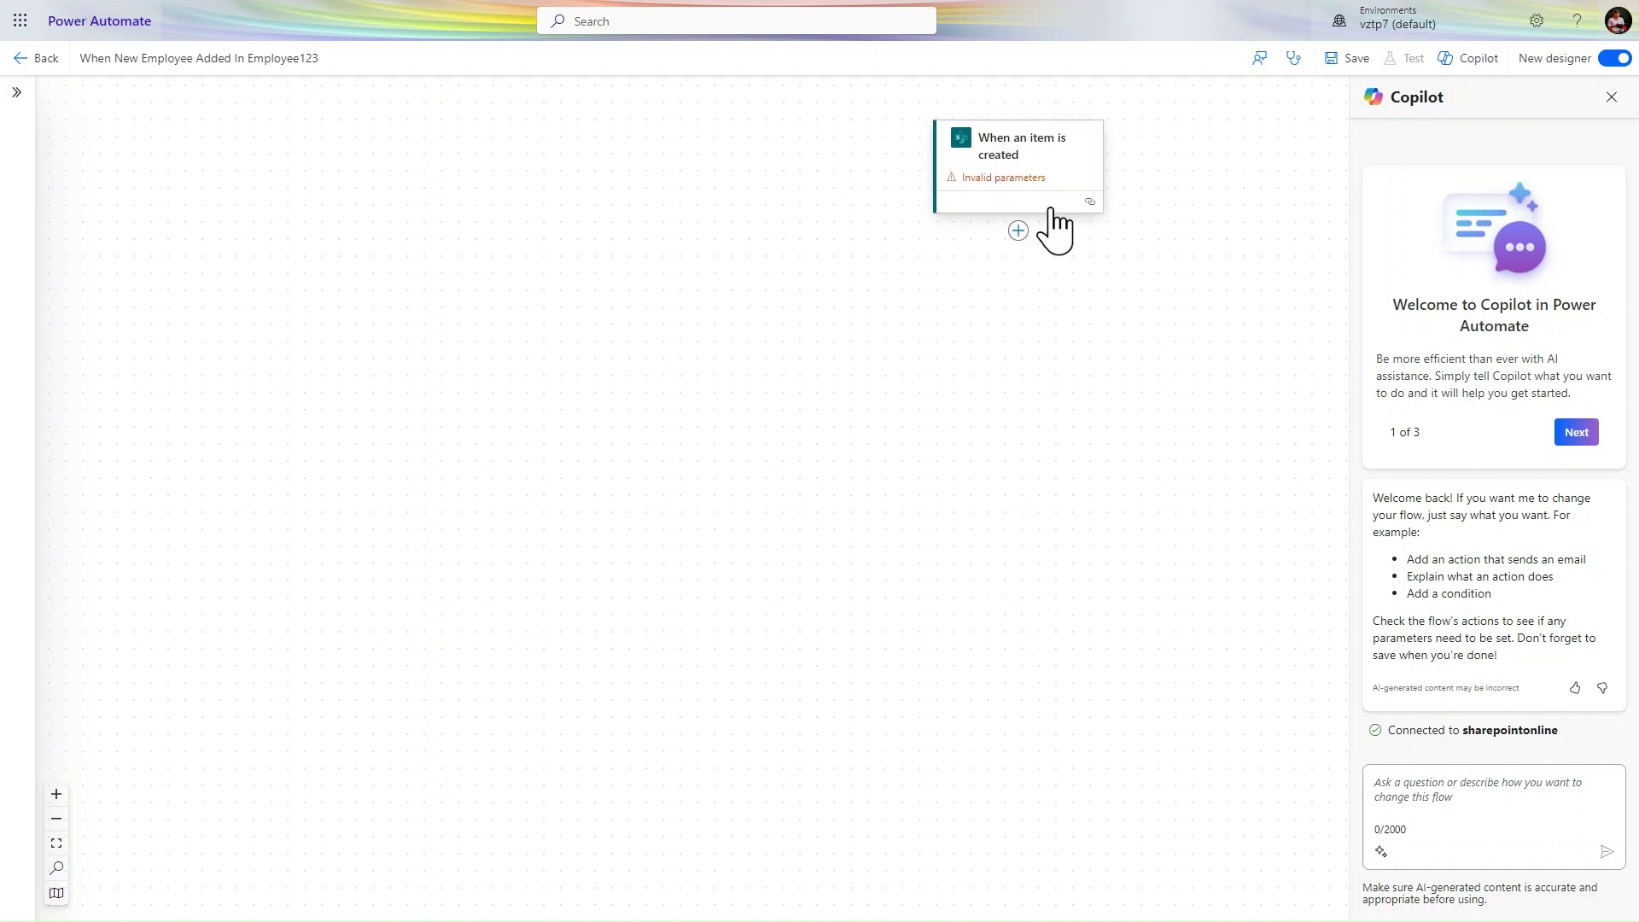
left_click(984, 180)
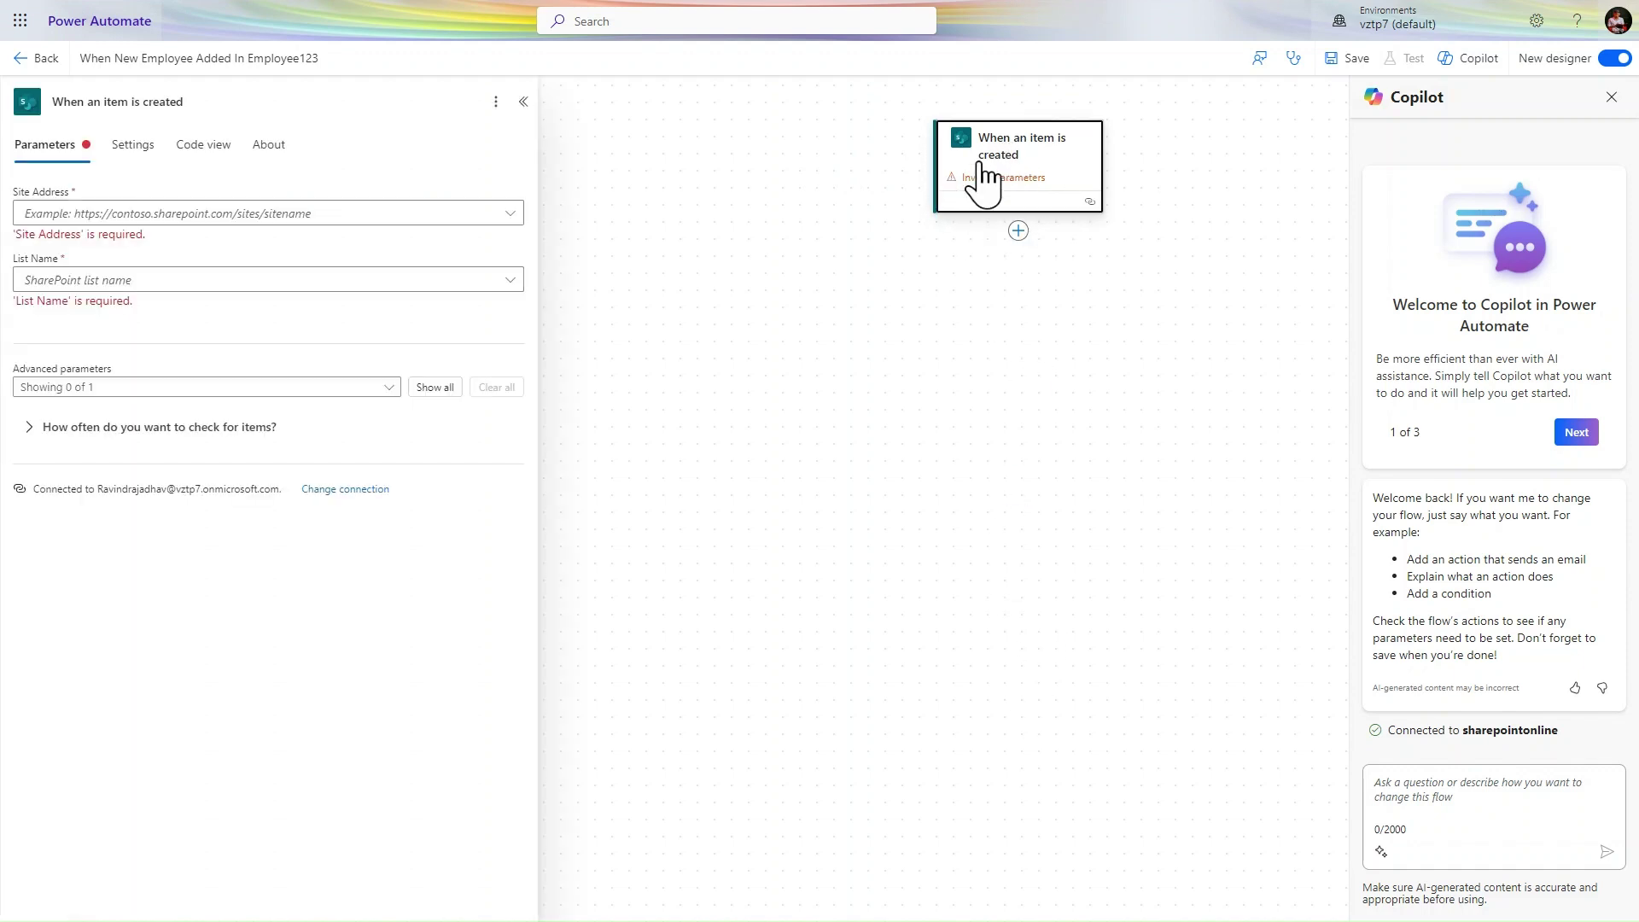
Point the trigger at the patchexample1 site and the Employees123 list.
left_click(378, 213)
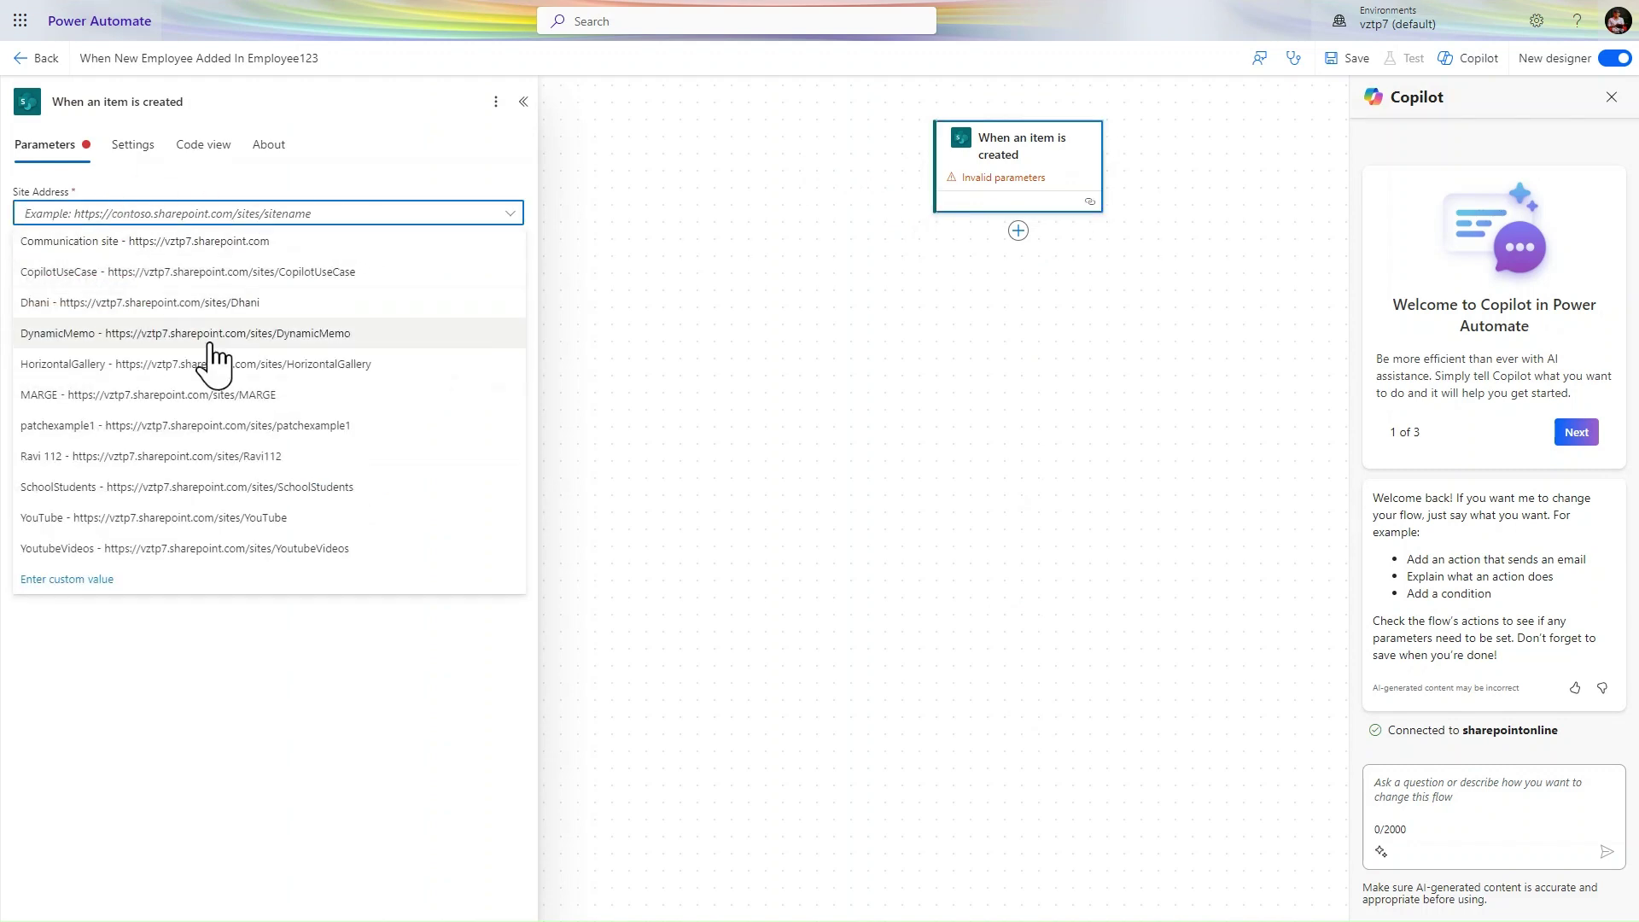
left_click(192, 425)
left_click(294, 264)
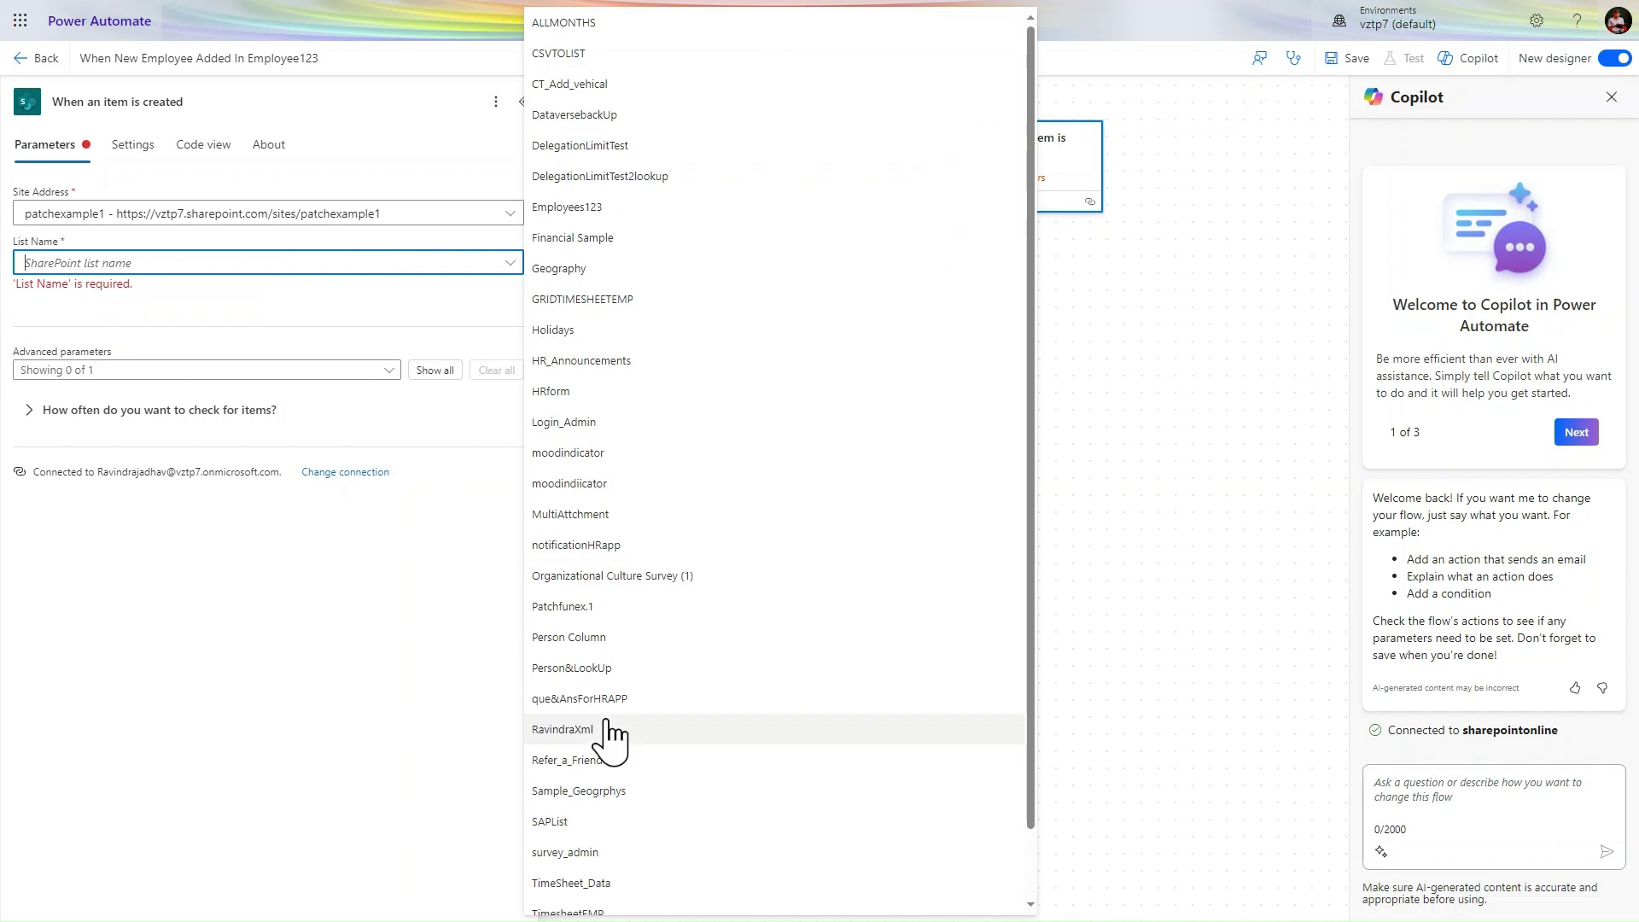
left_click(608, 207)
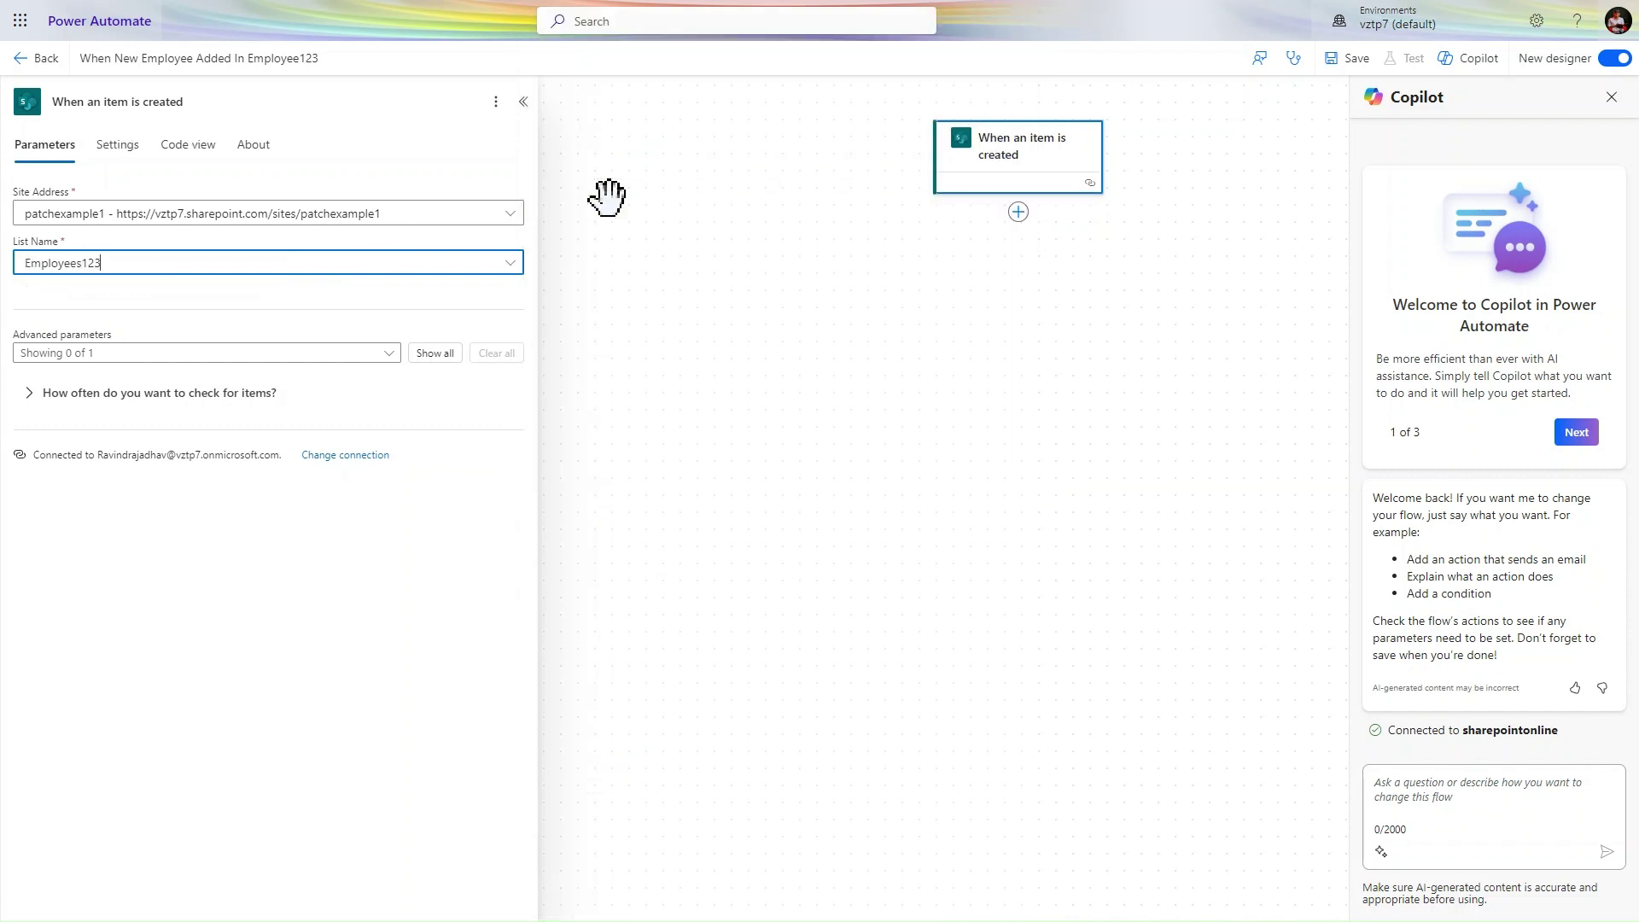
Change the item-checking interval from 3 to 1 minute.
left_click(158, 394)
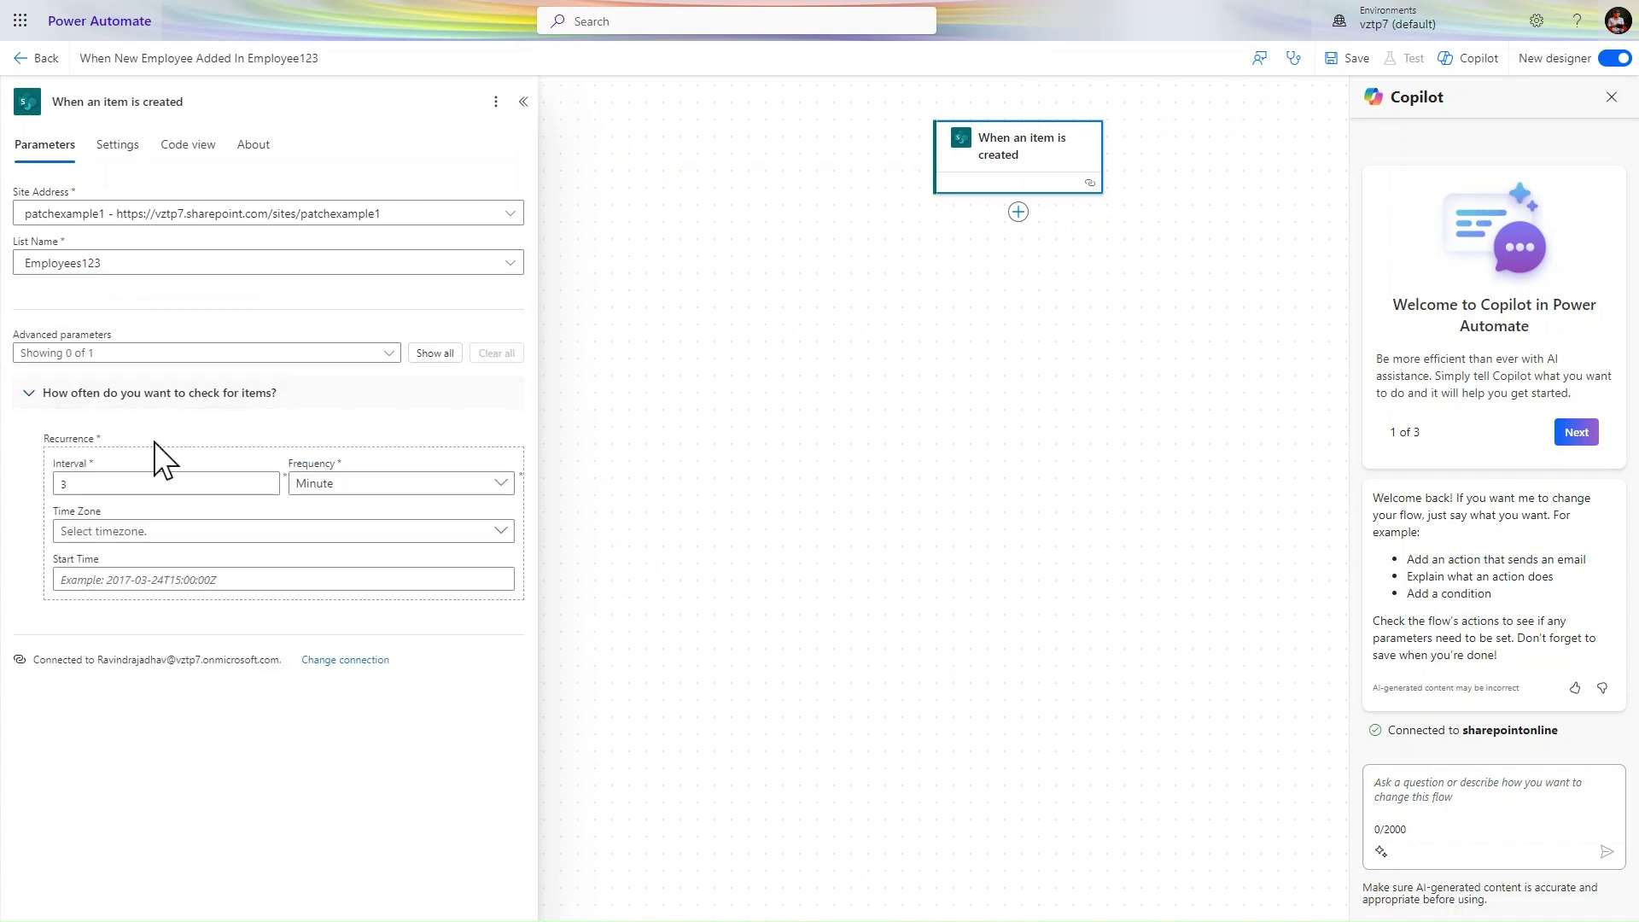
left_click(146, 483)
key("BackSpace")
type("1")
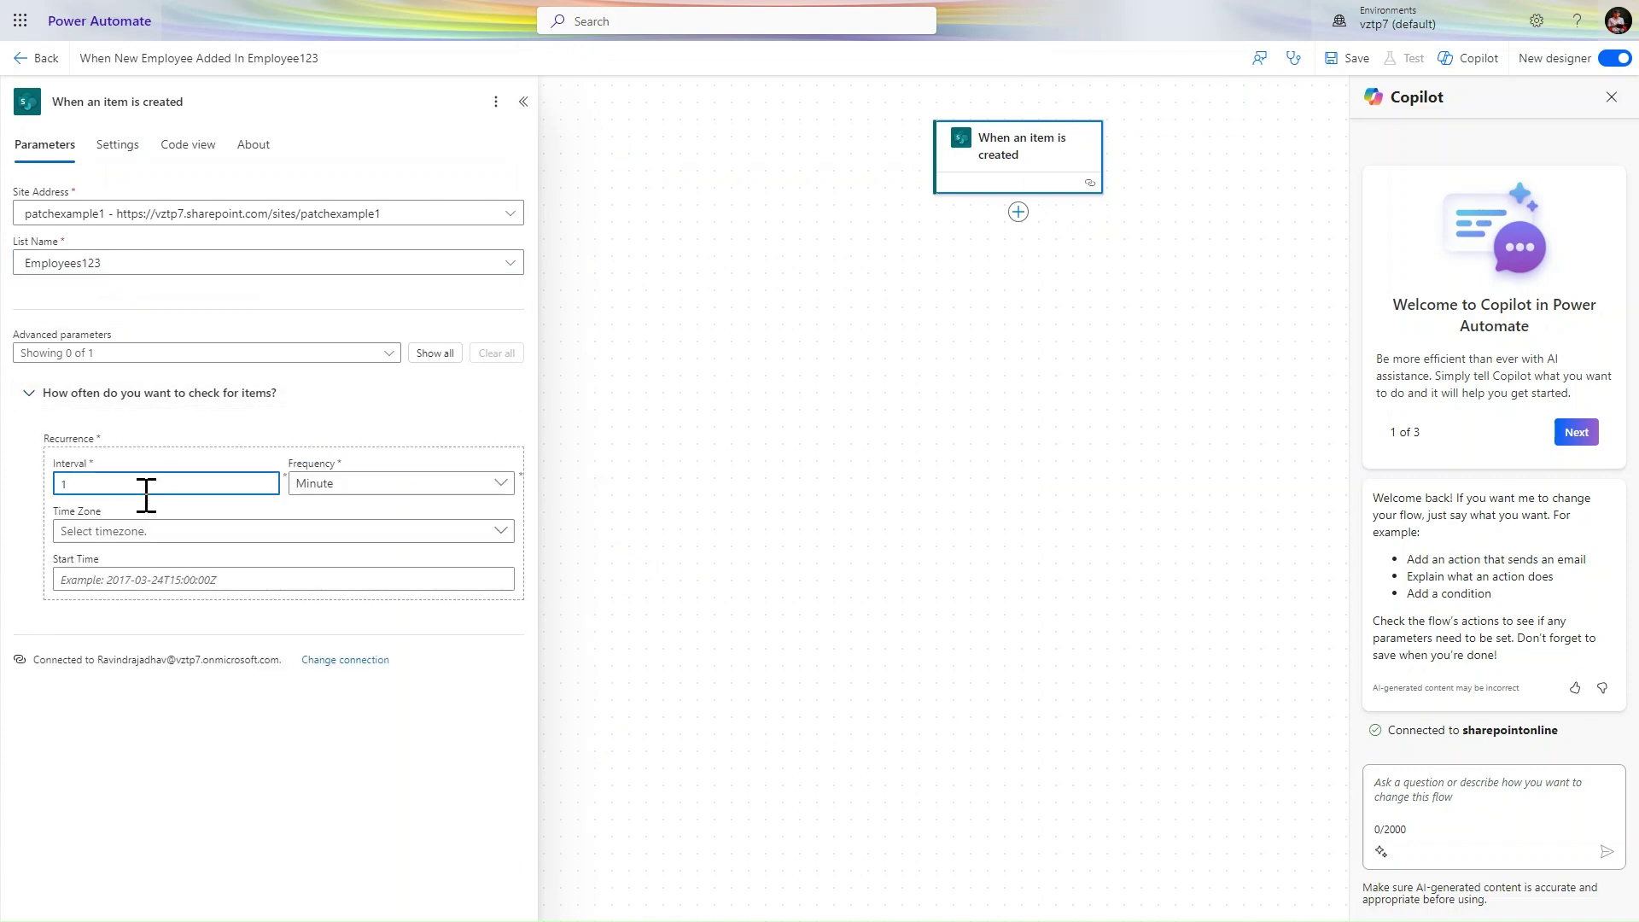
left_click(262, 442)
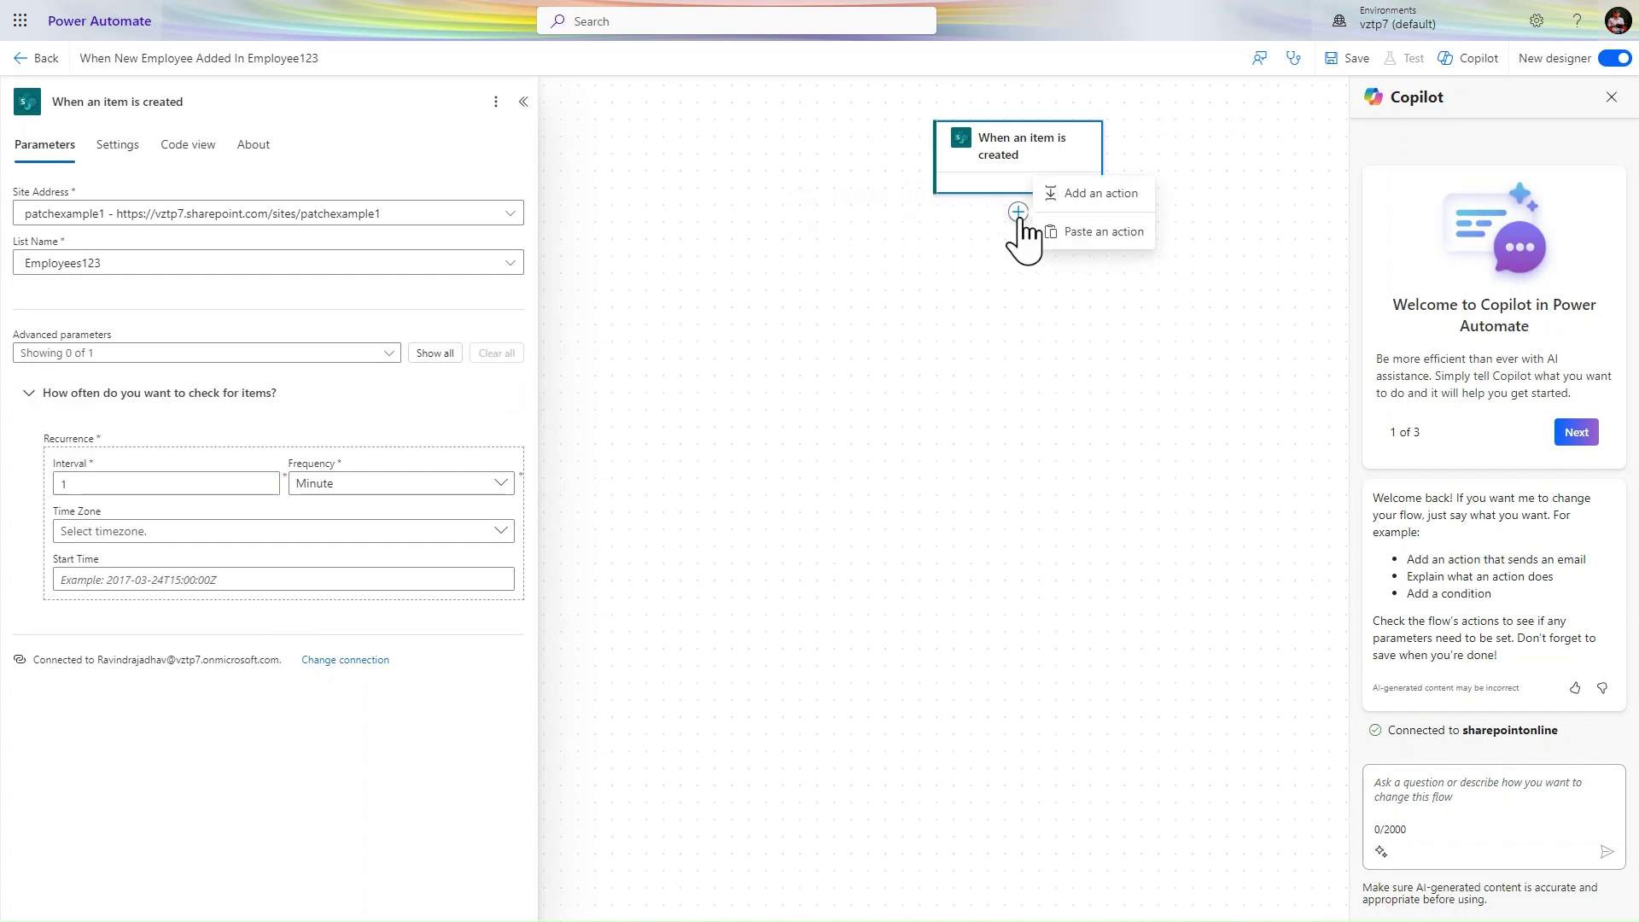
Add Office 365 Outlook's Send an email (V2) action after the SharePoint trigger.
left_click(1086, 193)
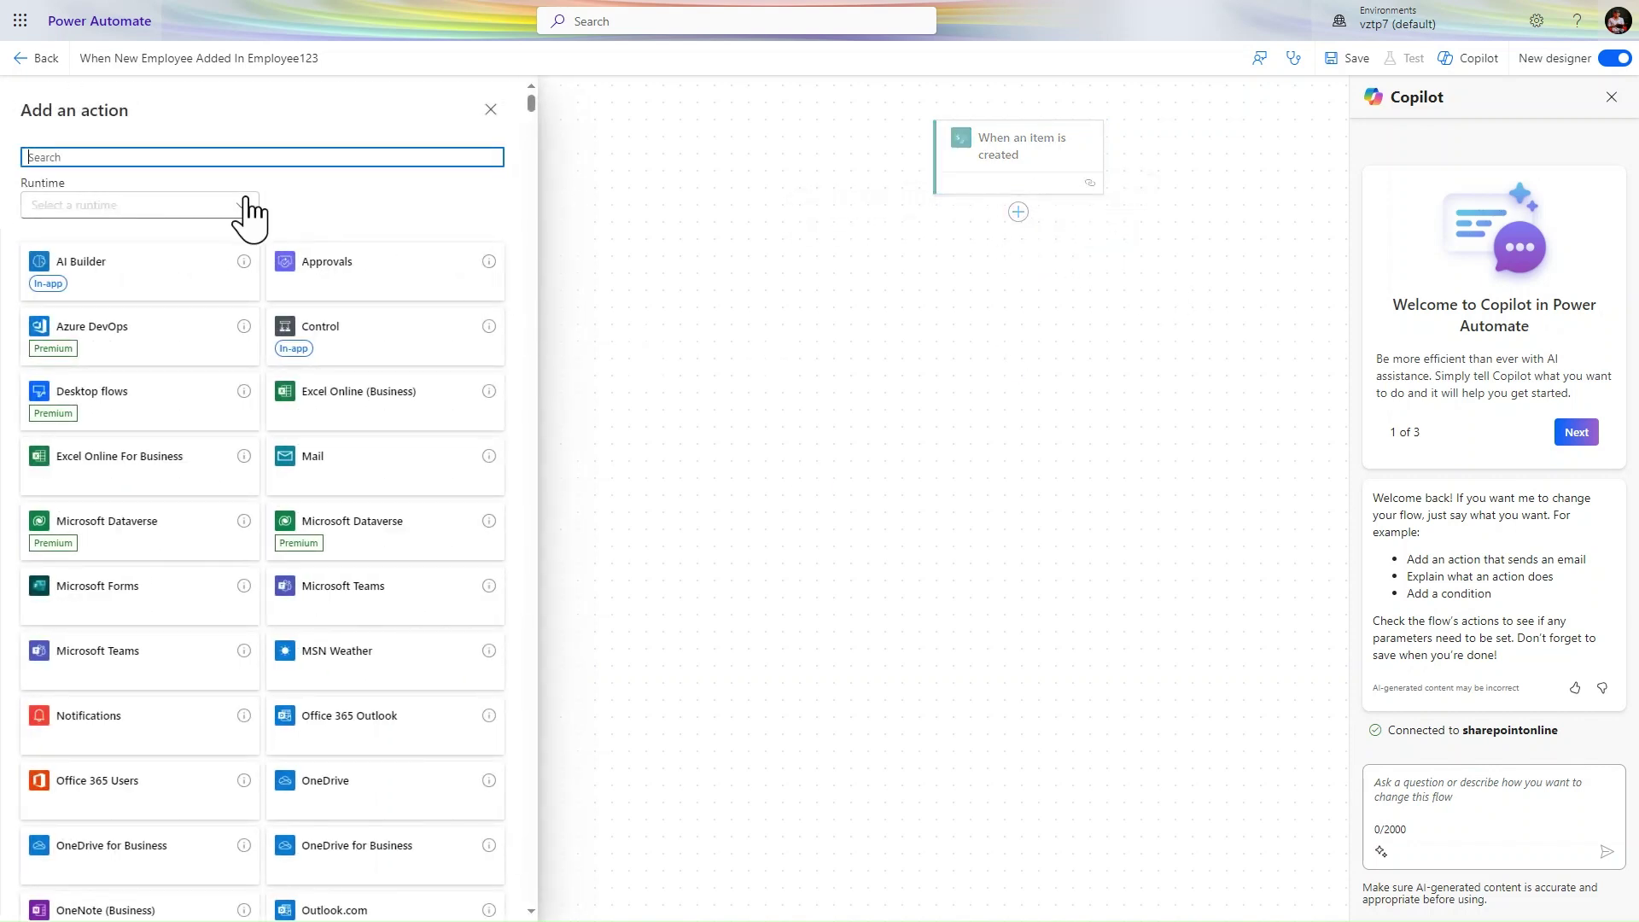
left_click(389, 730)
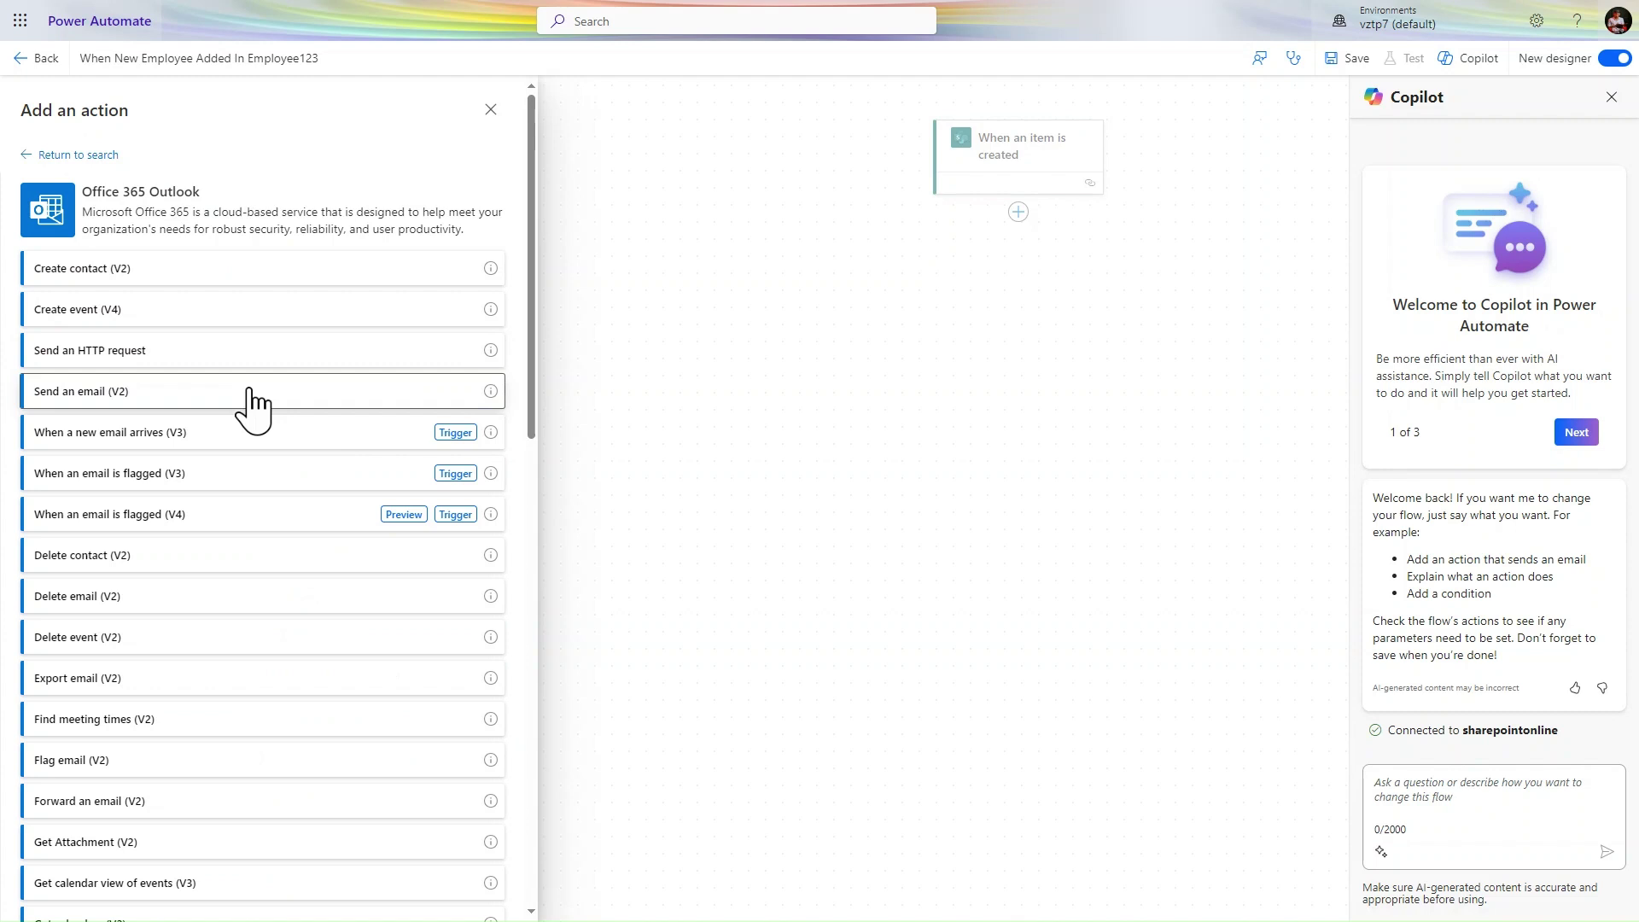
left_click(248, 391)
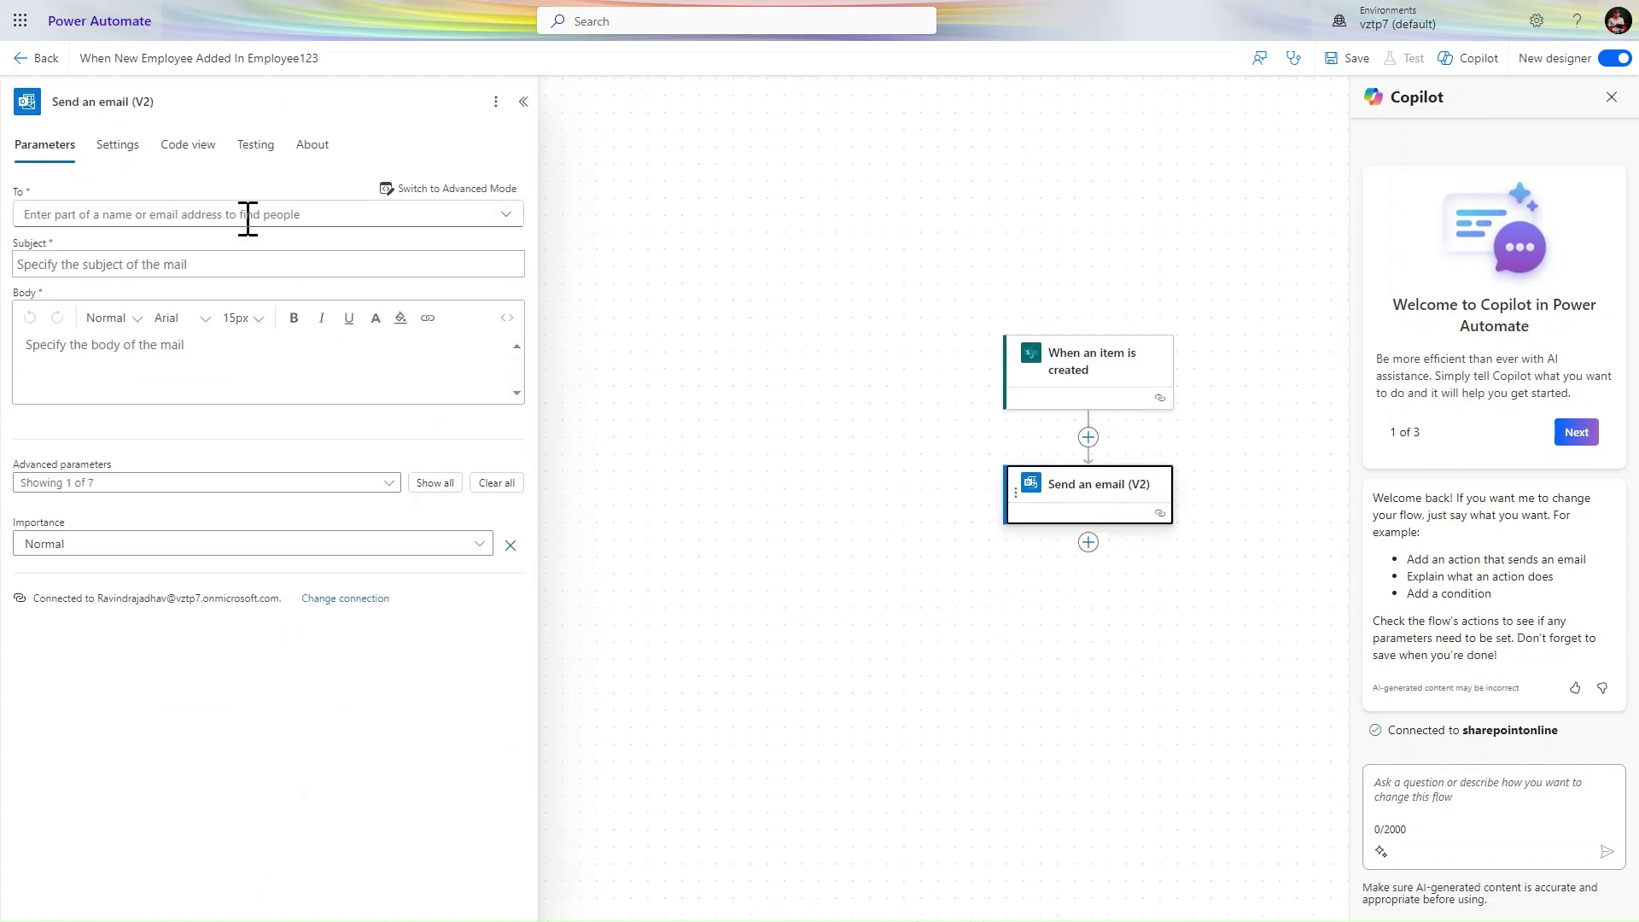
Address the email to the flow owner, found by searching their name in To.
left_click(242, 214)
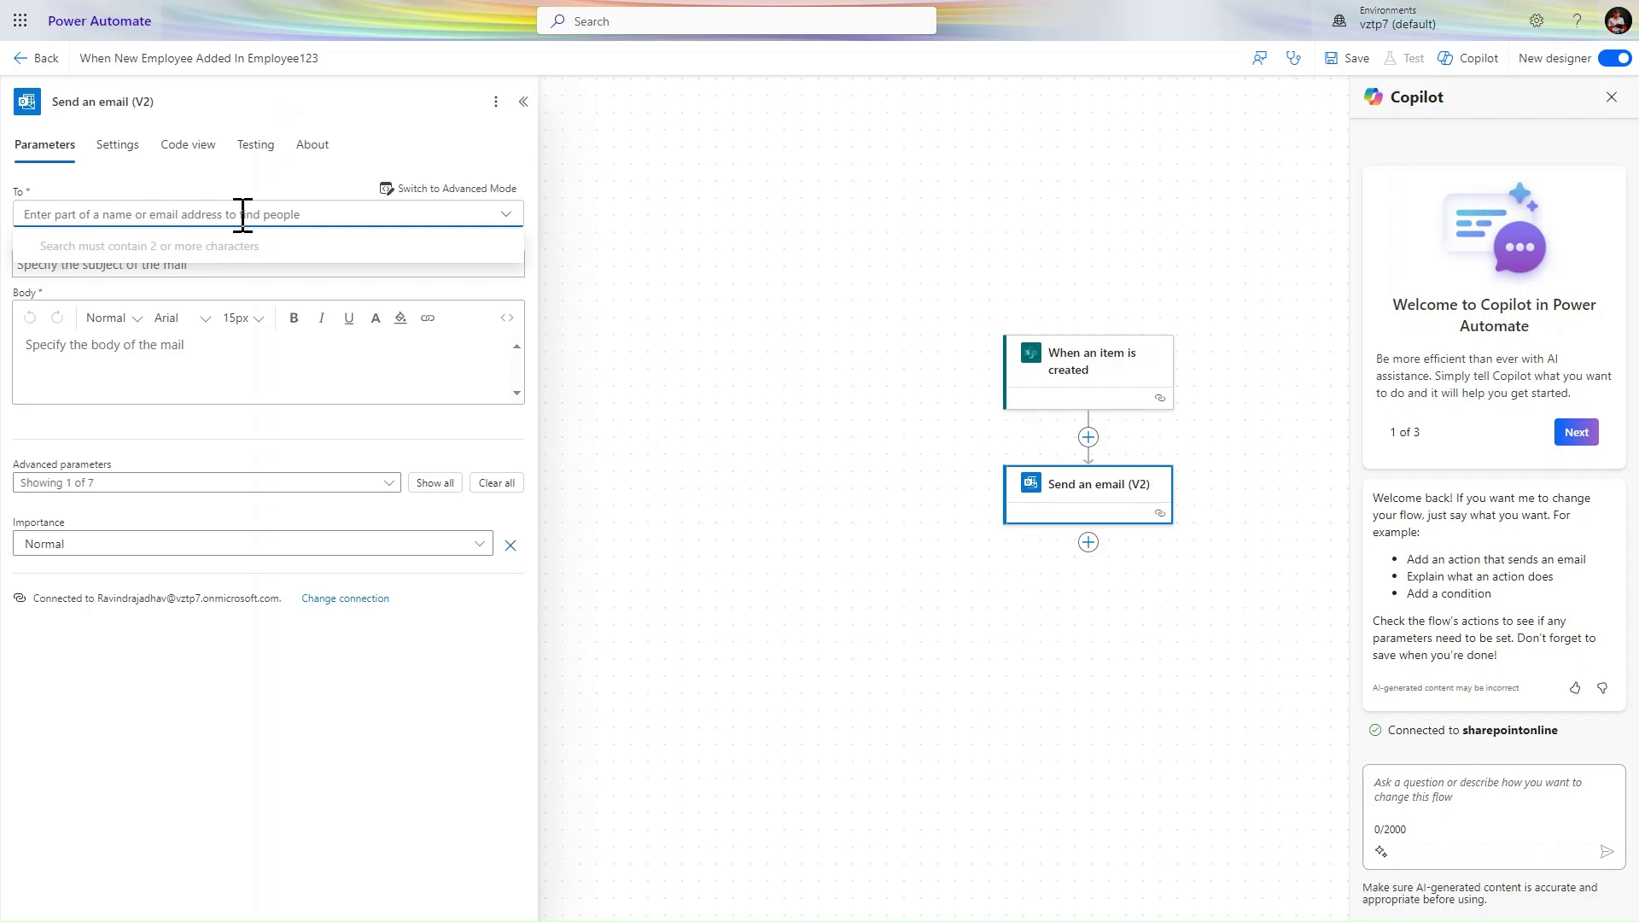
type("ra")
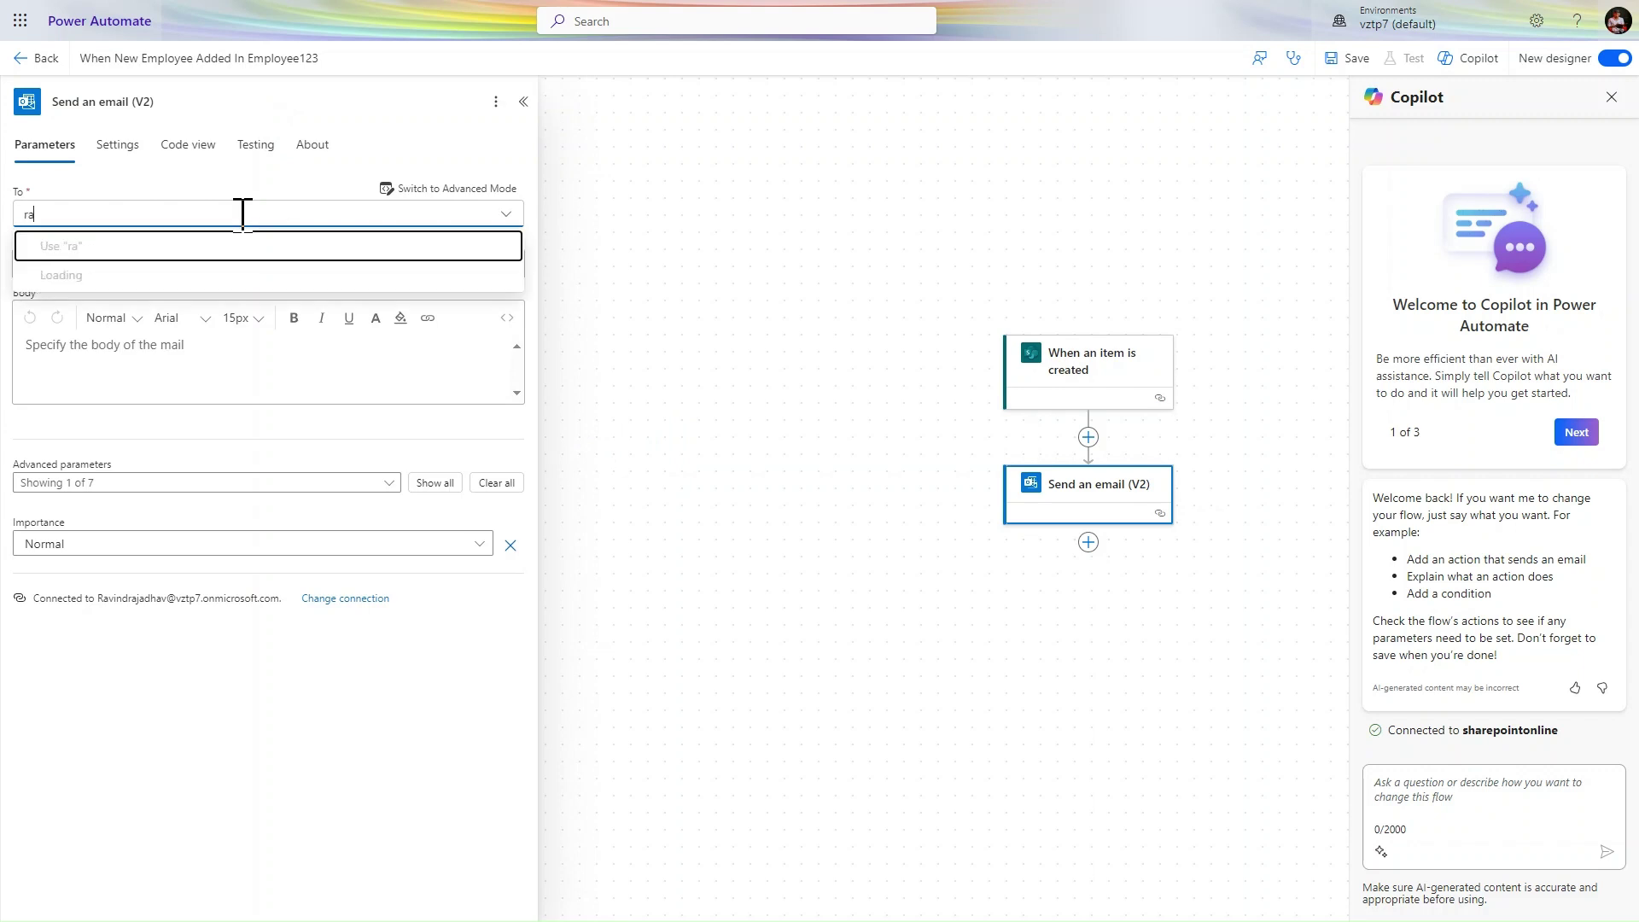
type("vind")
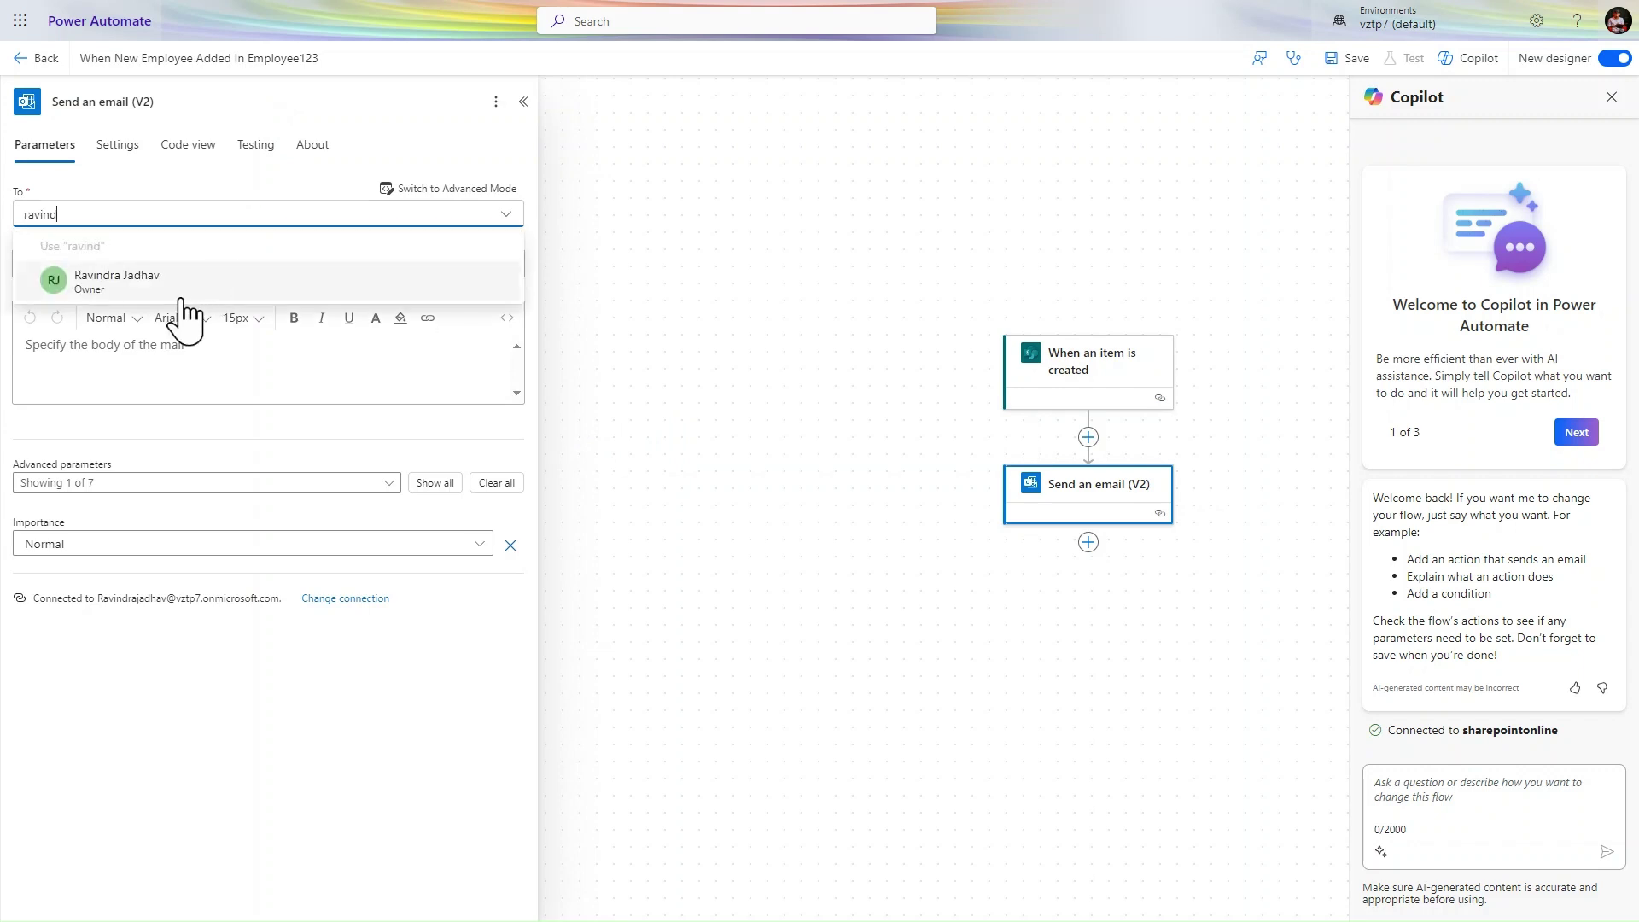
left_click(178, 282)
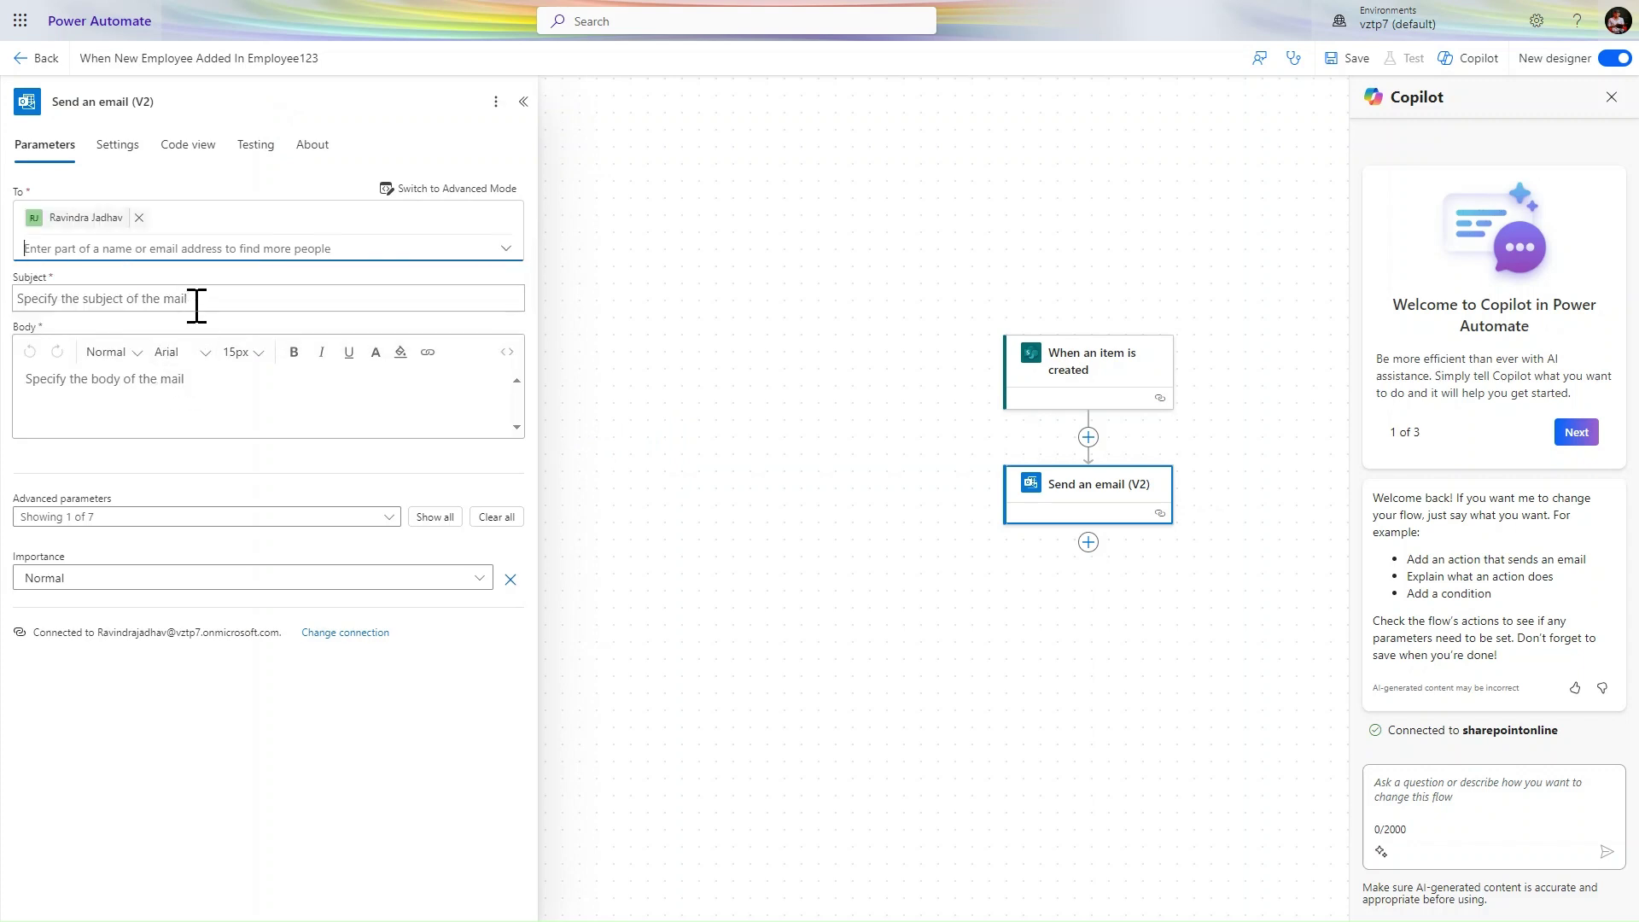
Set the subject to 'New Employee Added:' followed by the trigger's HRMID field.
left_click(206, 297)
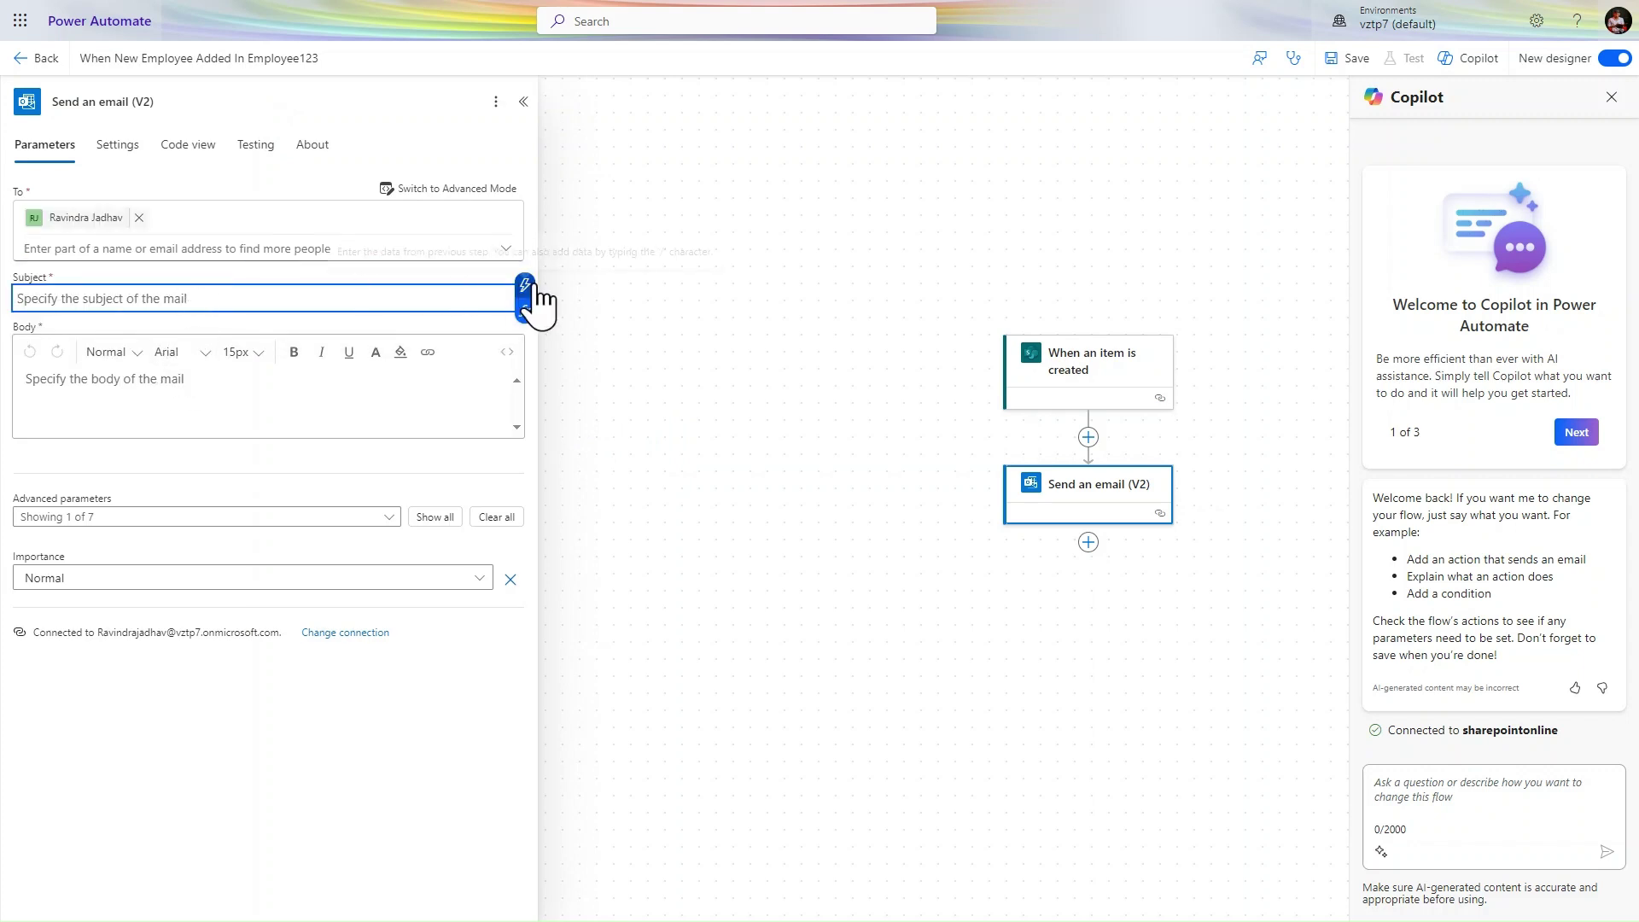
type("N")
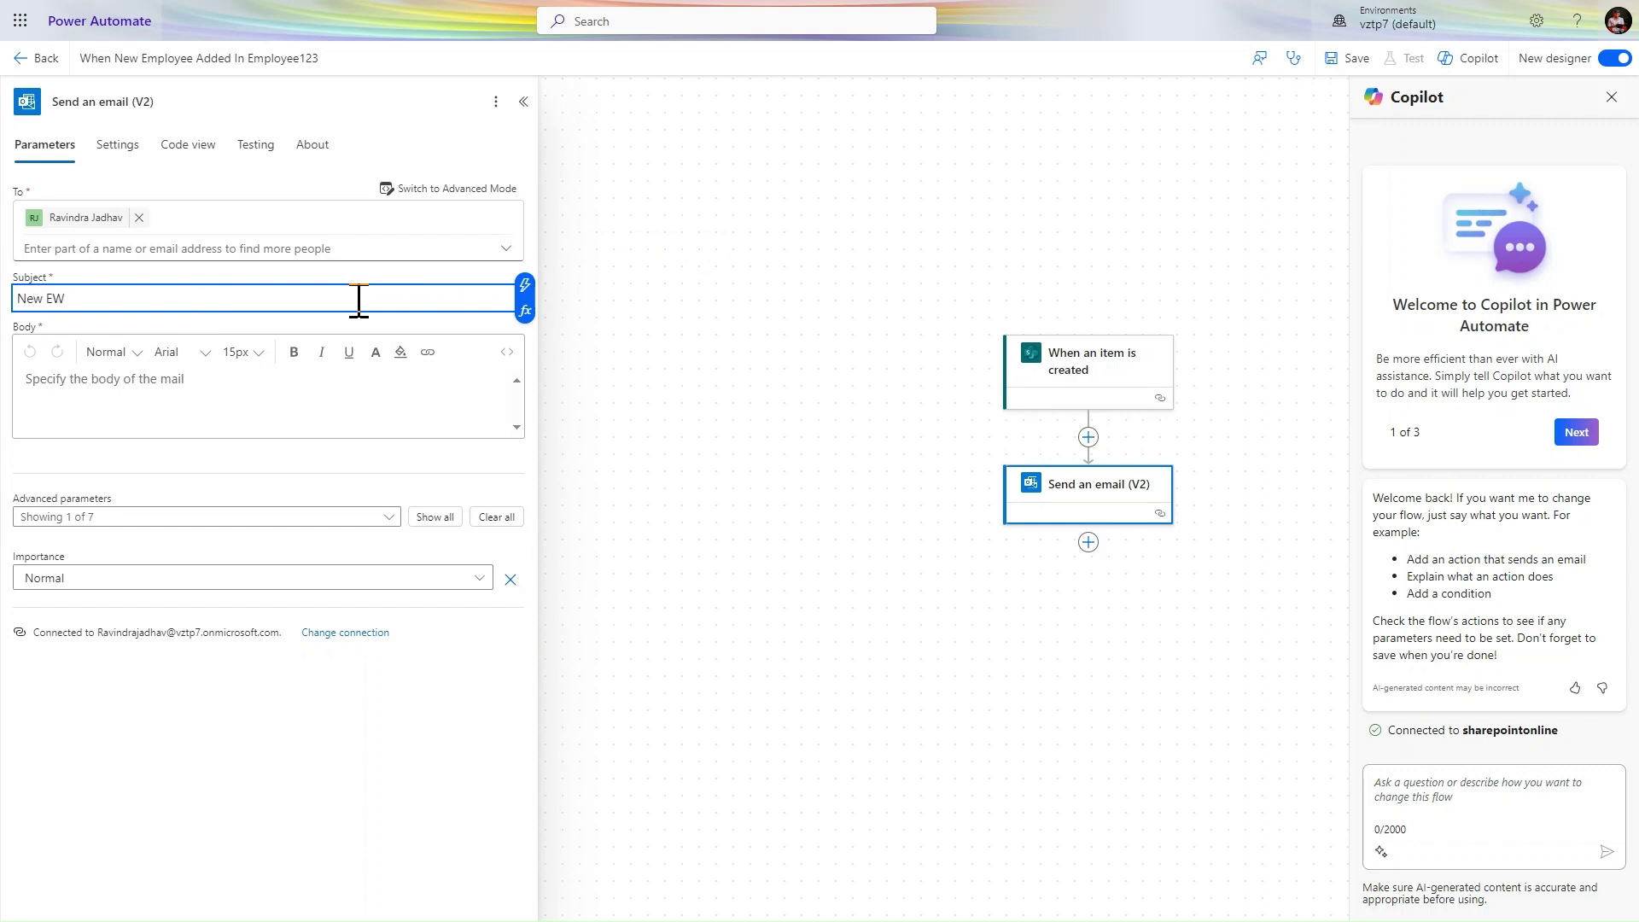
type("ew Employee Added:")
left_click(524, 285)
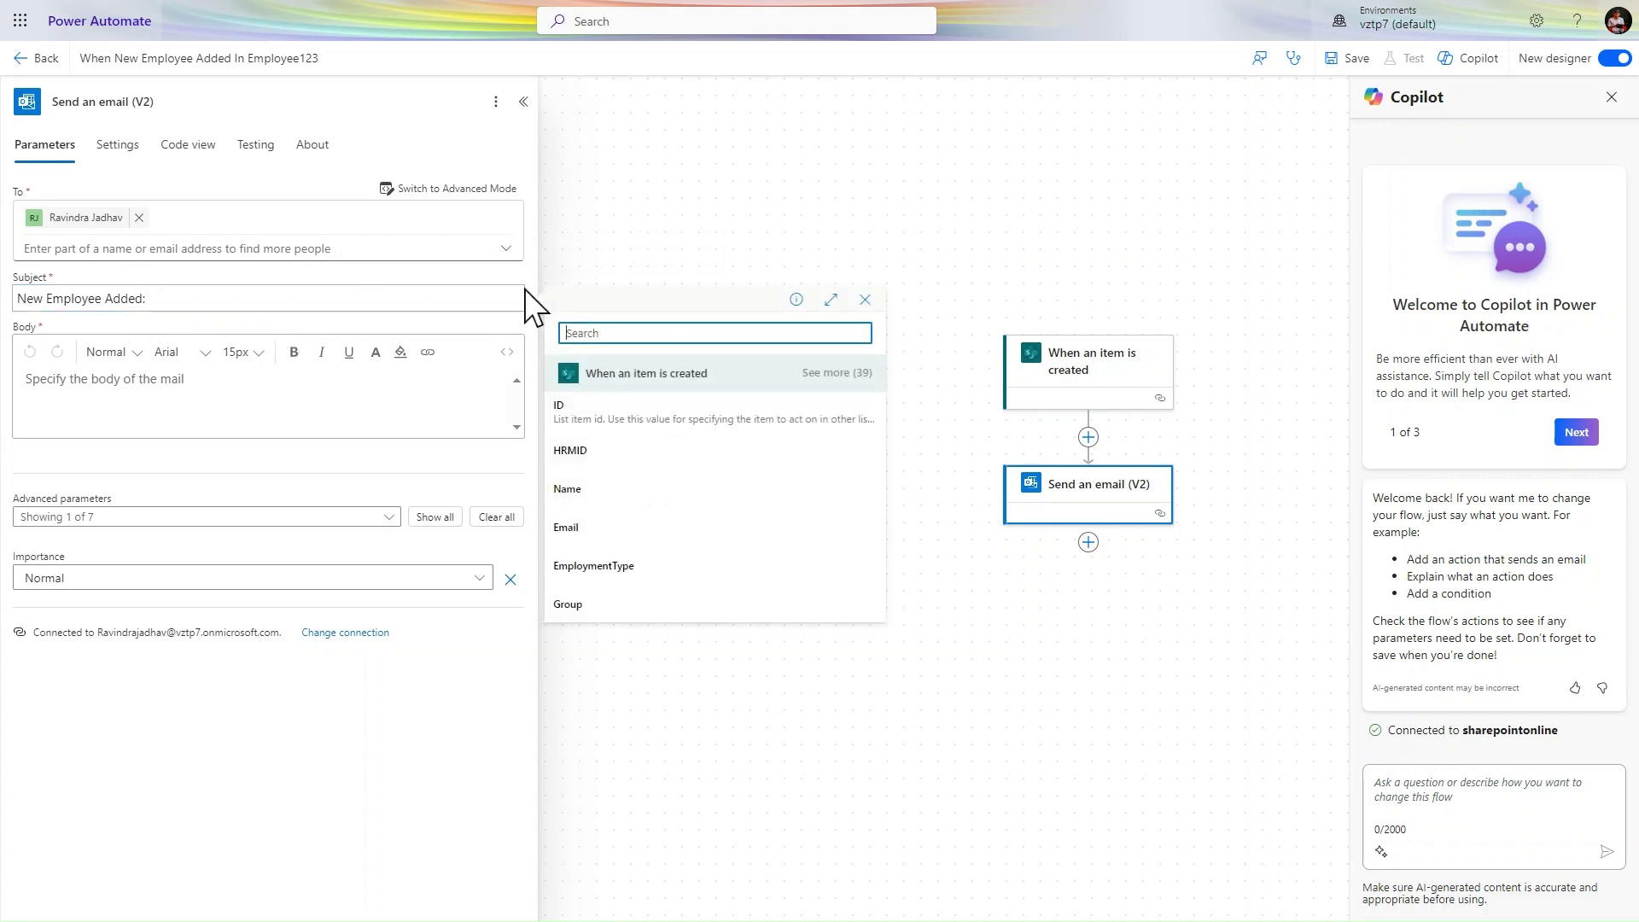
left_click(624, 452)
left_click(268, 401)
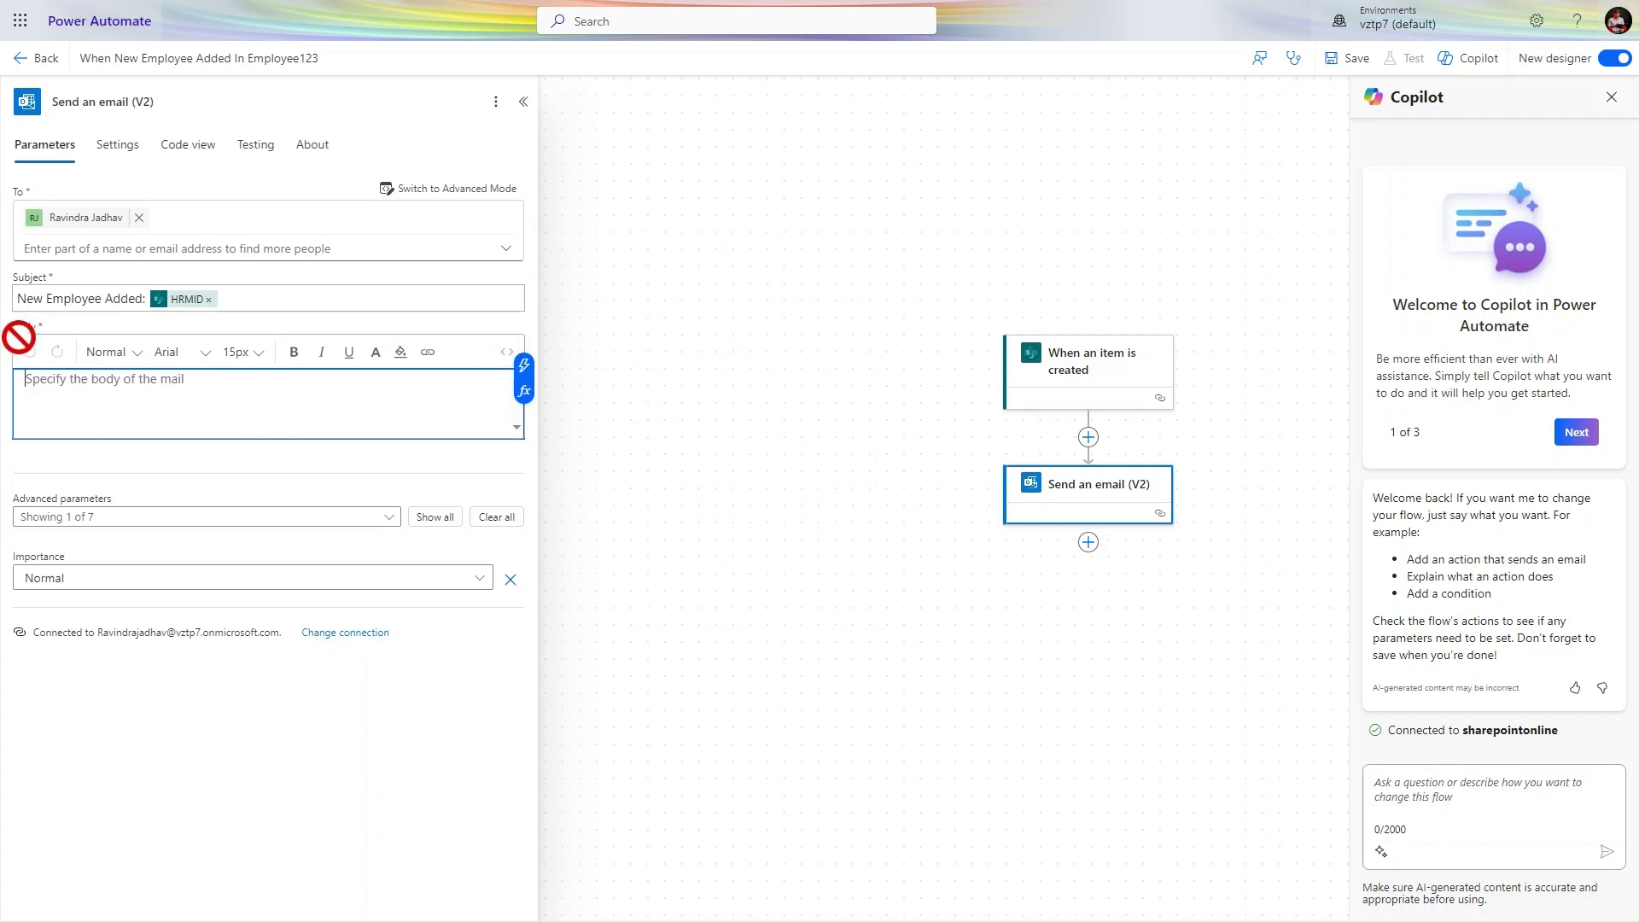
Type some sample test text into the email body.
type("weufgw")
key("BackSpace")
key("BackSpace")
key("BackSpace")
key("BackSpace")
key("BackSpace")
key("BackSpace")
key("BackSpace")
type("we can type text")
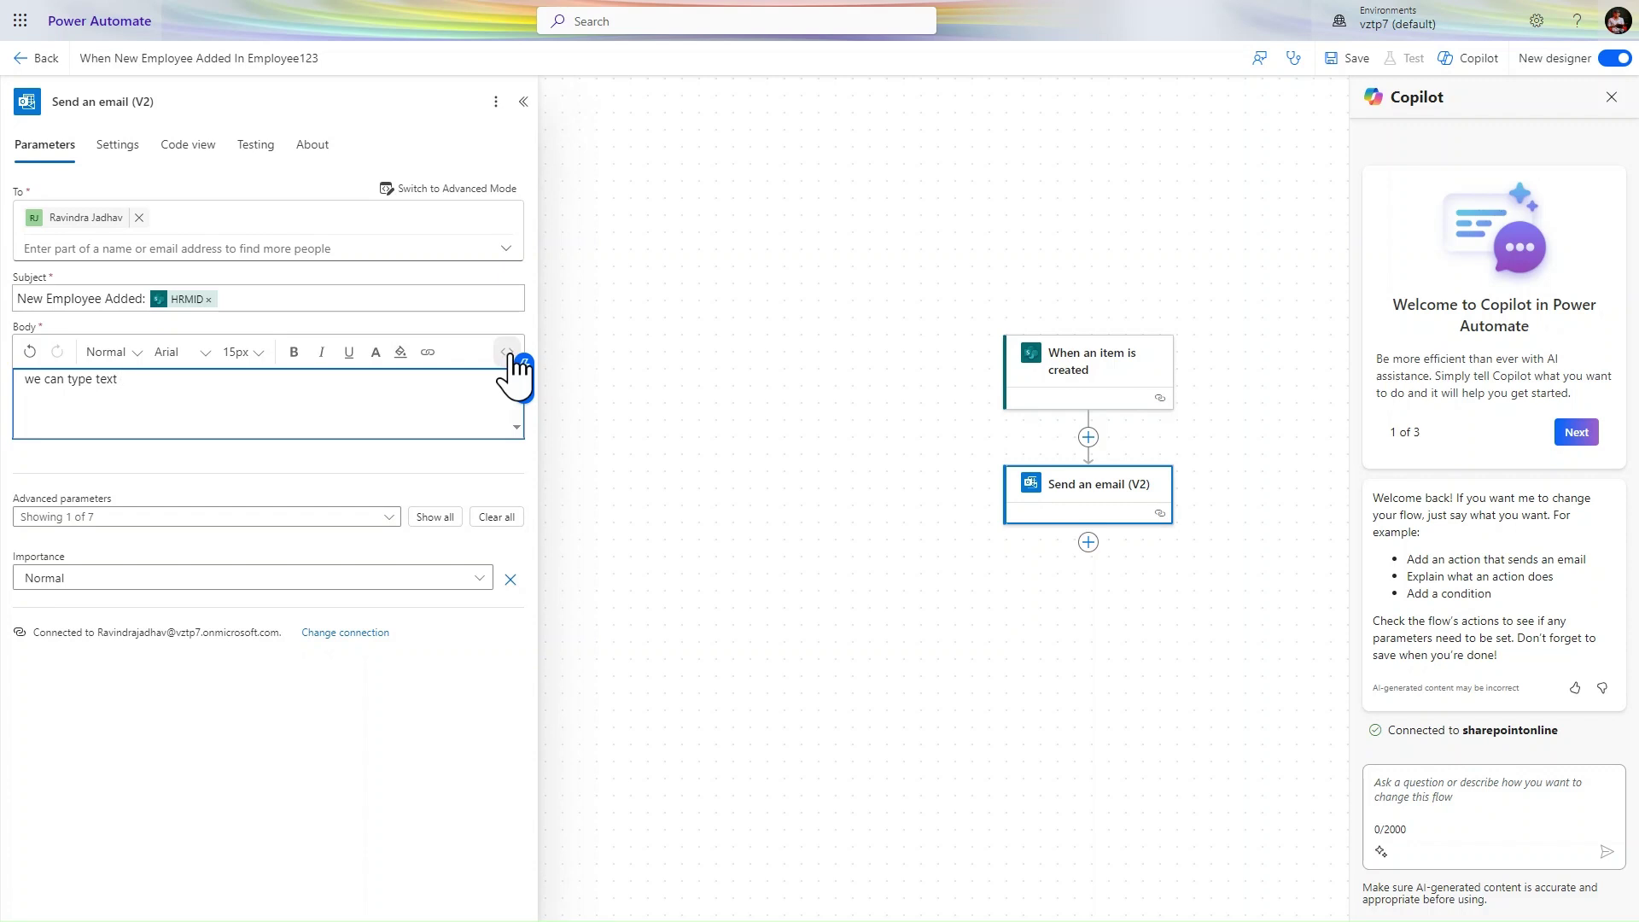
Switch the body to HTML code view and delete all of its contents.
left_click(508, 353)
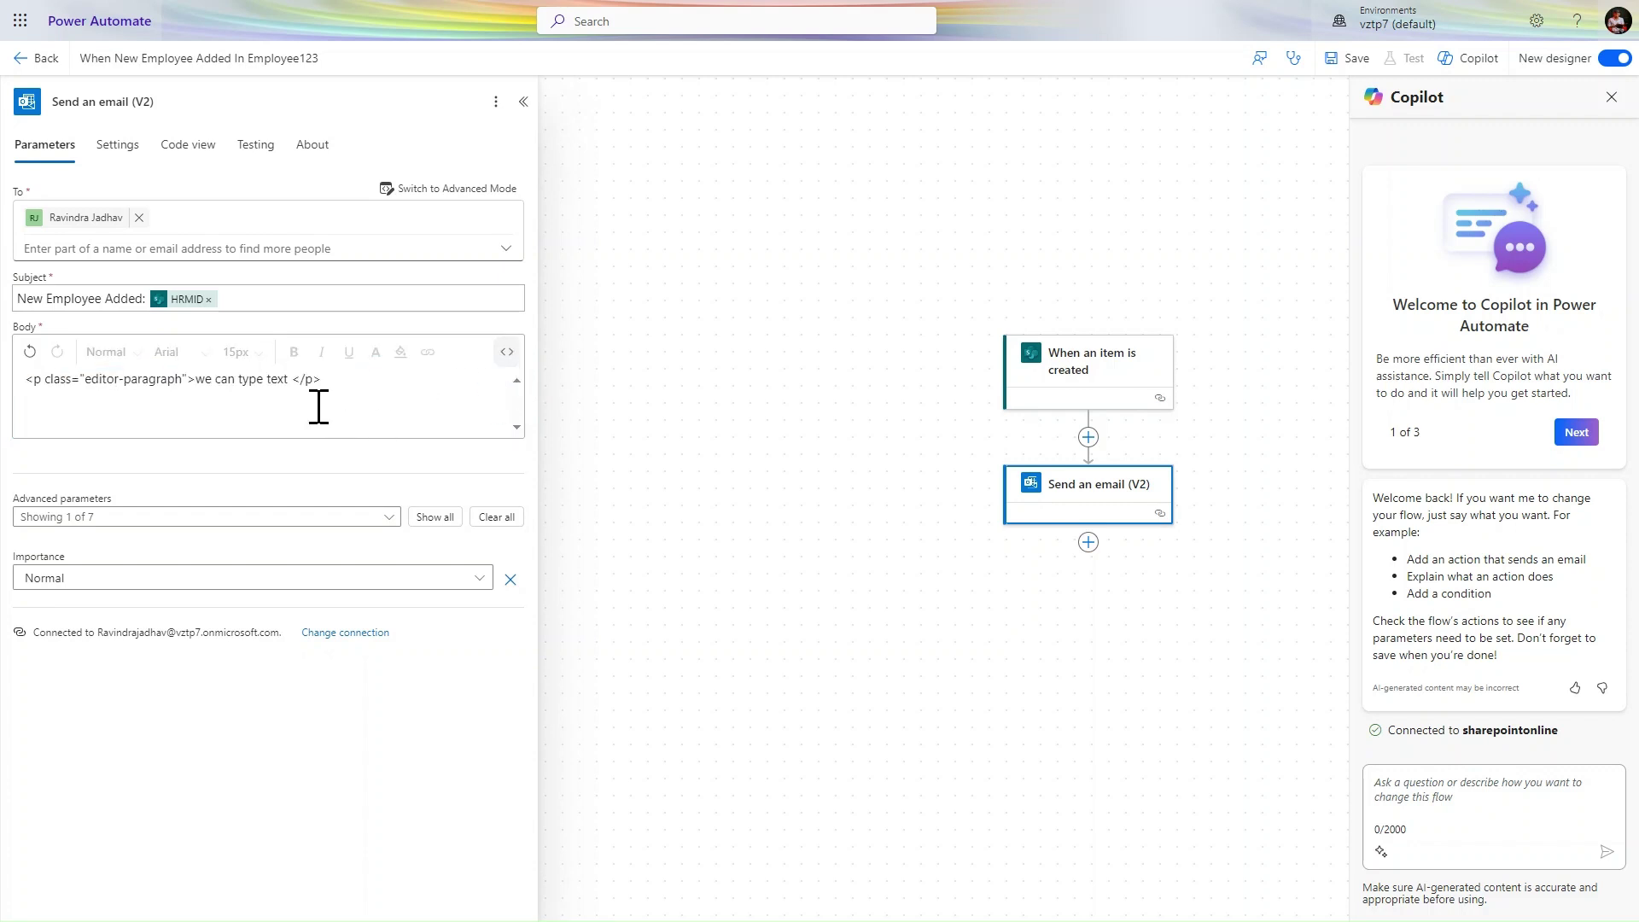
left_click_drag(21, 379, 313, 401)
left_click(386, 393)
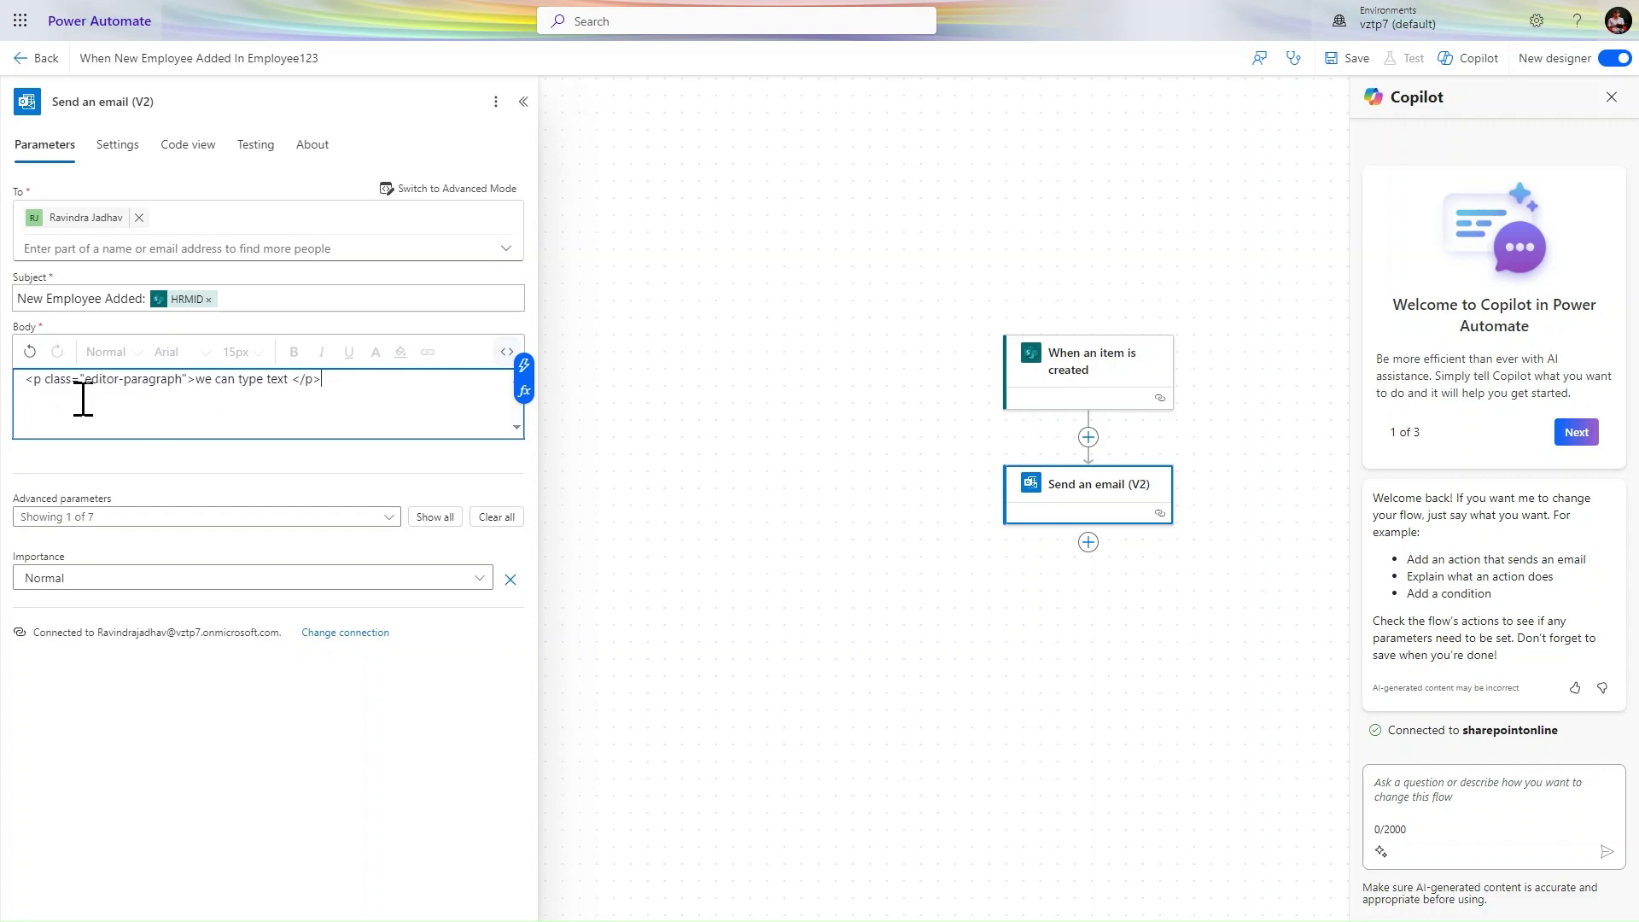
key("ctrl+a")
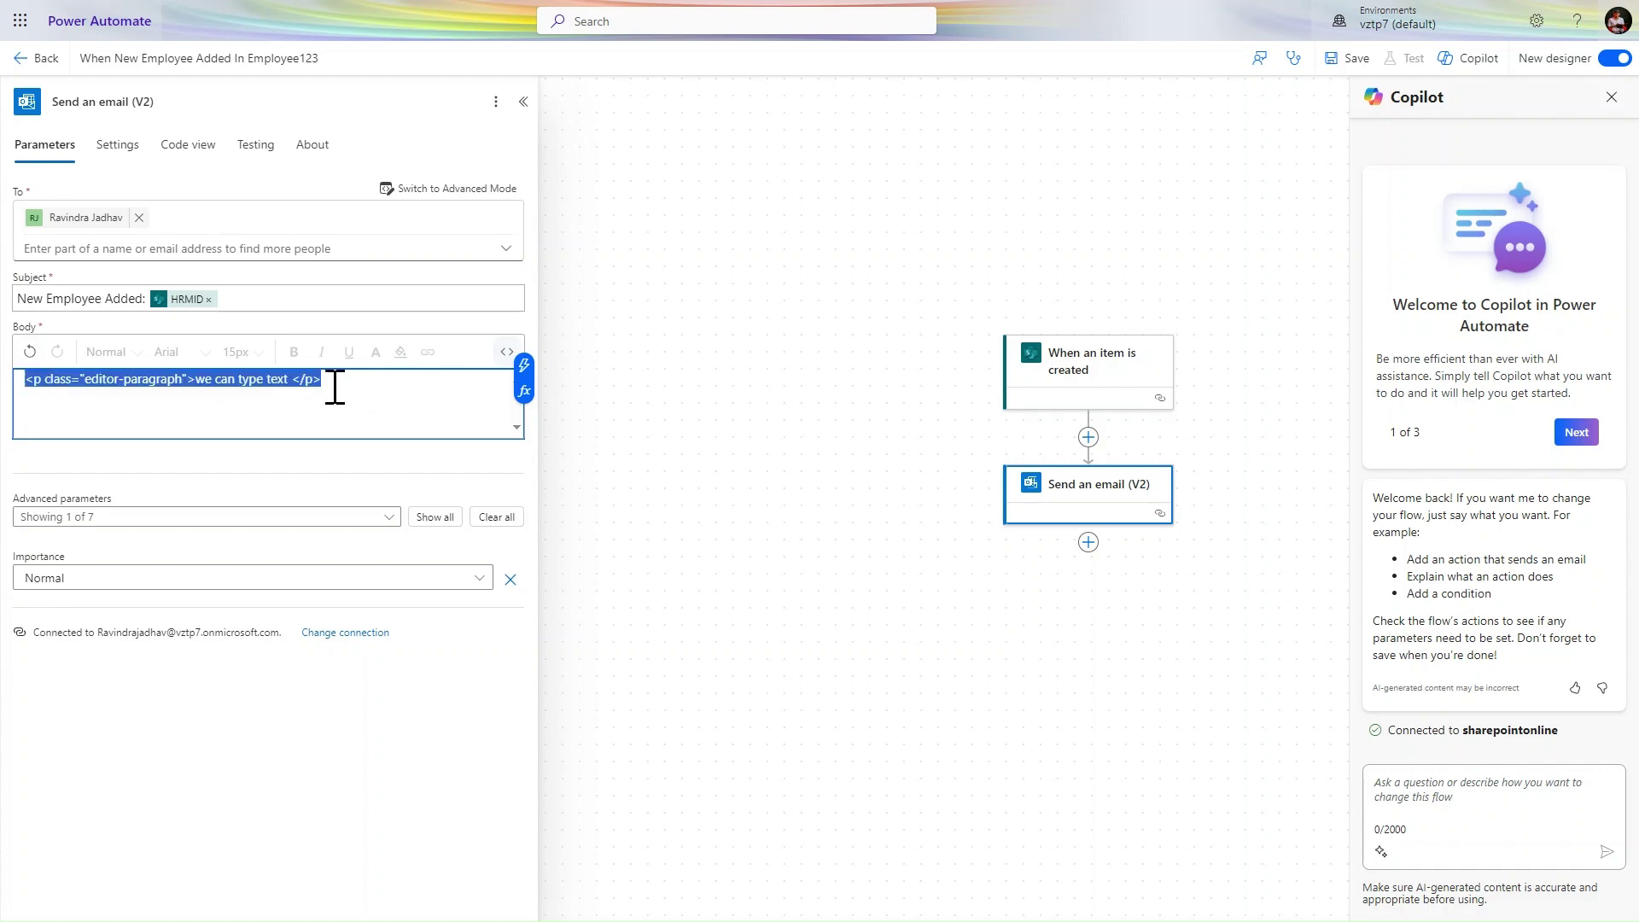
key("Delete")
Copy ChatGPT's example HTML for a 'Go to Google' email button.
mouse_move(707, 2)
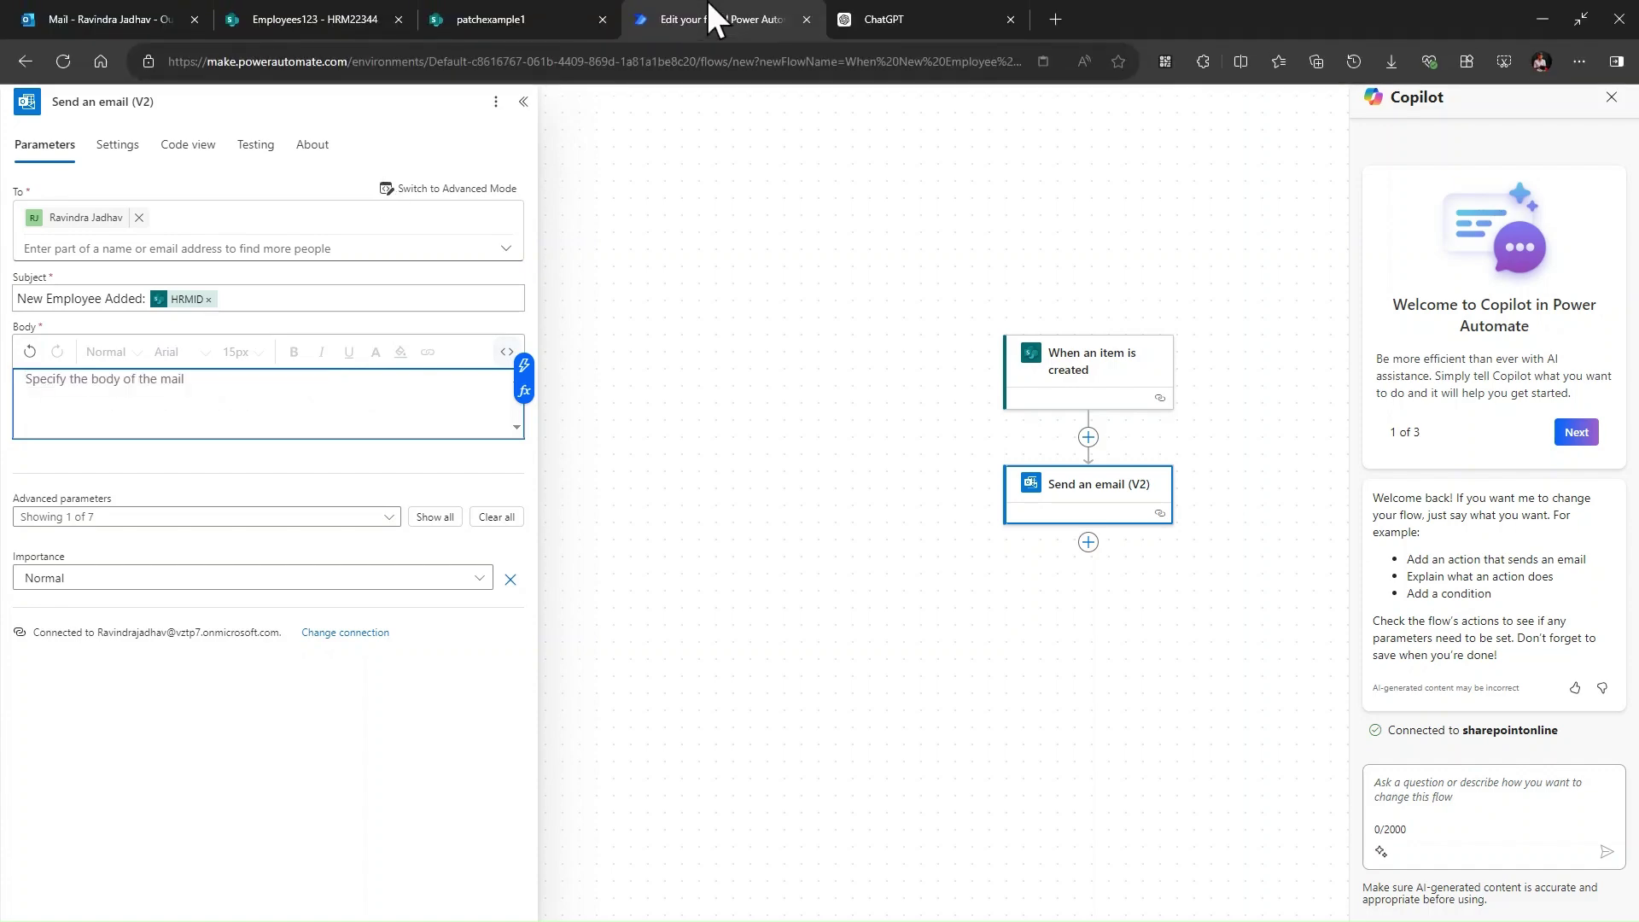
left_click(891, 20)
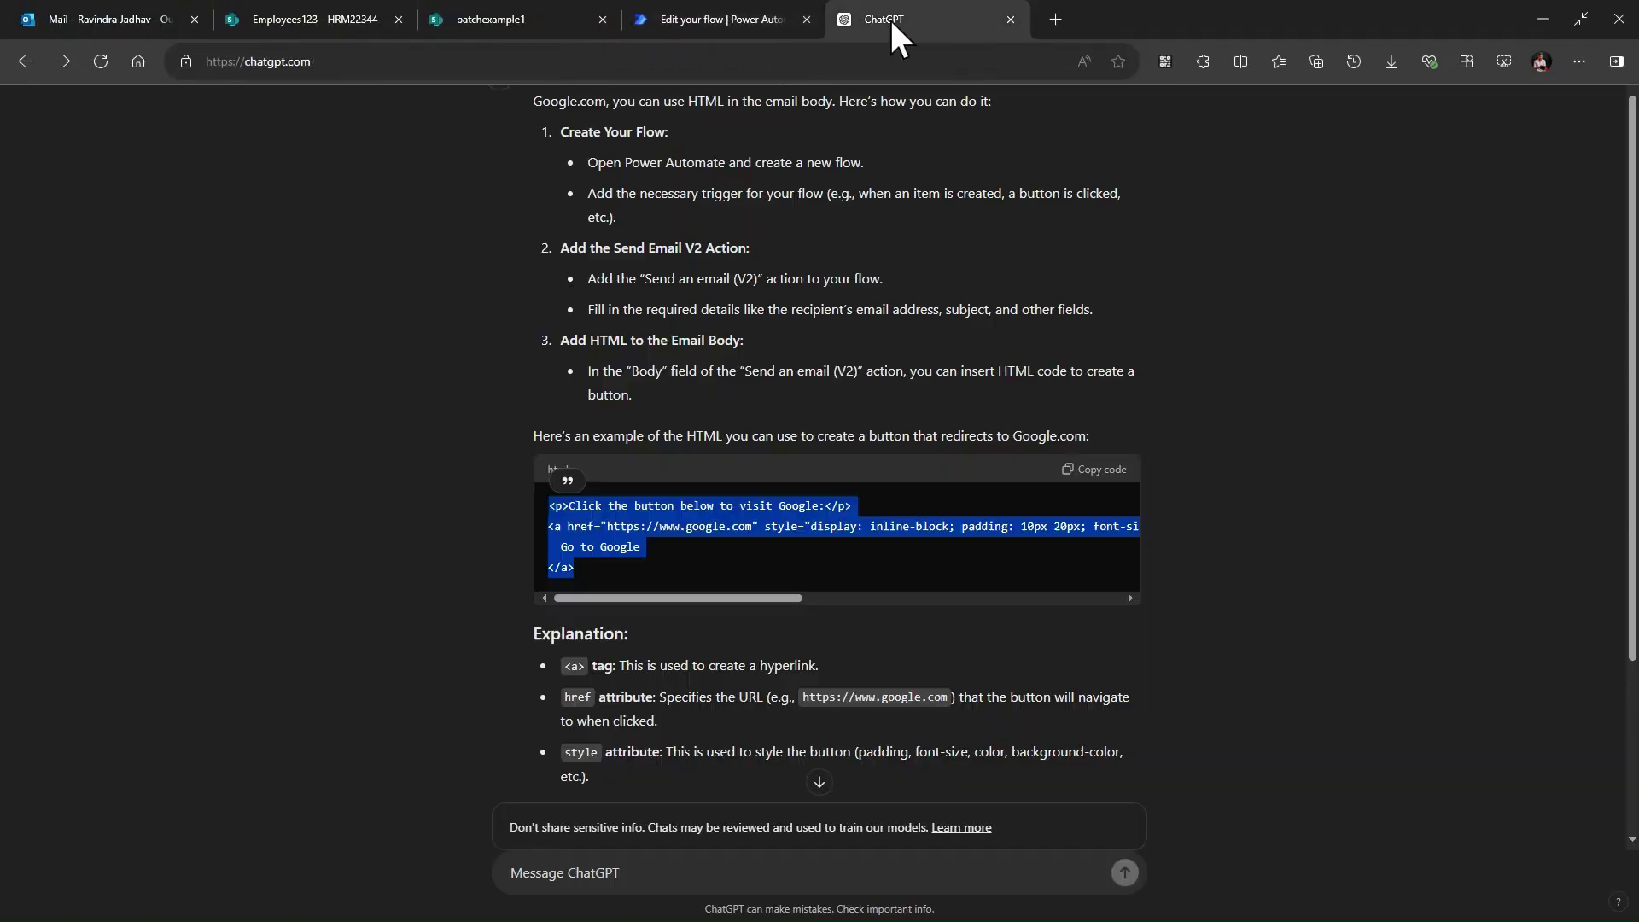
left_click(877, 521)
scroll(900, 376, "up", 1)
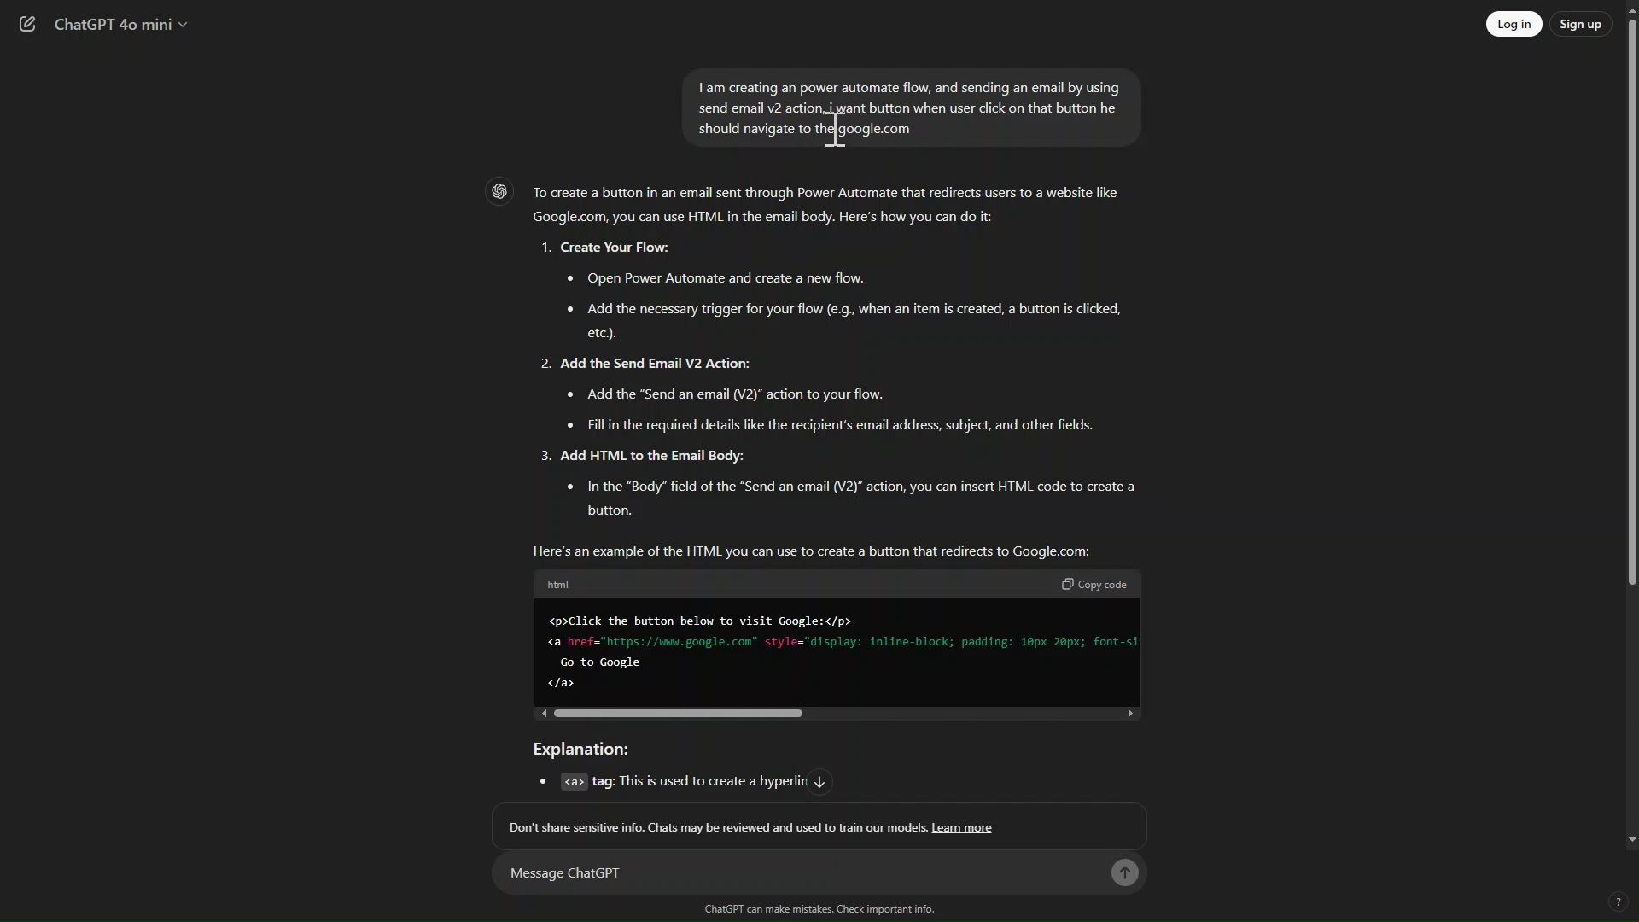
left_click_drag(828, 128, 944, 148)
left_click(1160, 710)
left_click(1090, 588)
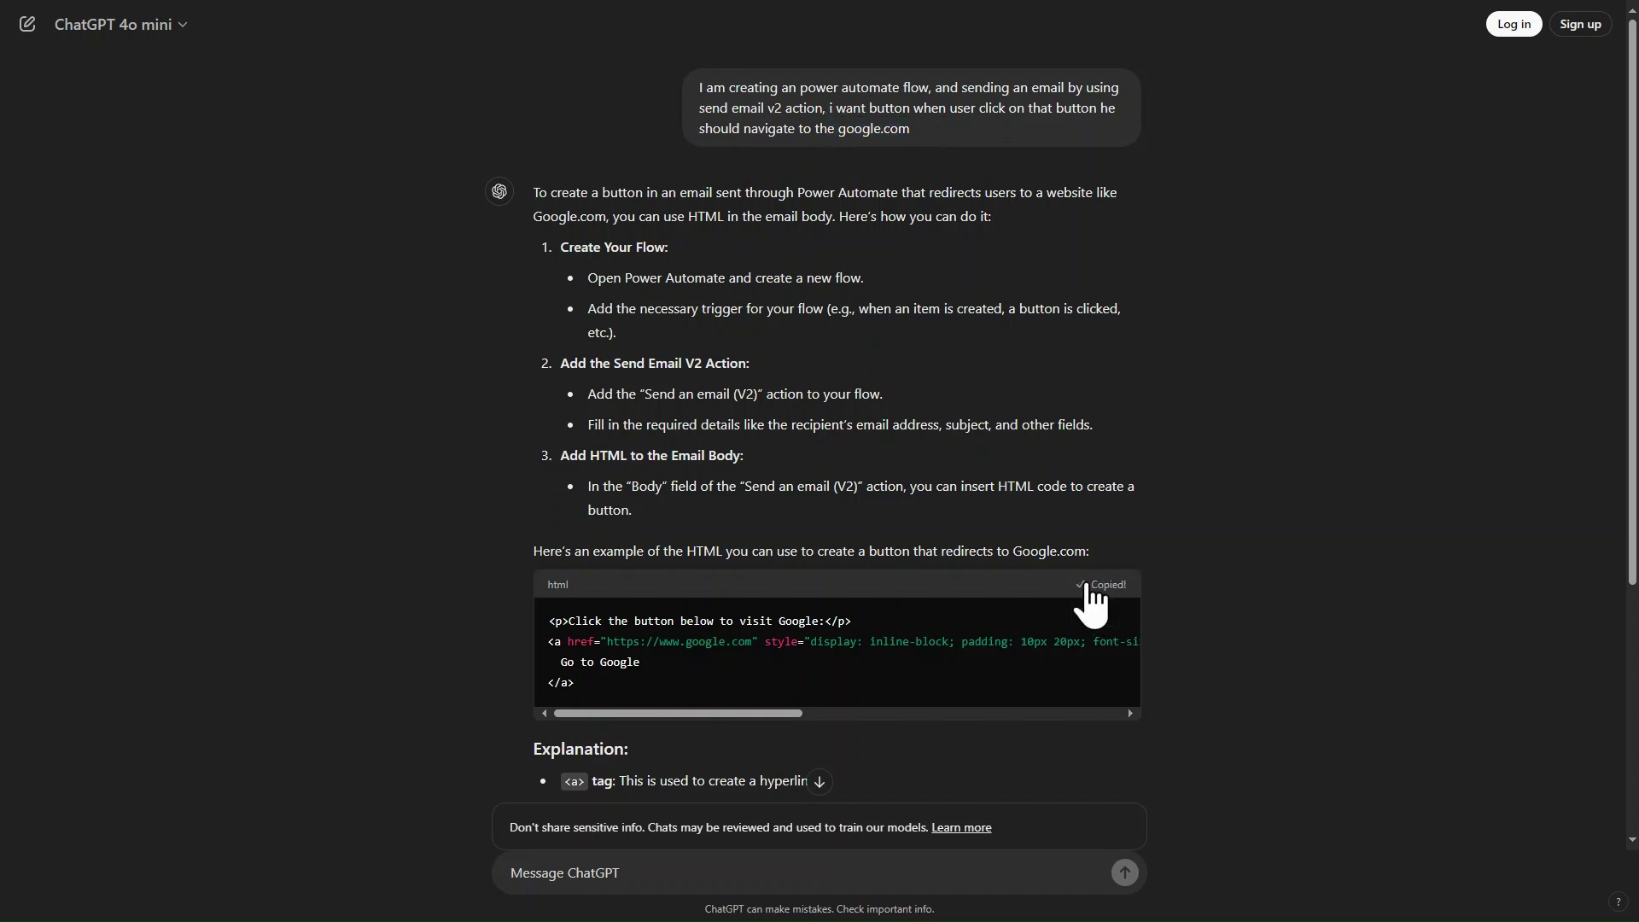
Back in the flow editor, switch the email Body to HTML code view.
mouse_move(243, 19)
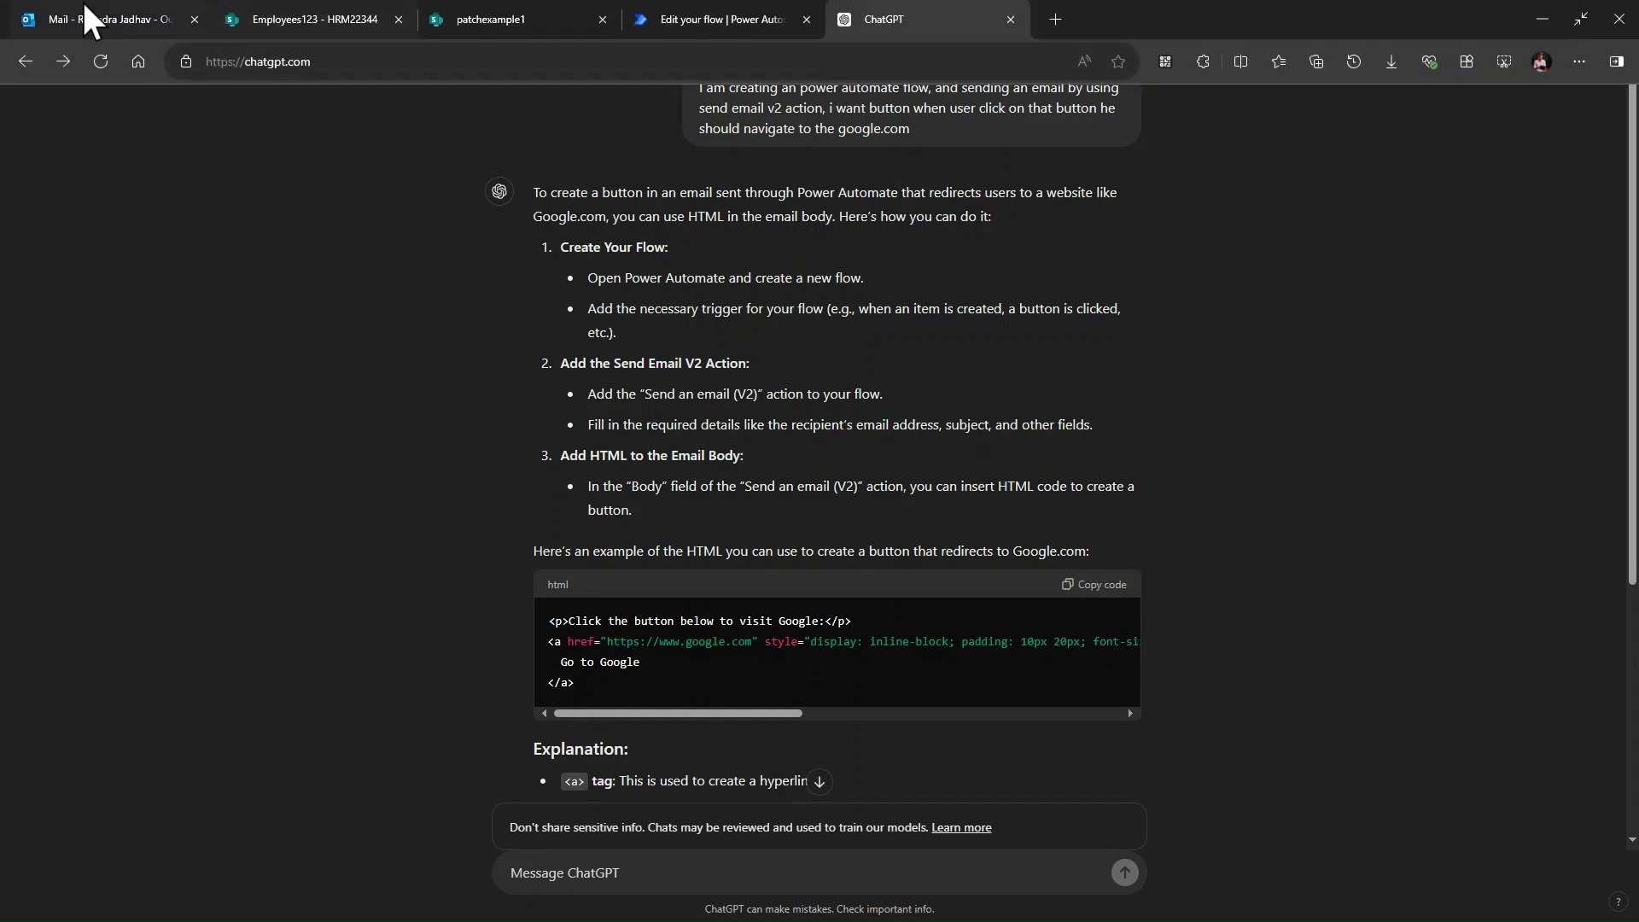
left_click(713, 10)
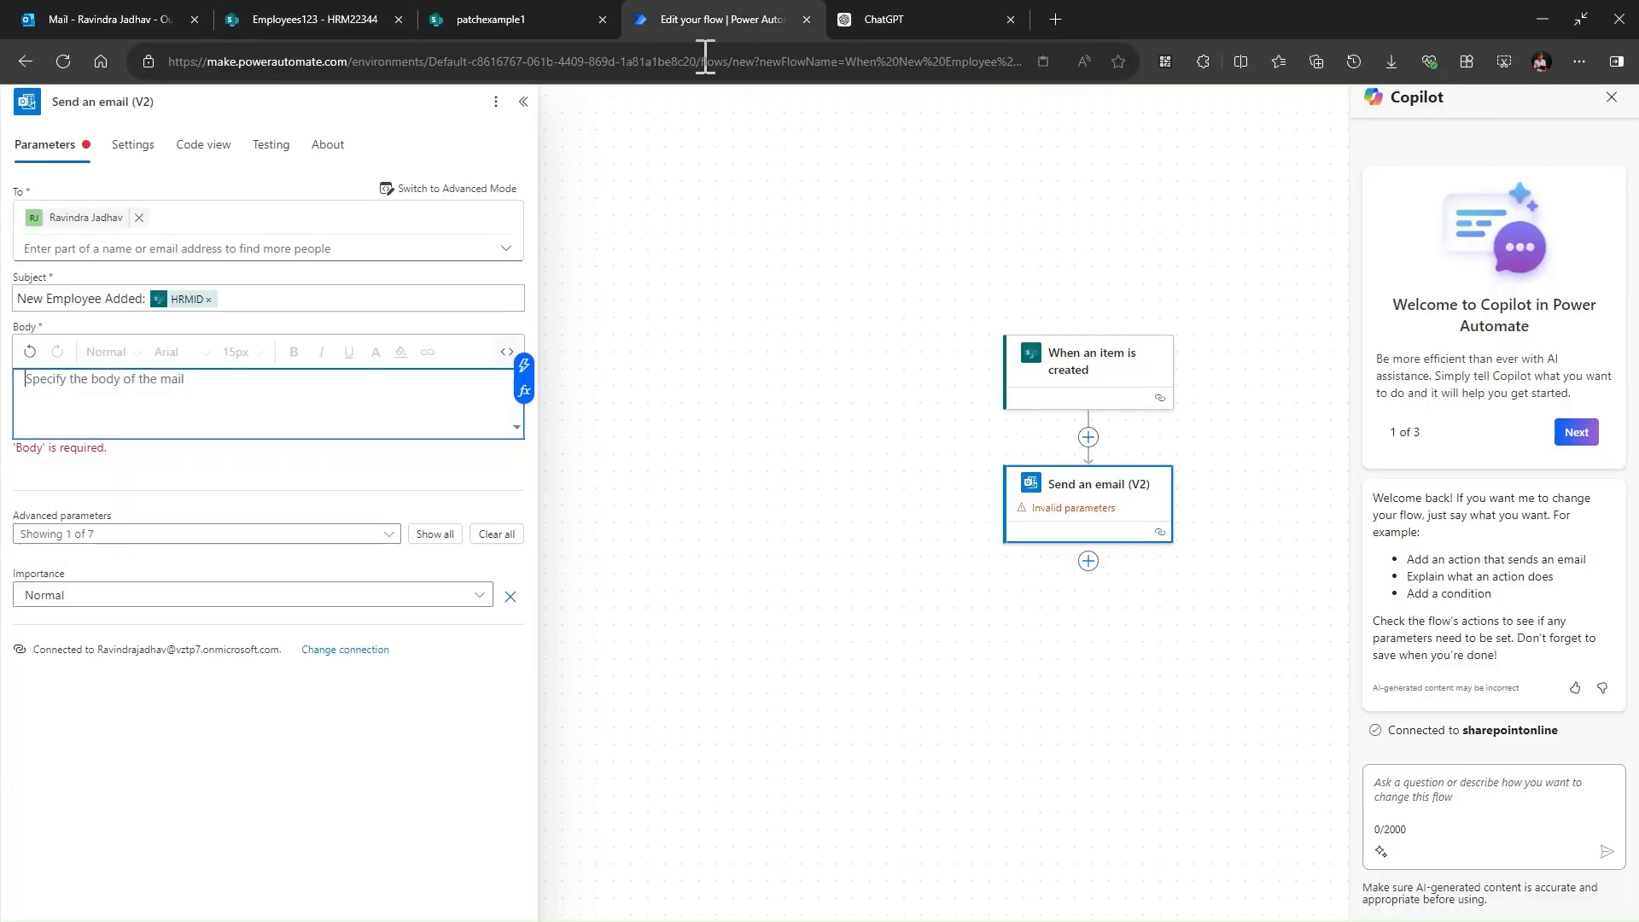
left_click(507, 353)
left_click(318, 478)
left_click(508, 354)
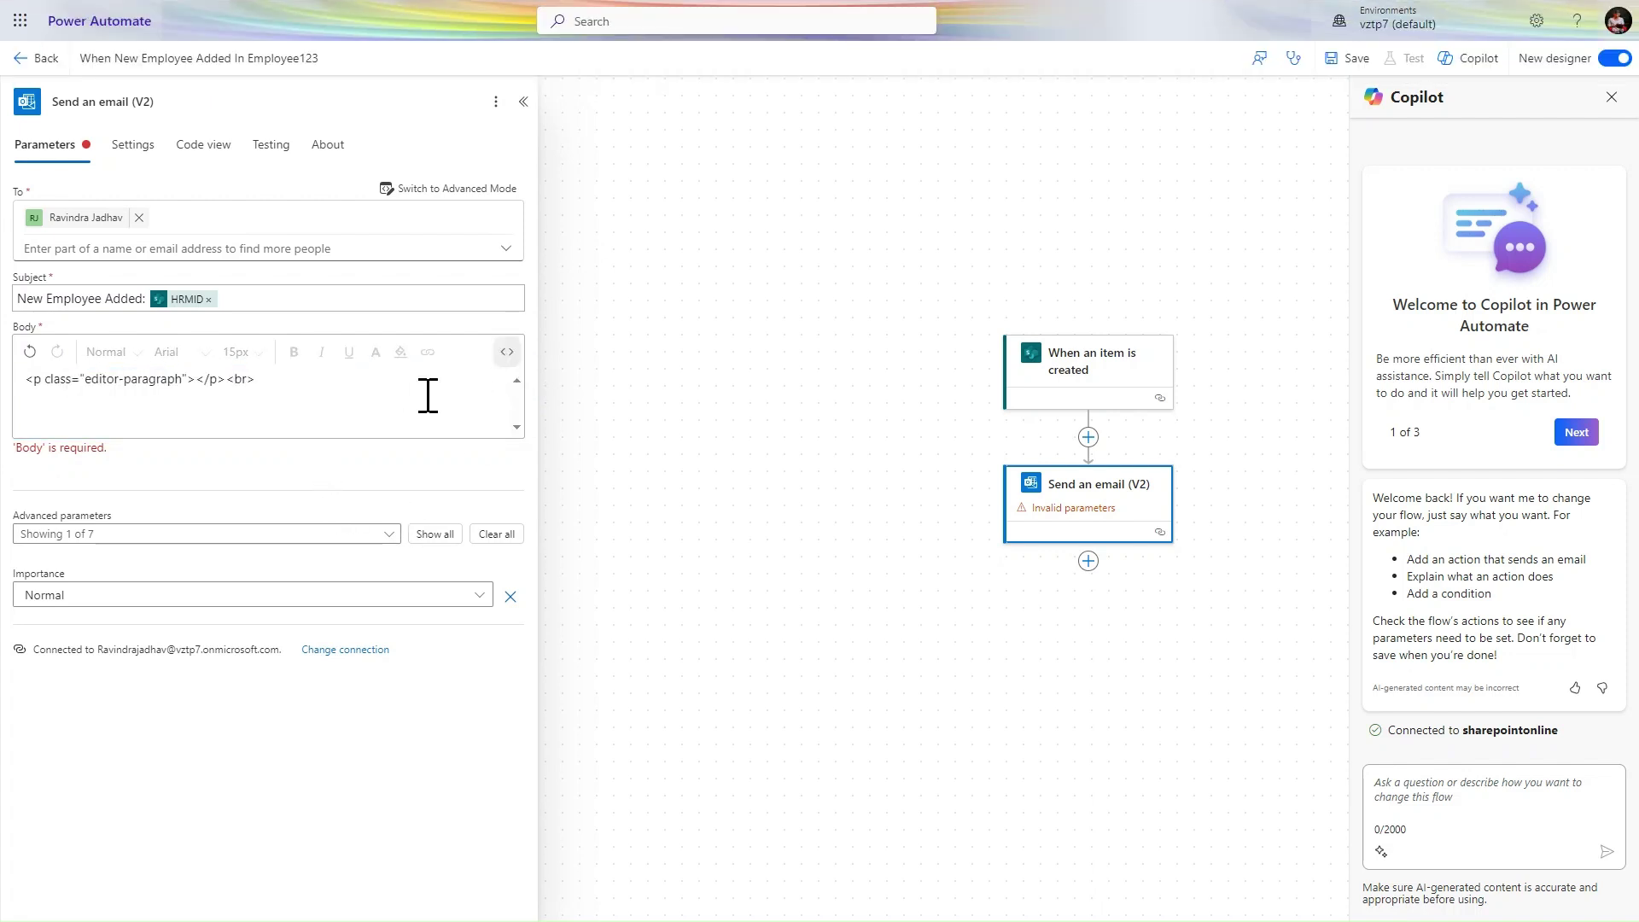
Replace the body markup with the pasted Go to Google button HTML and save the flow.
left_click(351, 394)
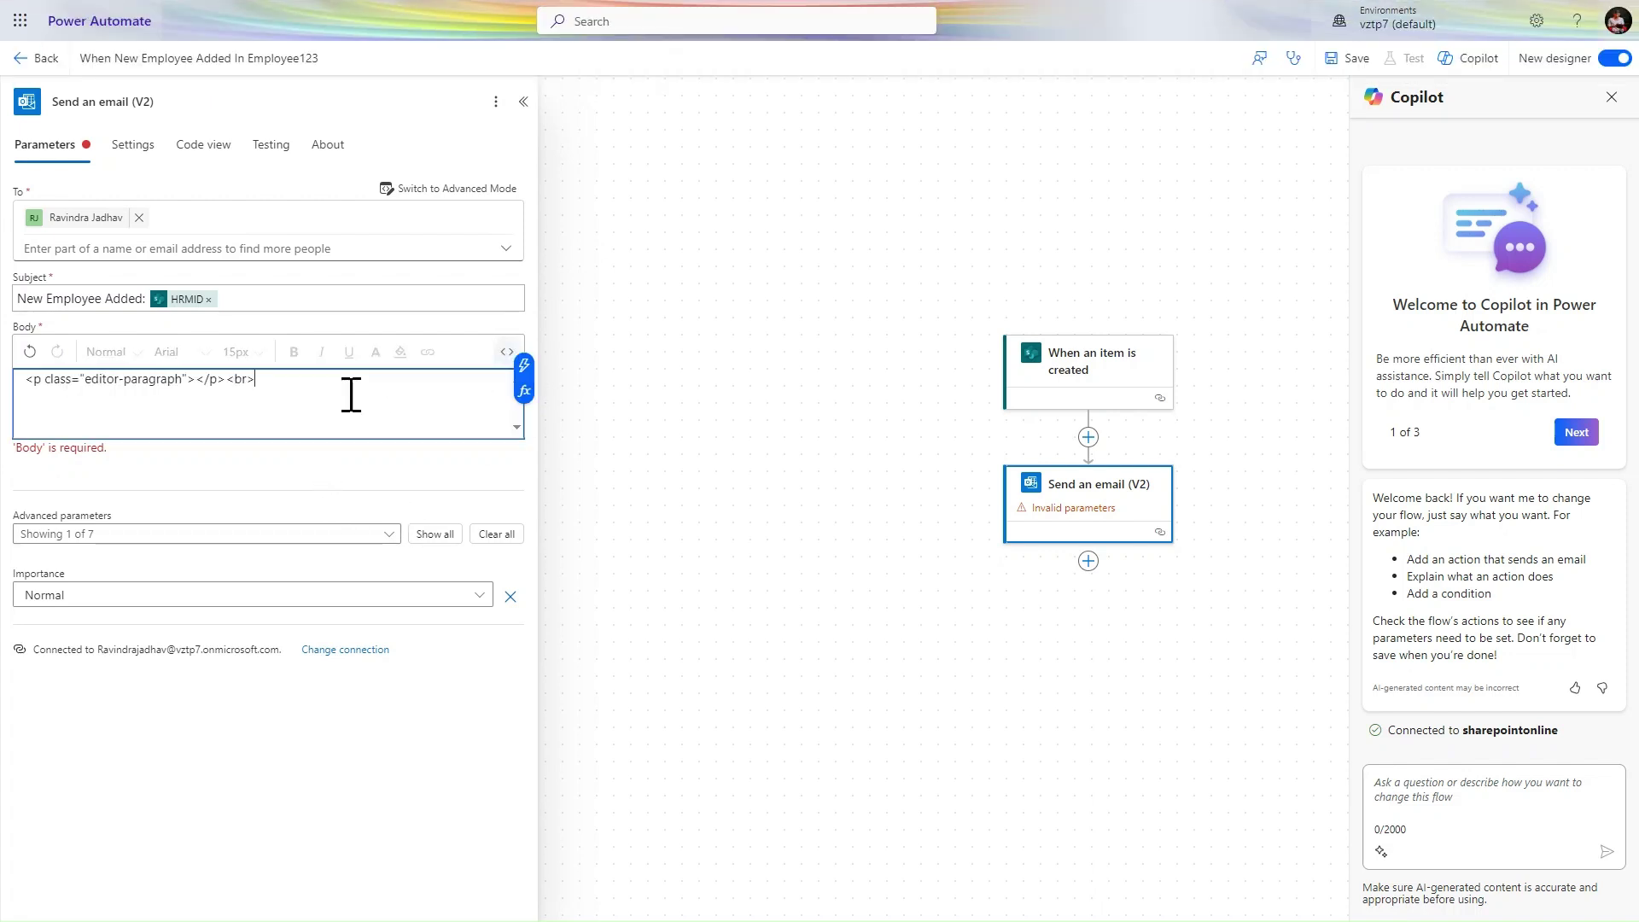
key("Return")
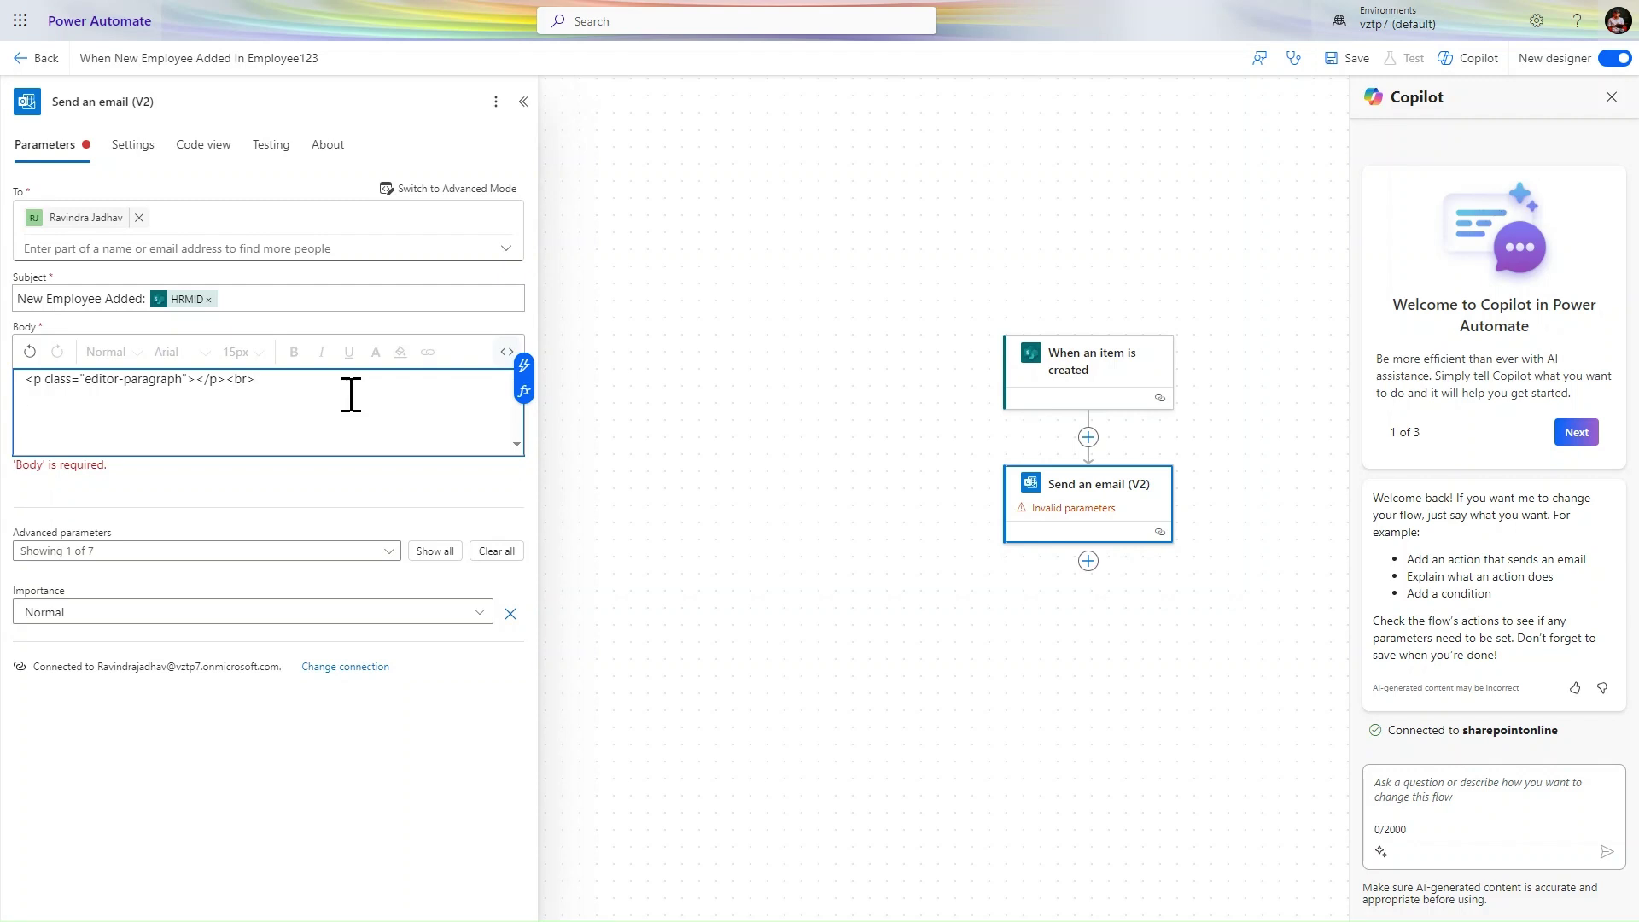
key("ctrl+a")
key("ctrl+v")
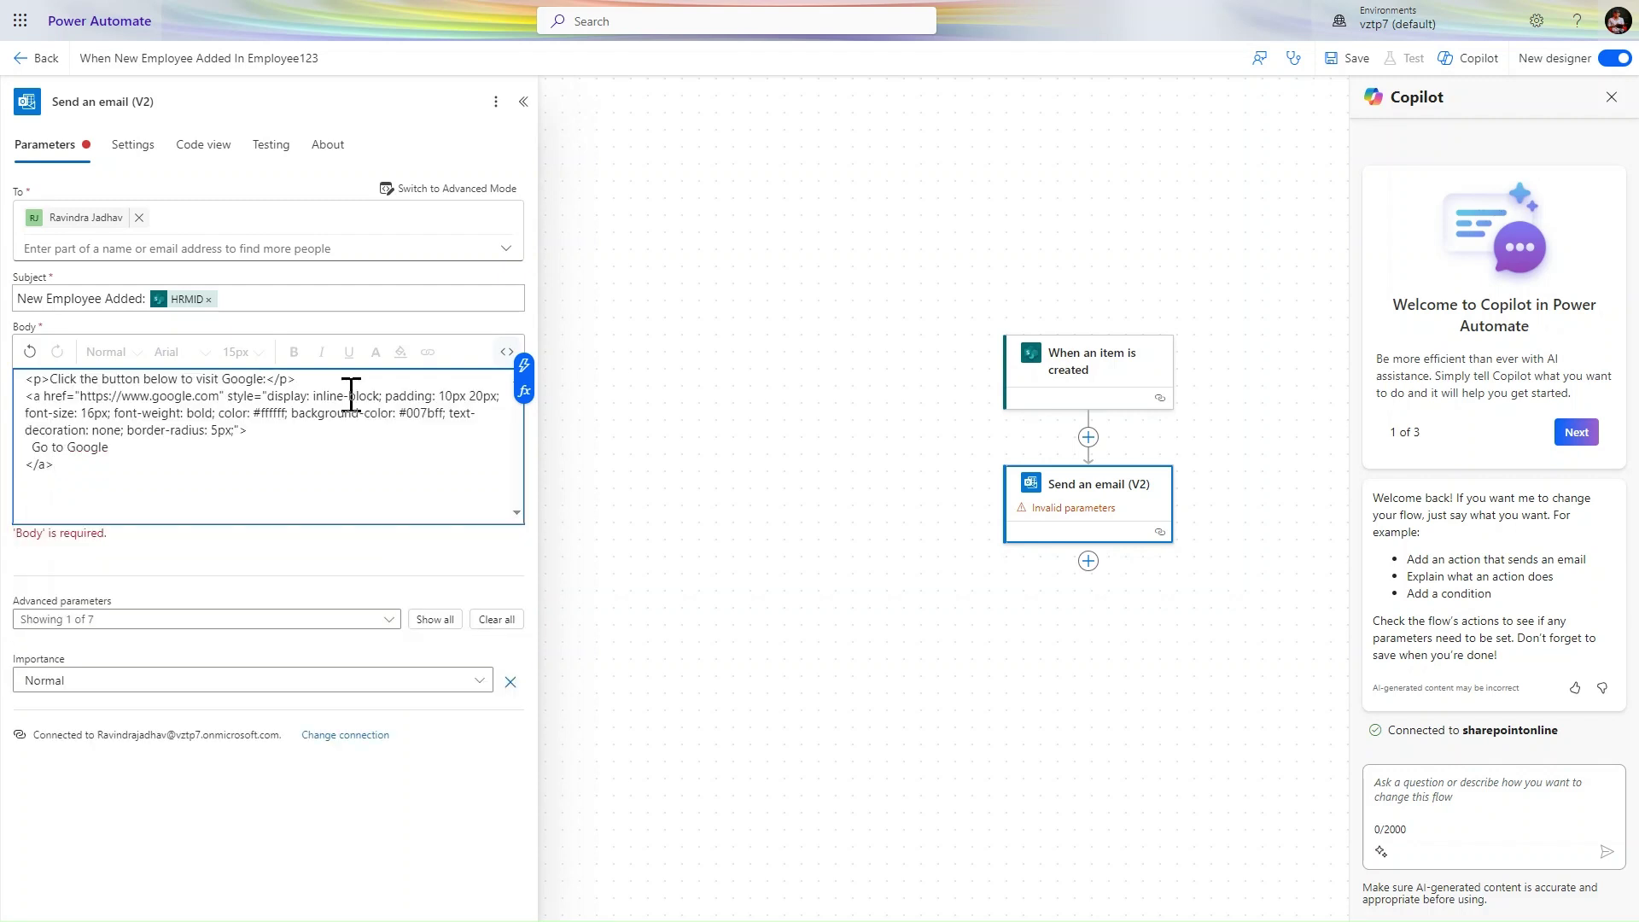
left_click(289, 553)
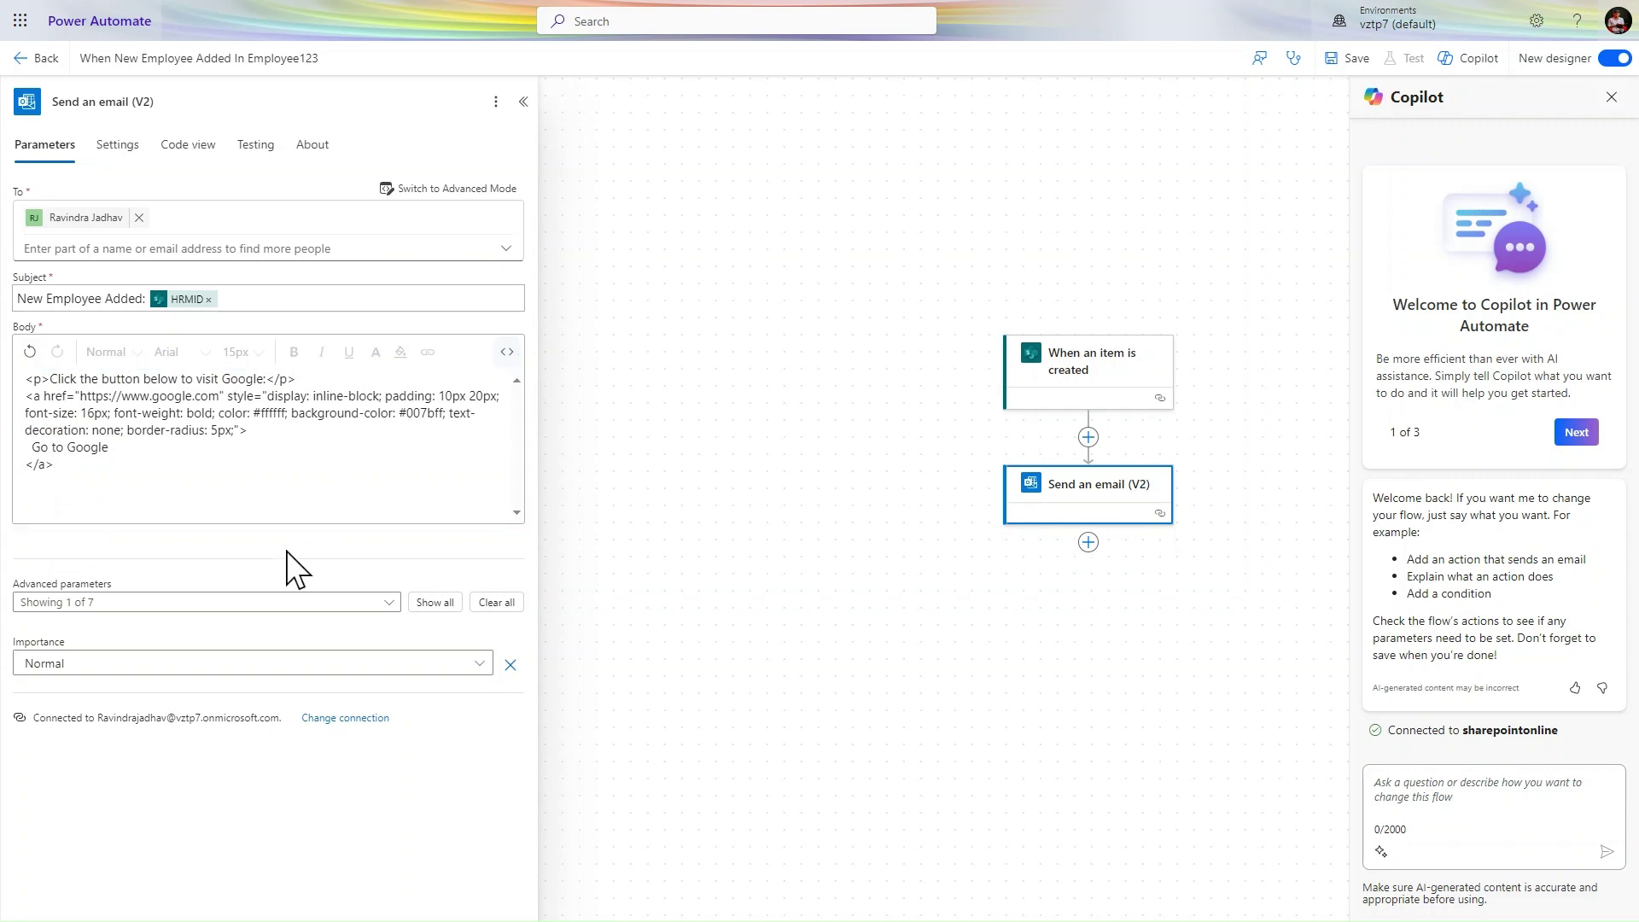
left_click(1356, 57)
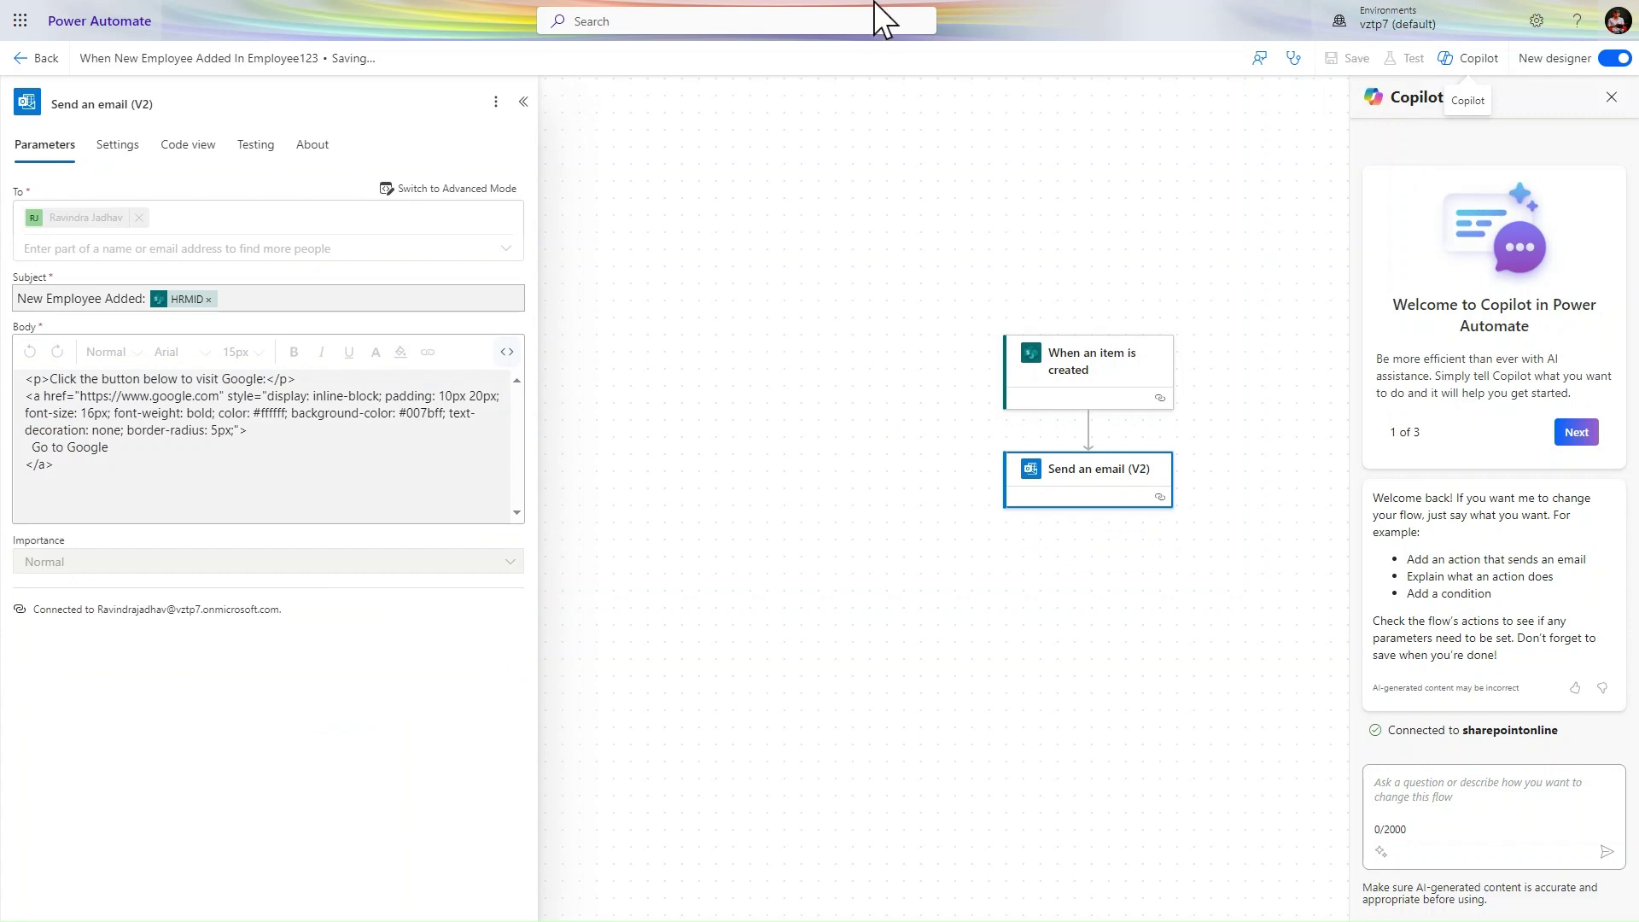
Add and save an Employees123 item titled HRM0099 with employment type FTE and group Developer.
mouse_move(882, 14)
left_click(501, 19)
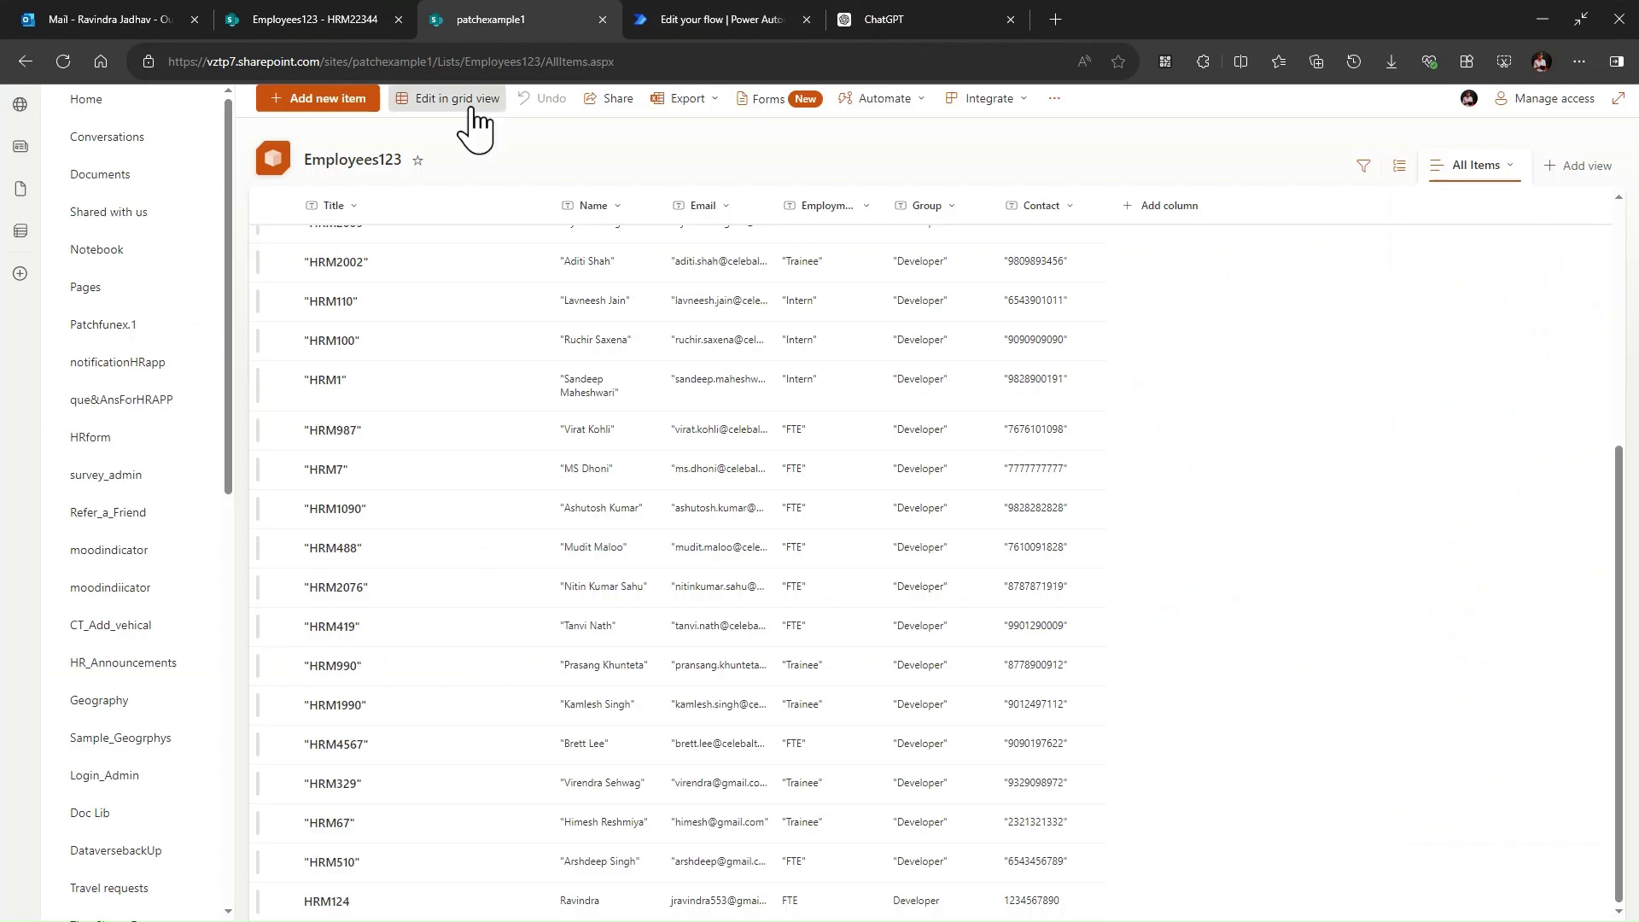
left_click(340, 102)
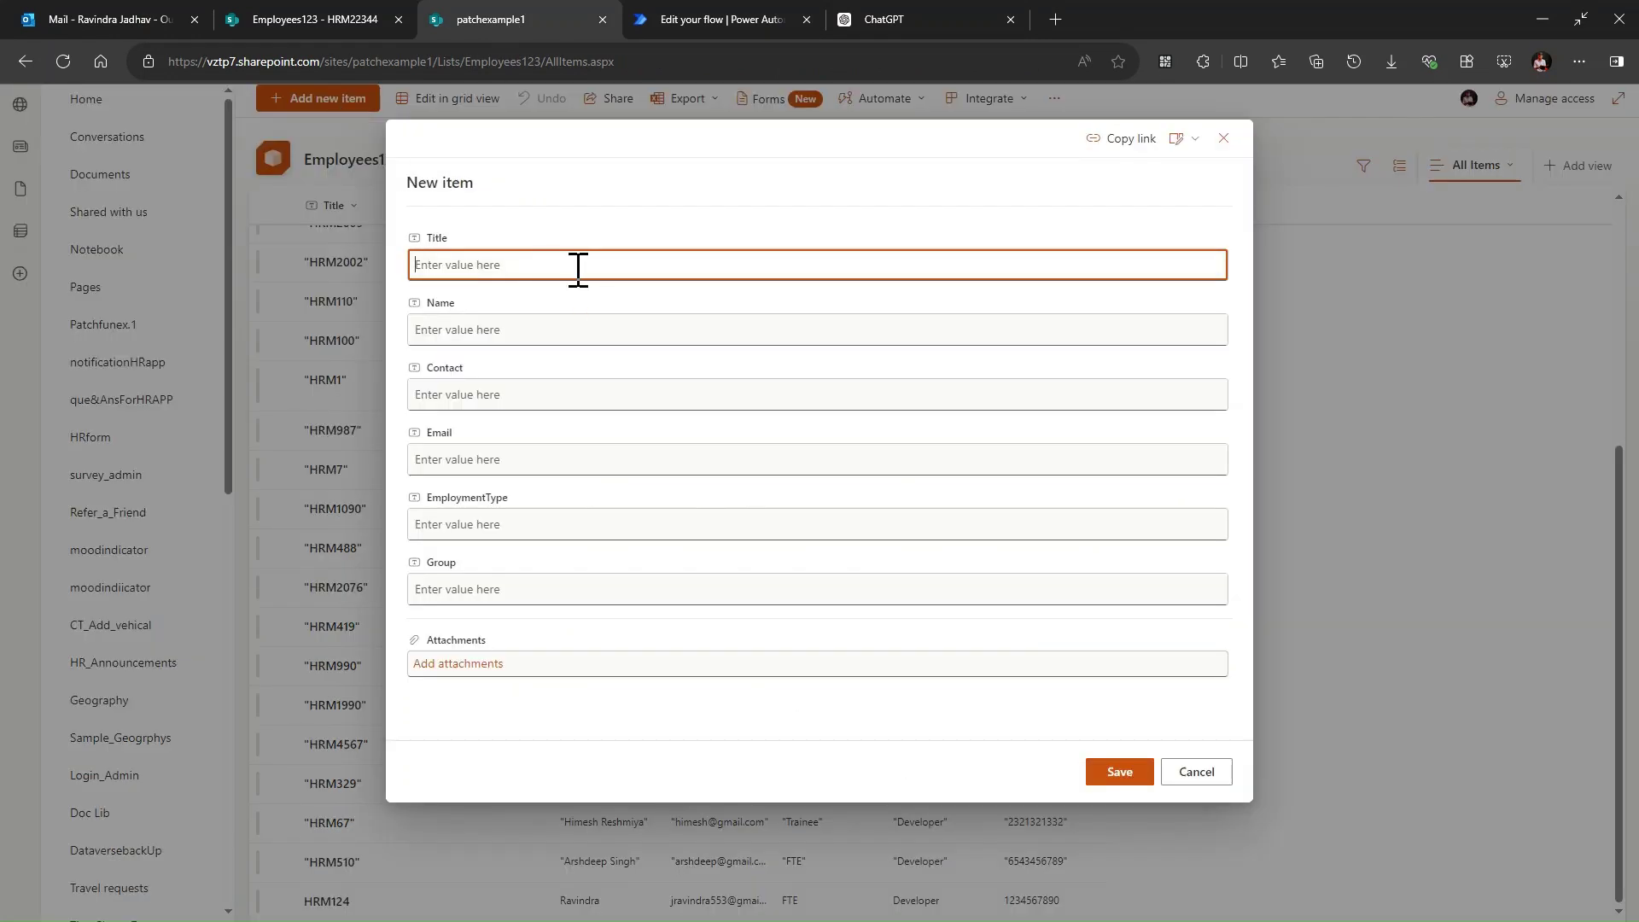
type("HRM0099")
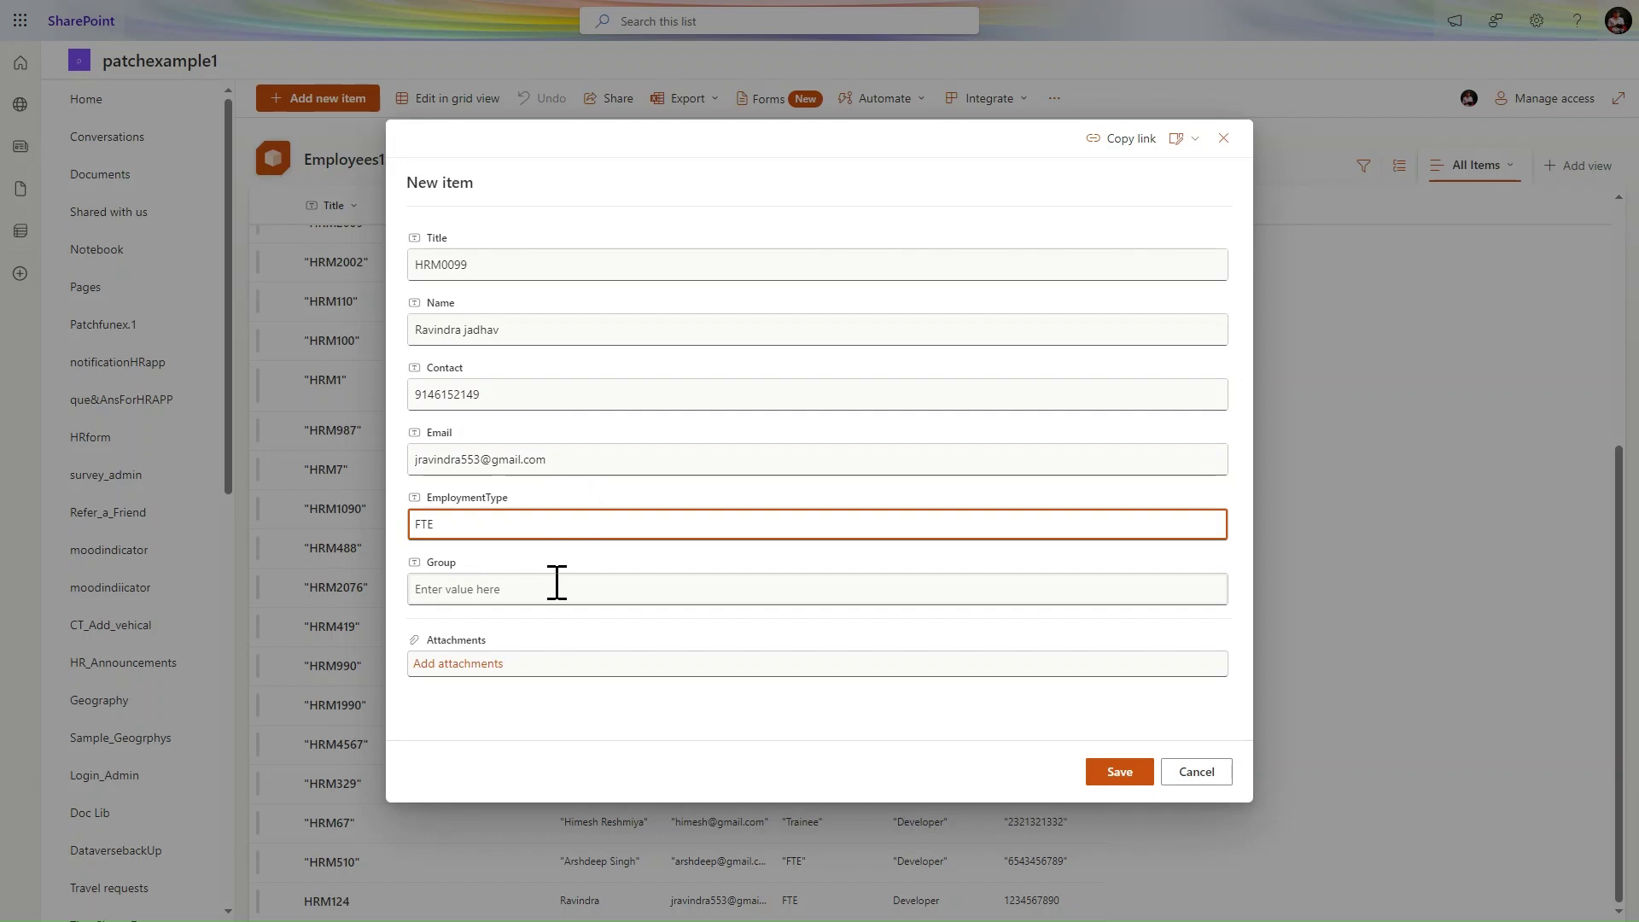
left_click(547, 588)
type("Developer")
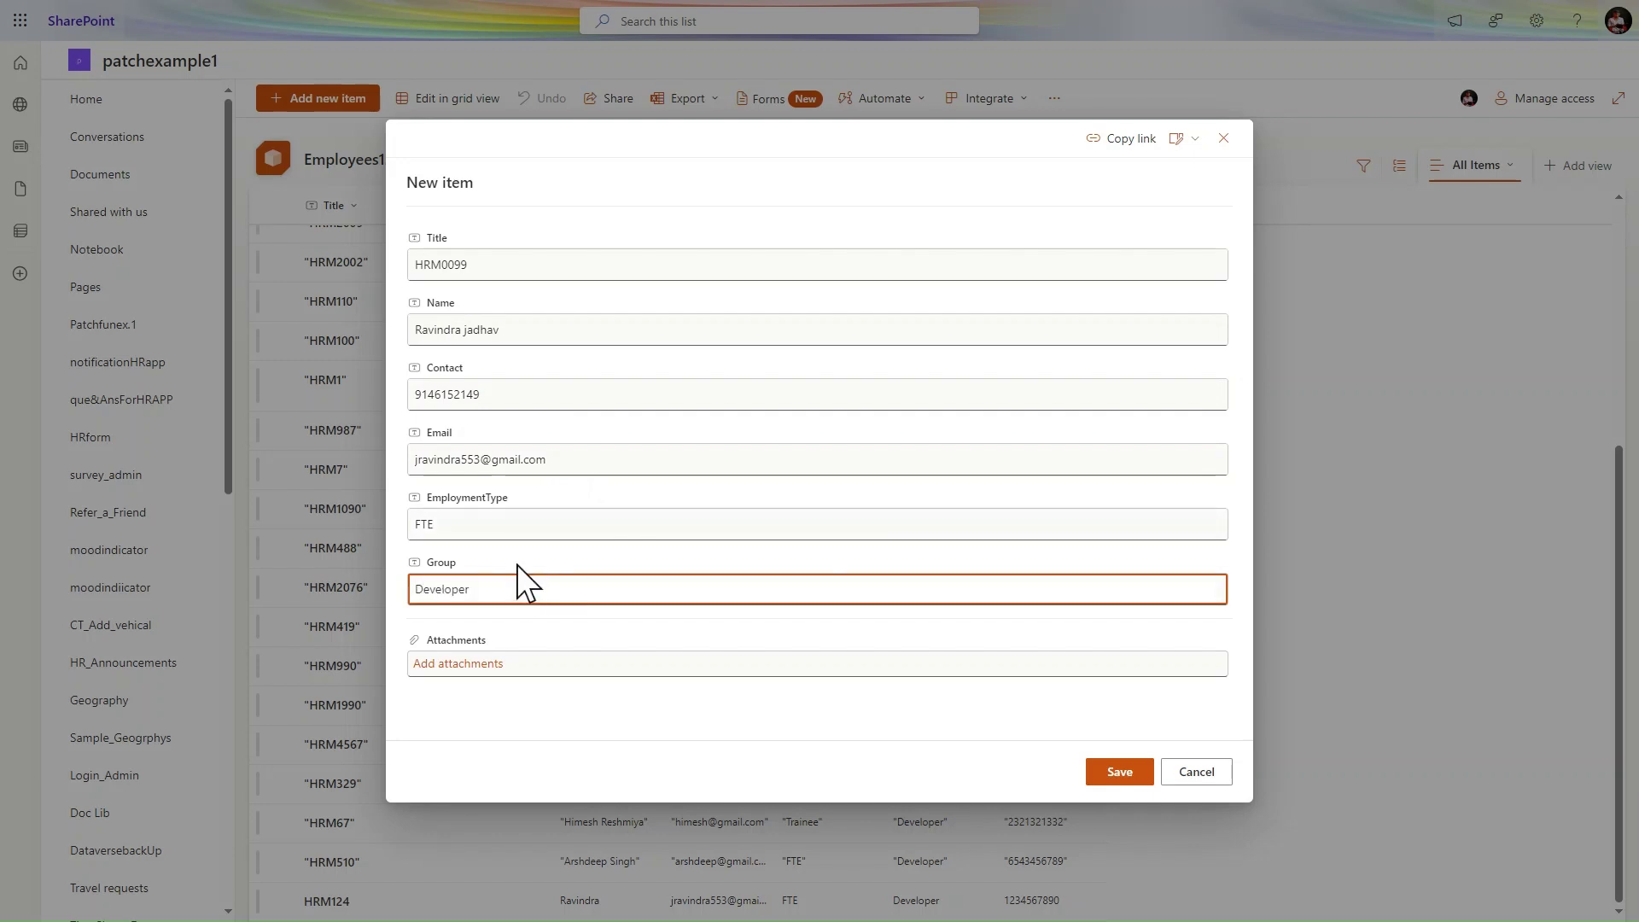
left_click(1118, 773)
left_click(717, 20)
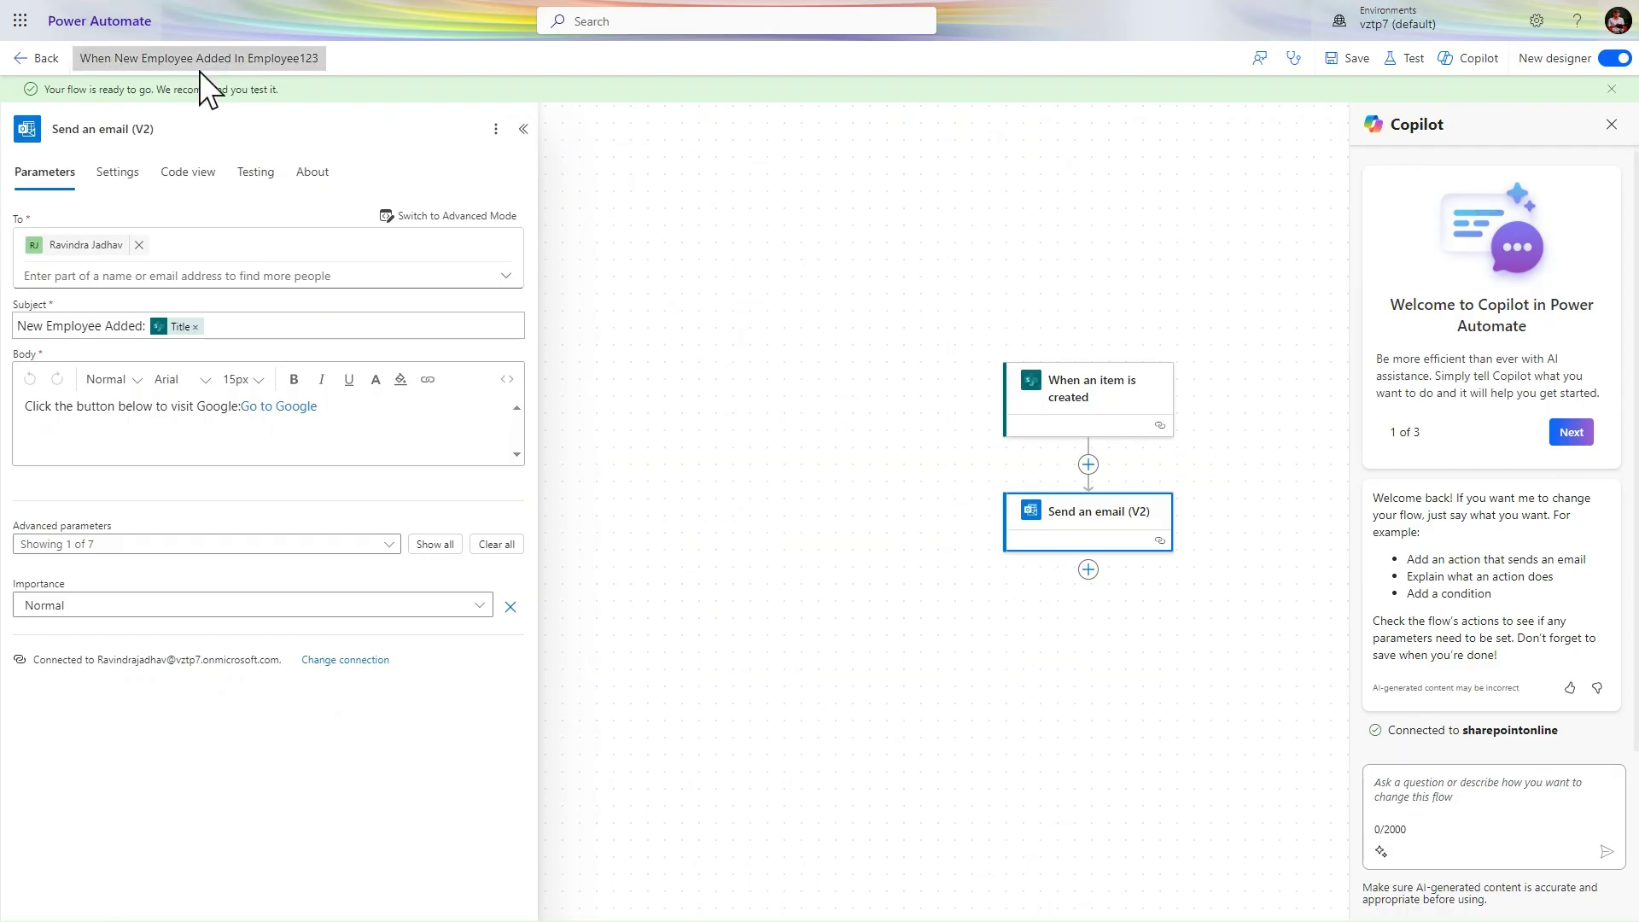
Refresh Outlook and open the HRM0099 email to check its blue Go to Google button.
mouse_move(200, 1)
left_click(80, 3)
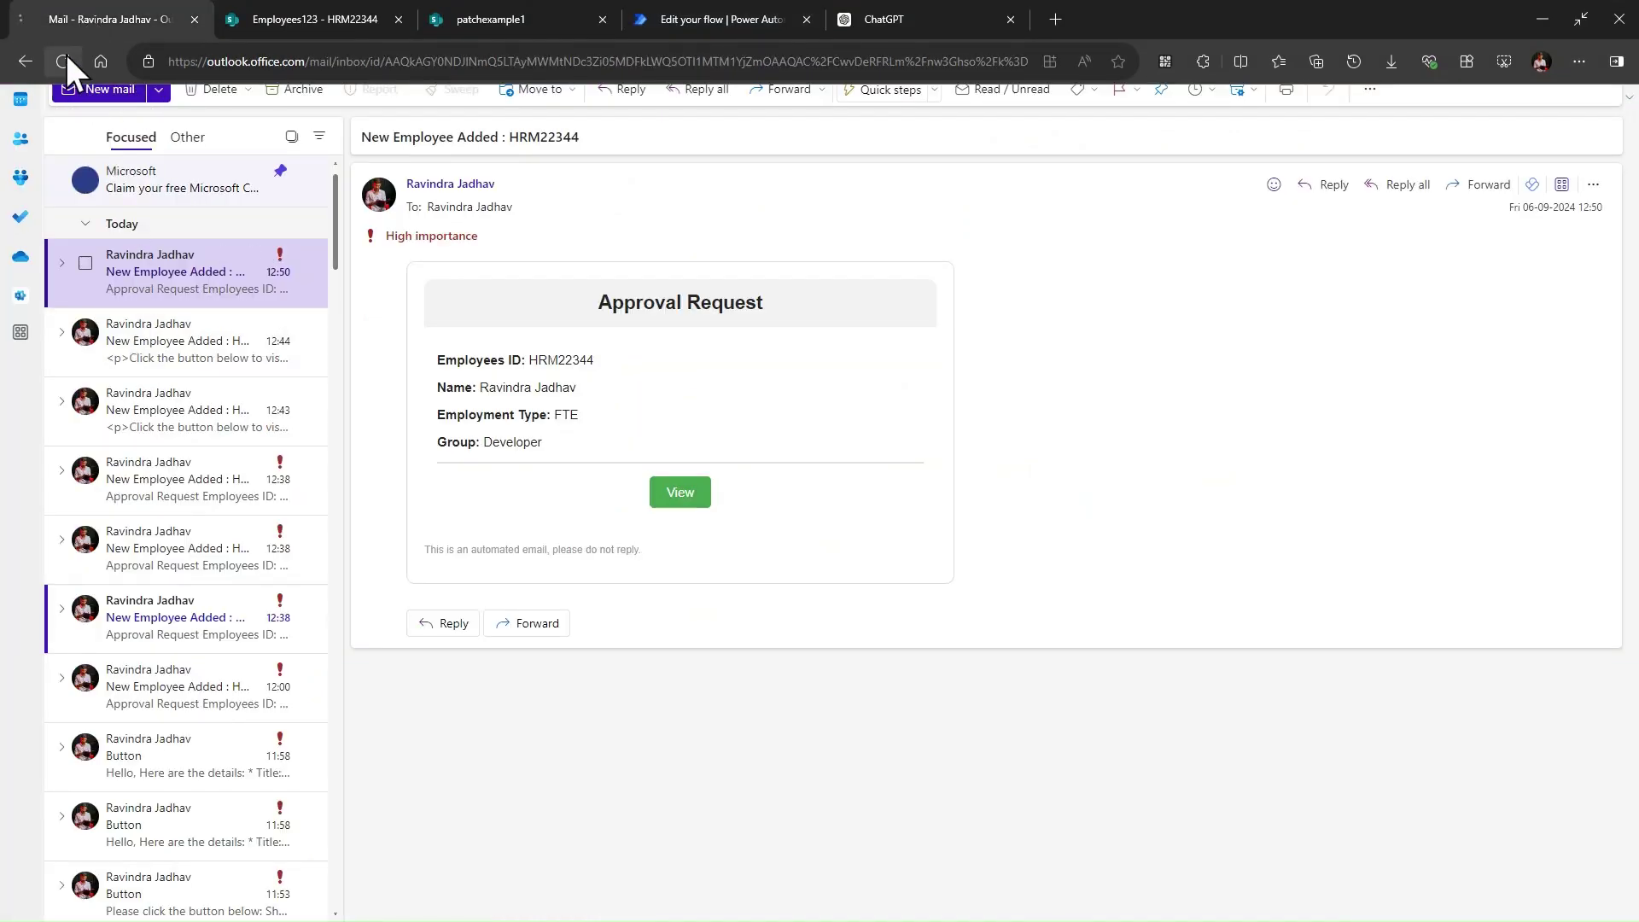
left_click(66, 54)
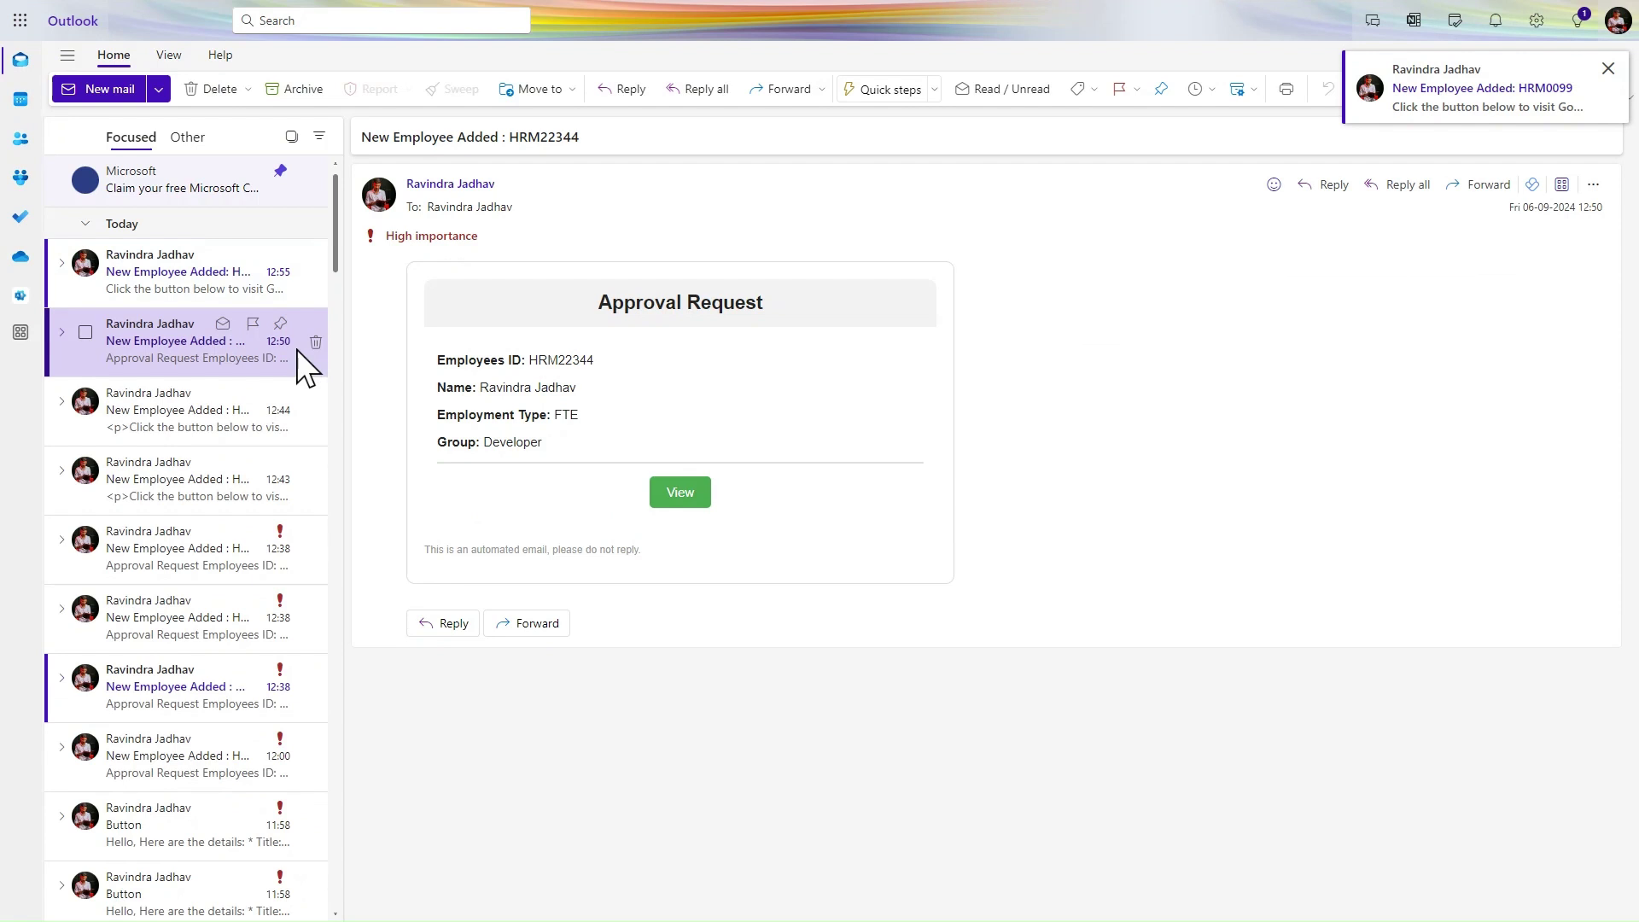
left_click(161, 299)
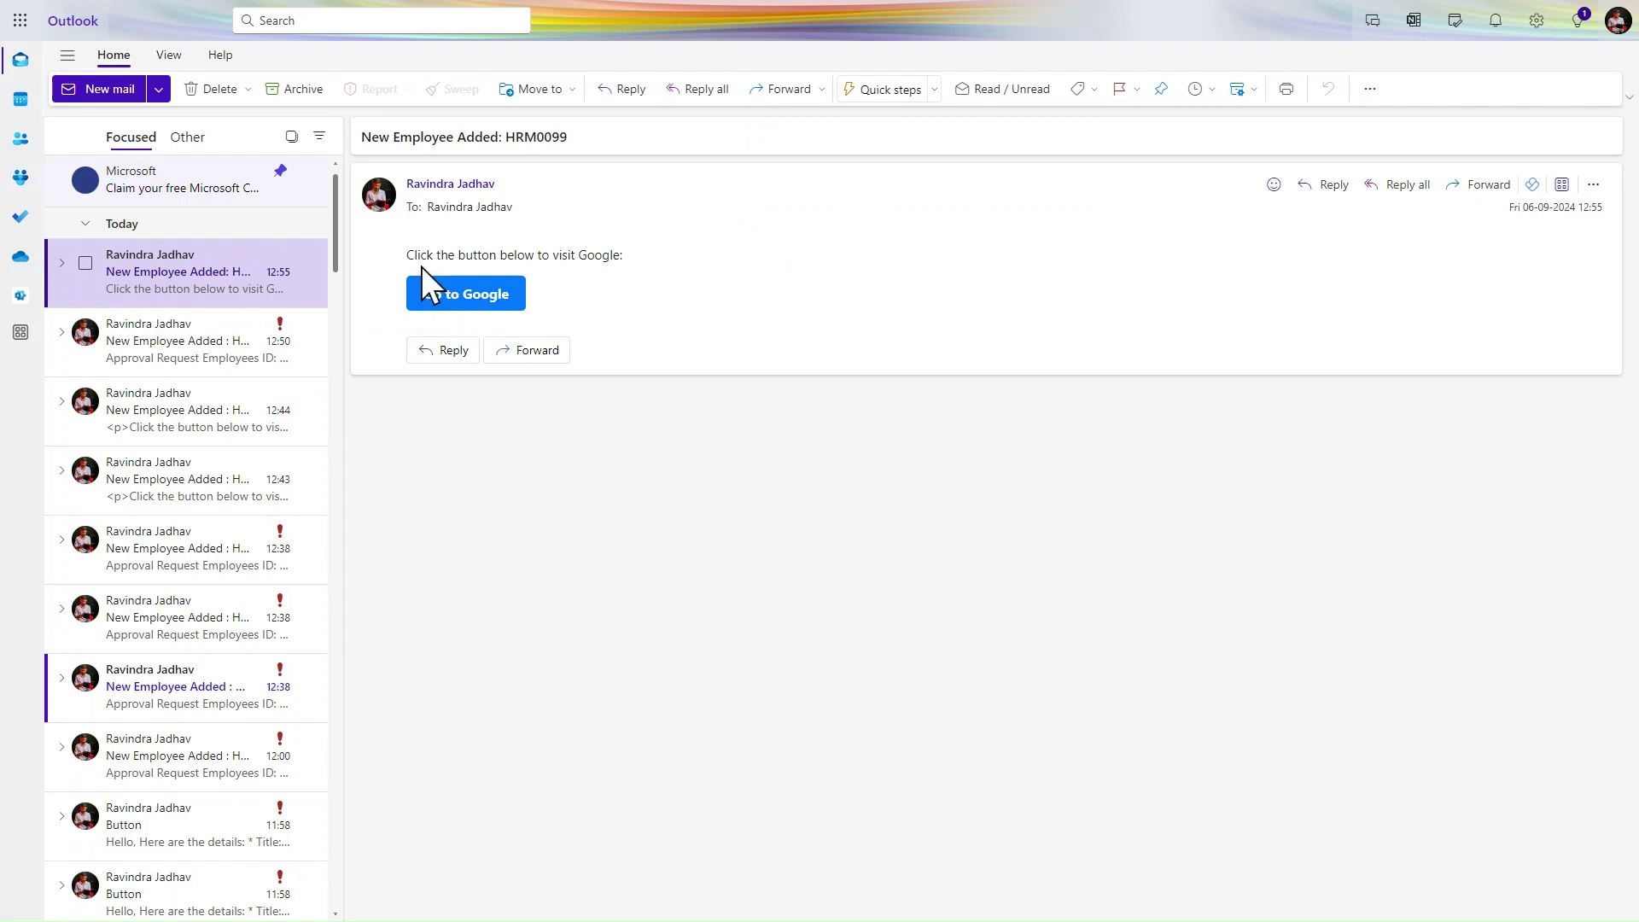
left_click_drag(407, 254, 637, 252)
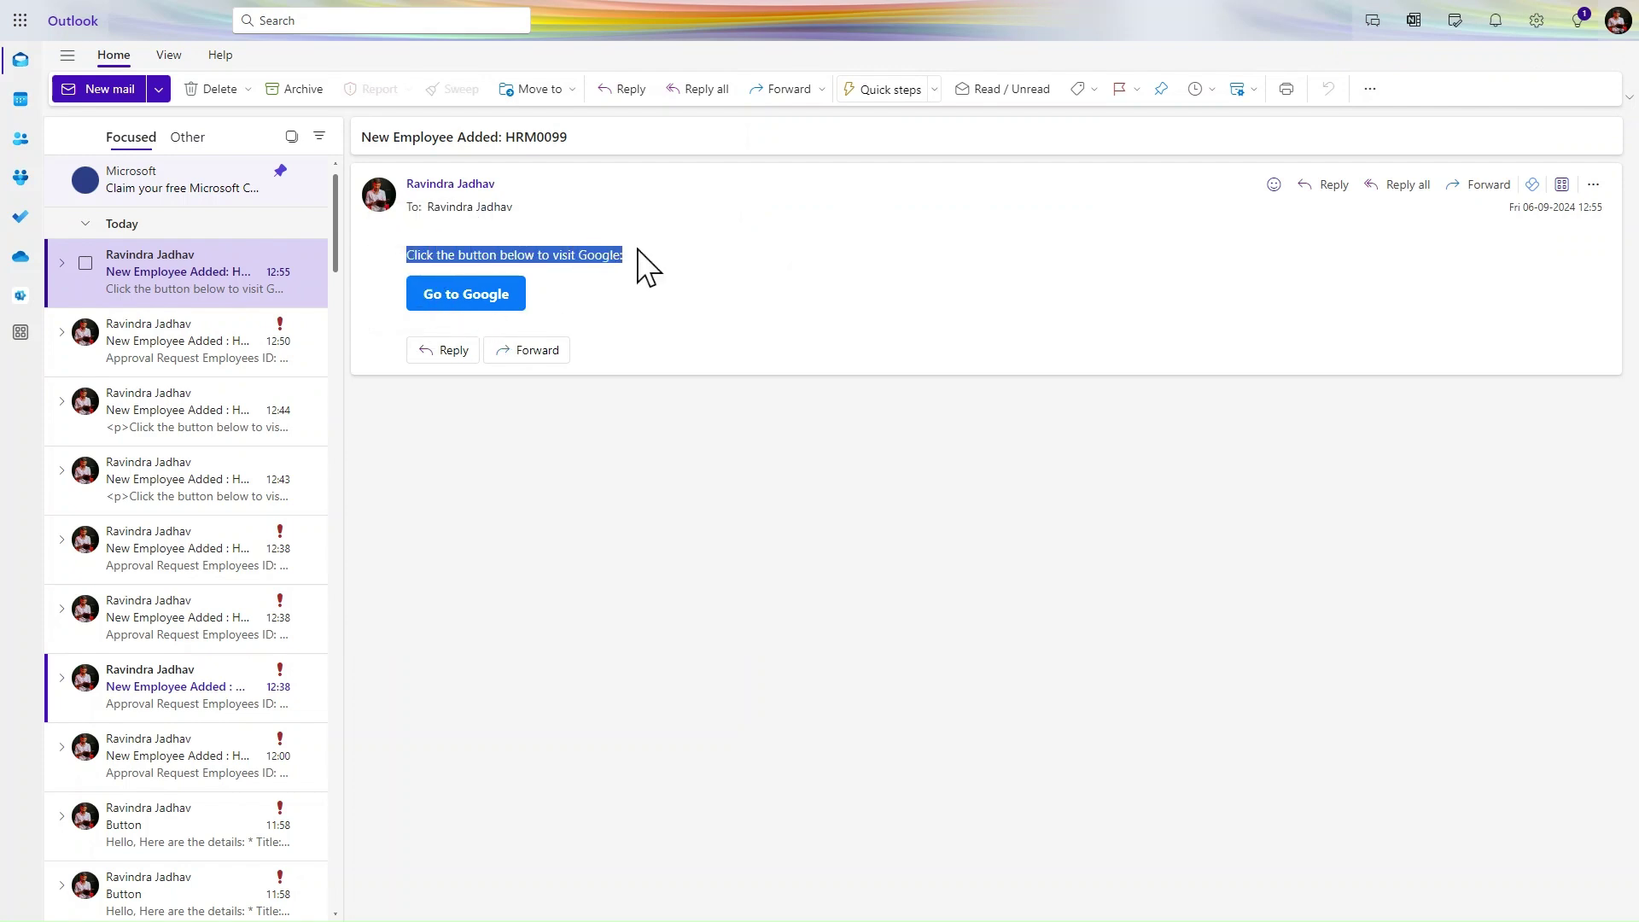
left_click(636, 250)
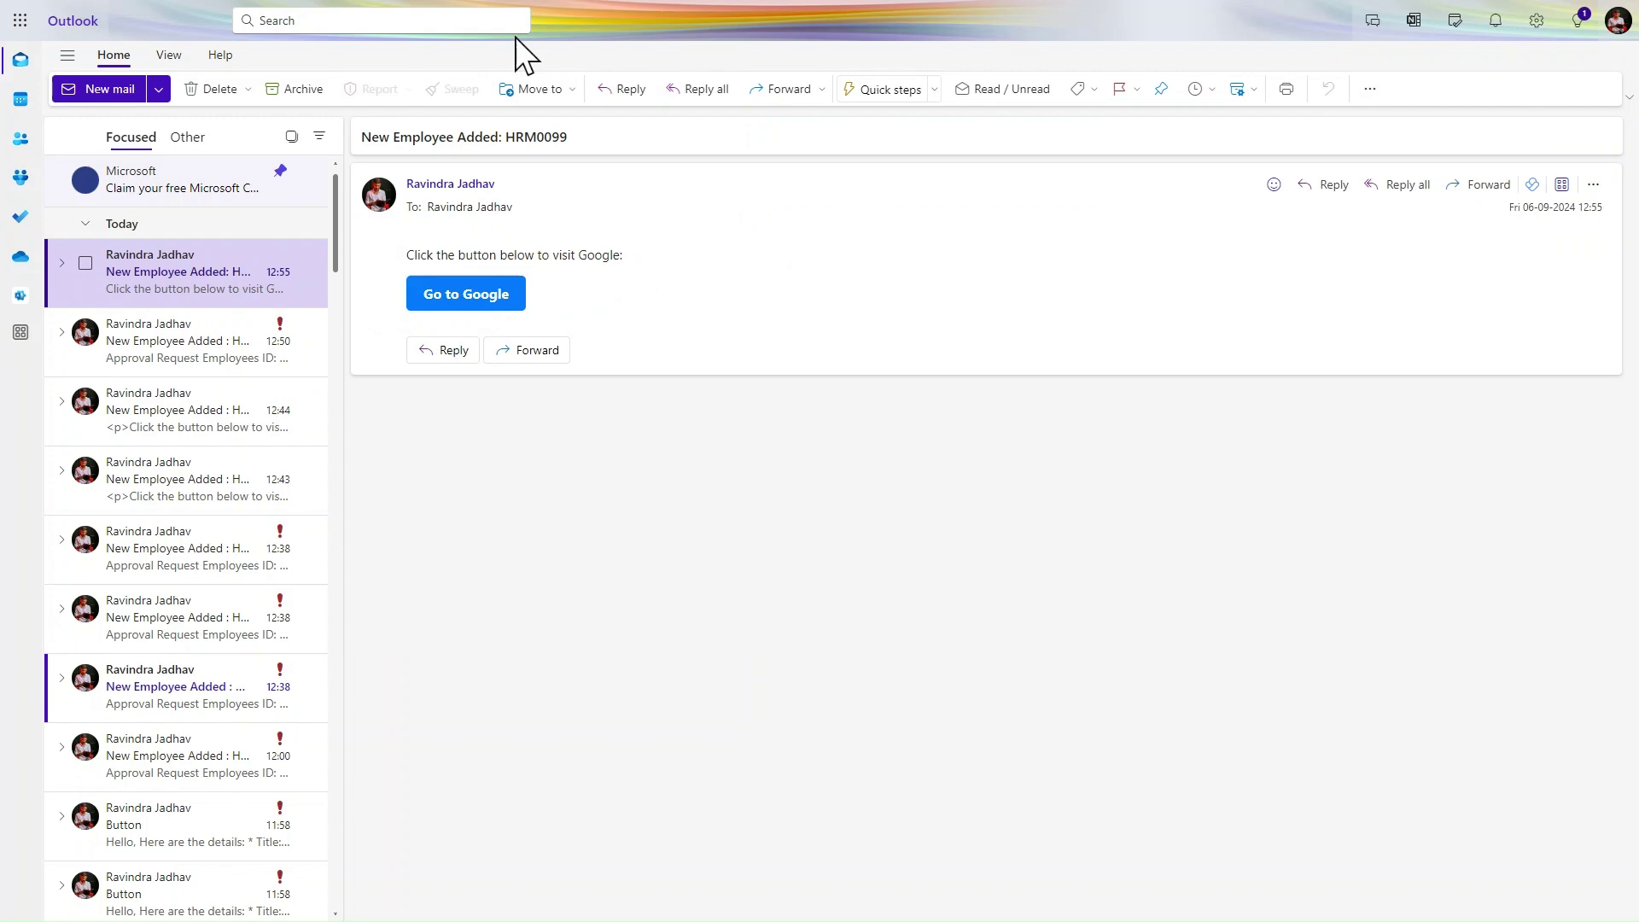
mouse_move(642, 12)
left_click(714, 10)
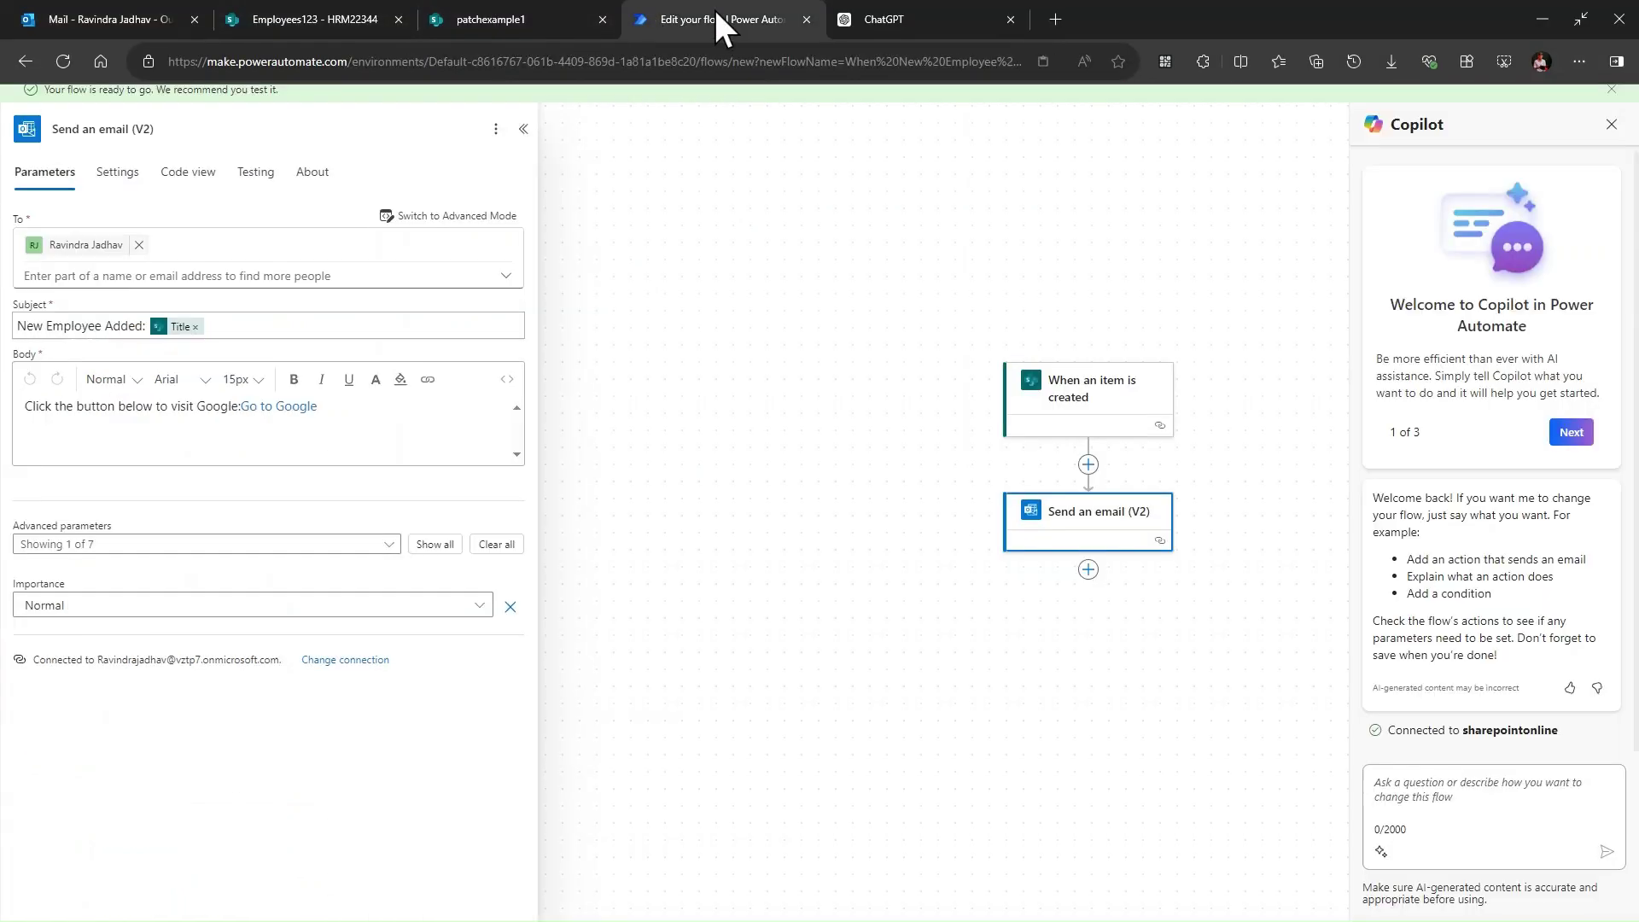
In the body HTML, change the button text to 'View Employee Details'.
left_click(507, 380)
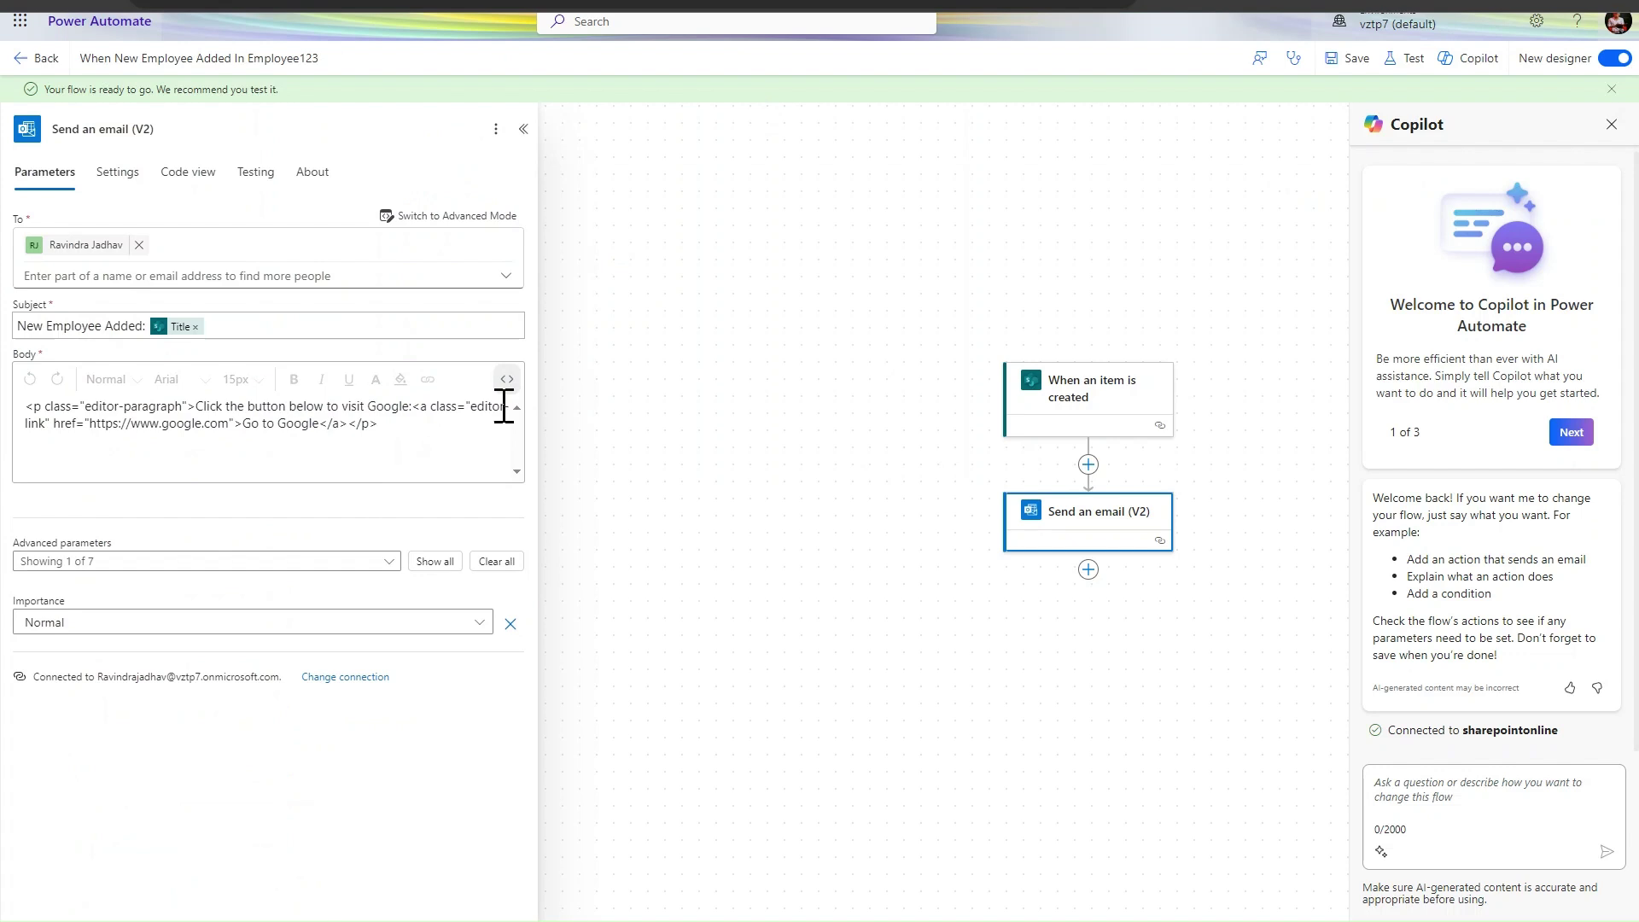
left_click(312, 423)
key("BackSpace")
key("BackSpace")
key("BackSpace")
key("BackSpace")
key("BackSpace")
key("BackSpace")
key("BackSpace")
key("BackSpace")
key("BackSpace")
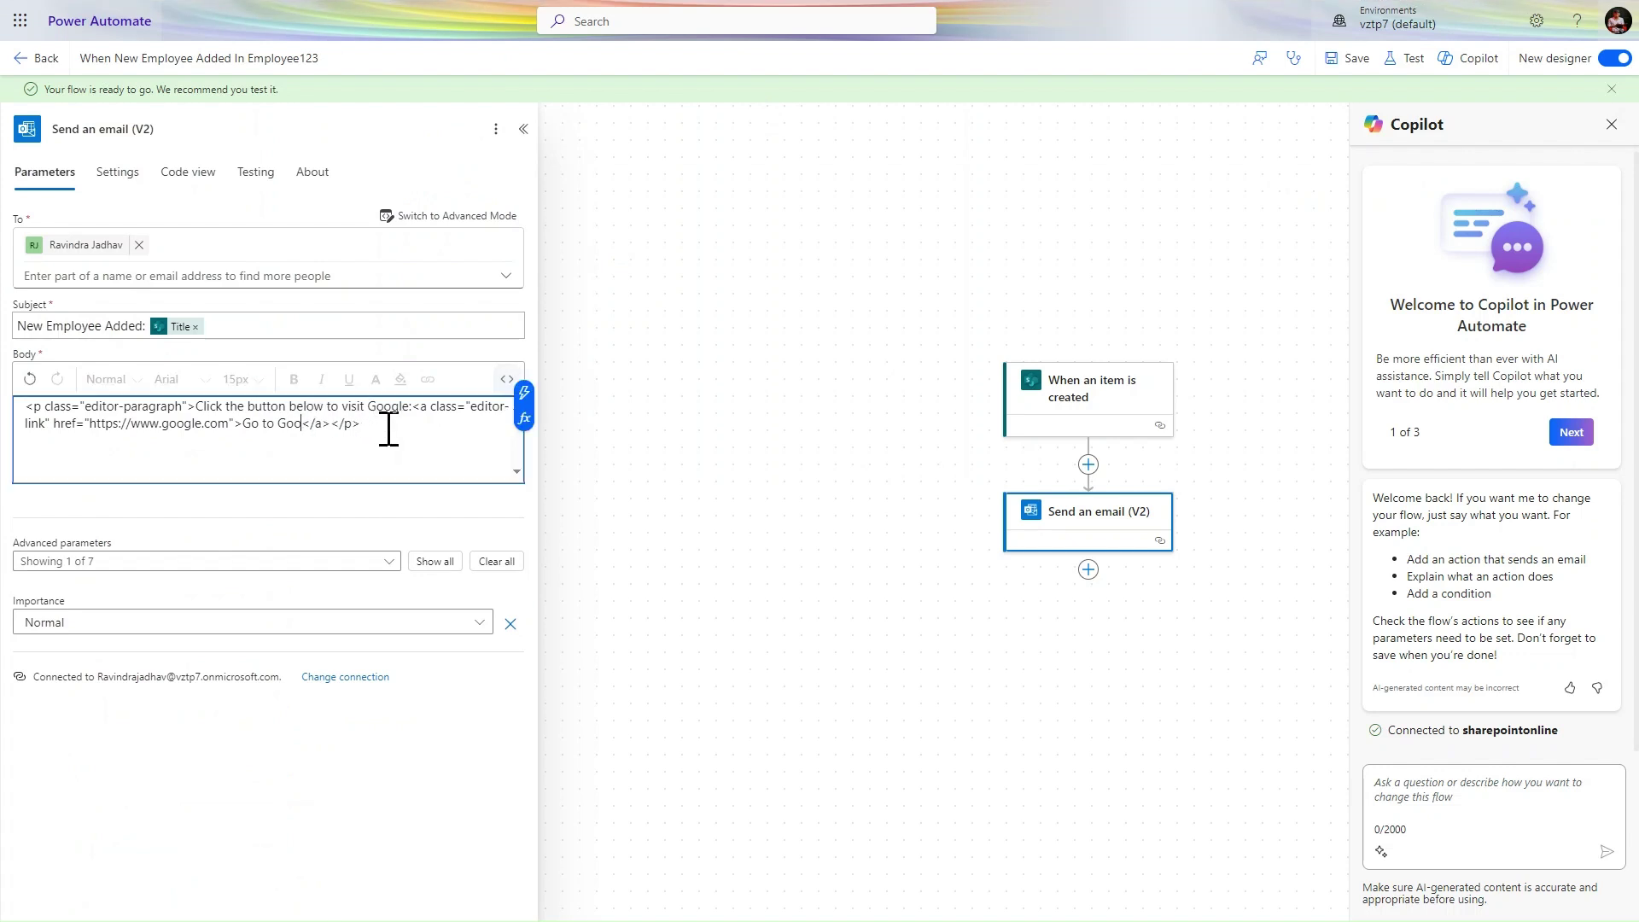
key("BackSpace")
key("BackSpace")
key("BackSpace")
type("View EMP")
key("BackSpace")
key("BackSpace")
type("mployee Details")
Replace the Google URL in the href with the Link to item dynamic value.
left_click(229, 423)
key("shift+Left")
key("shift+Left")
key("shift+Left")
key("shift+Left")
key("shift+Left")
key("shift+Left")
key("shift+Left")
key("shift+Left")
key("shift+Left")
key("shift+Left")
key("shift+Left")
key("shift+Left")
key("shift+Left")
key("shift+Left")
key("shift+Left")
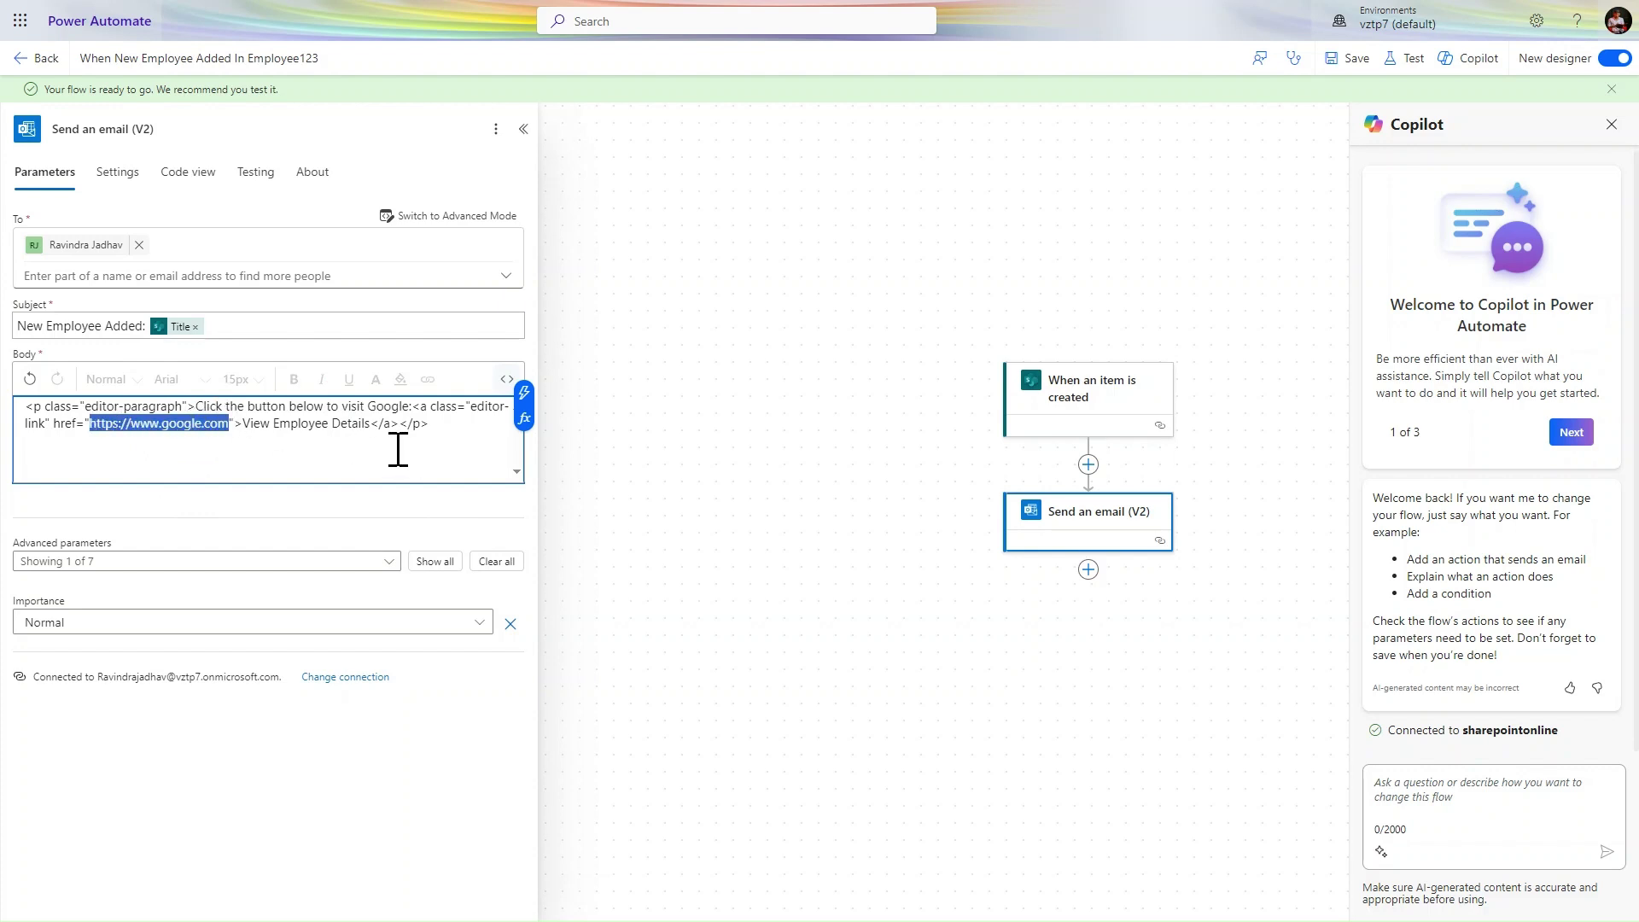
key("BackSpace")
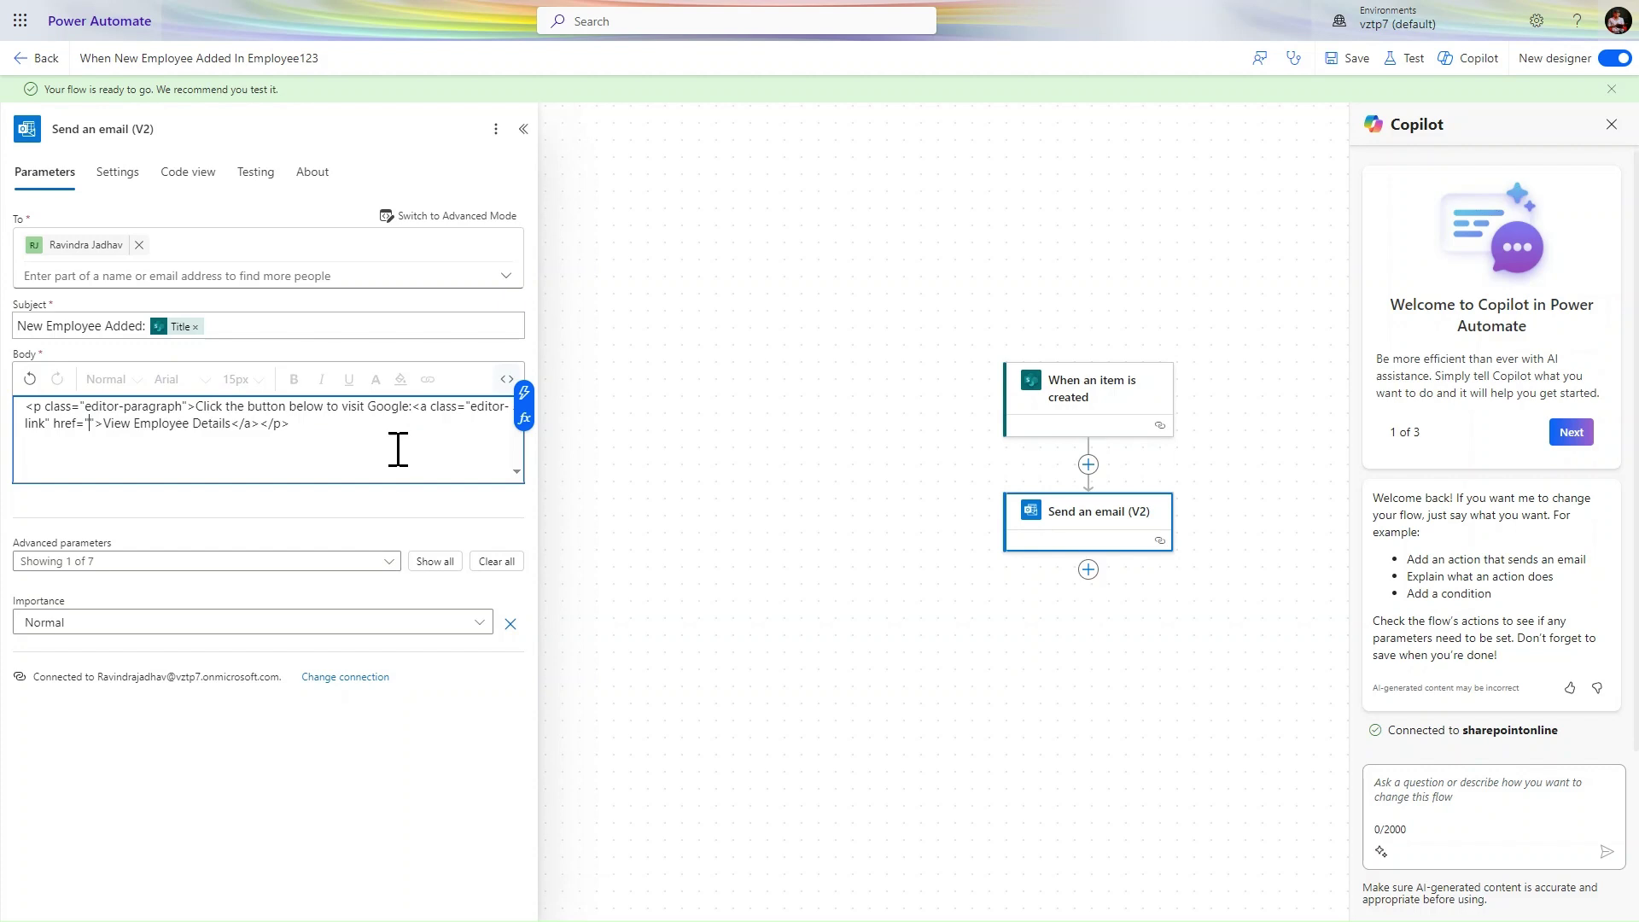
left_click(524, 394)
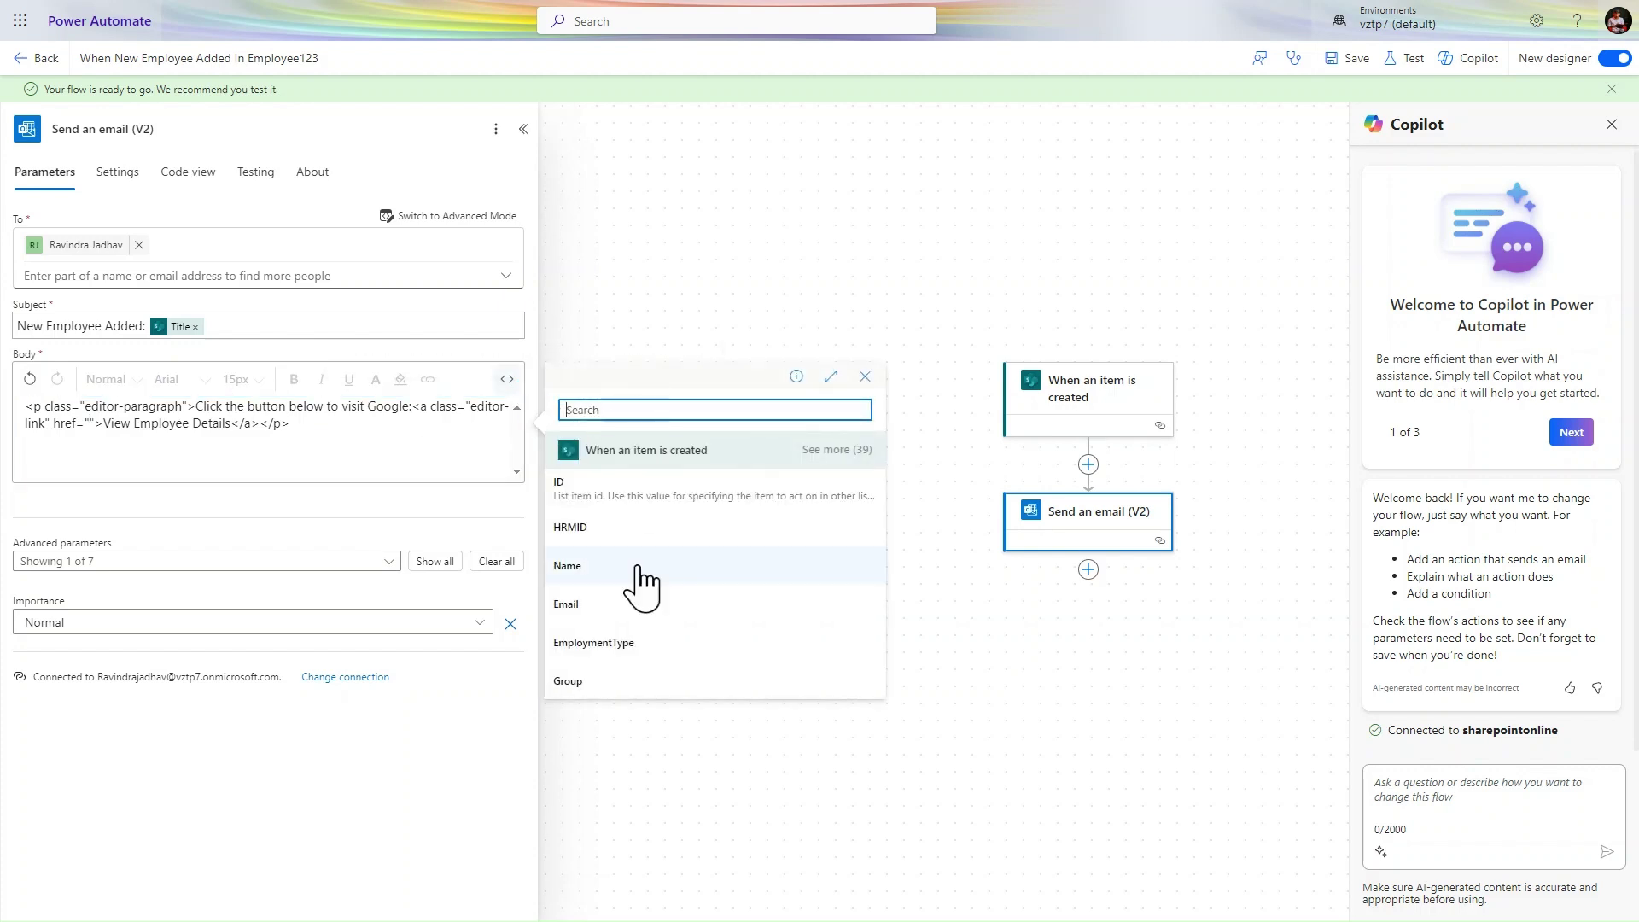
type("ite")
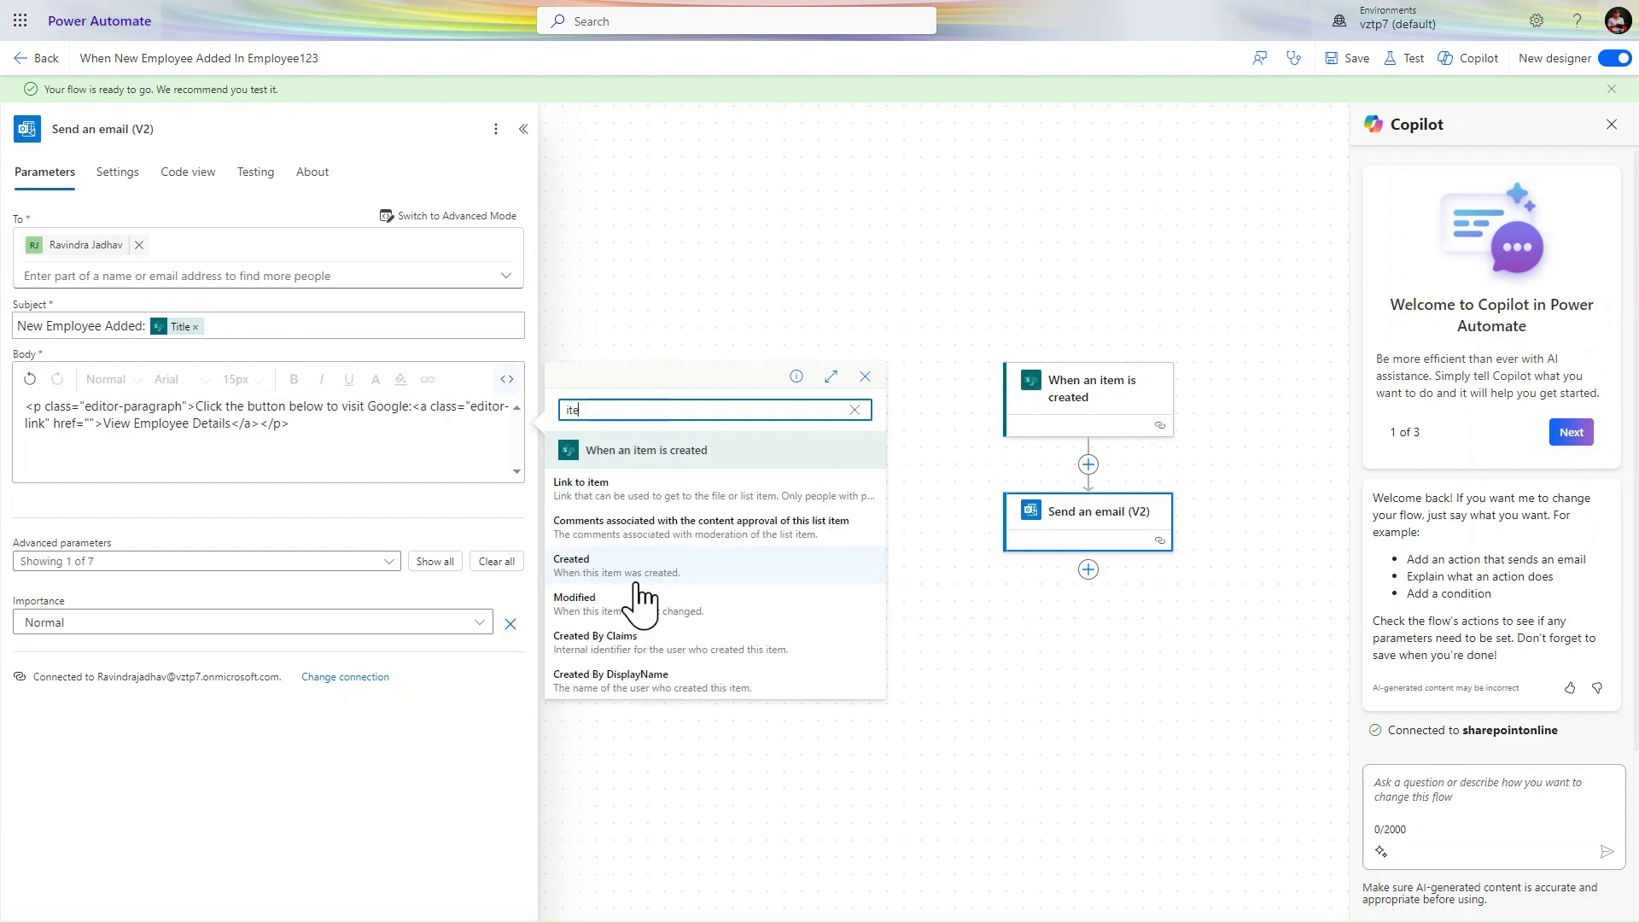
left_click(653, 485)
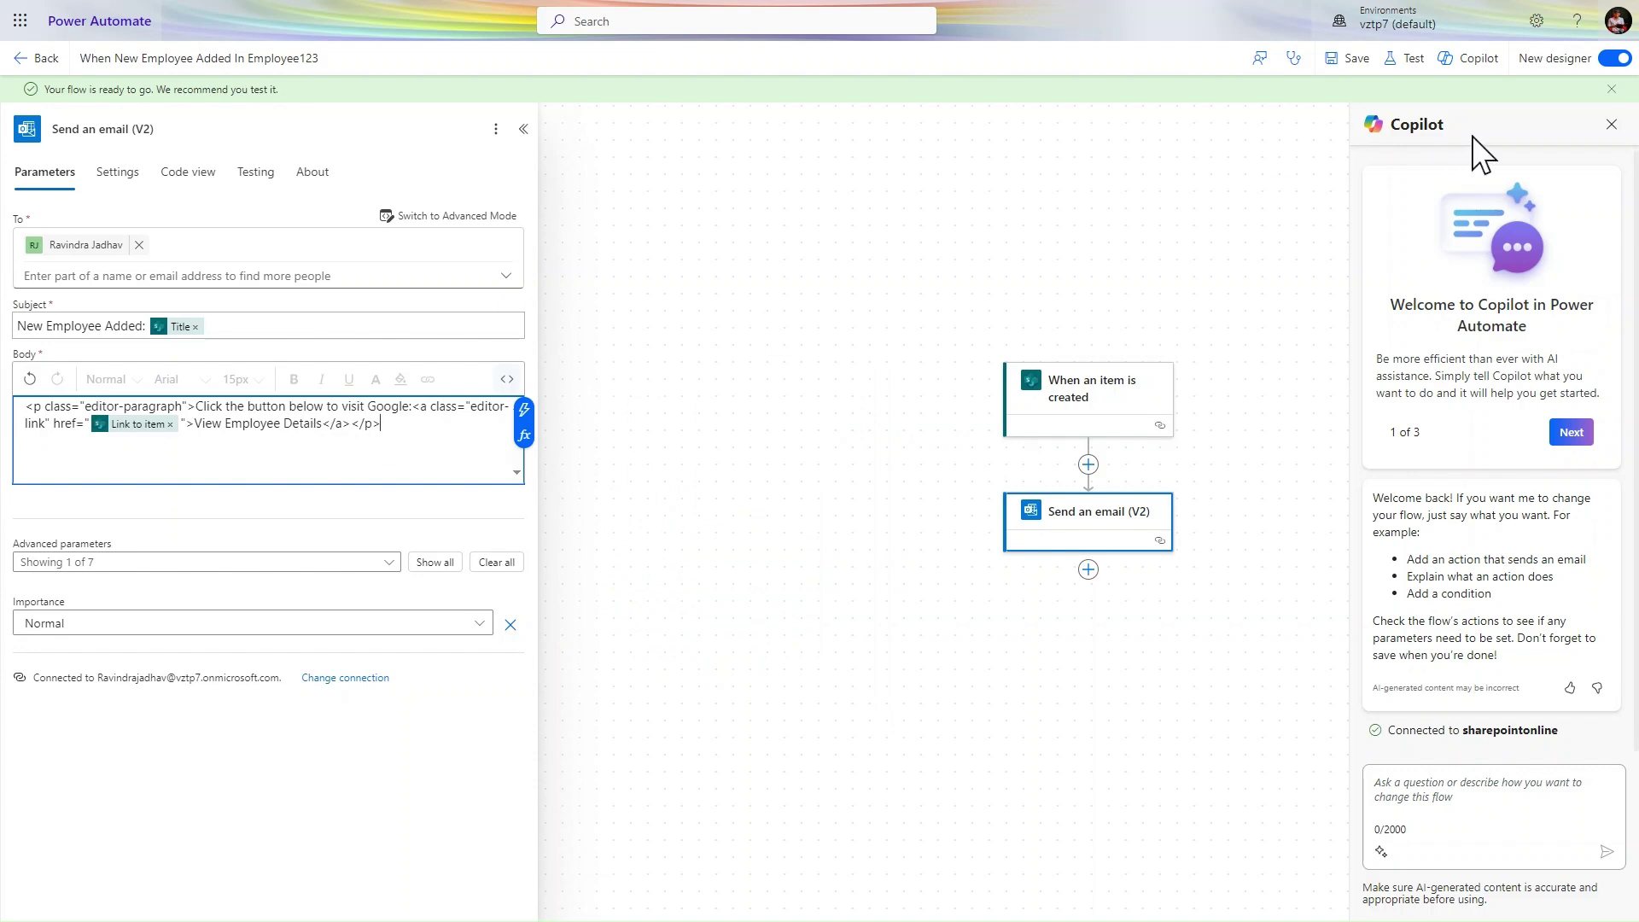
Save the updated flow and close the Copilot panel.
left_click(1350, 61)
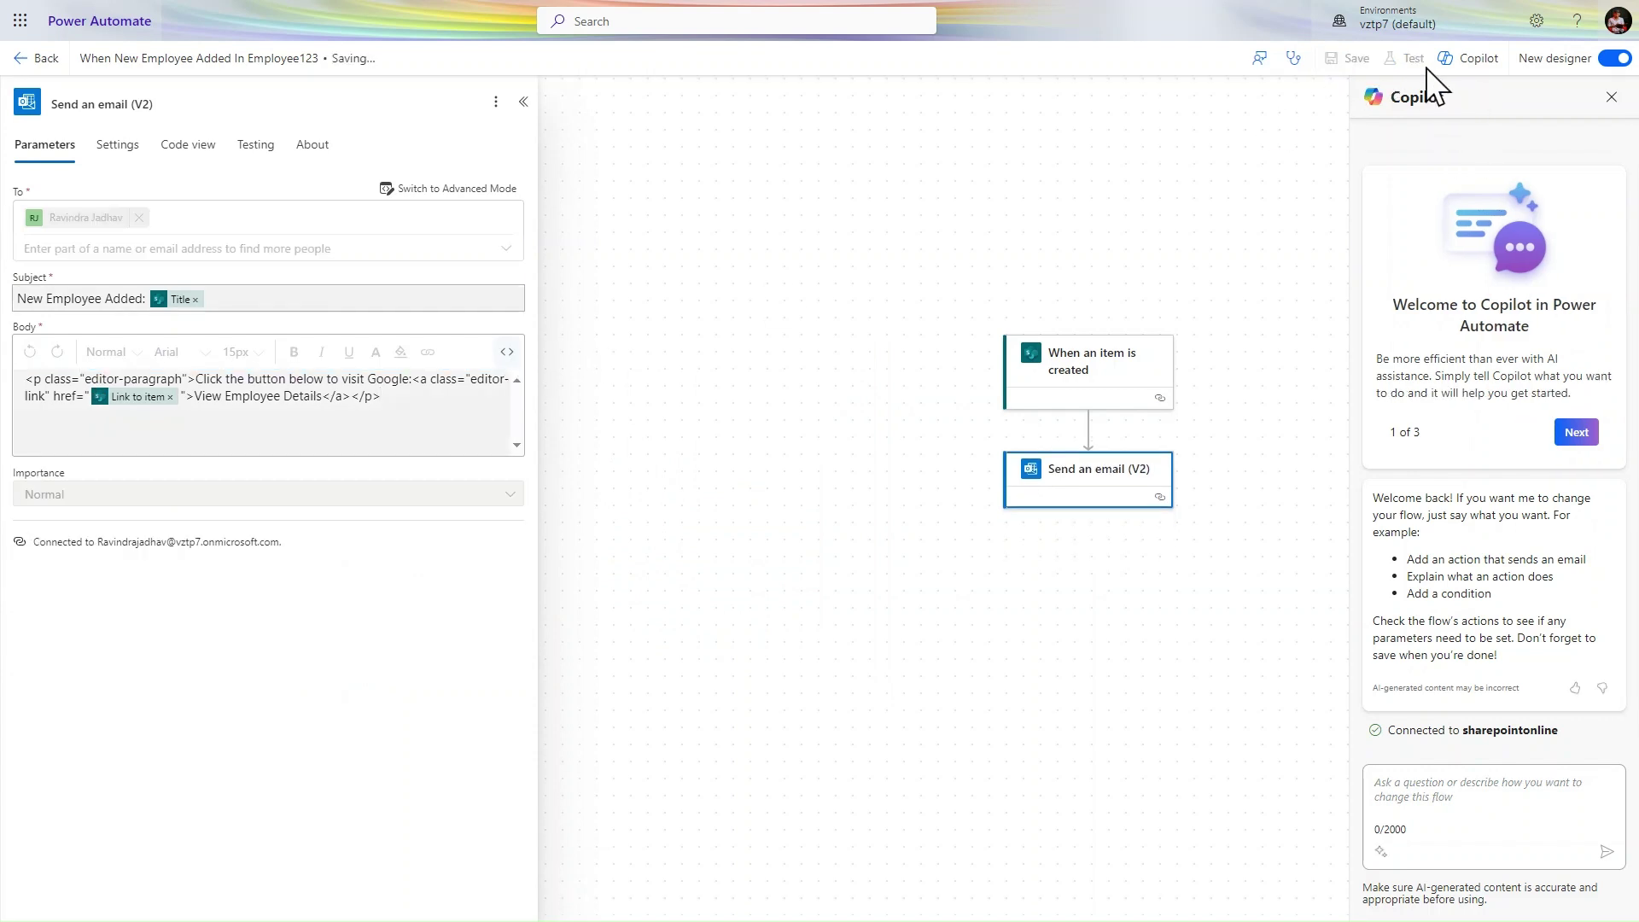
left_click(1611, 97)
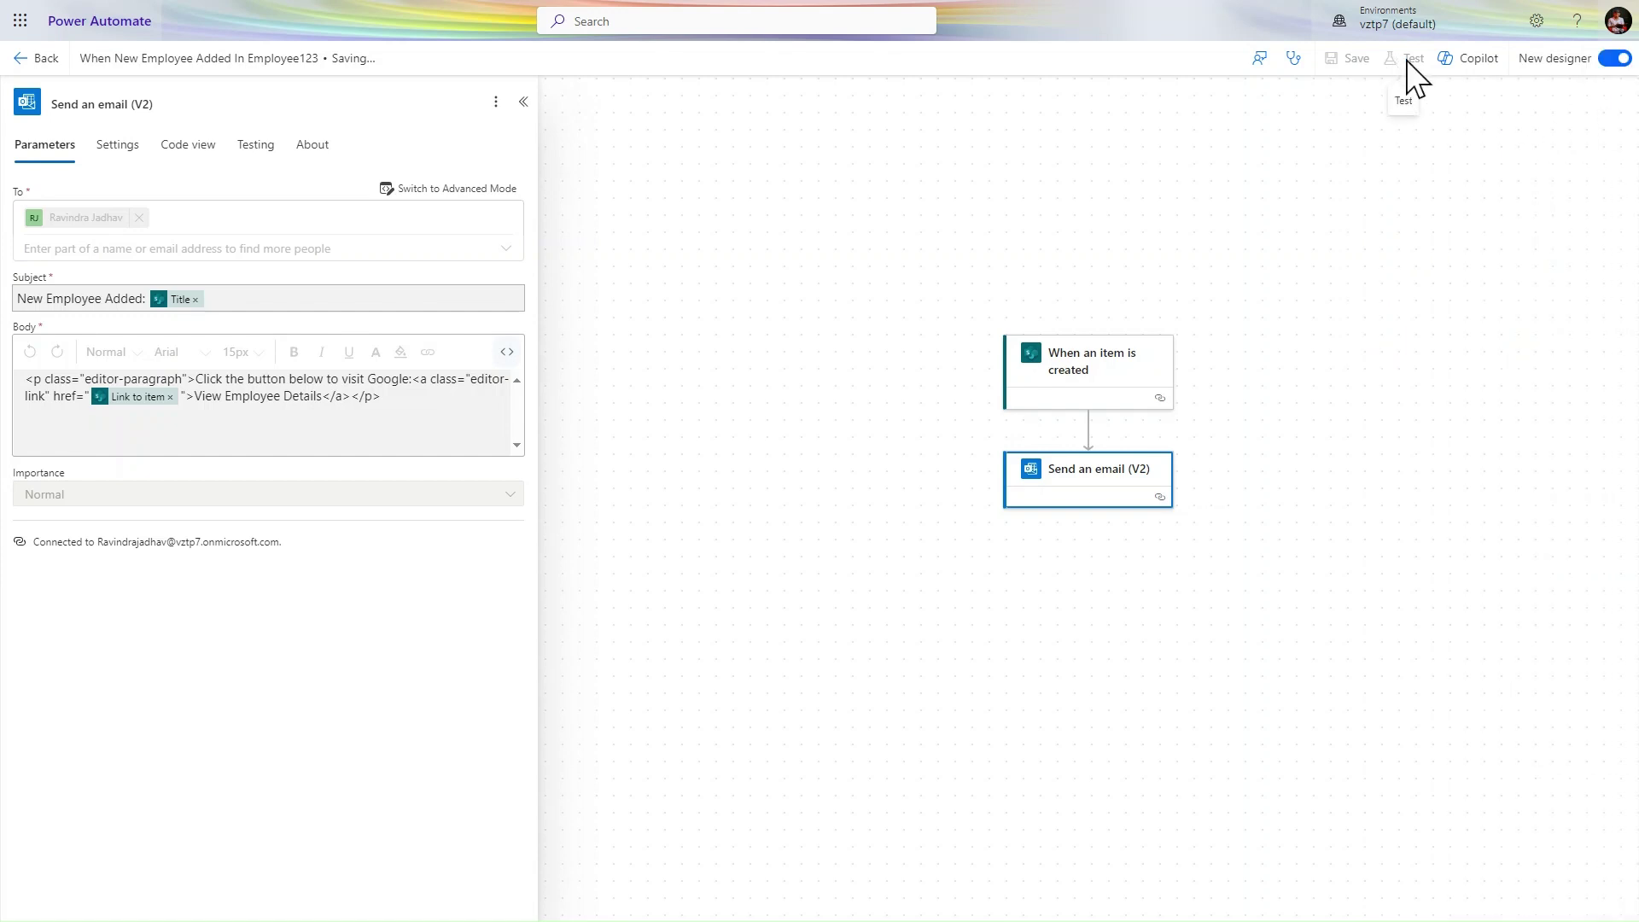
left_click_drag(1132, 244, 1223, 75)
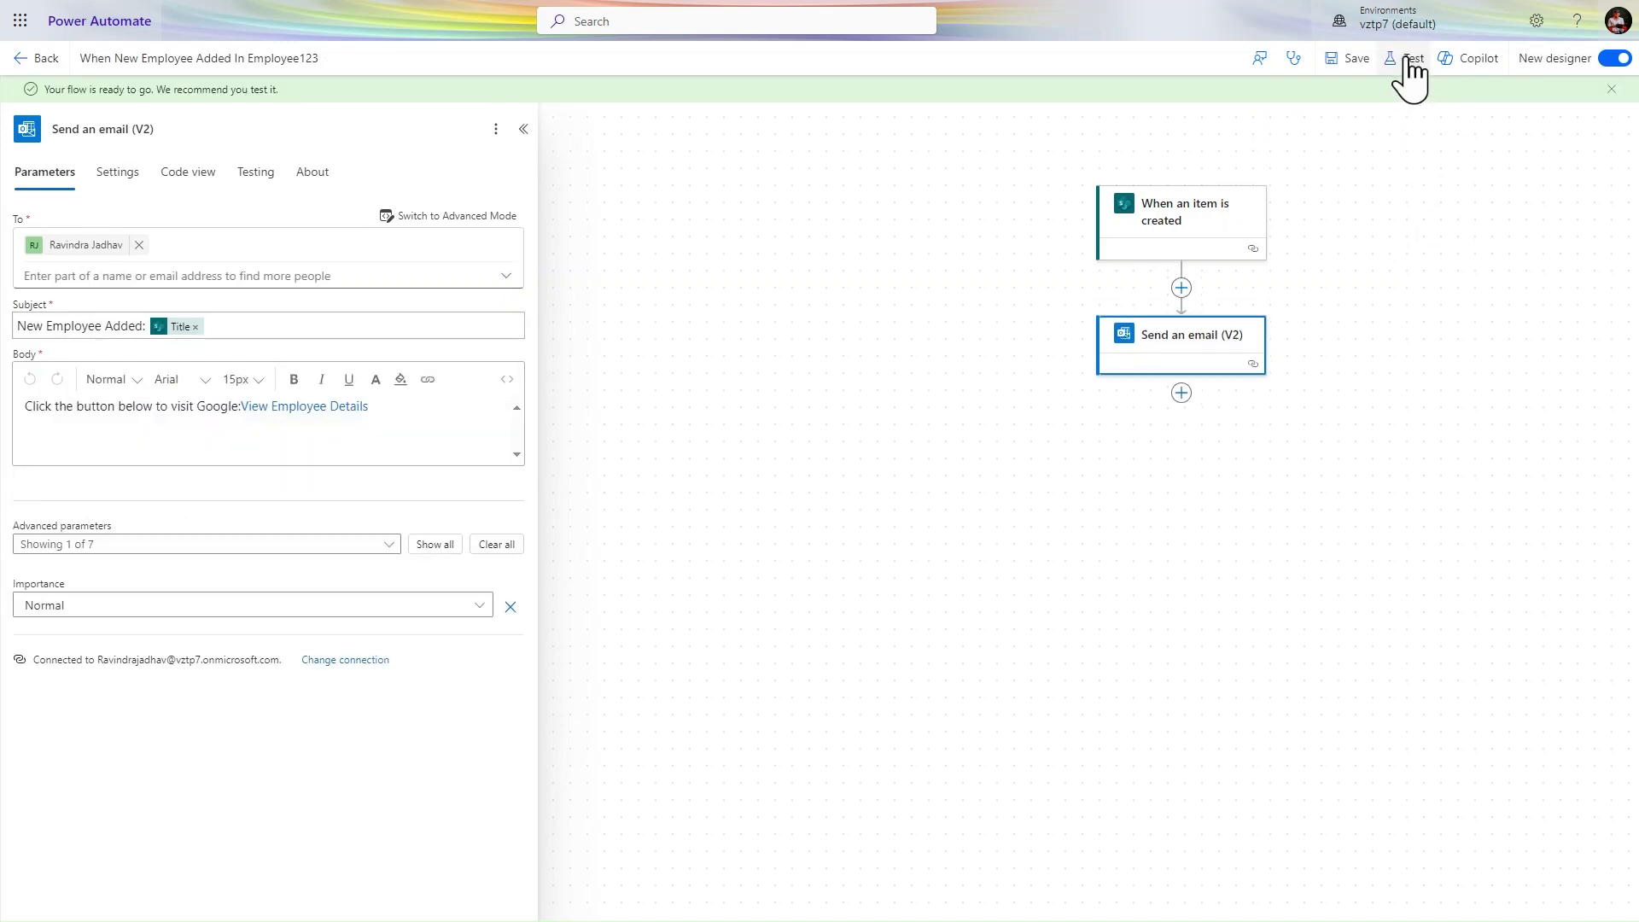
Test the flow automatically, reusing the recent successful trigger run.
left_click(1407, 58)
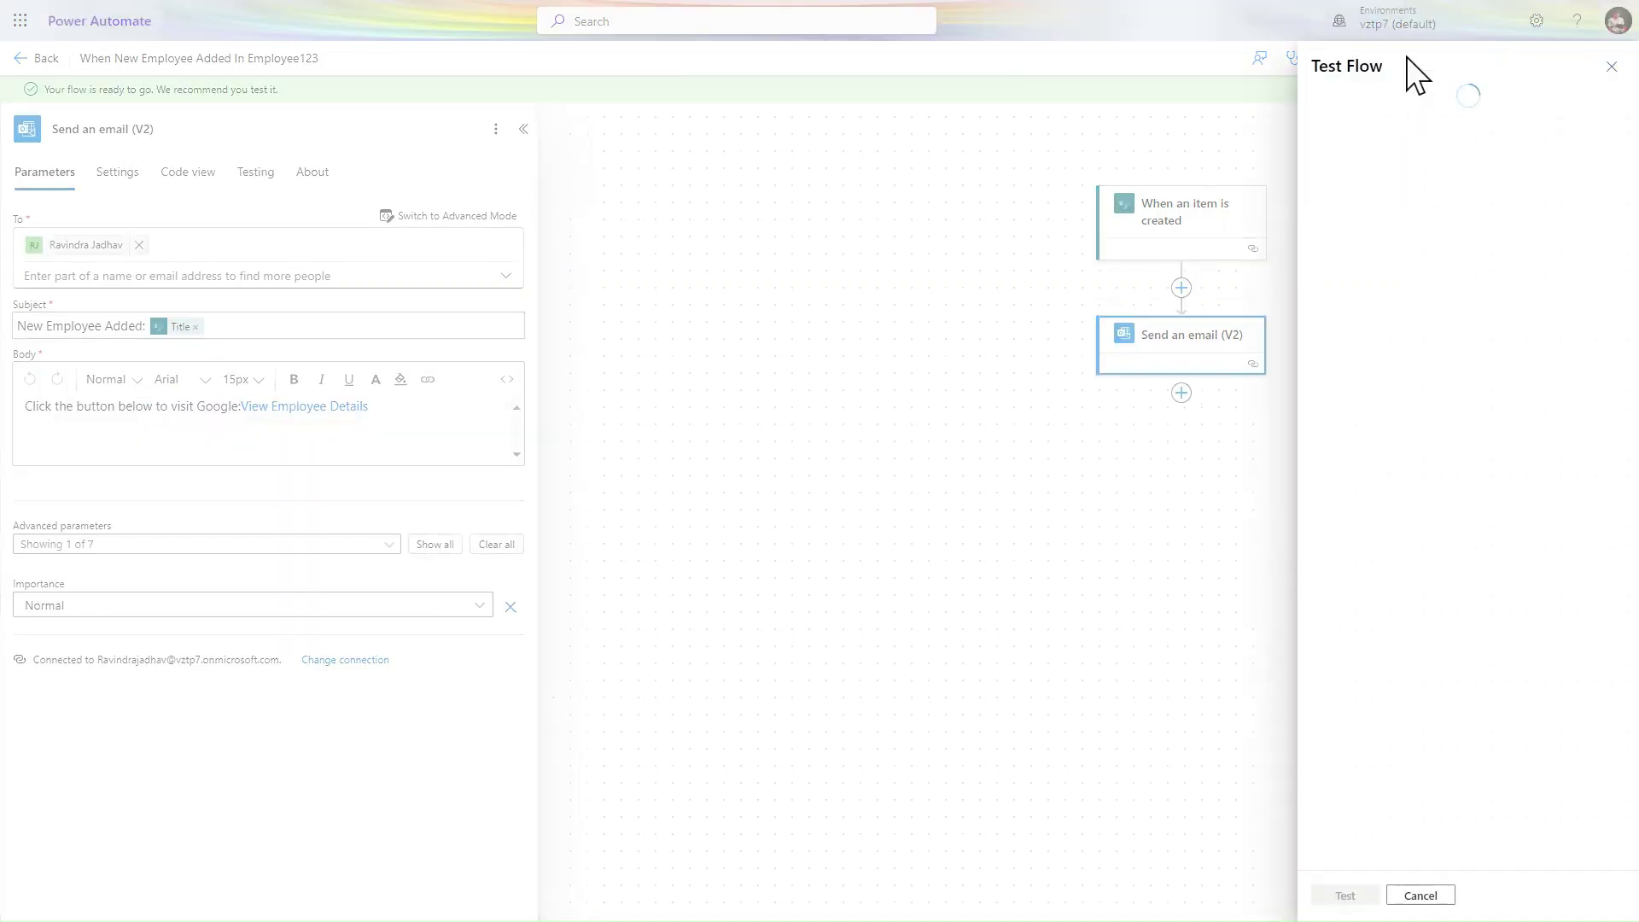
left_click(1358, 181)
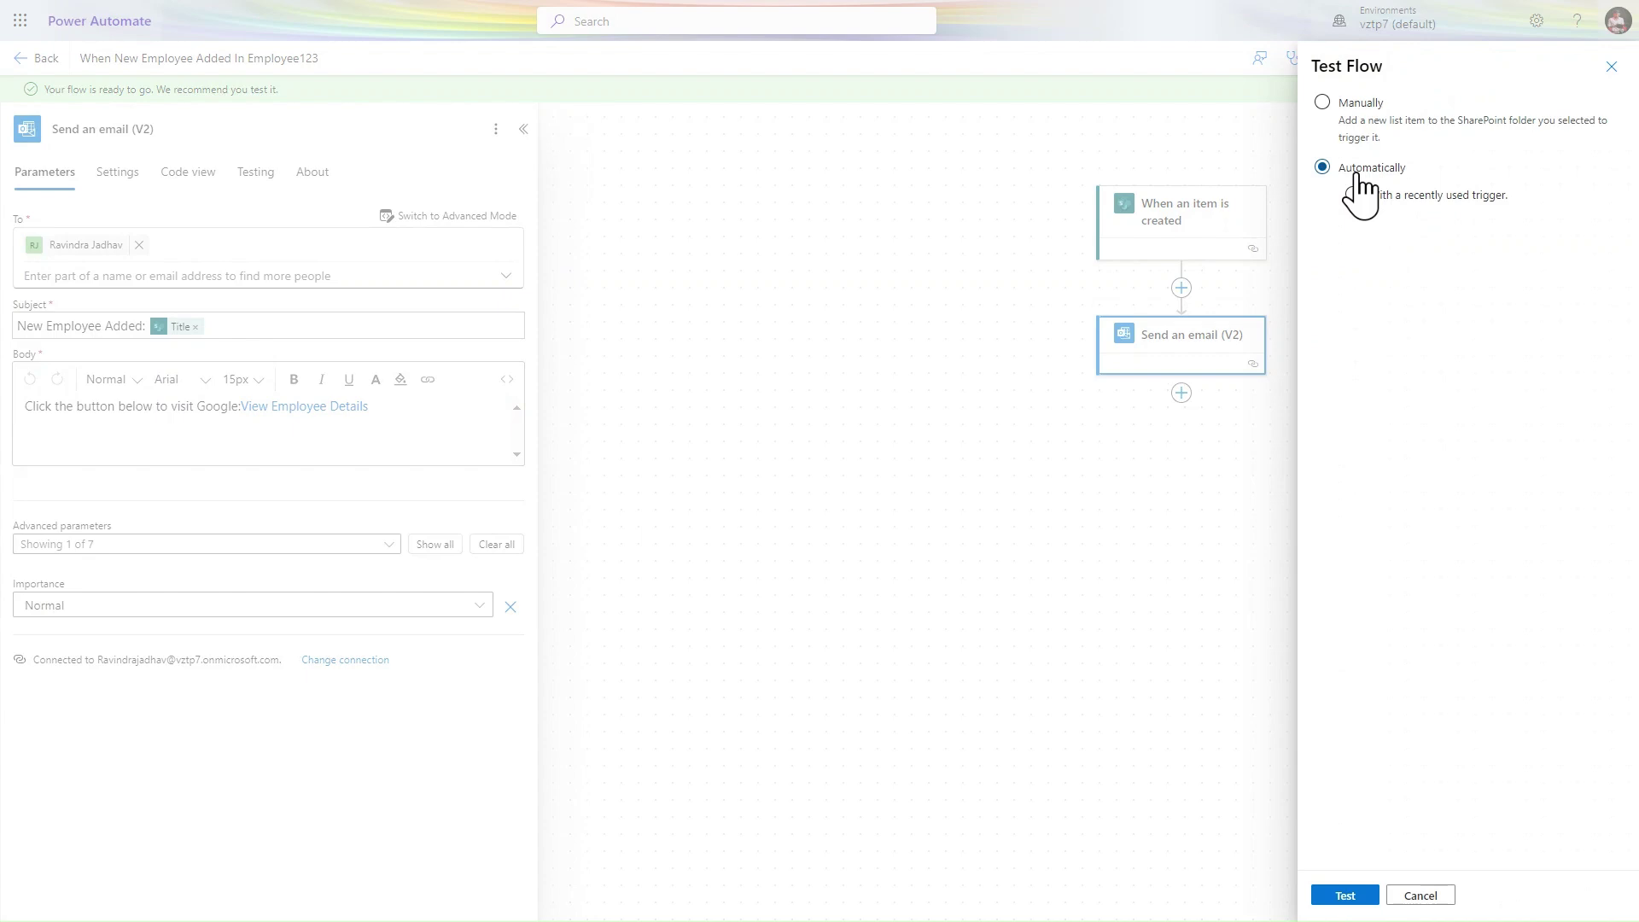
left_click(1356, 194)
left_click(1360, 229)
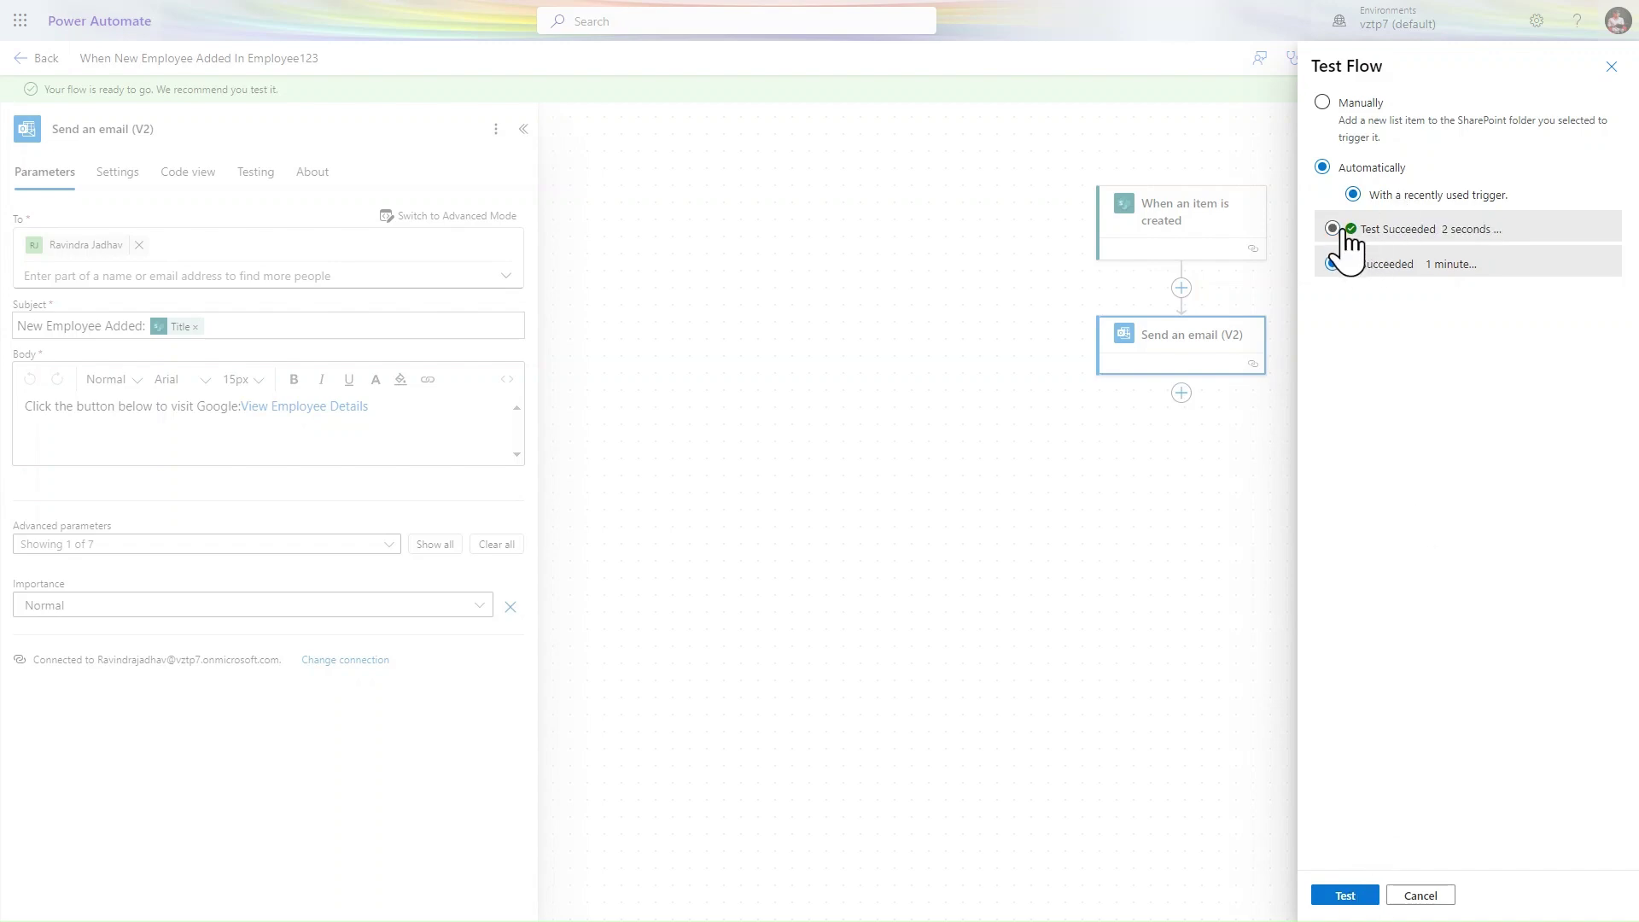
key("Escape")
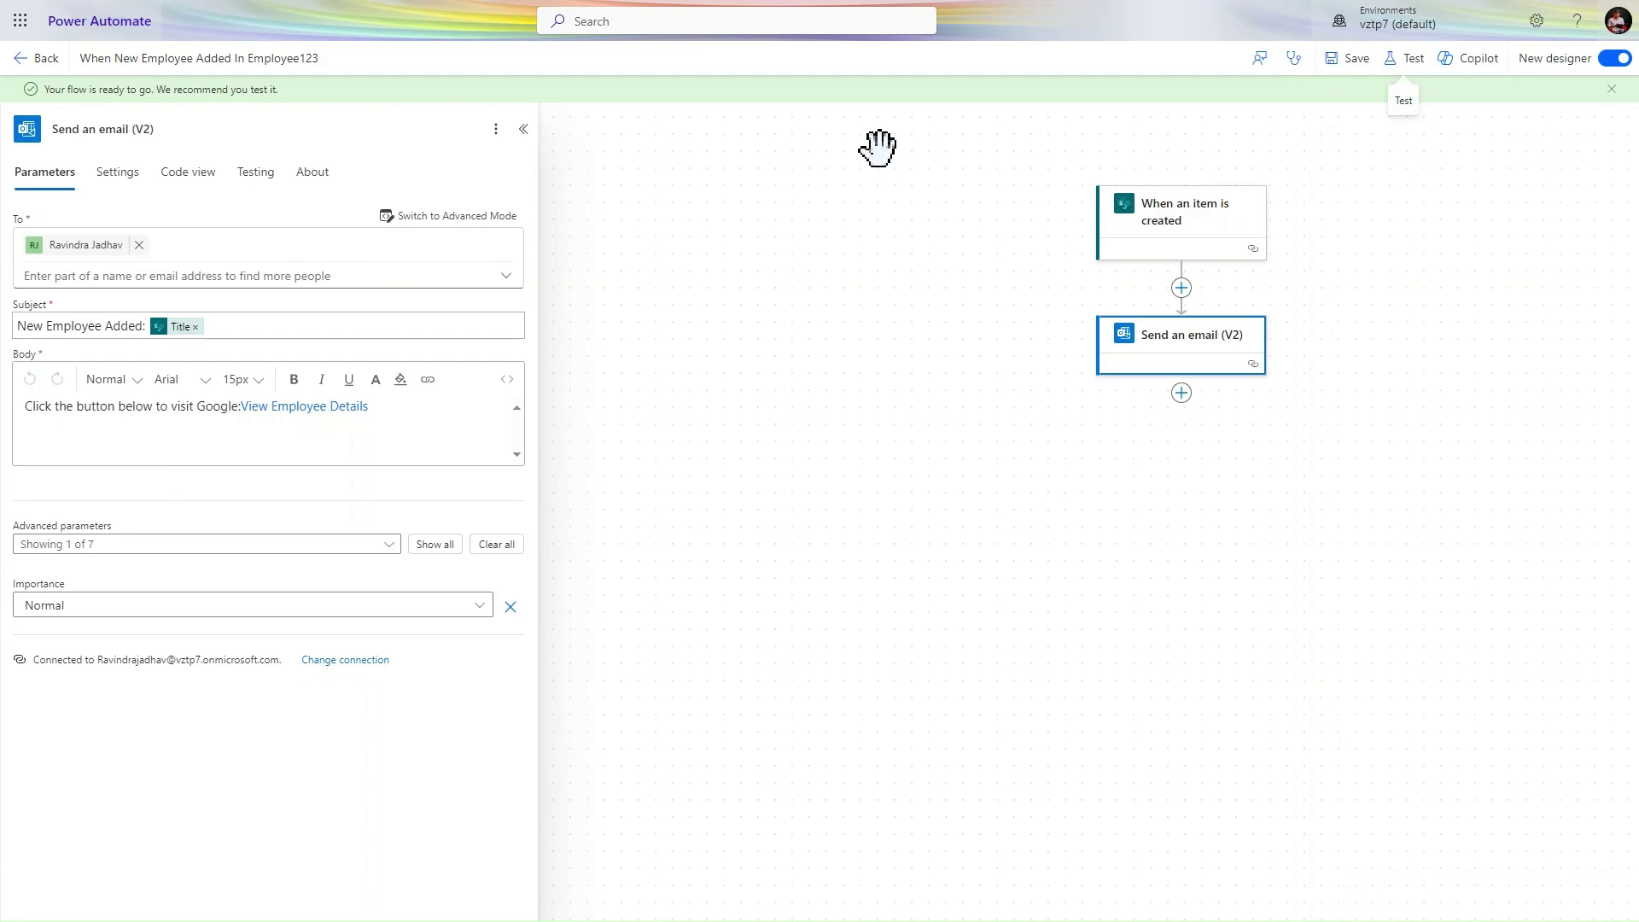
Check the HRM0099 email's View Employee Details link, then dismiss the flow success notice.
mouse_move(304, 2)
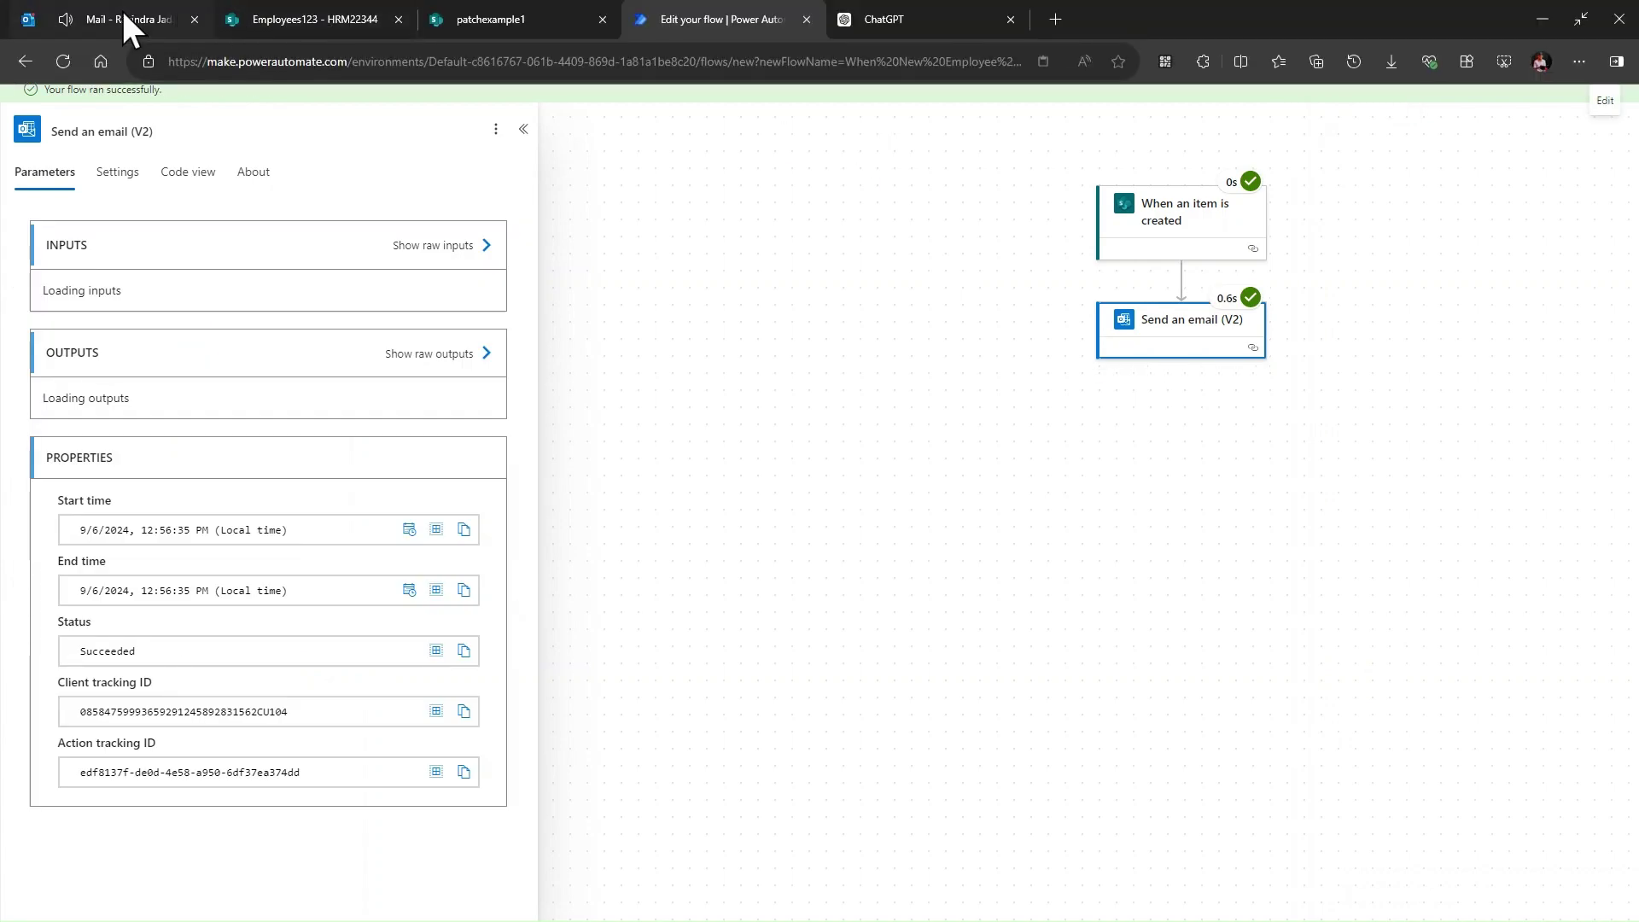
left_click(29, 15)
left_click(152, 279)
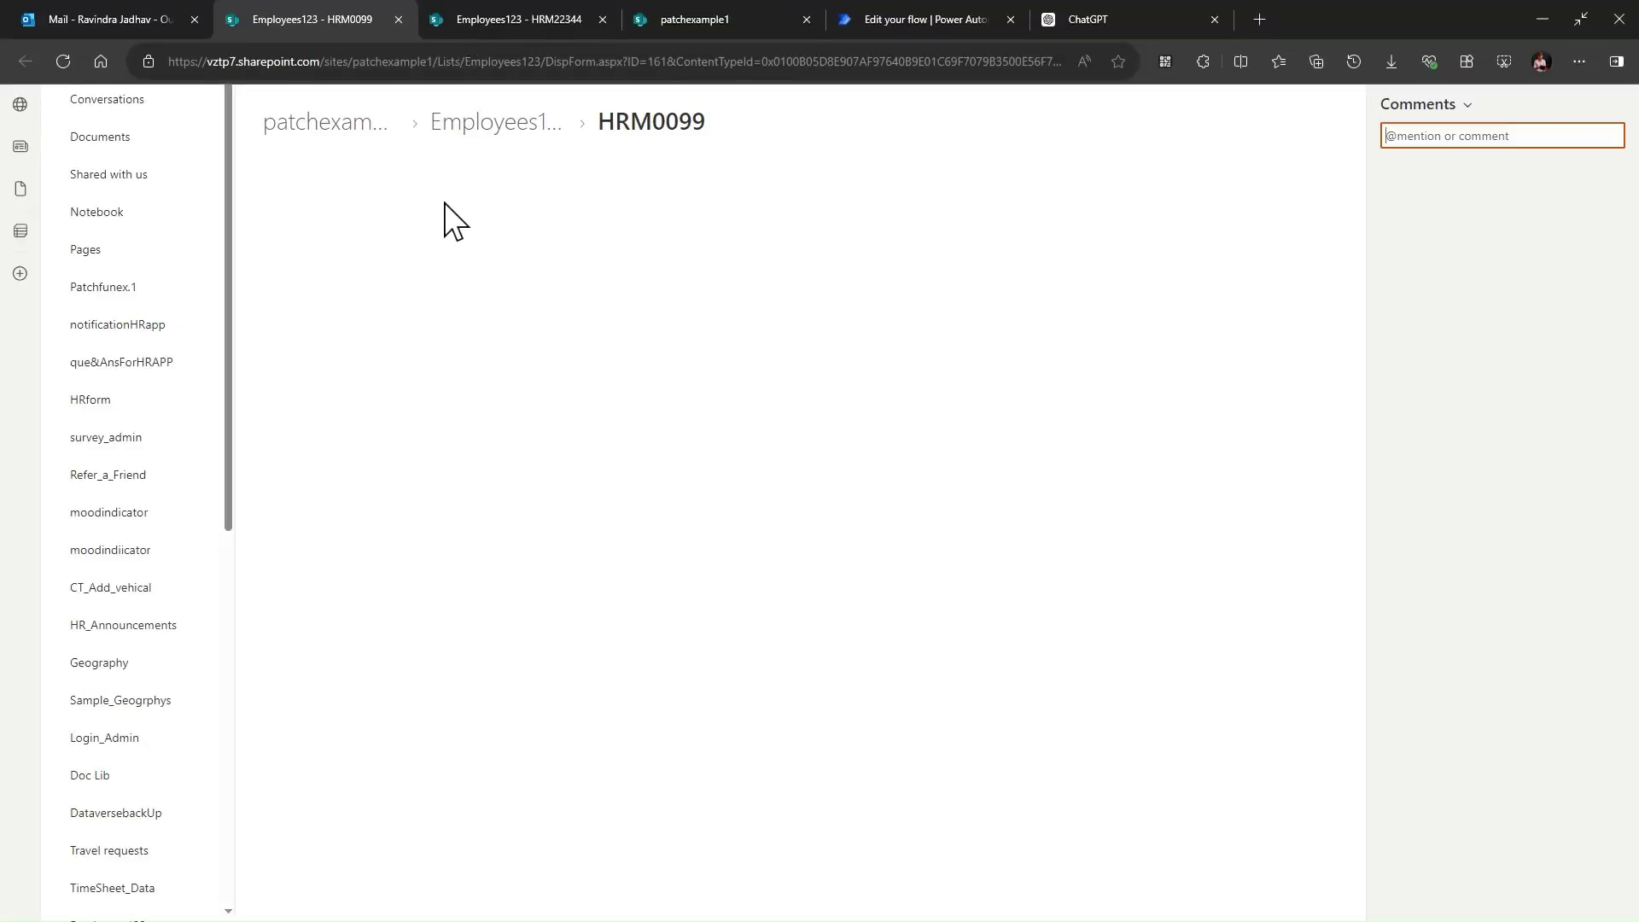
left_click(92, 20)
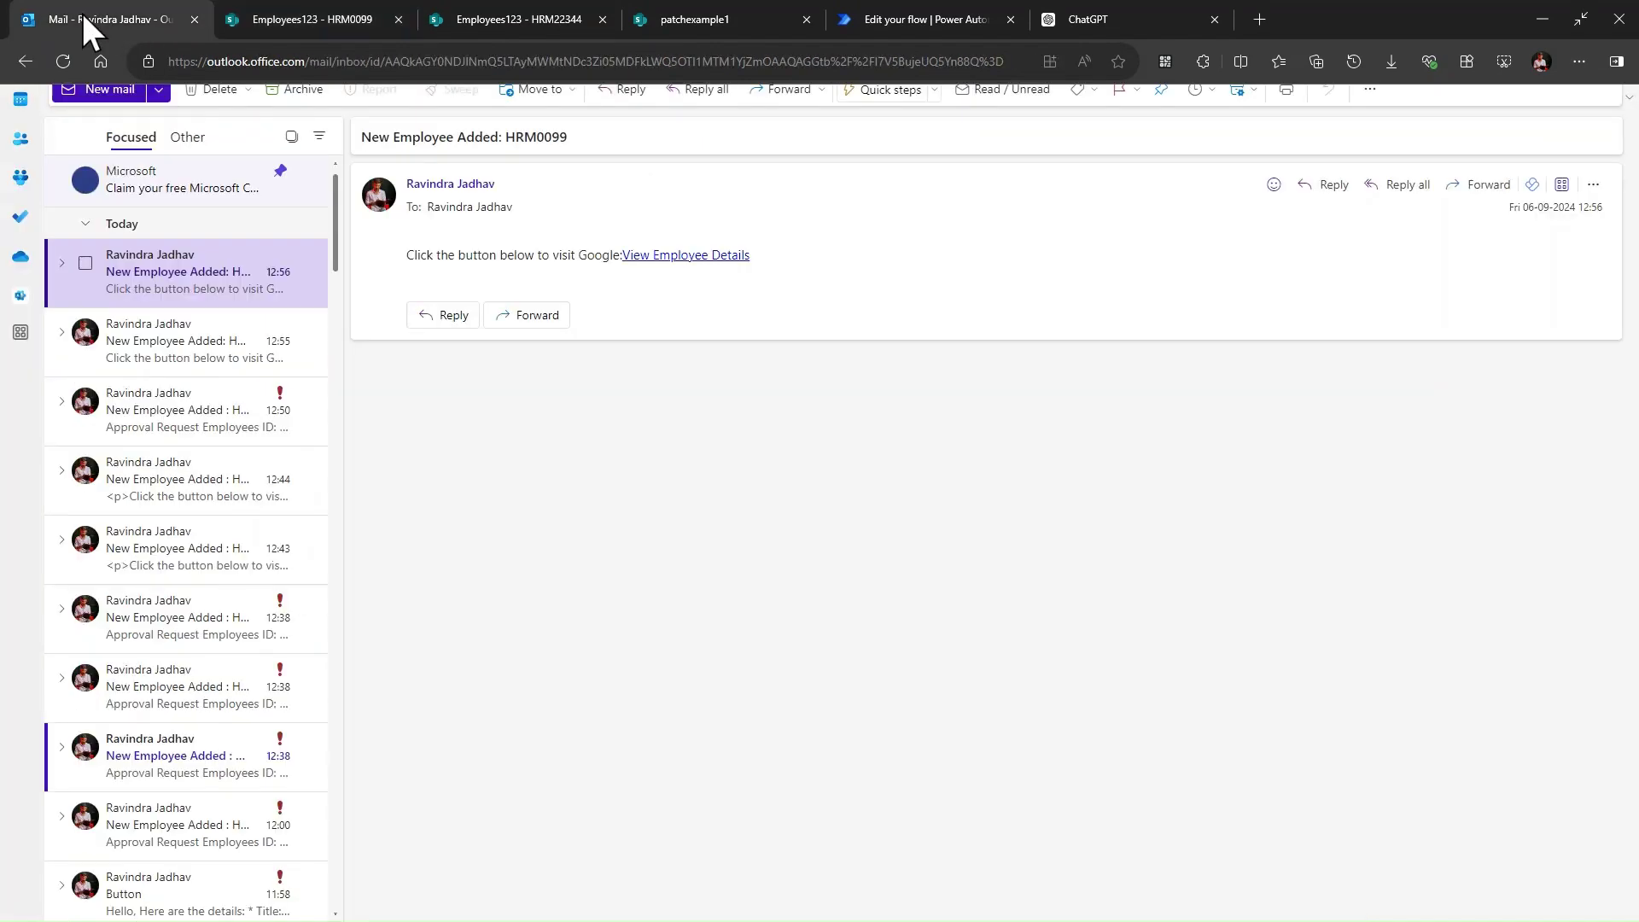
left_click(907, 20)
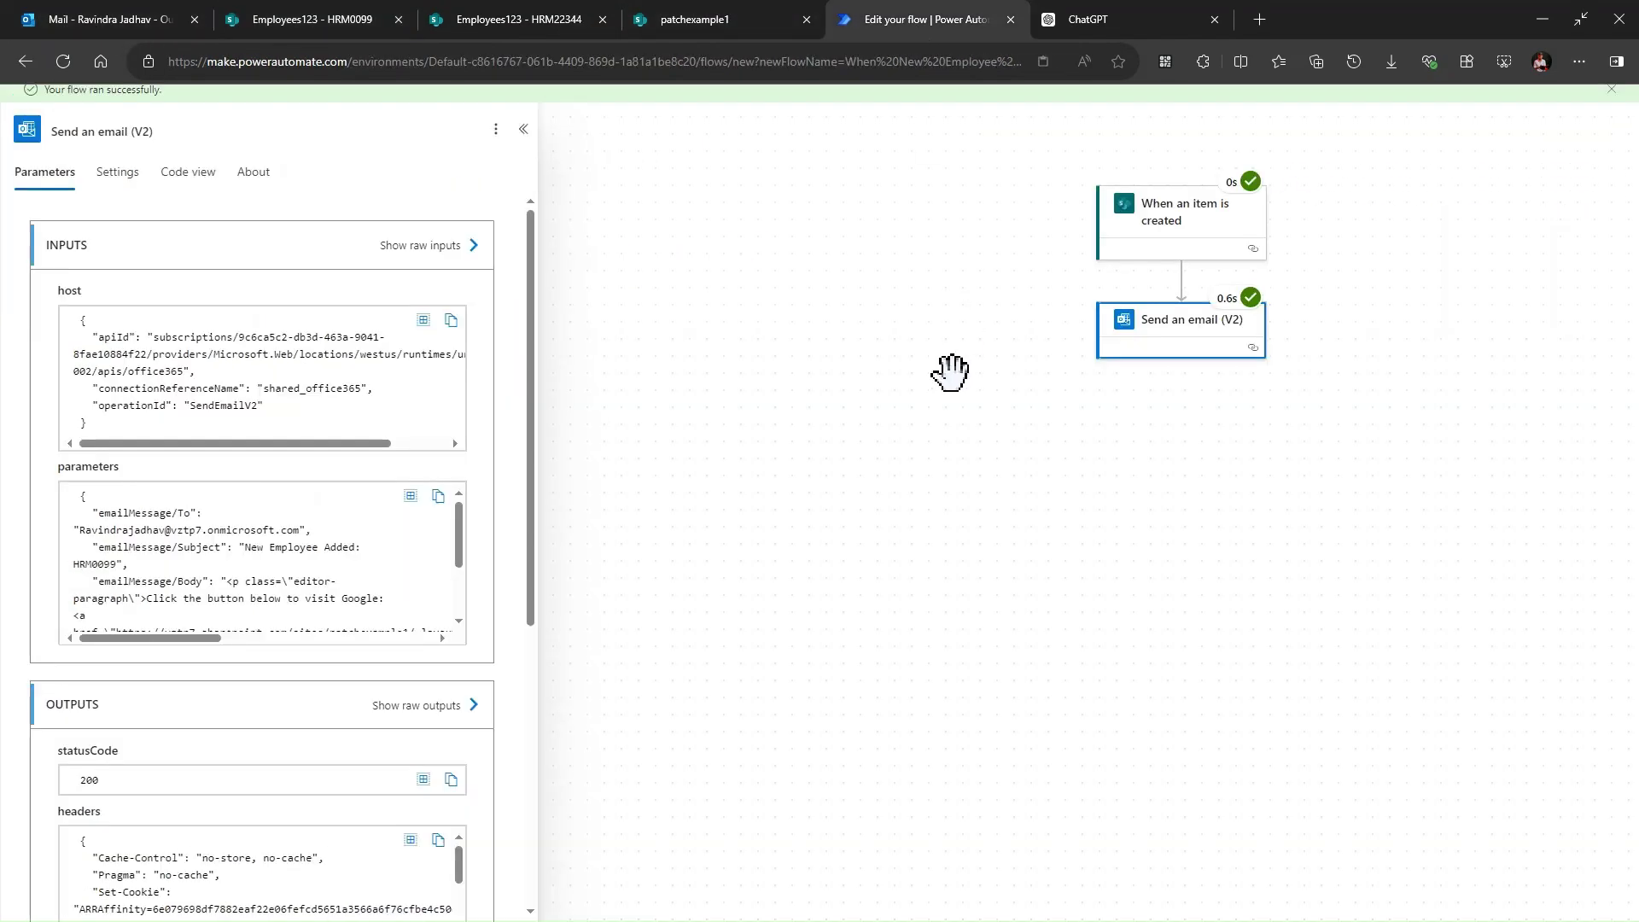
left_click(1611, 89)
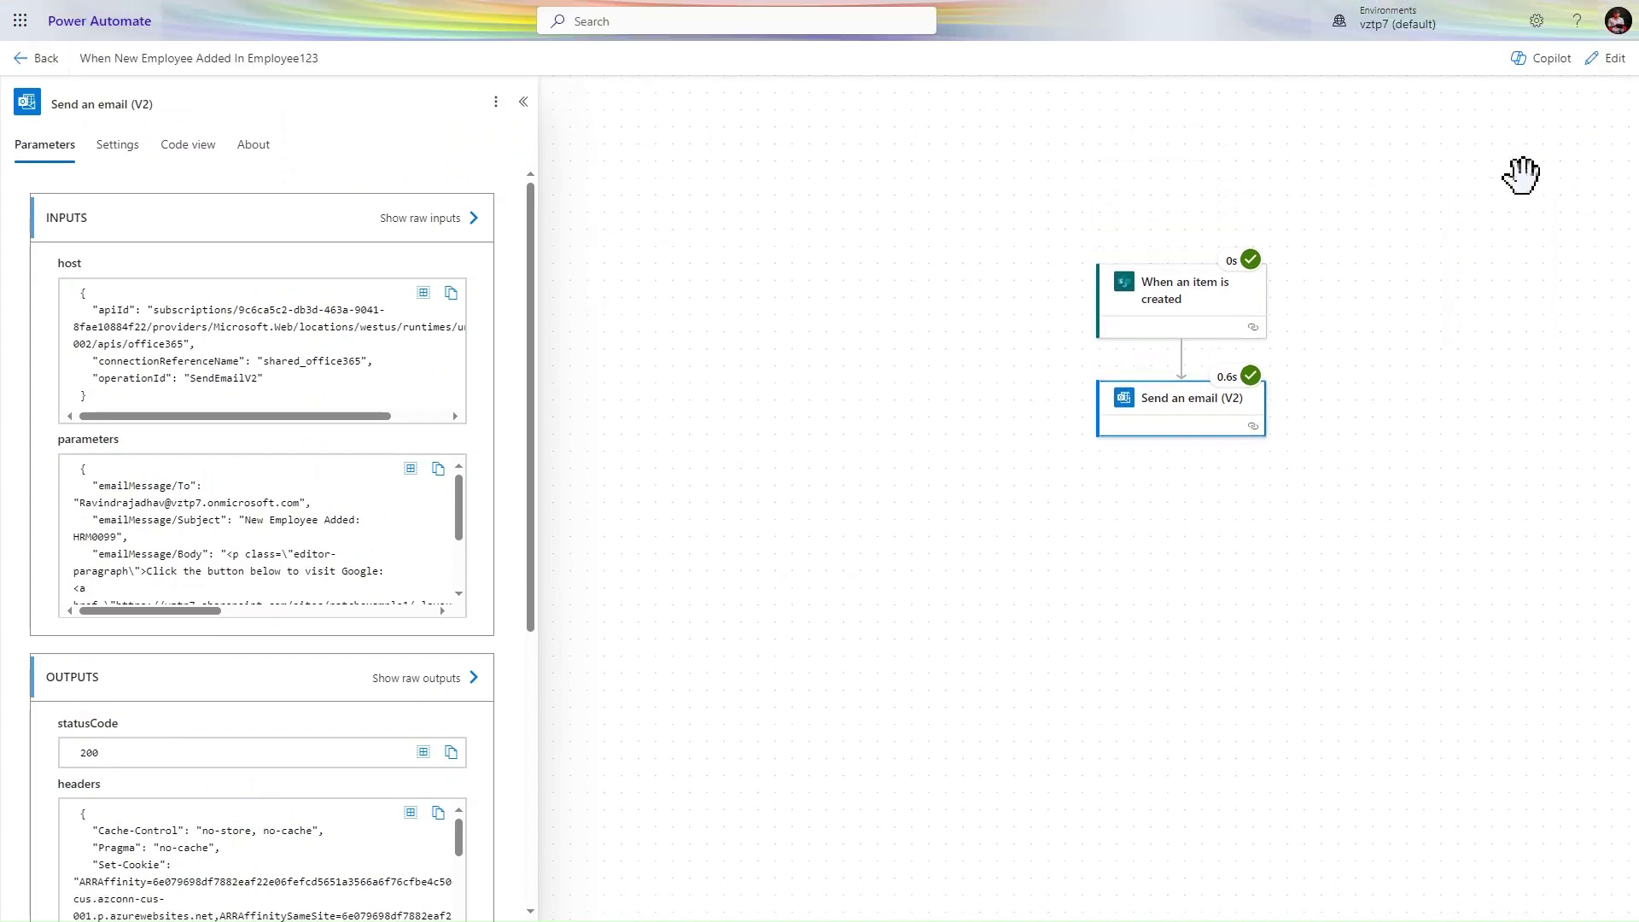
Edit the flow and add a new line after the closing </p> in the body HTML.
left_click(1610, 58)
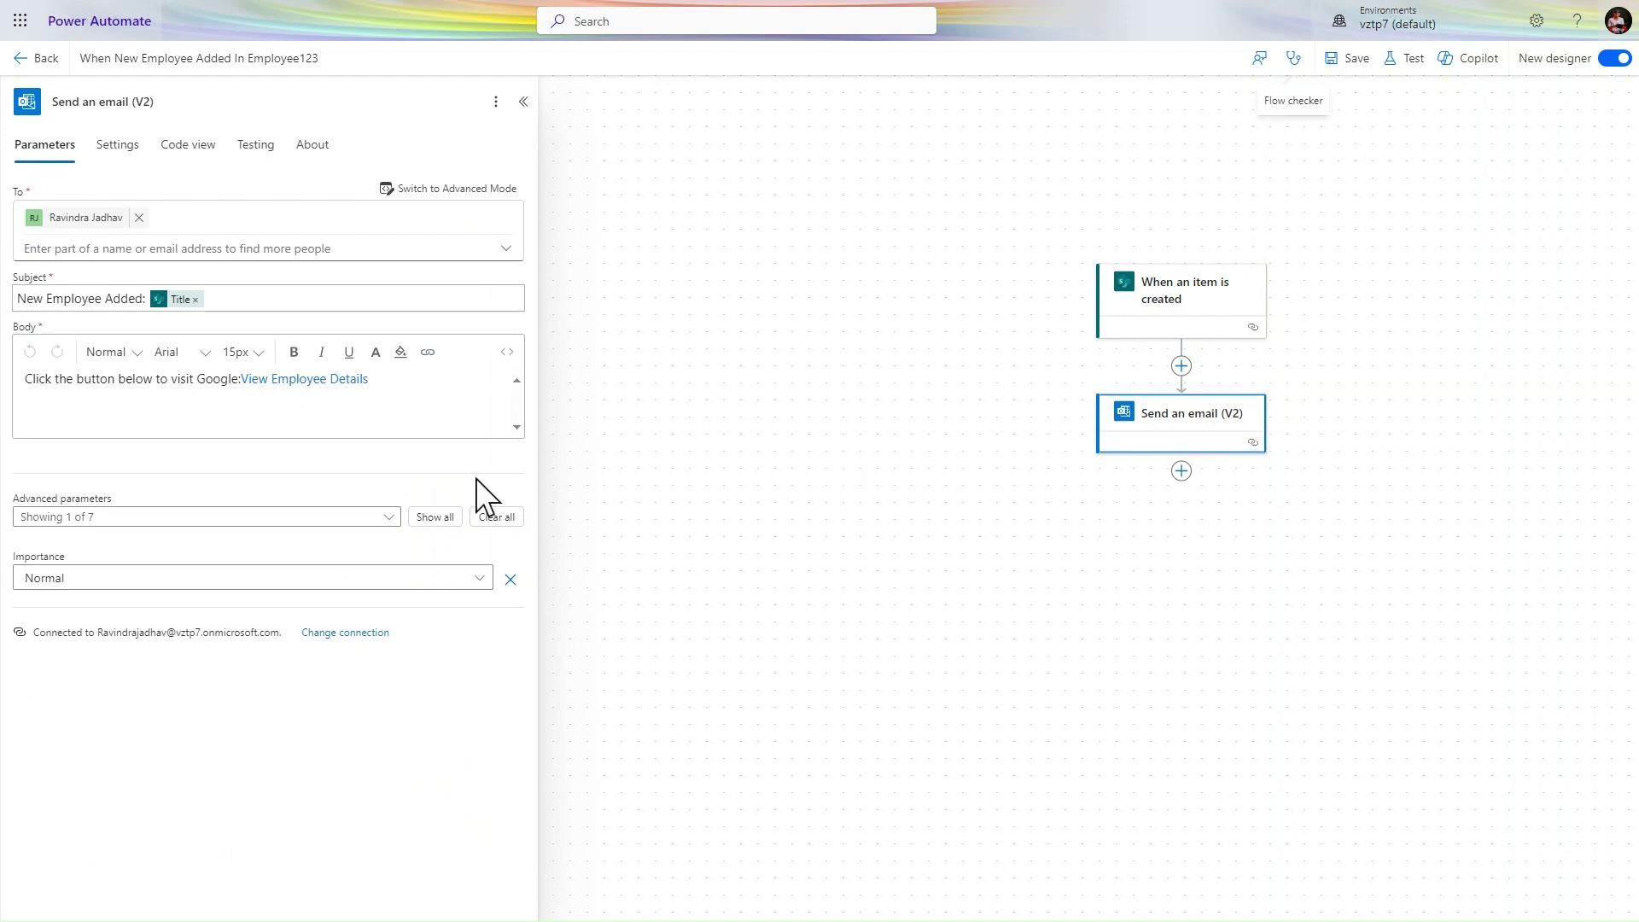
left_click(507, 352)
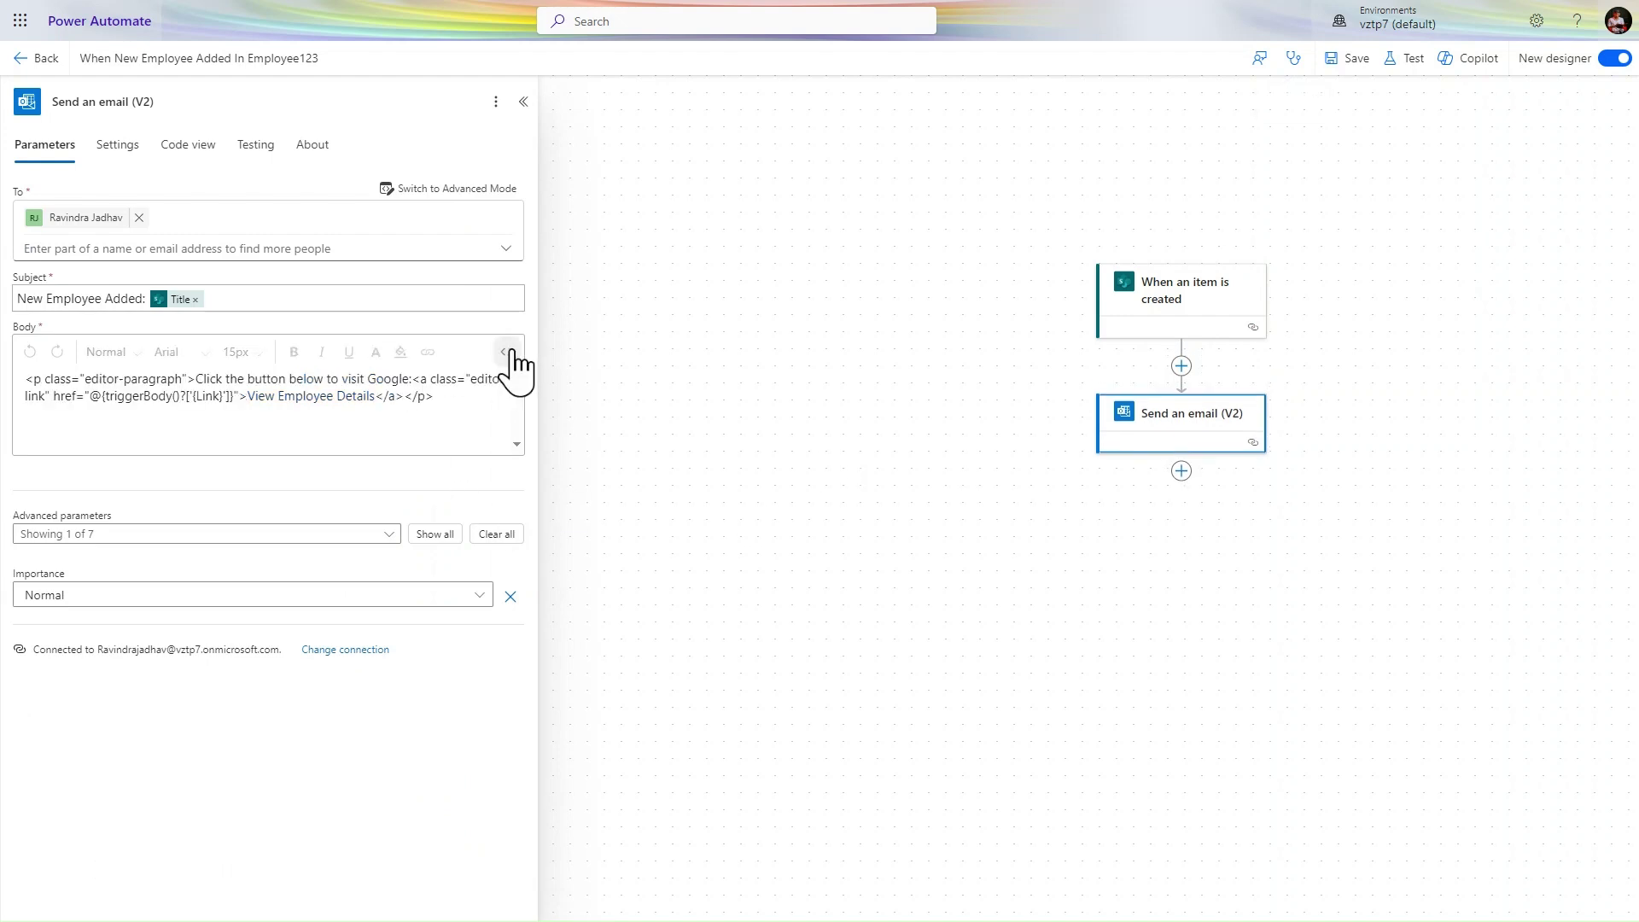
left_click(507, 352)
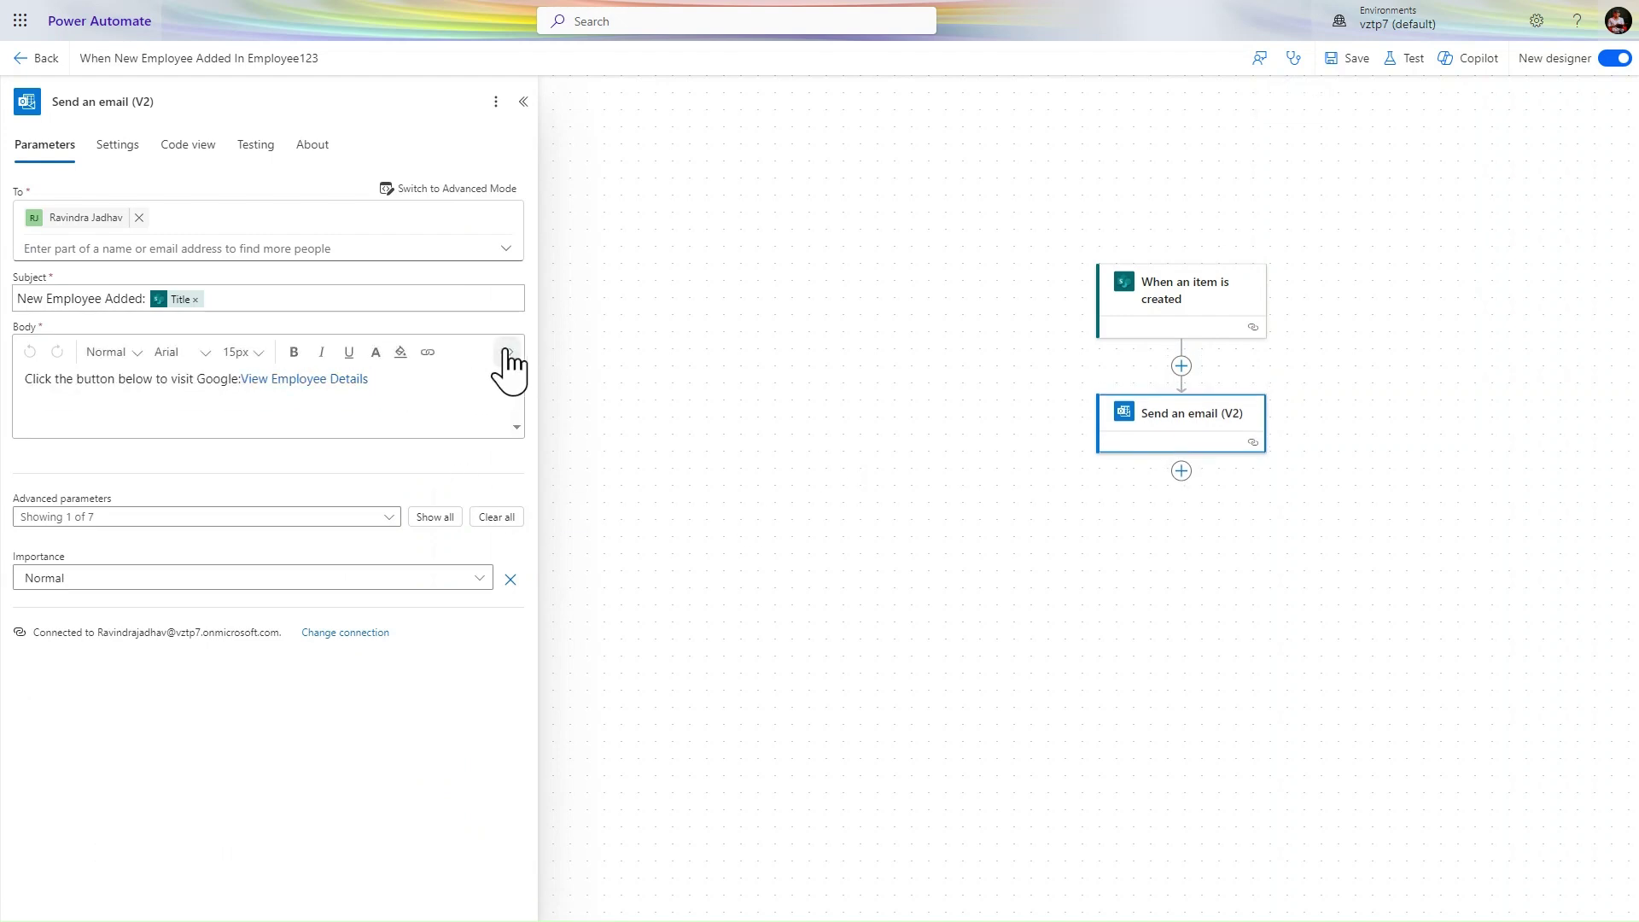
left_click(507, 352)
left_click(436, 423)
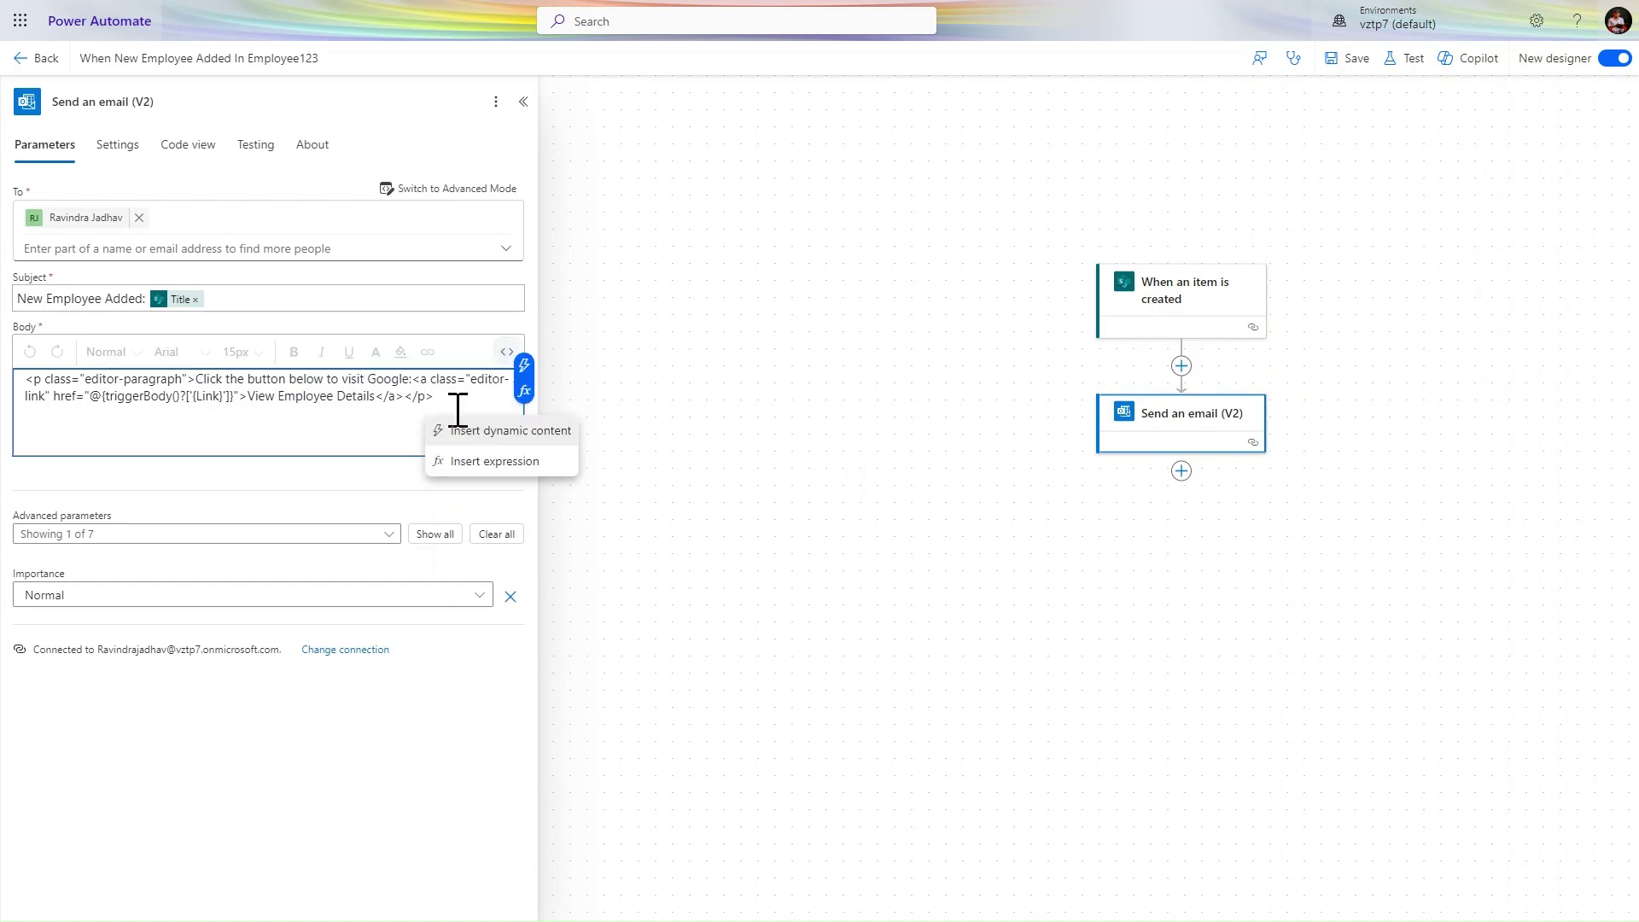
left_click(457, 397)
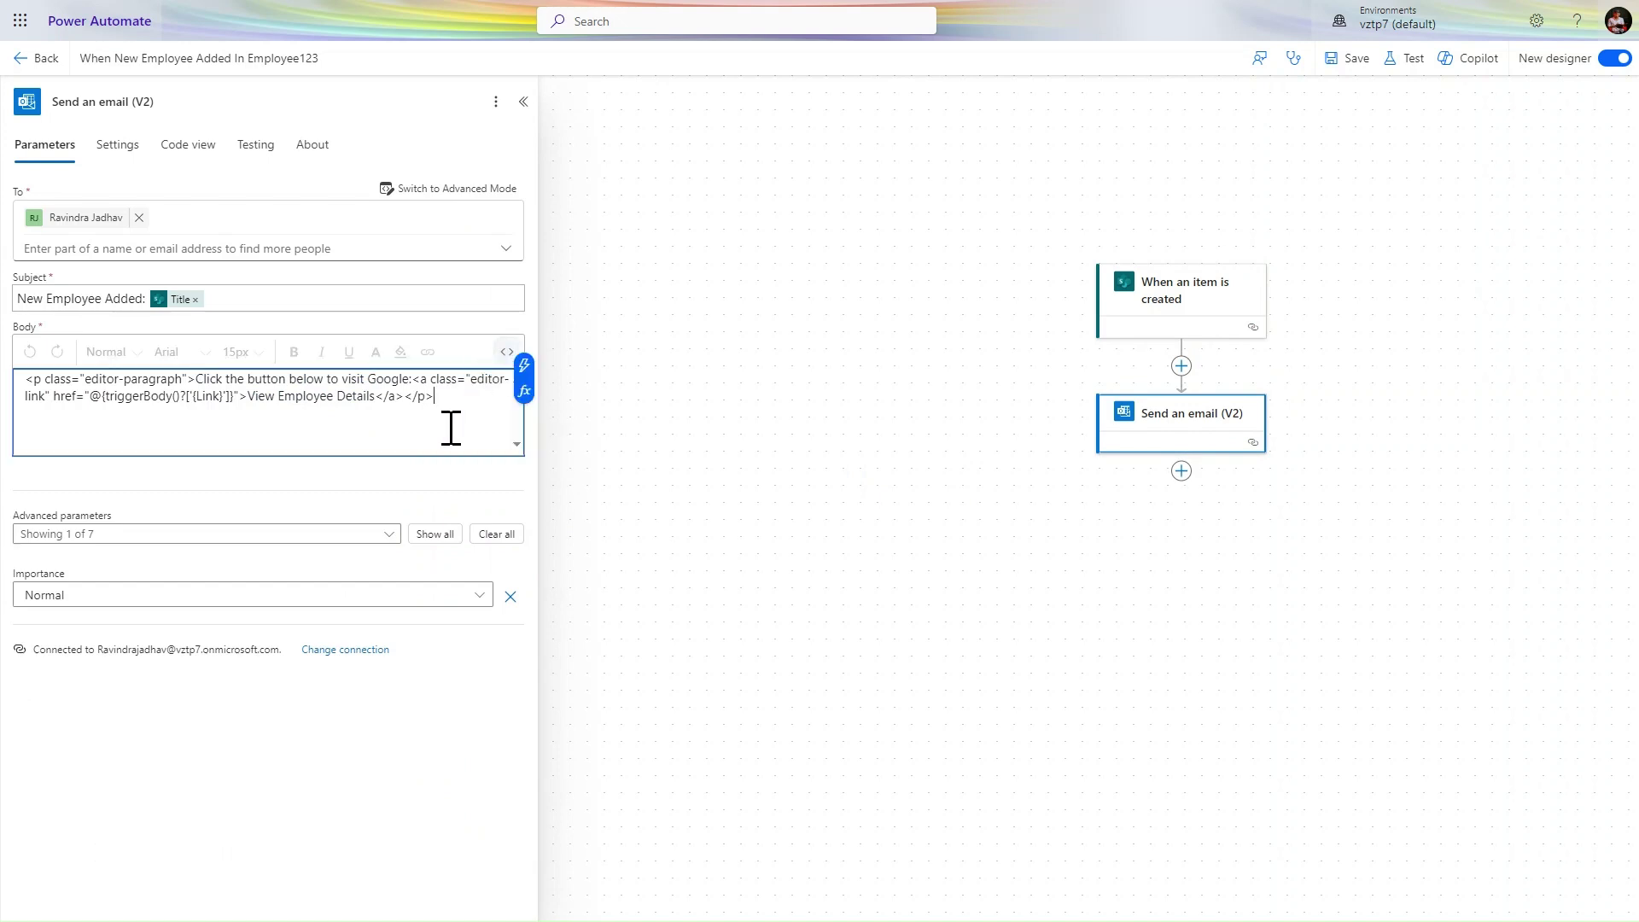
key("Return")
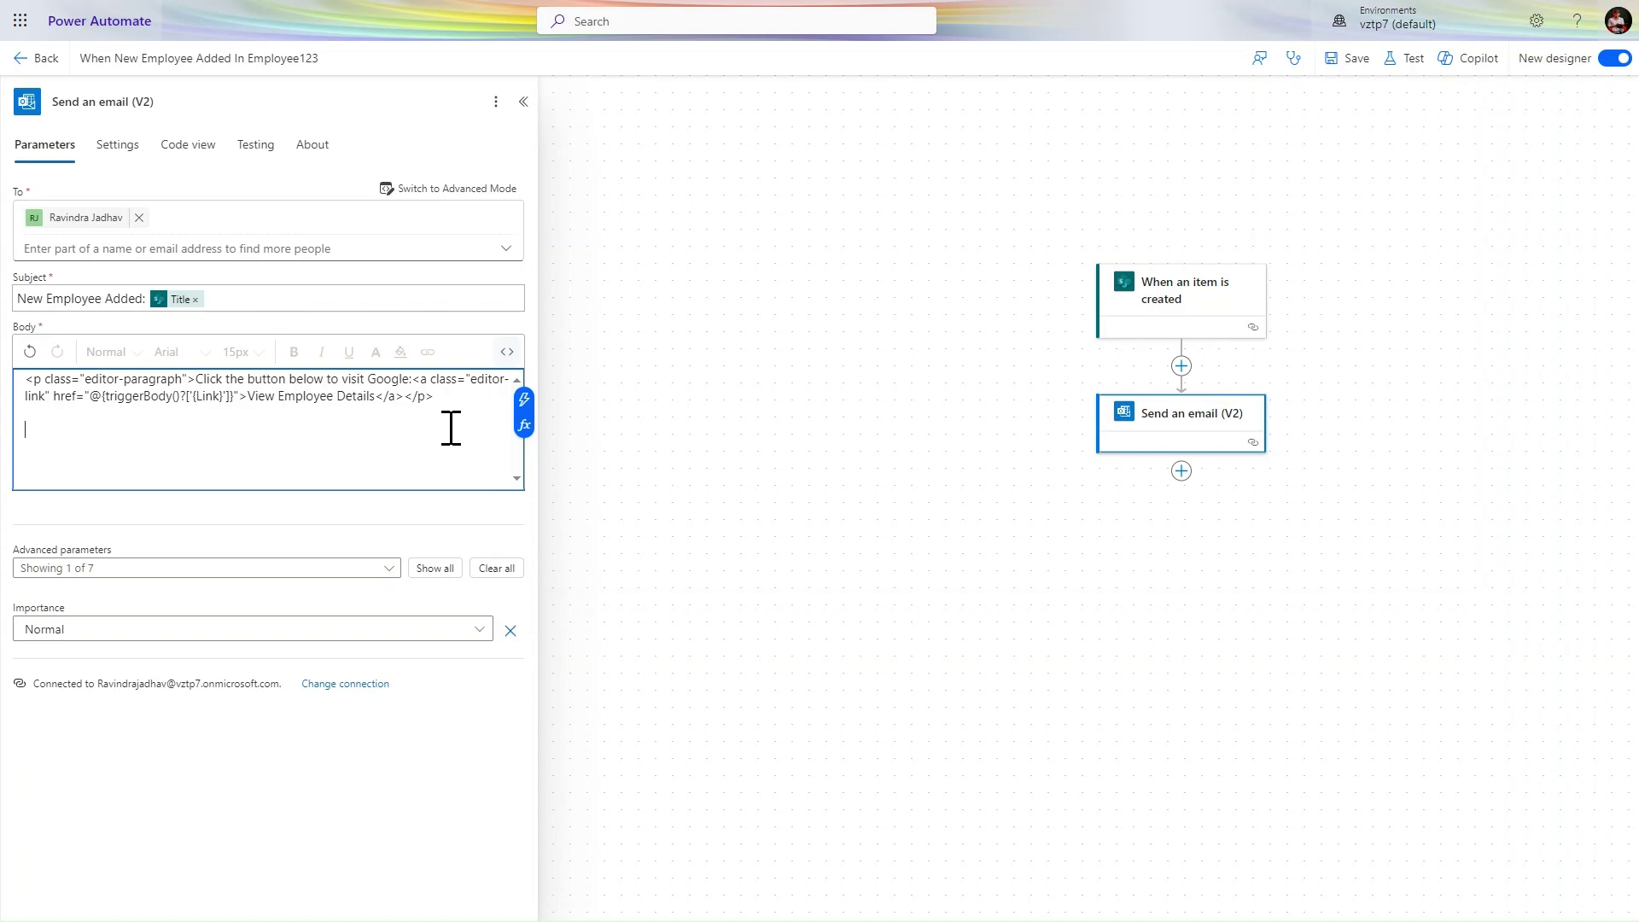
Insert HRMID, Name, Email, EmploymentType and Group fields on that line, then select all body content.
left_click(523, 399)
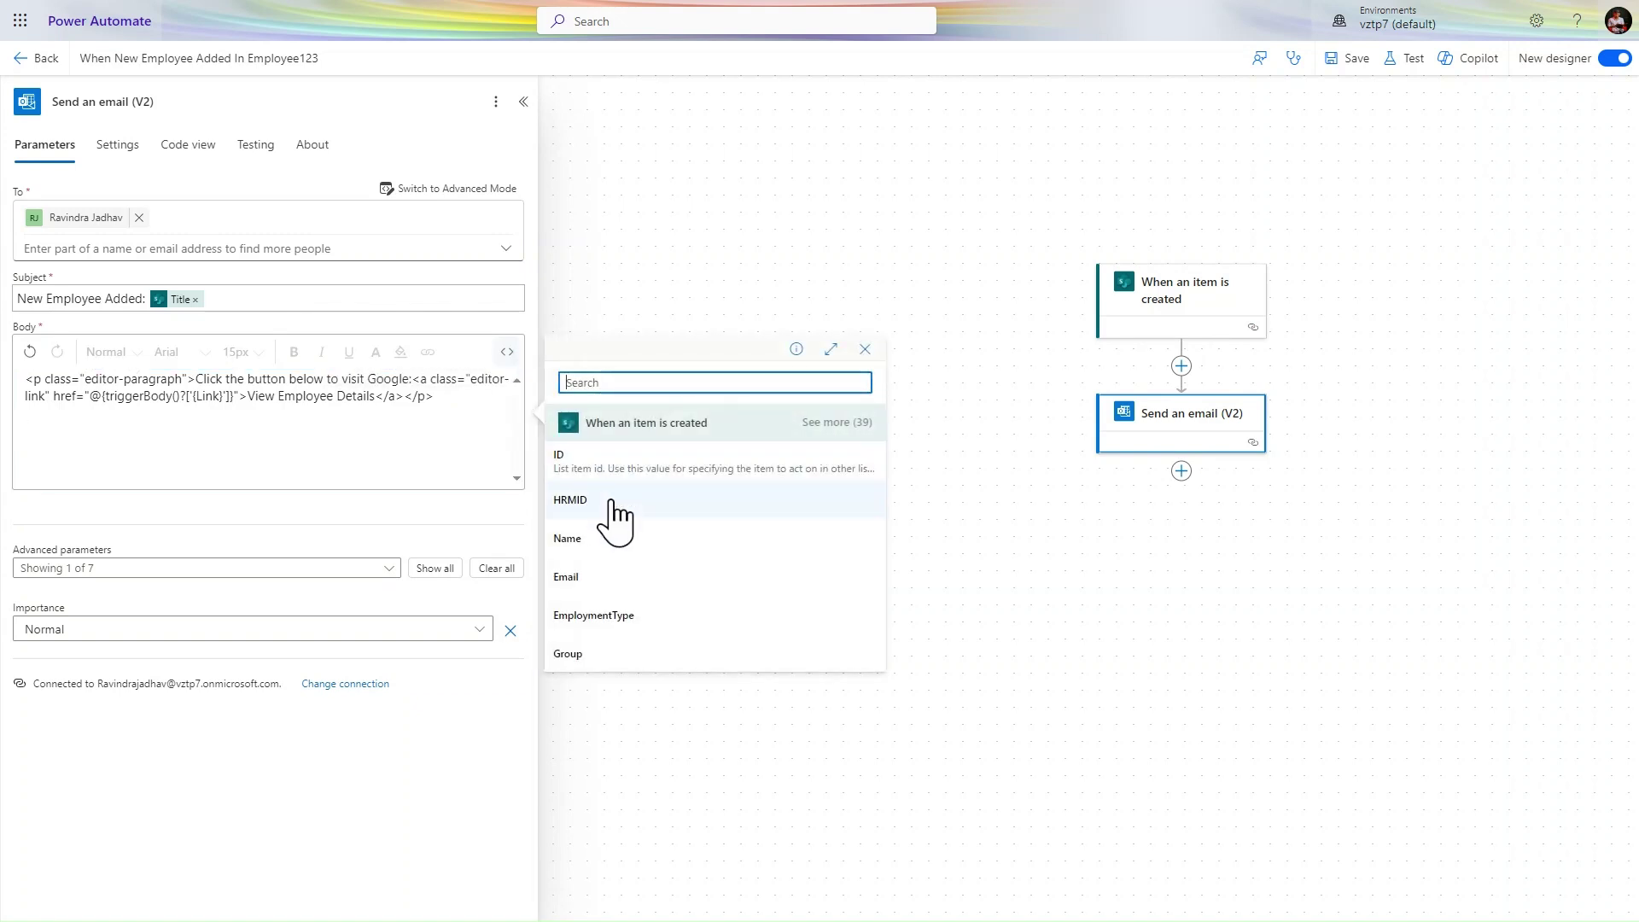
left_click(611, 501)
left_click(524, 427)
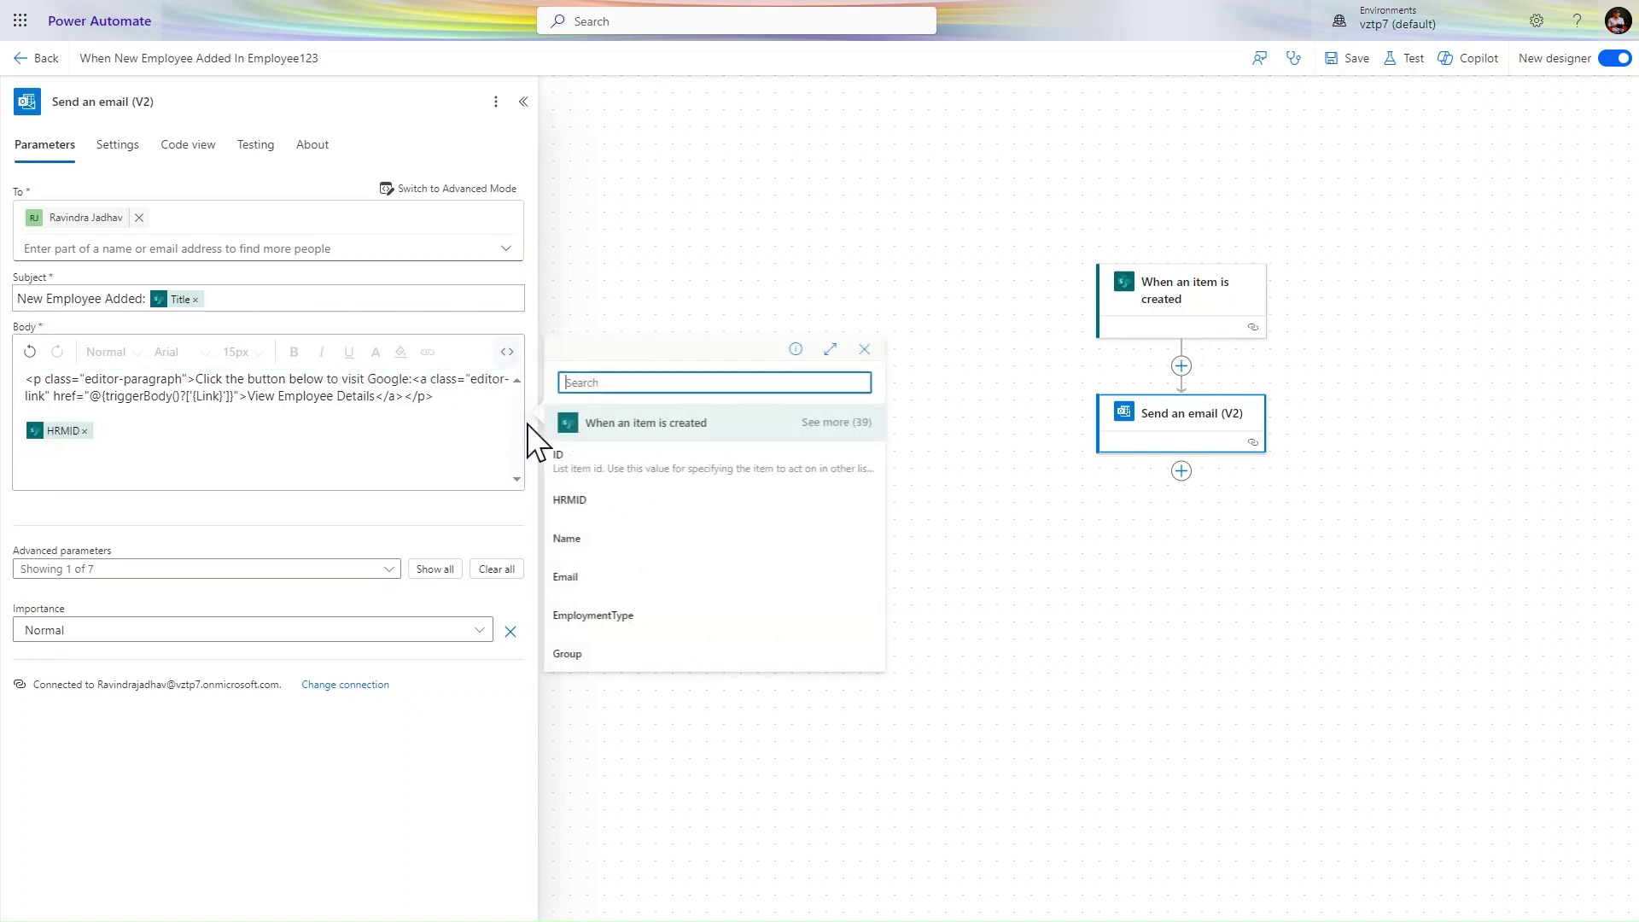
left_click(593, 537)
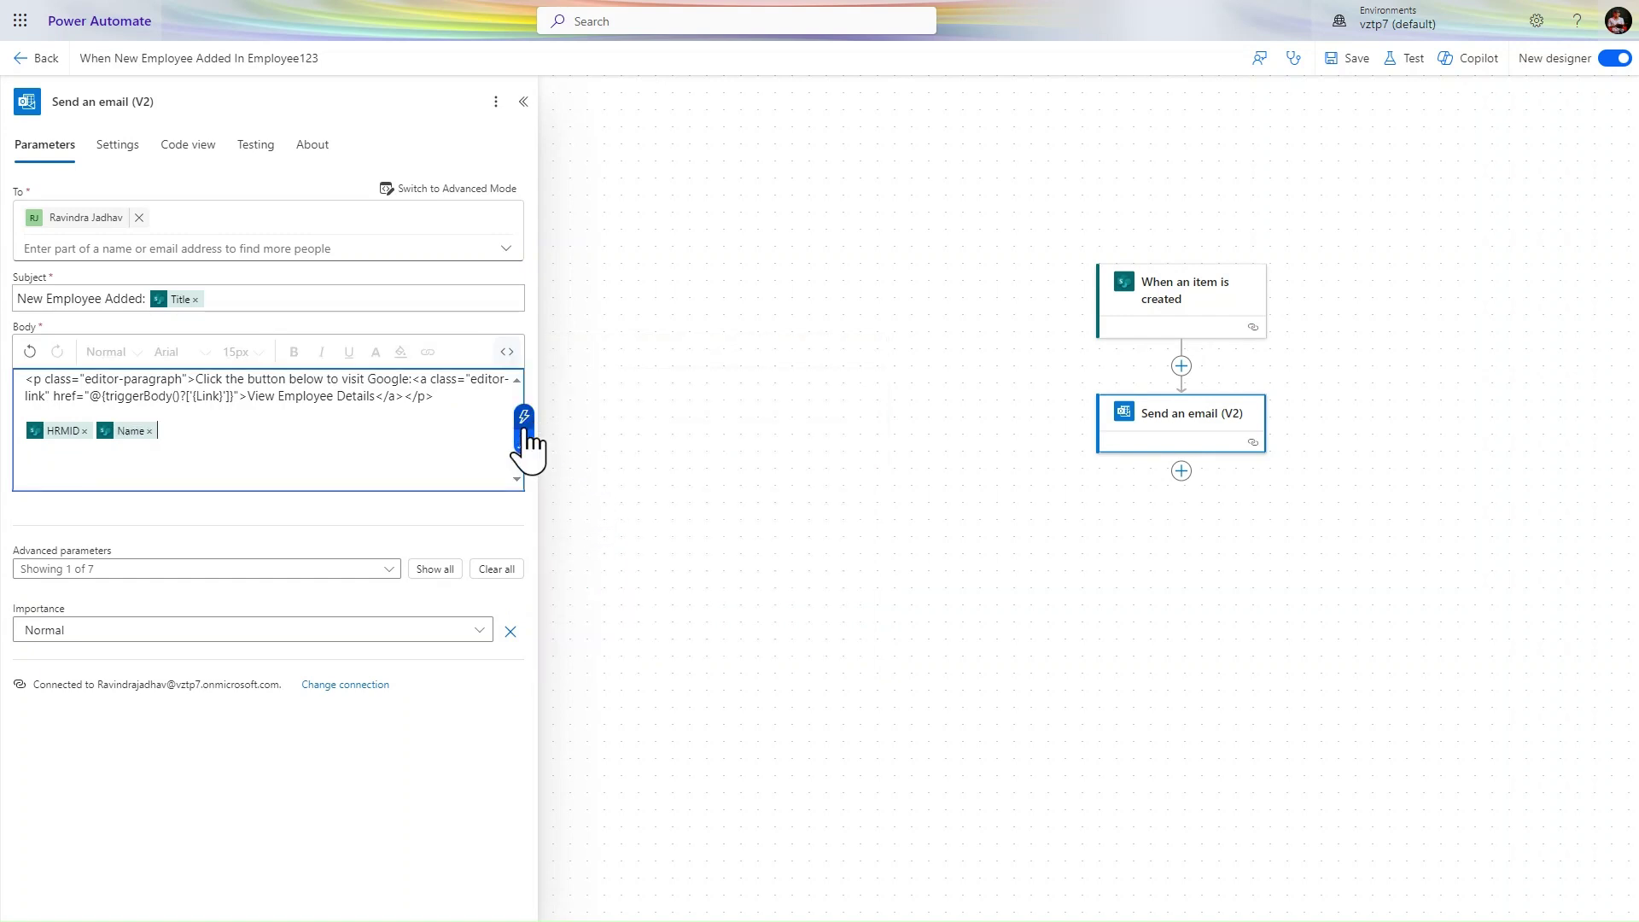
left_click(525, 426)
left_click(608, 575)
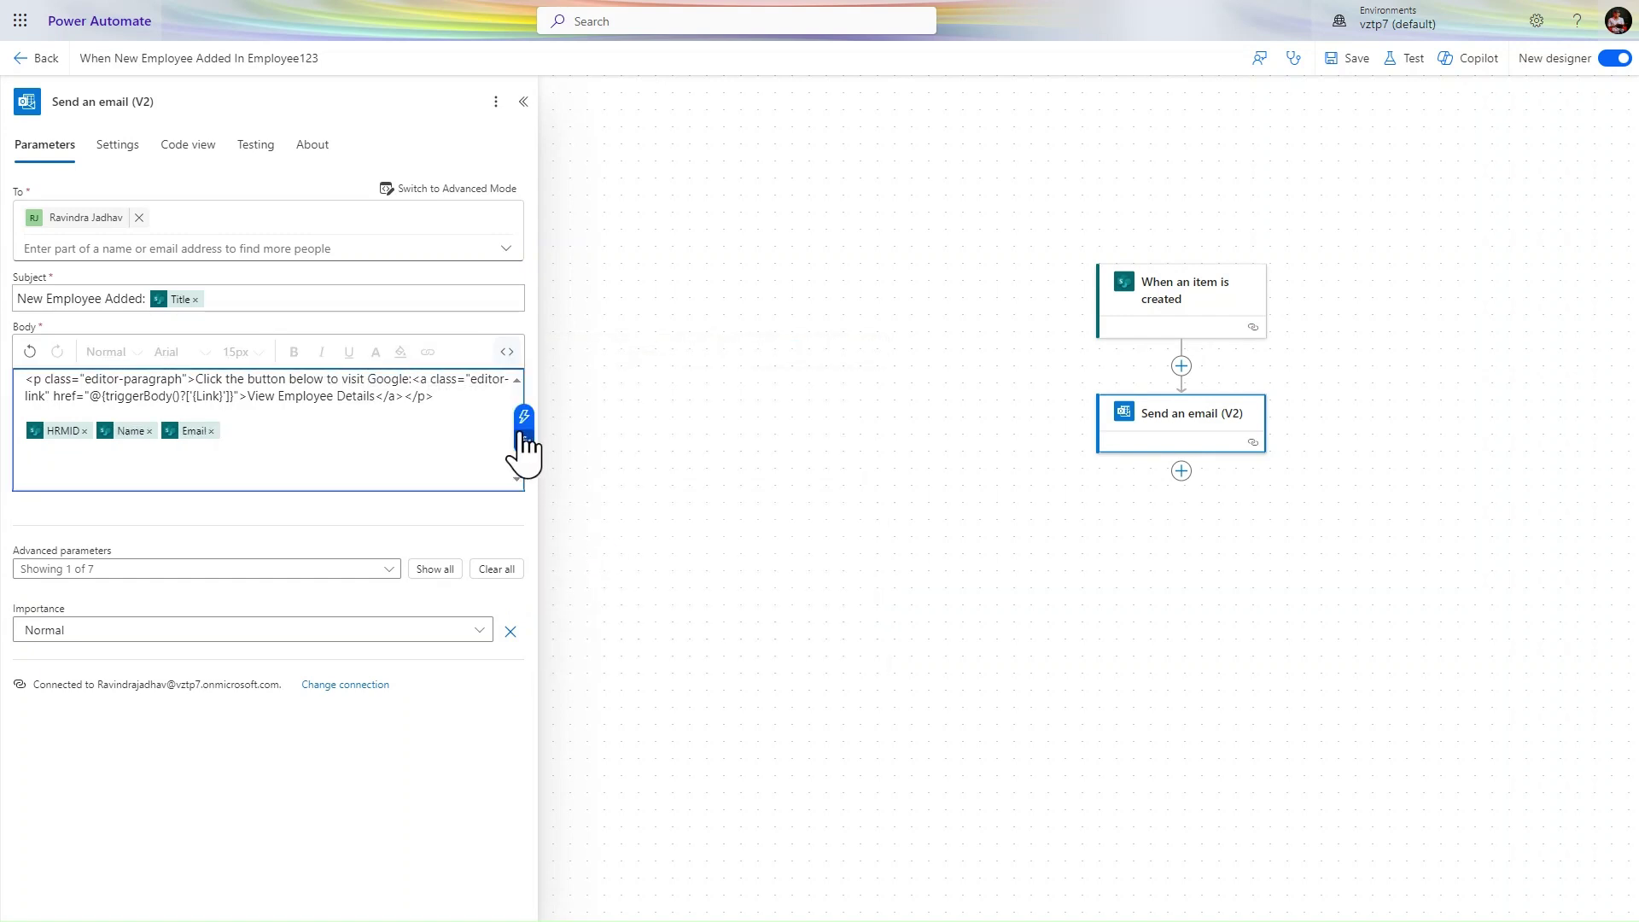
left_click(524, 424)
left_click(616, 614)
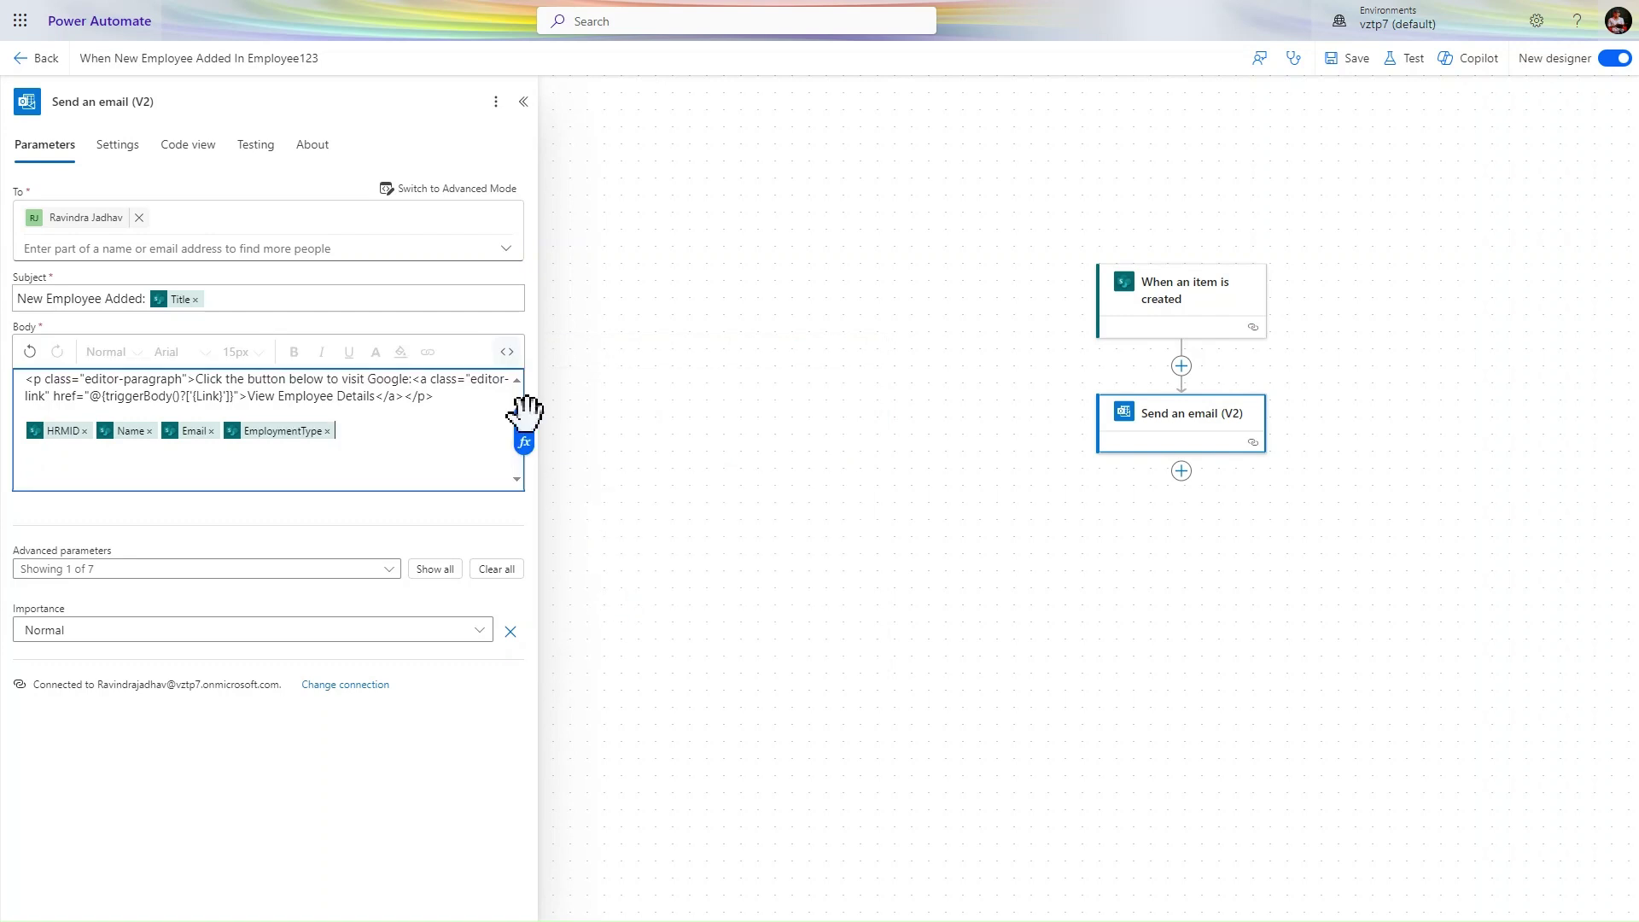
left_click(524, 427)
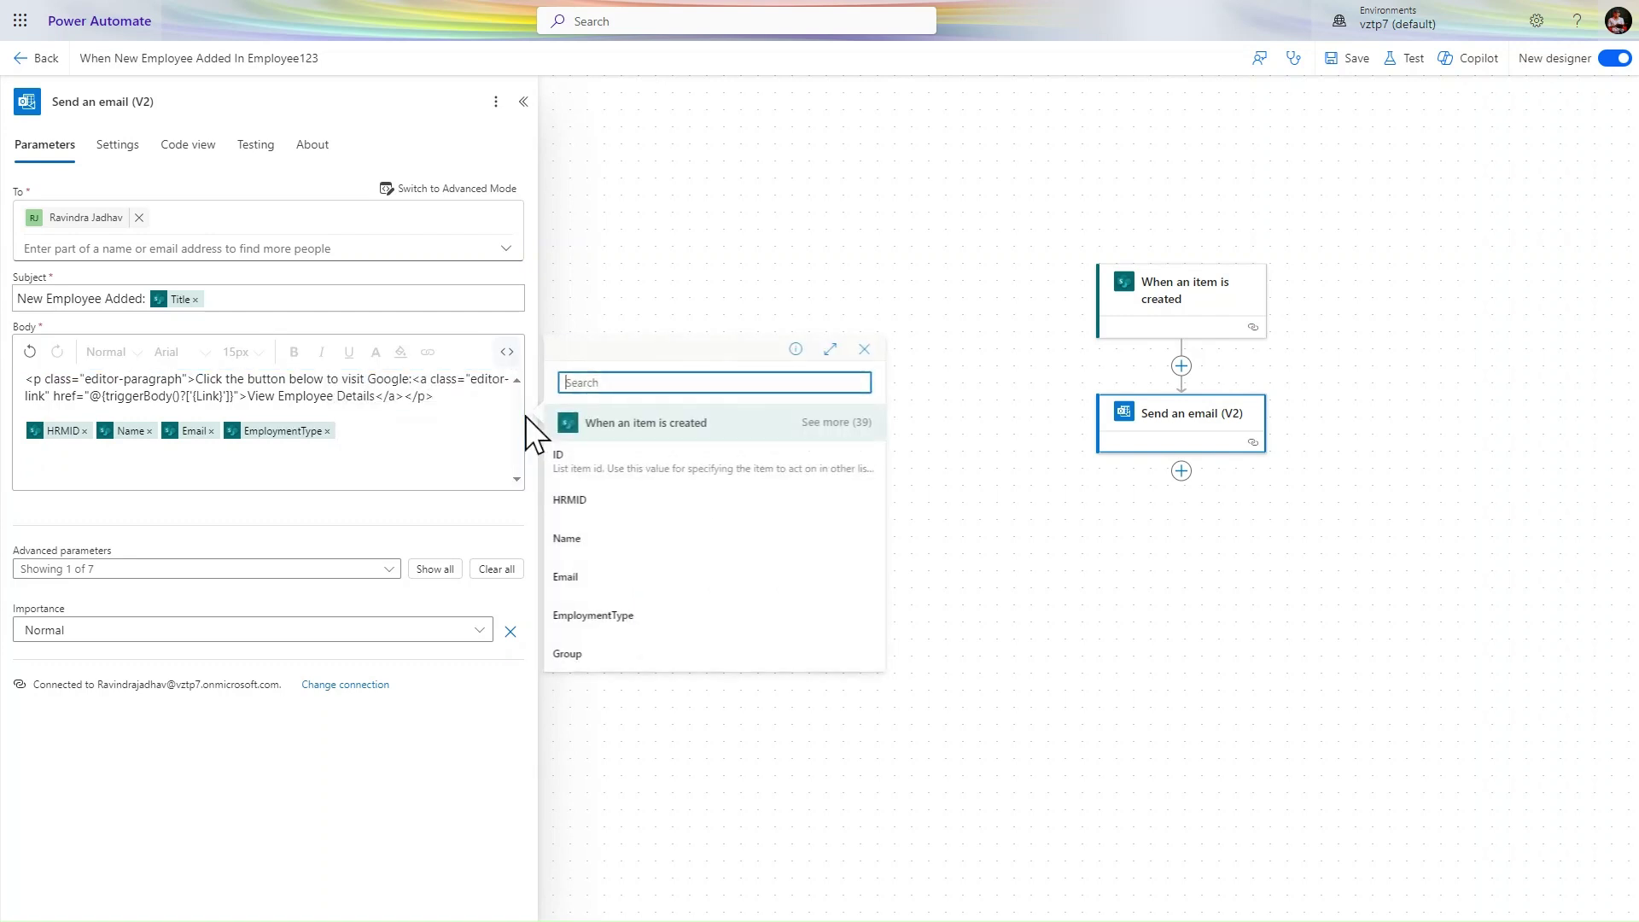
left_click(607, 654)
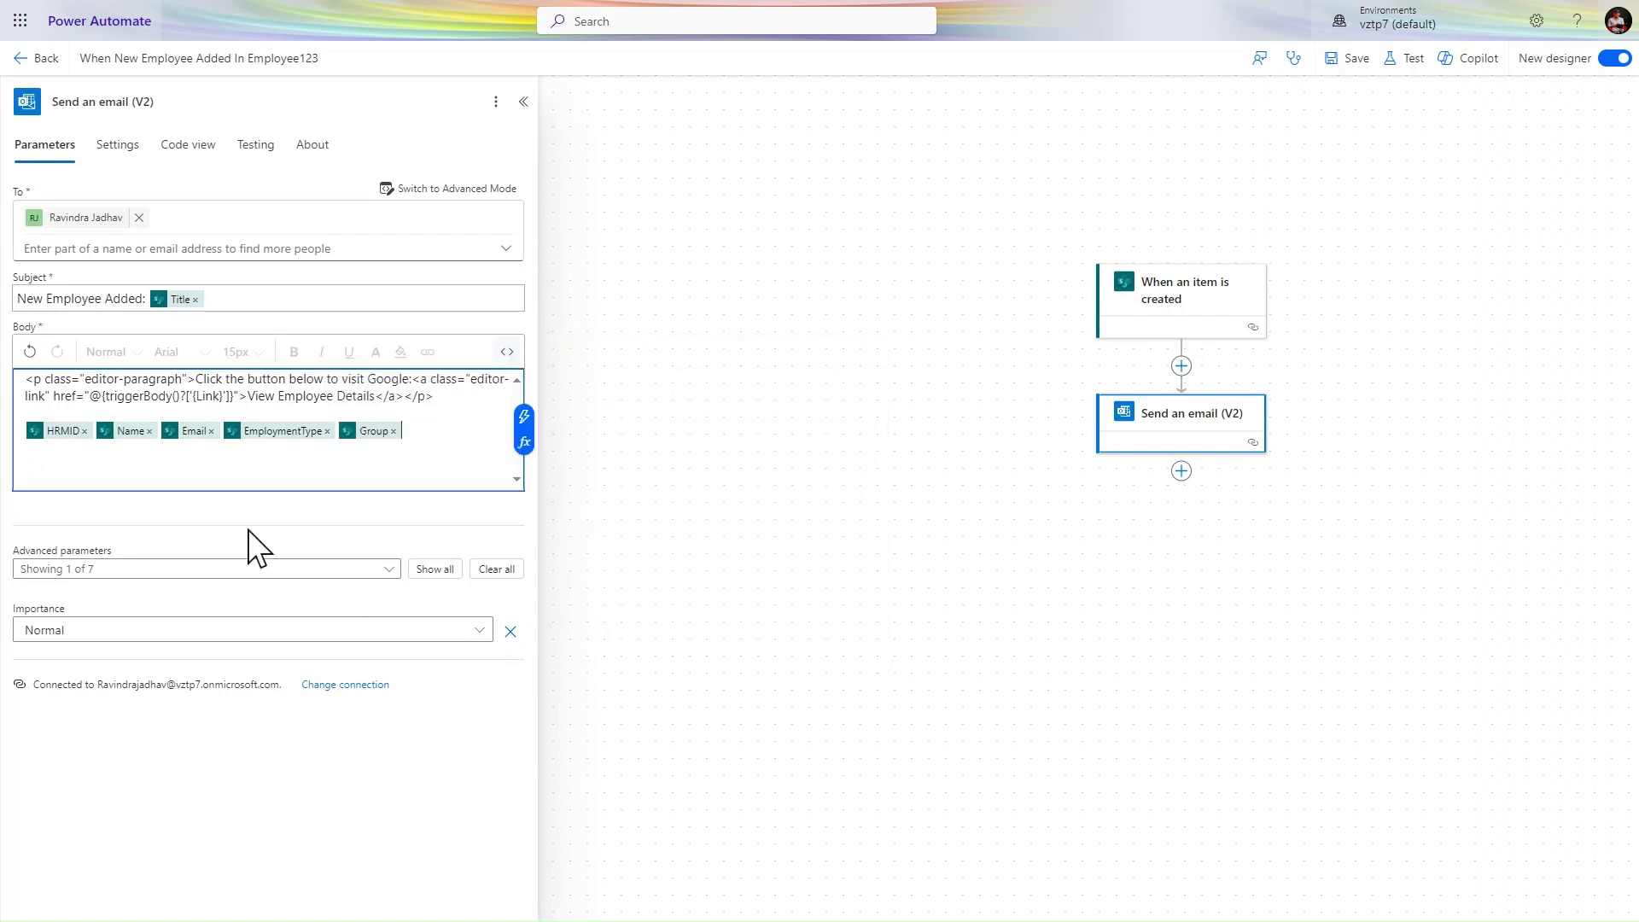
left_click(99, 415)
left_click(437, 427)
key("ctrl+a")
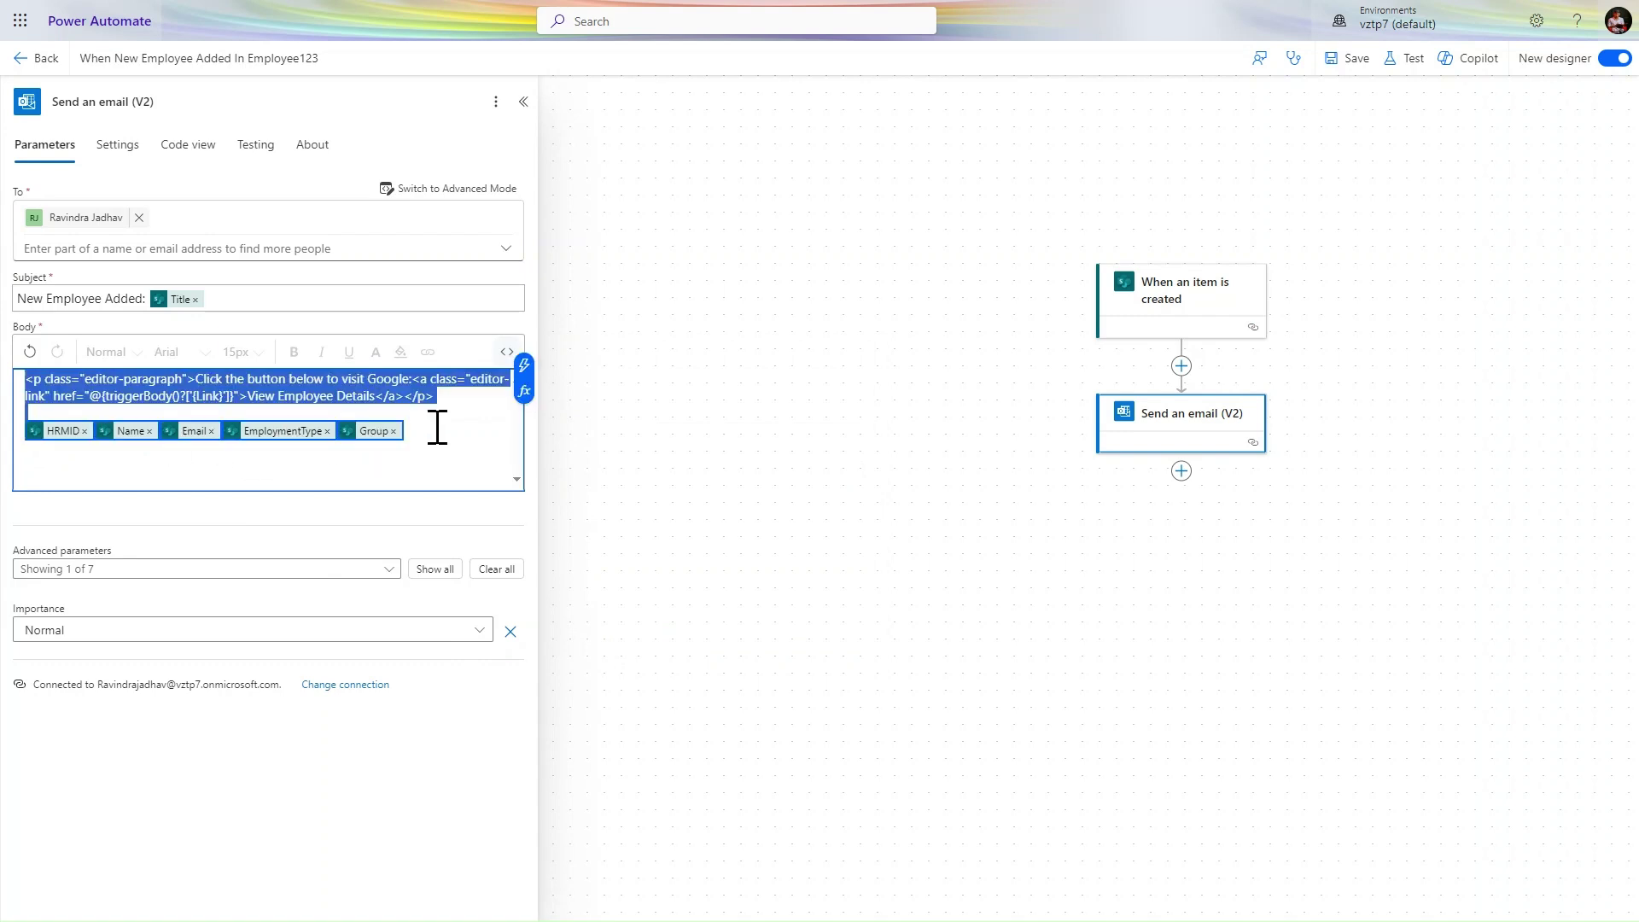
Ask ChatGPT for a card-style Send an email V2 button email, including the flow's HTML, and draft a card-view CSS follow-up.
mouse_move(750, 2)
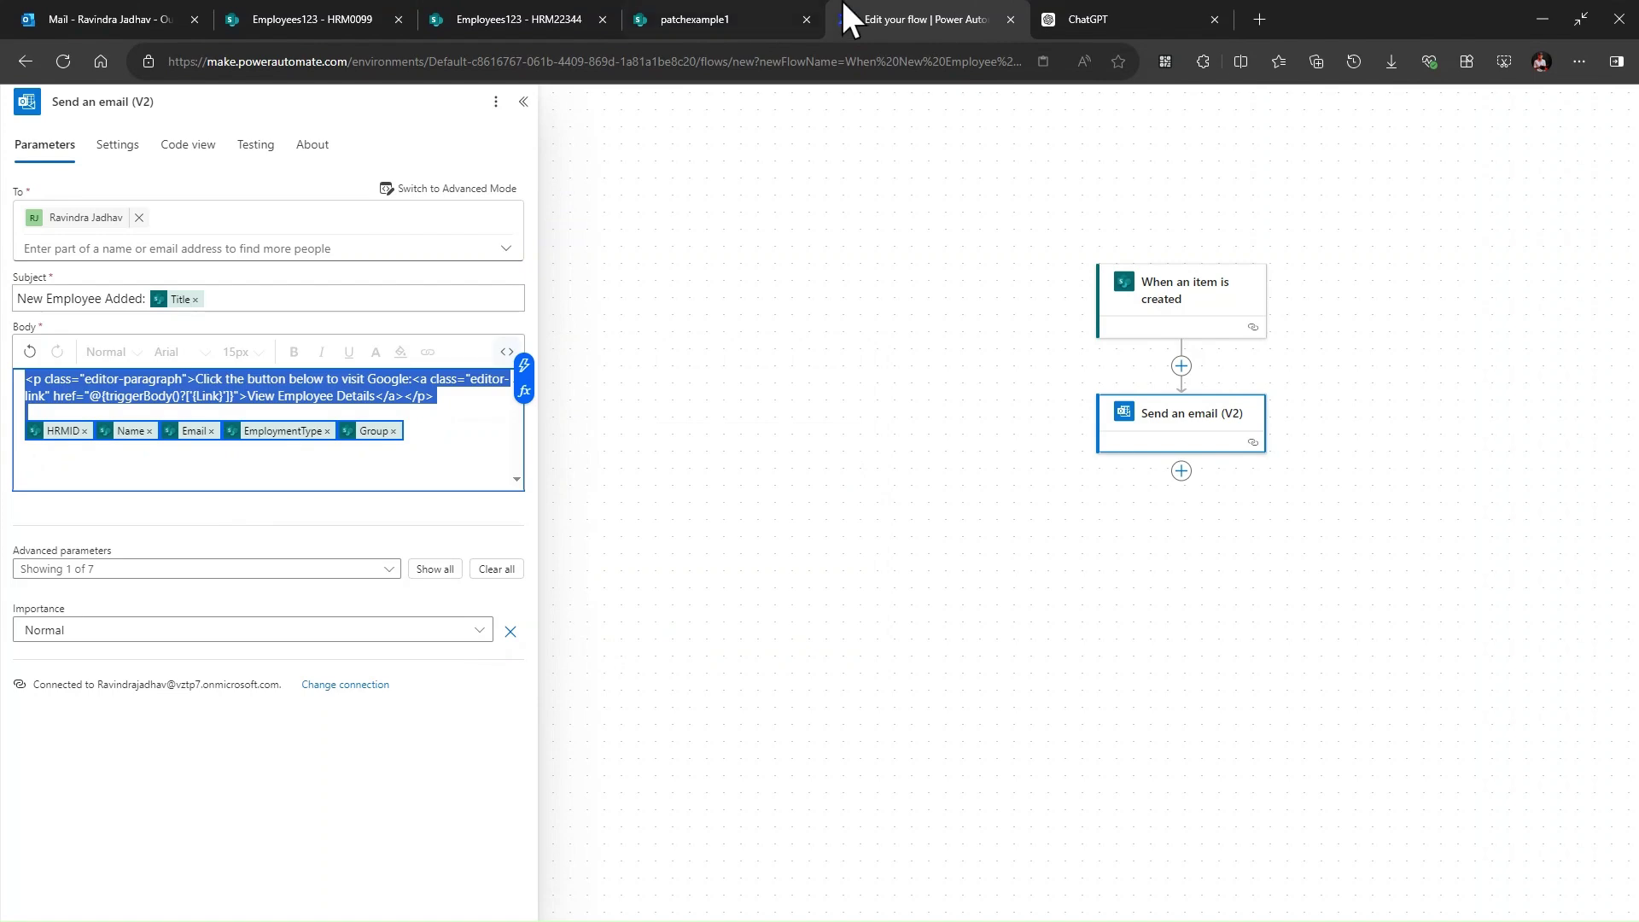
left_click(1089, 12)
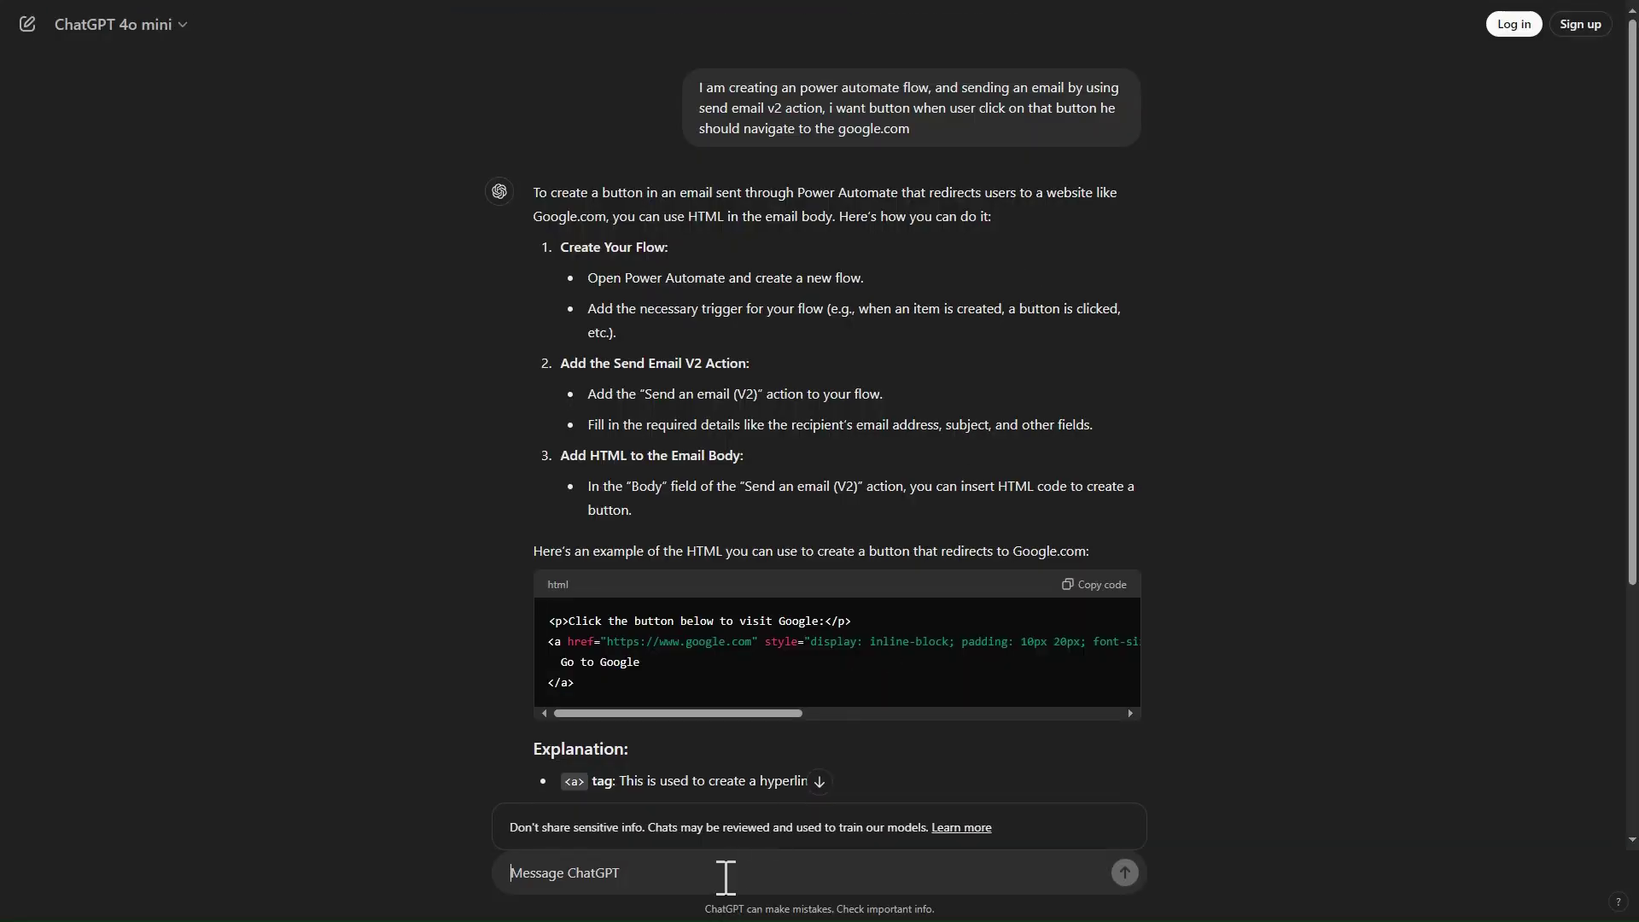
type("Hii, I am using an")
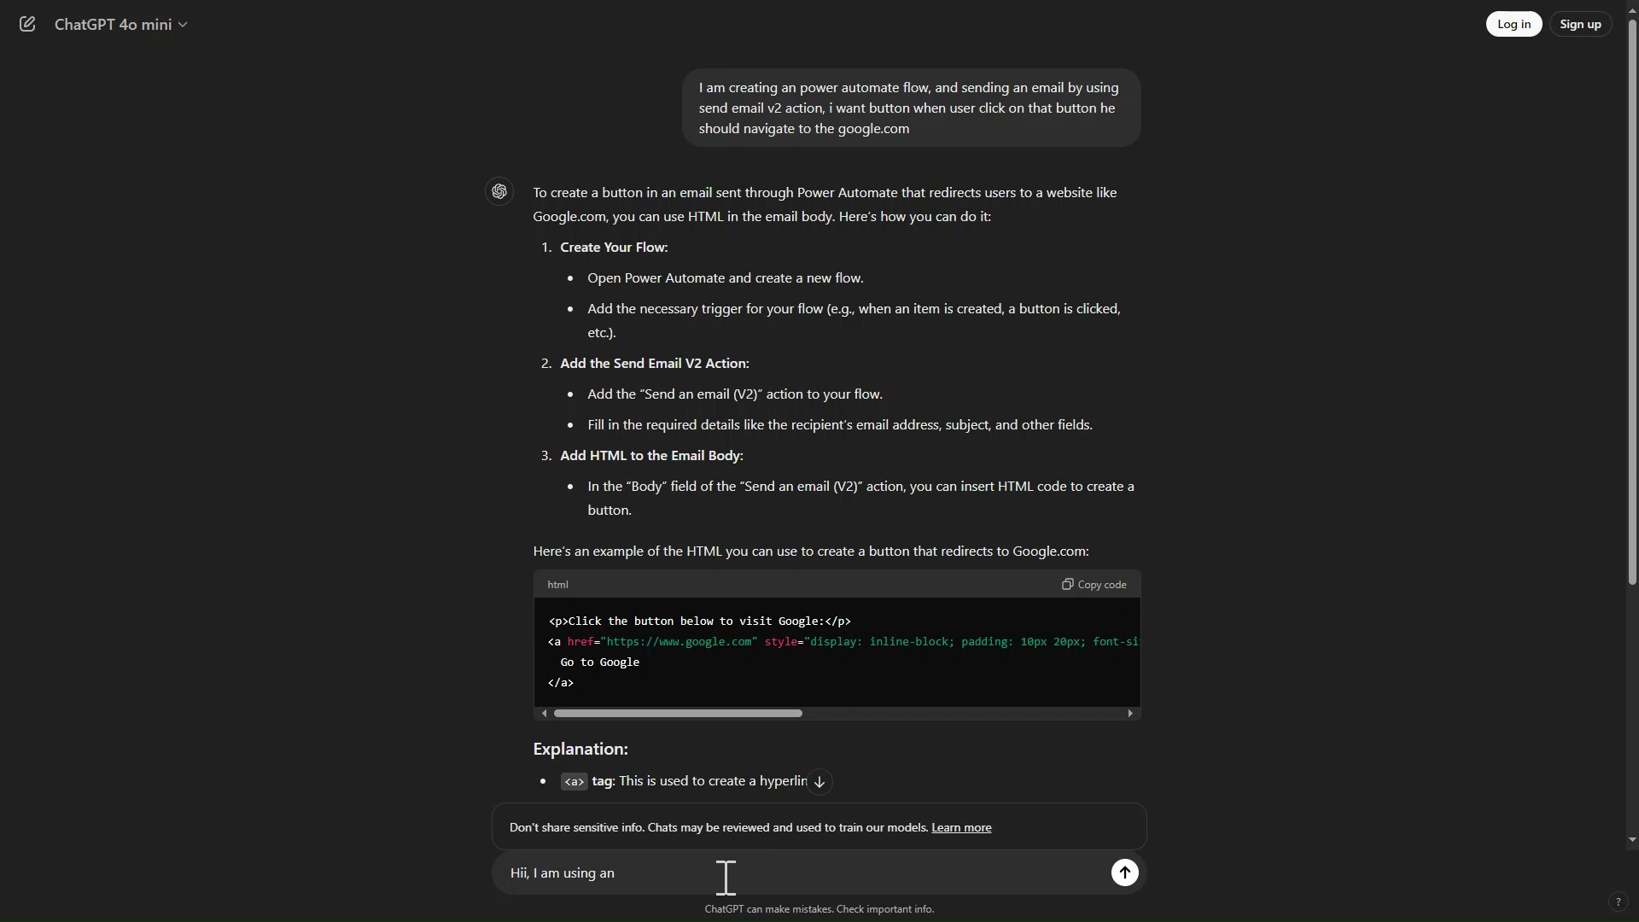
type("power automate send an v2 action i")
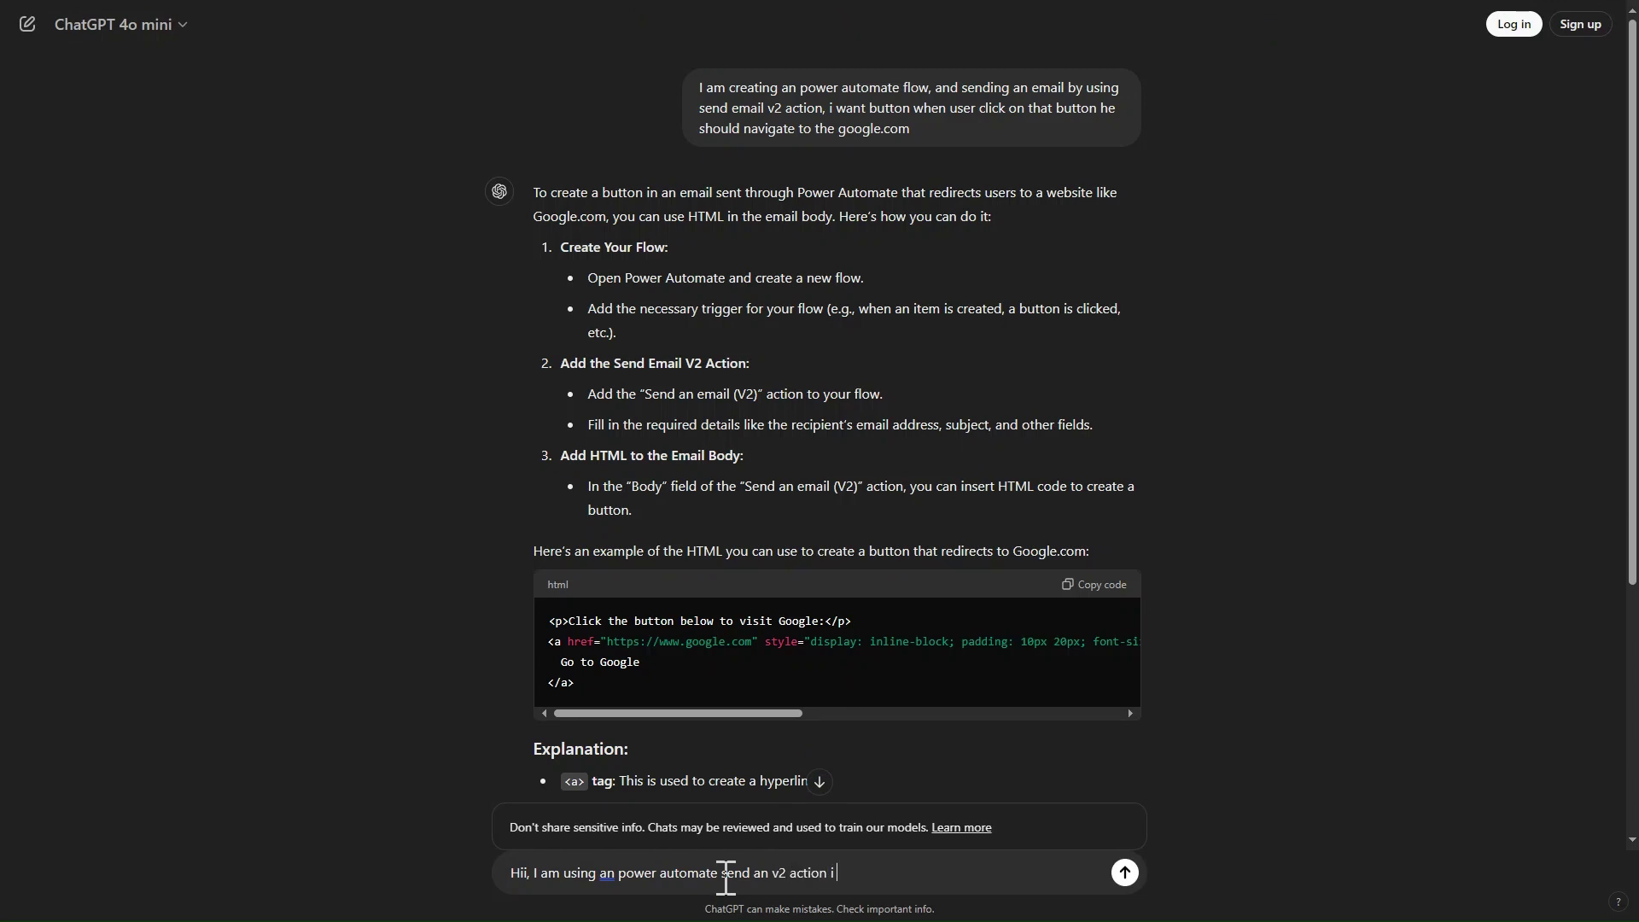
type("ant to send")
left_click(772, 872)
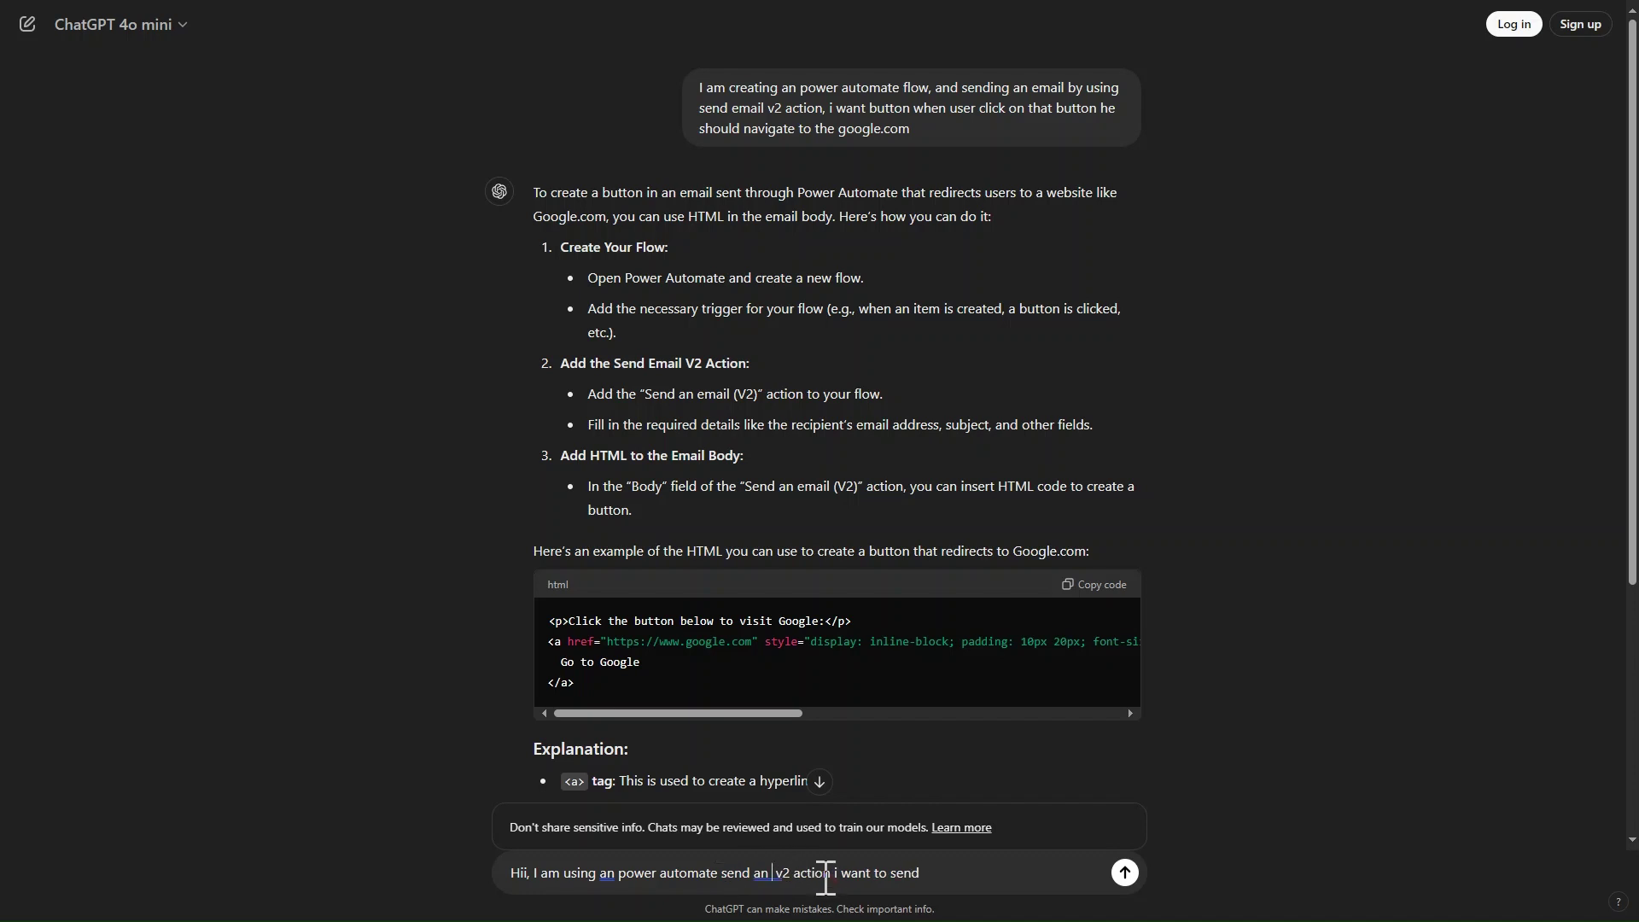
type("email")
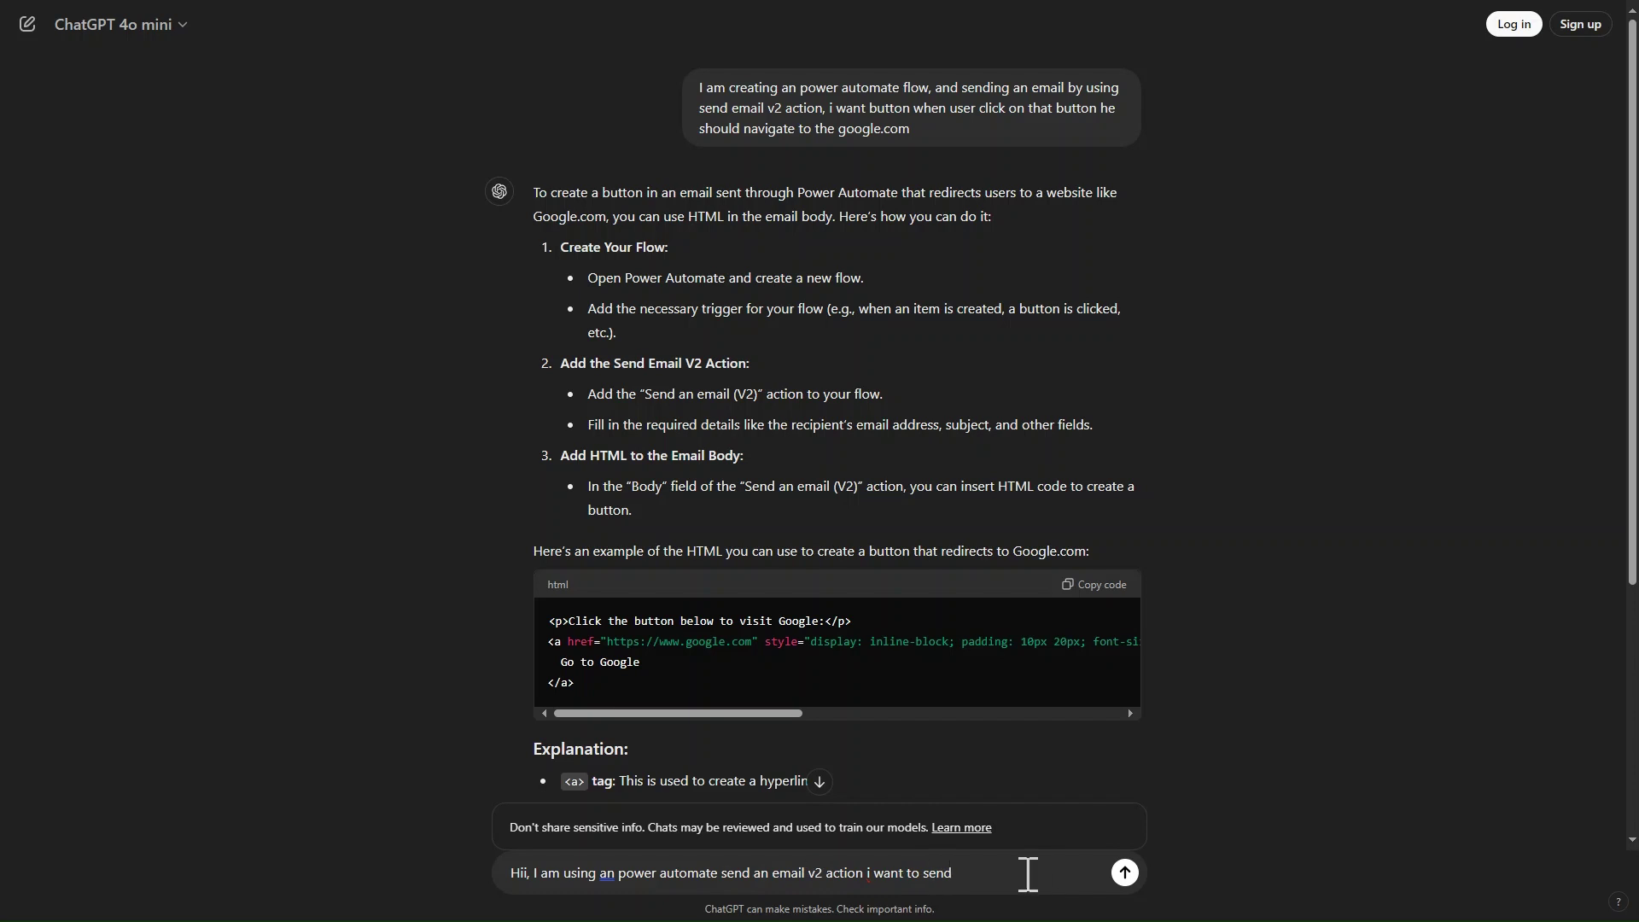
type(" v2 action i want to send an email to user with button make card ty")
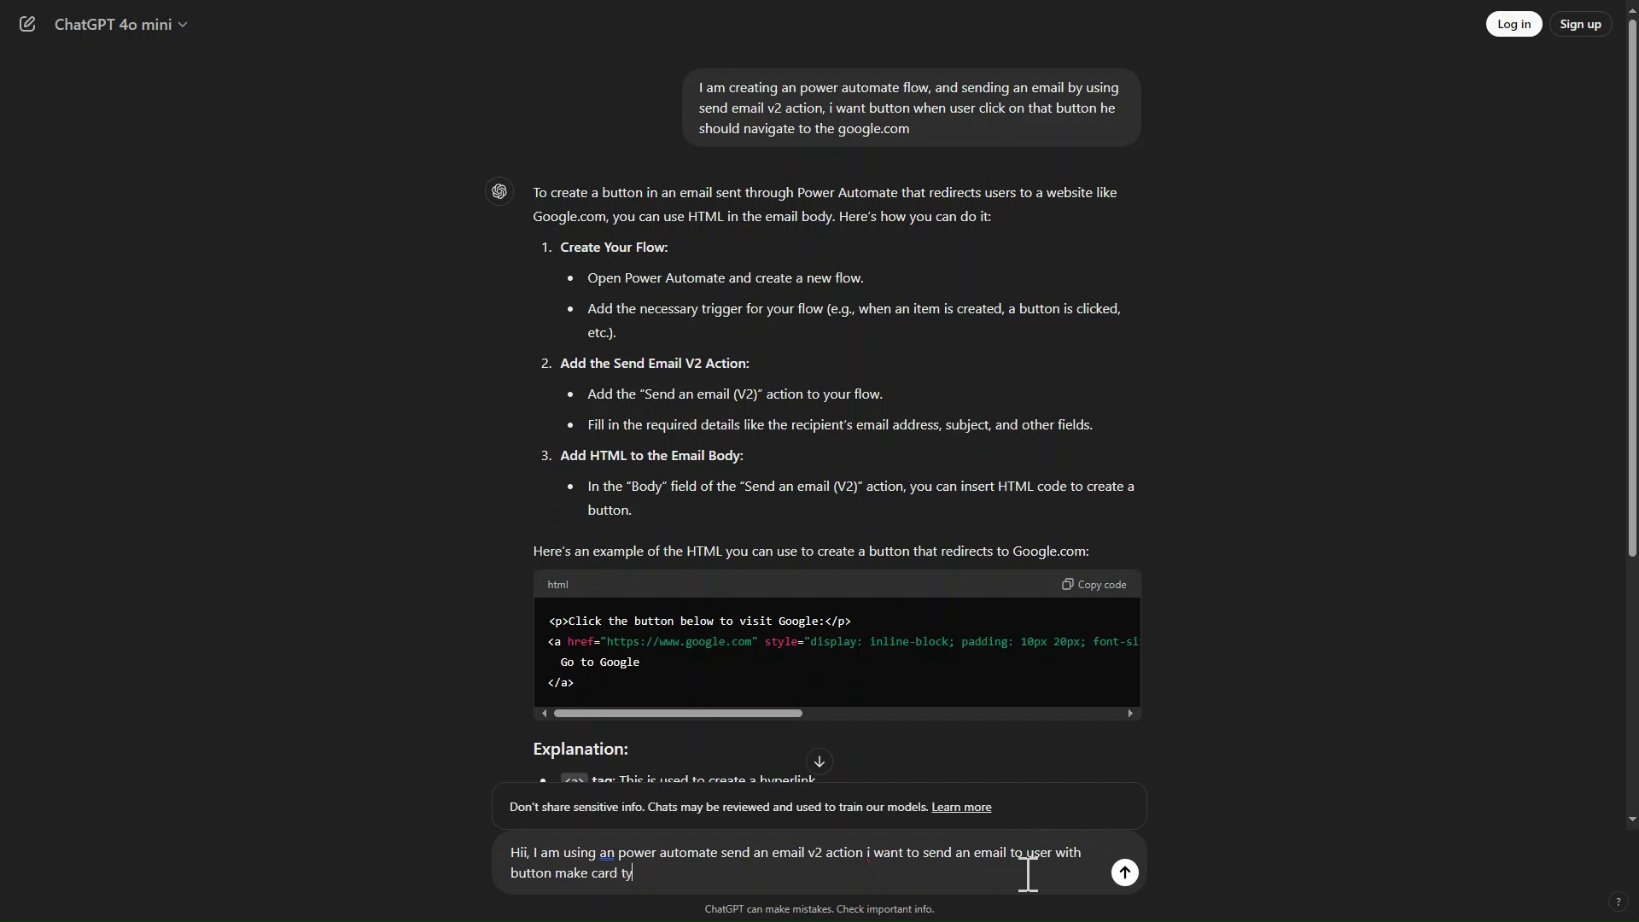
type("pe view ###")
type("<p class=\"editor-paragraph\">Click the button below to visit Google:<a class=\"editor-link\" href=\"@{triggerBody()?['{Link}']}\">View Employee Details</a></p>  @{triggerBody()?['Title']}@{triggerBody()?['field_1']}@{triggerBody()?['field_3']}@{triggerBody()?['field_4']}@{triggerBody()?['field_5']}")
key("Return")
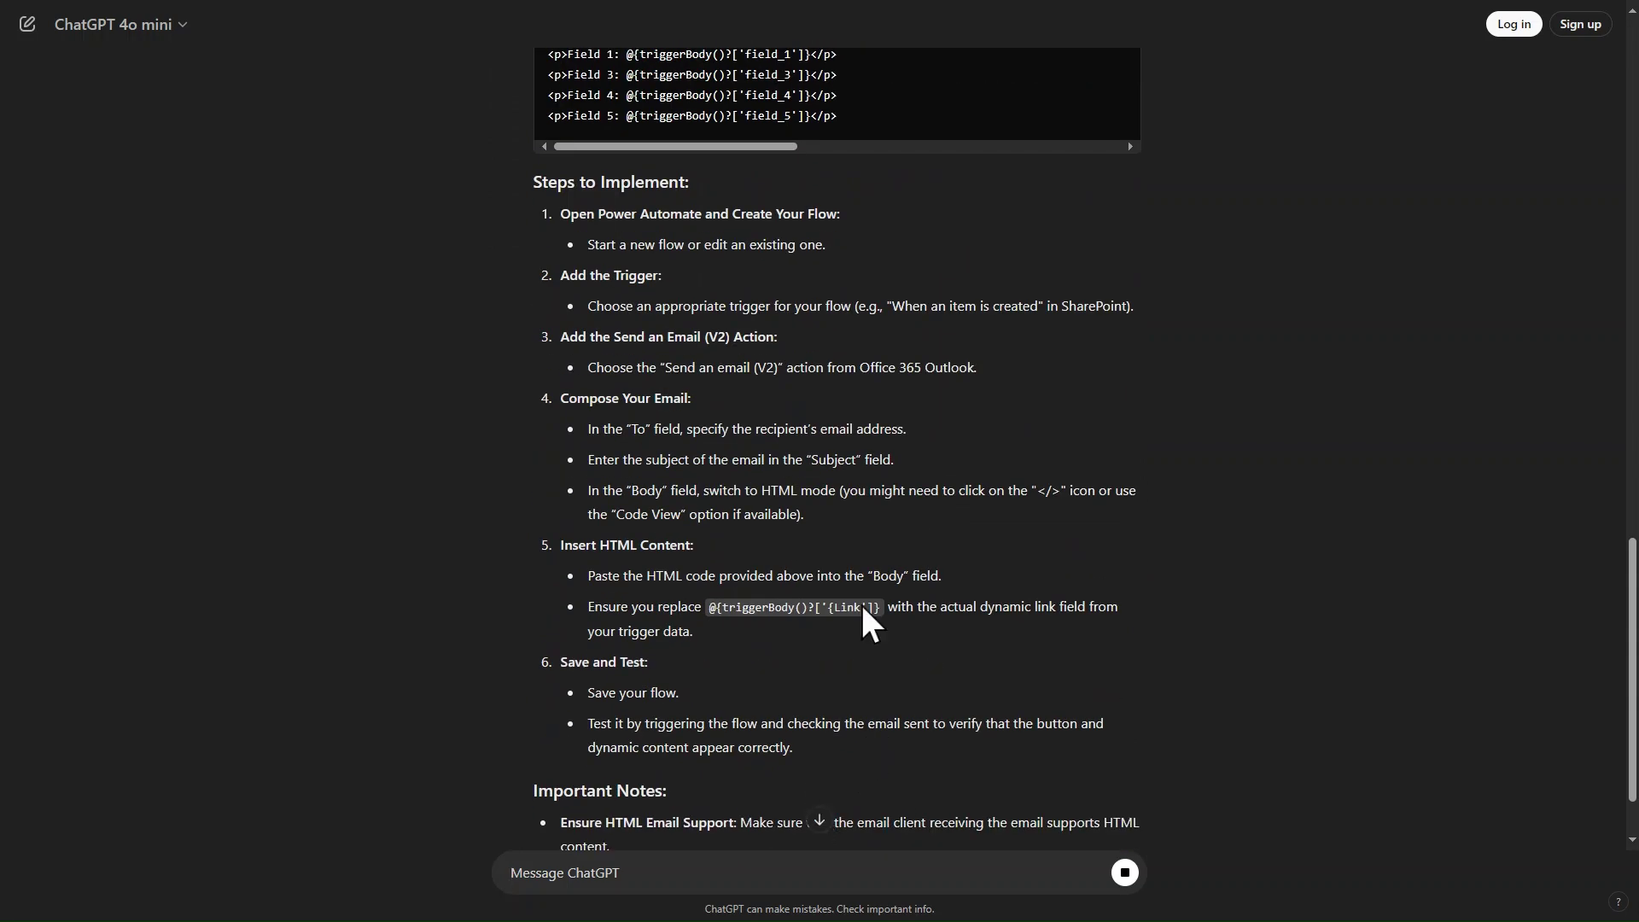
type("add css to look like card")
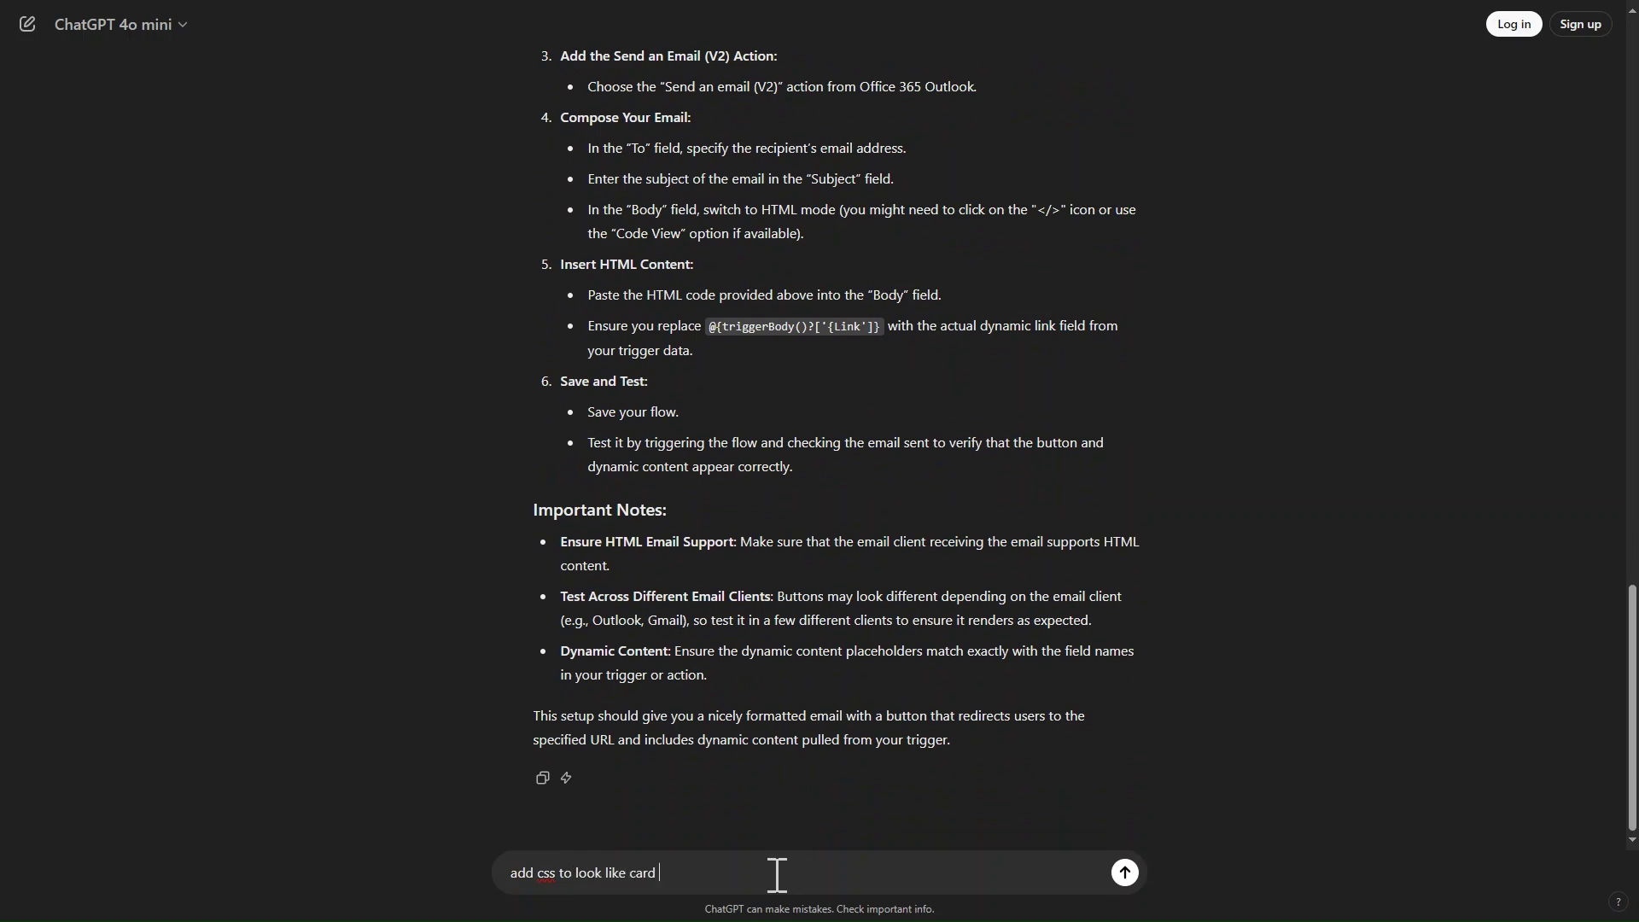
type(" view")
Send the card-view CSS follow-up and ask what format to use in Power Automate.
key("Return")
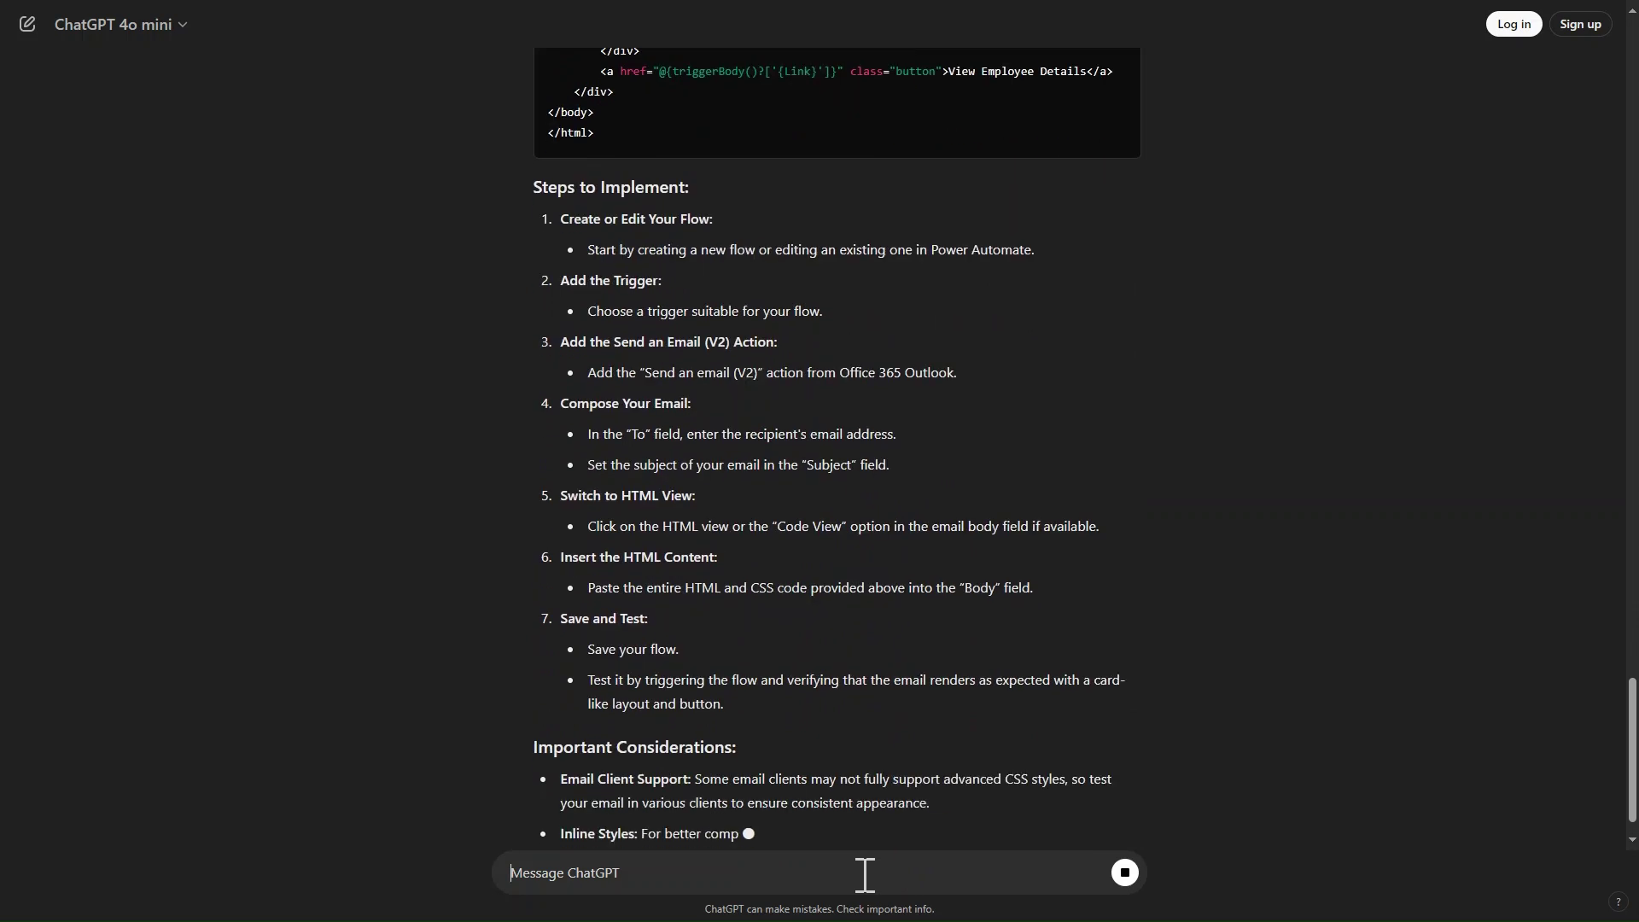
type("in po")
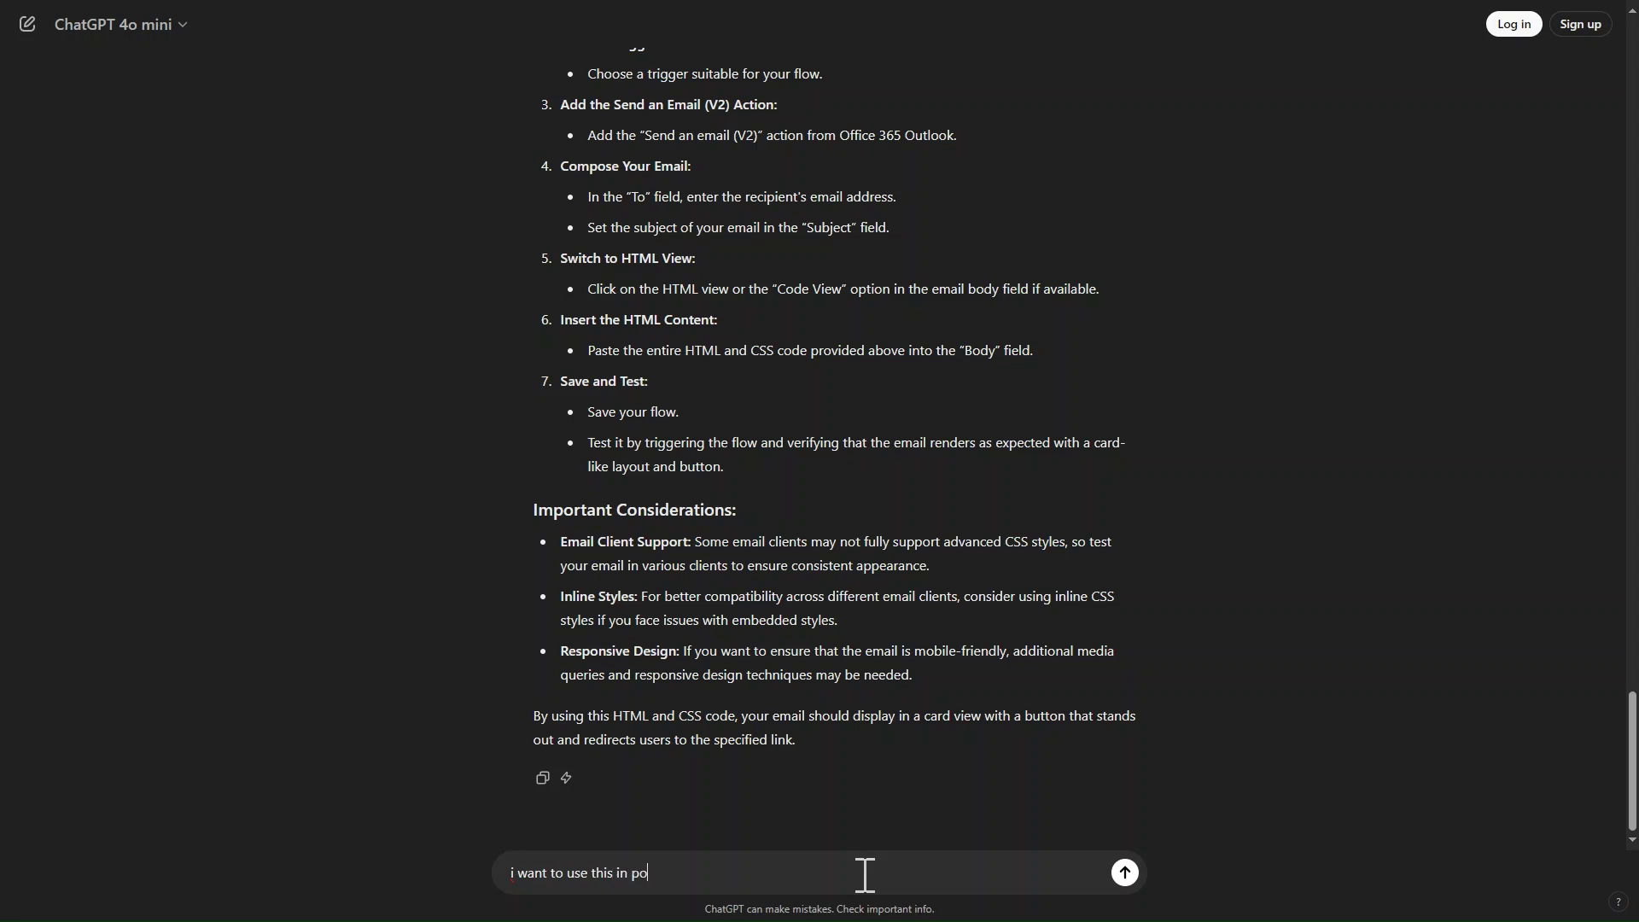
type("wer automate send email v2 action body give me that formate")
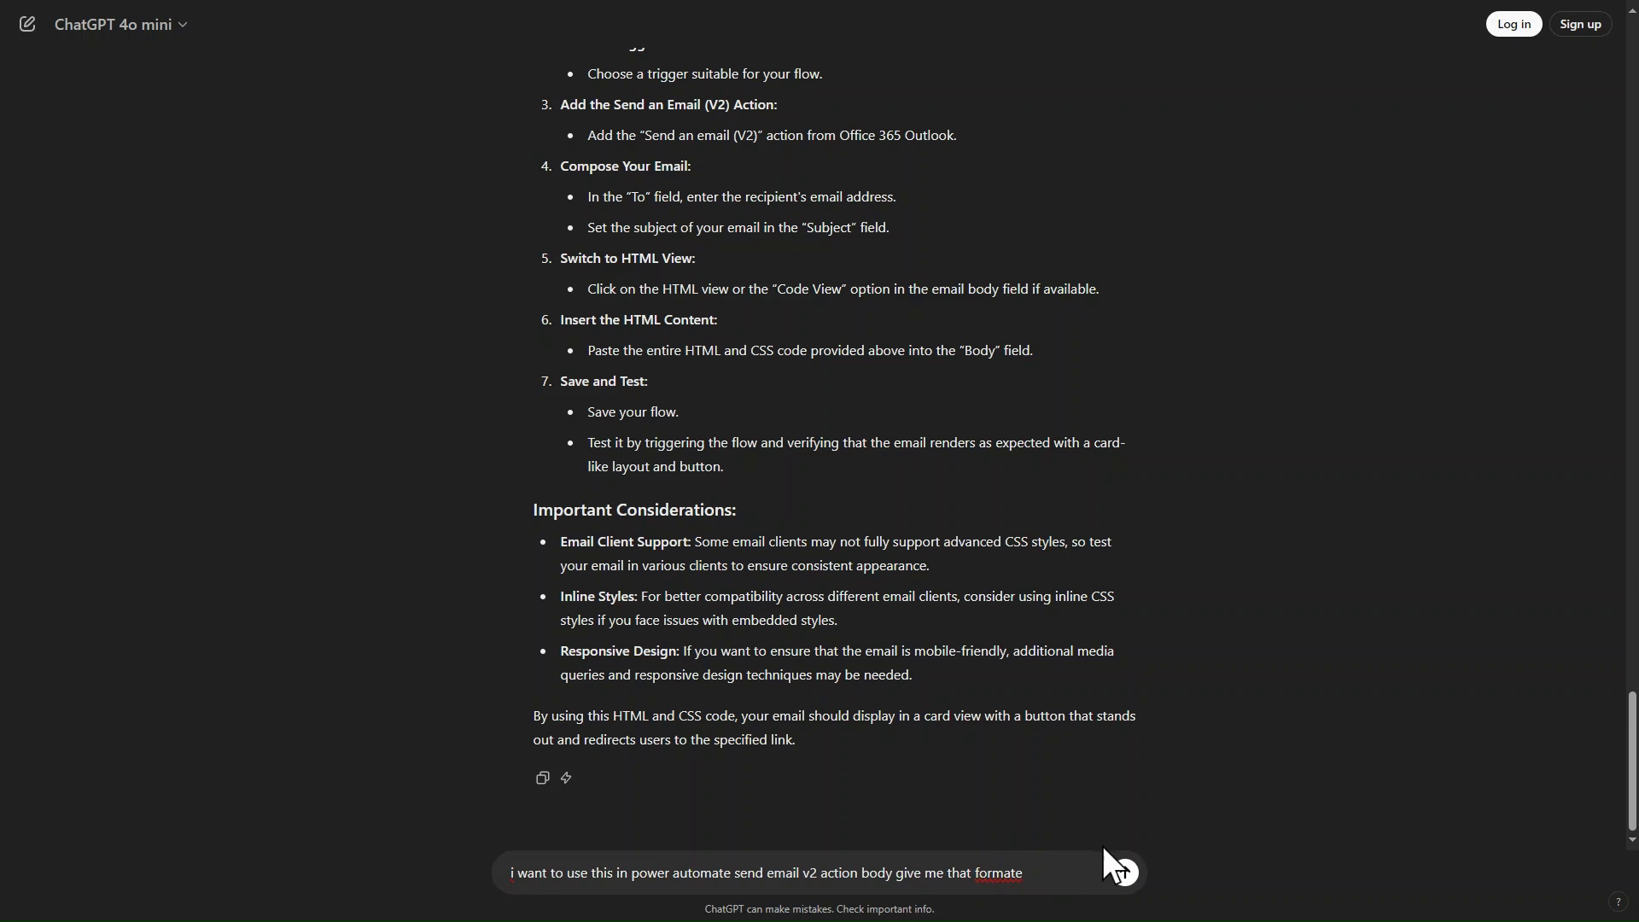
key("BackSpace")
left_click(1123, 874)
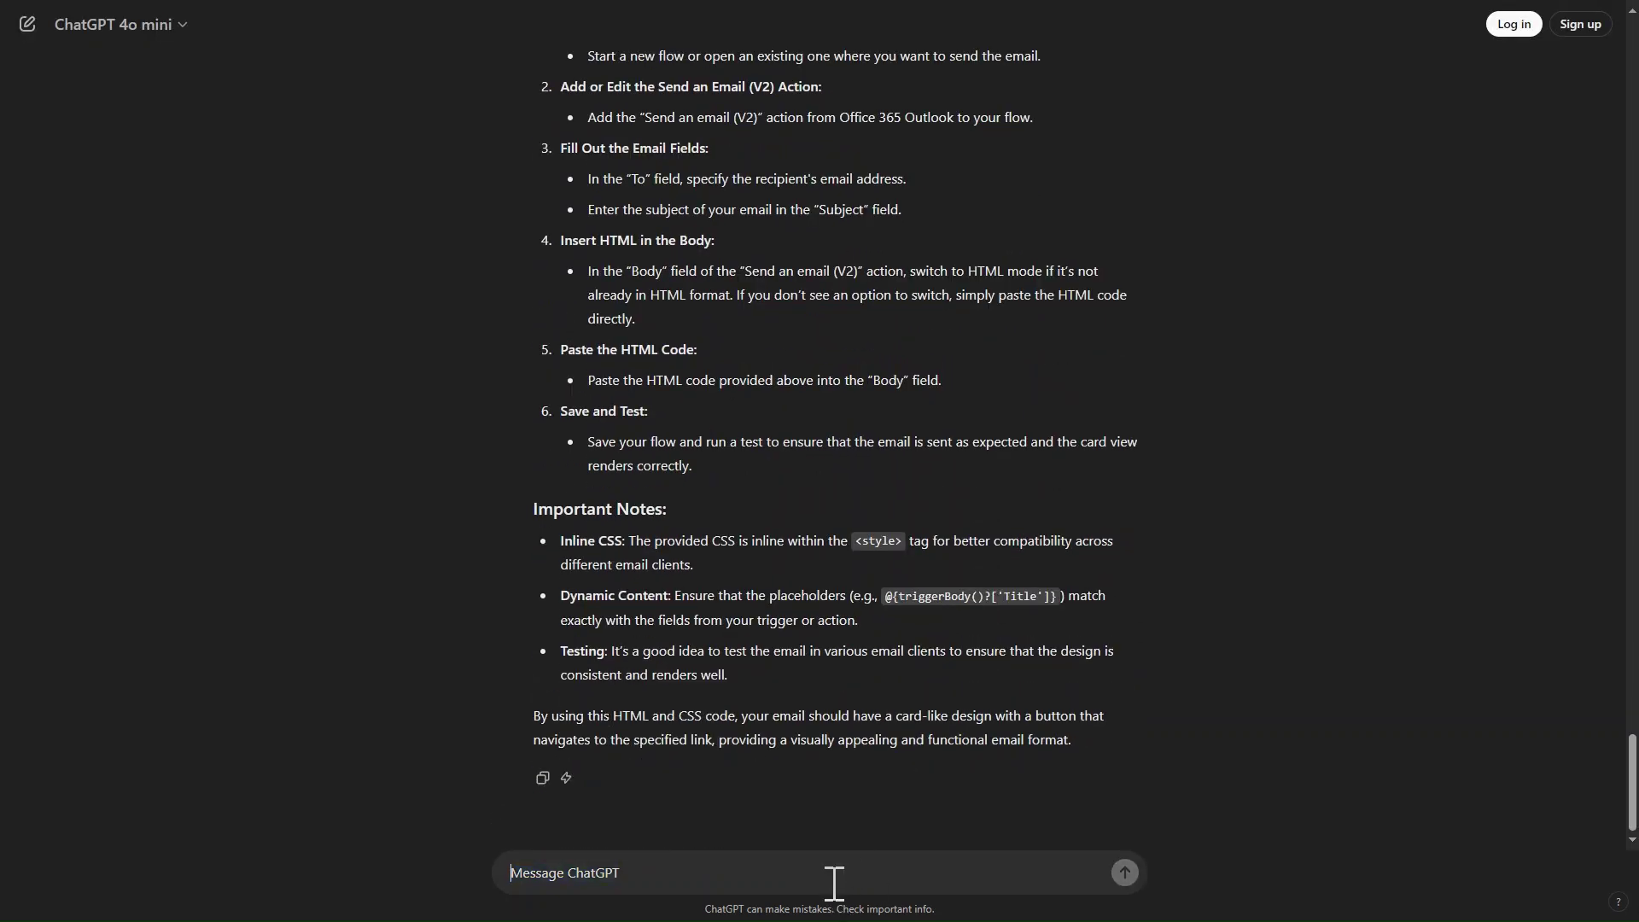
Review the reply and select the card block of the returned HTML.
scroll(952, 273, "up", 10)
scroll(951, 270, "down", 3)
left_click_drag(595, 495, 663, 658)
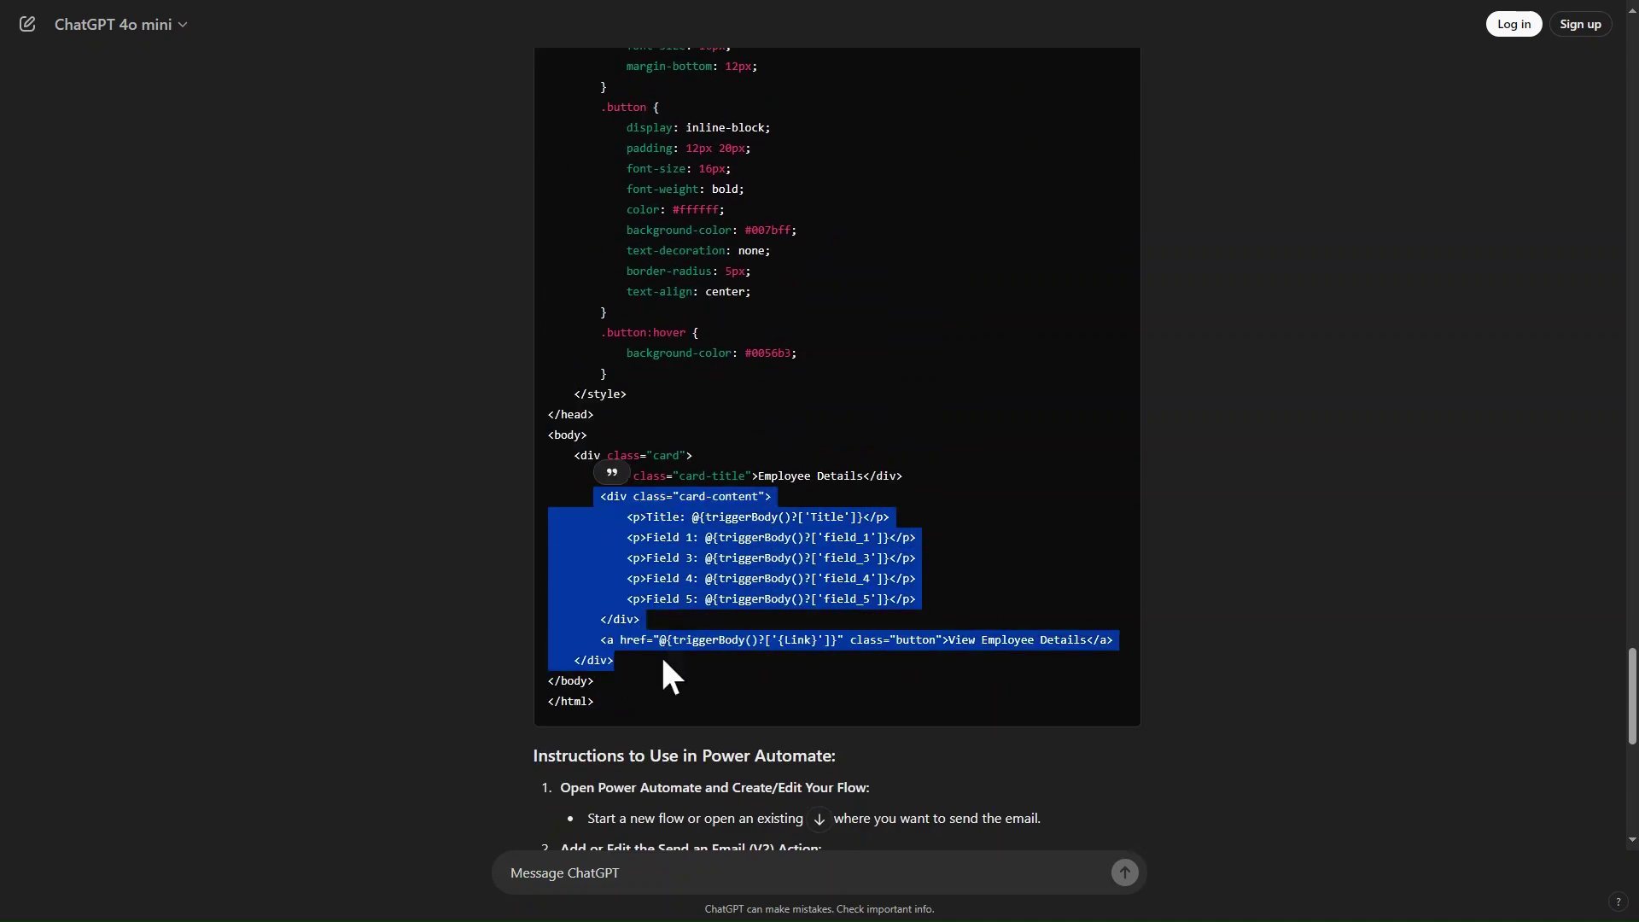
left_click(739, 442)
left_click_drag(569, 455, 653, 658)
Ask ChatGPT 'give me Inline css' for an inline-styled version of the card HTML.
left_click(708, 879)
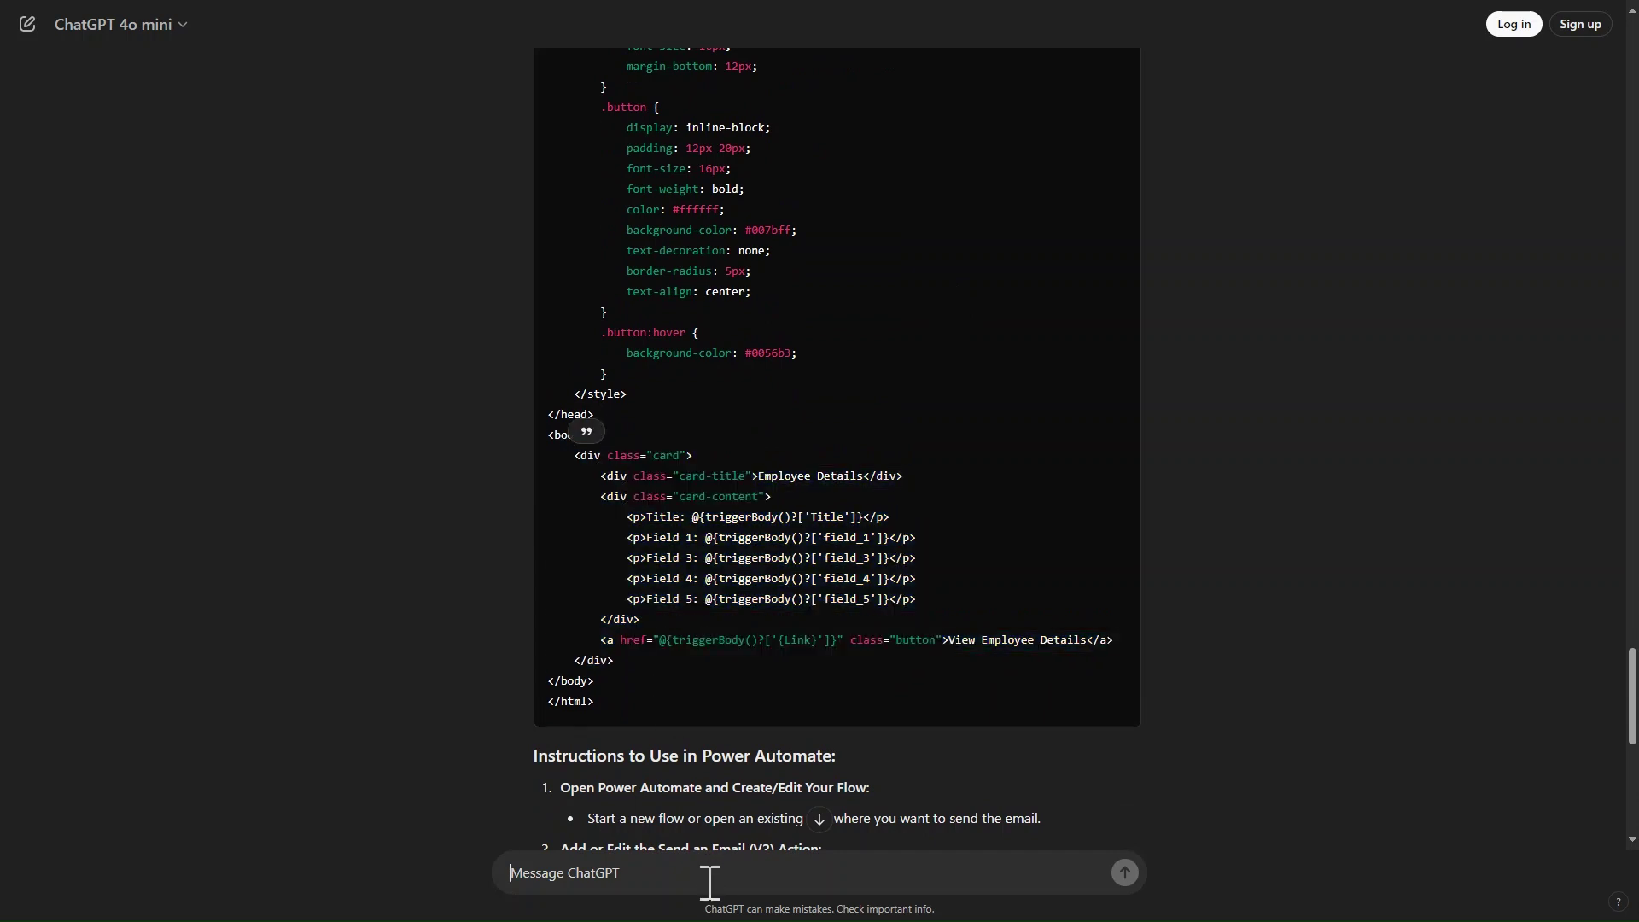
type("give me Inline css")
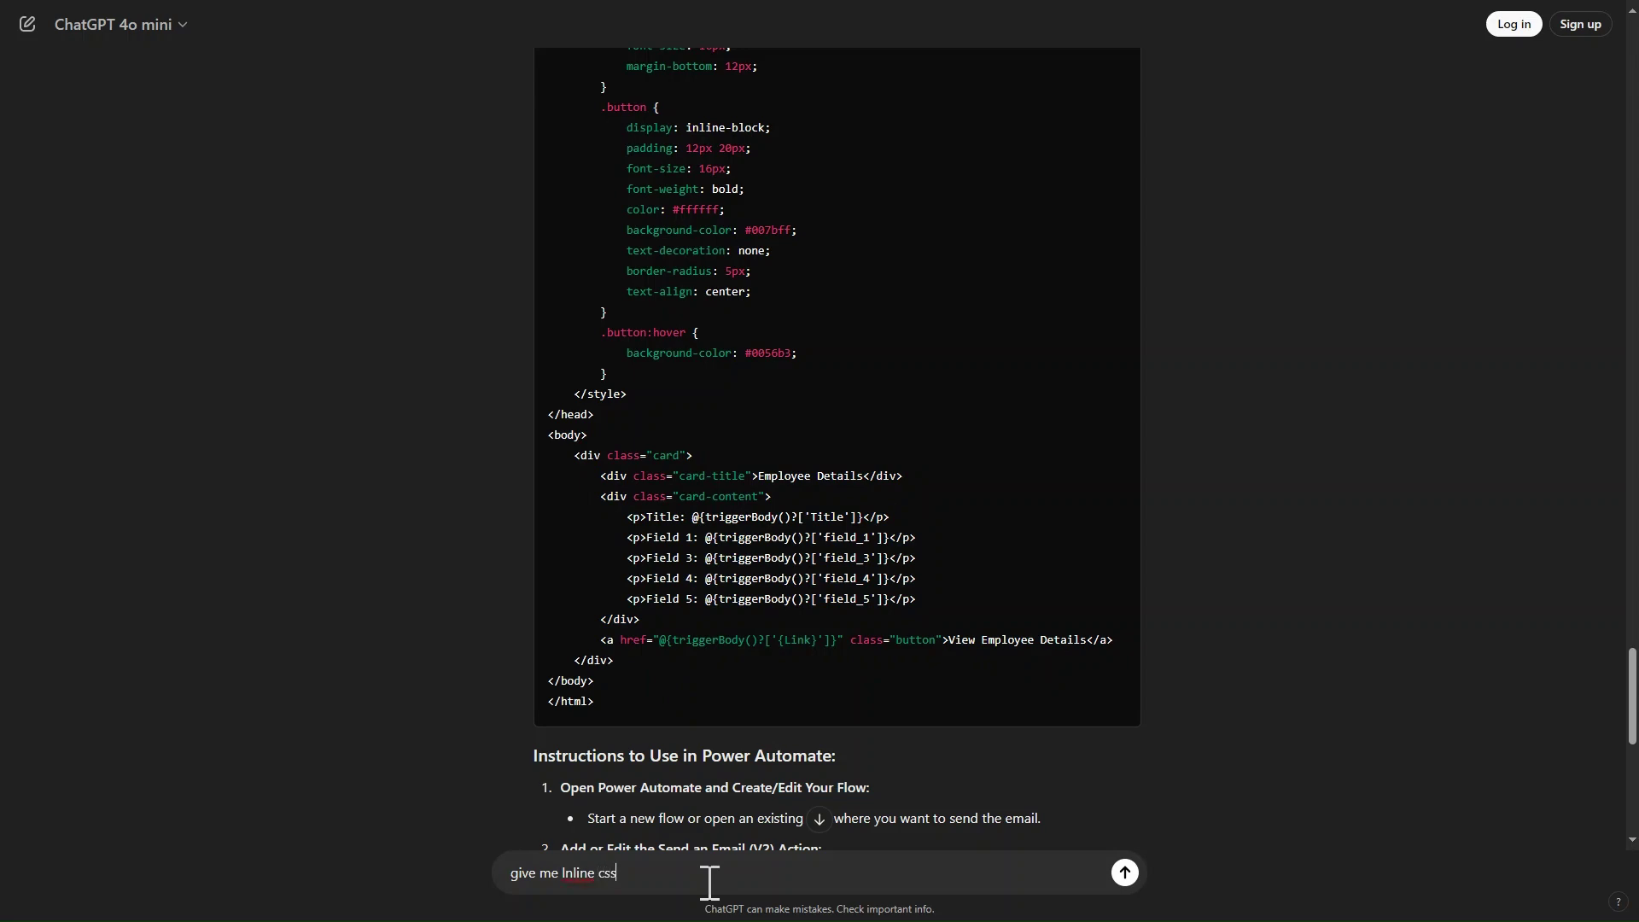
key("Return")
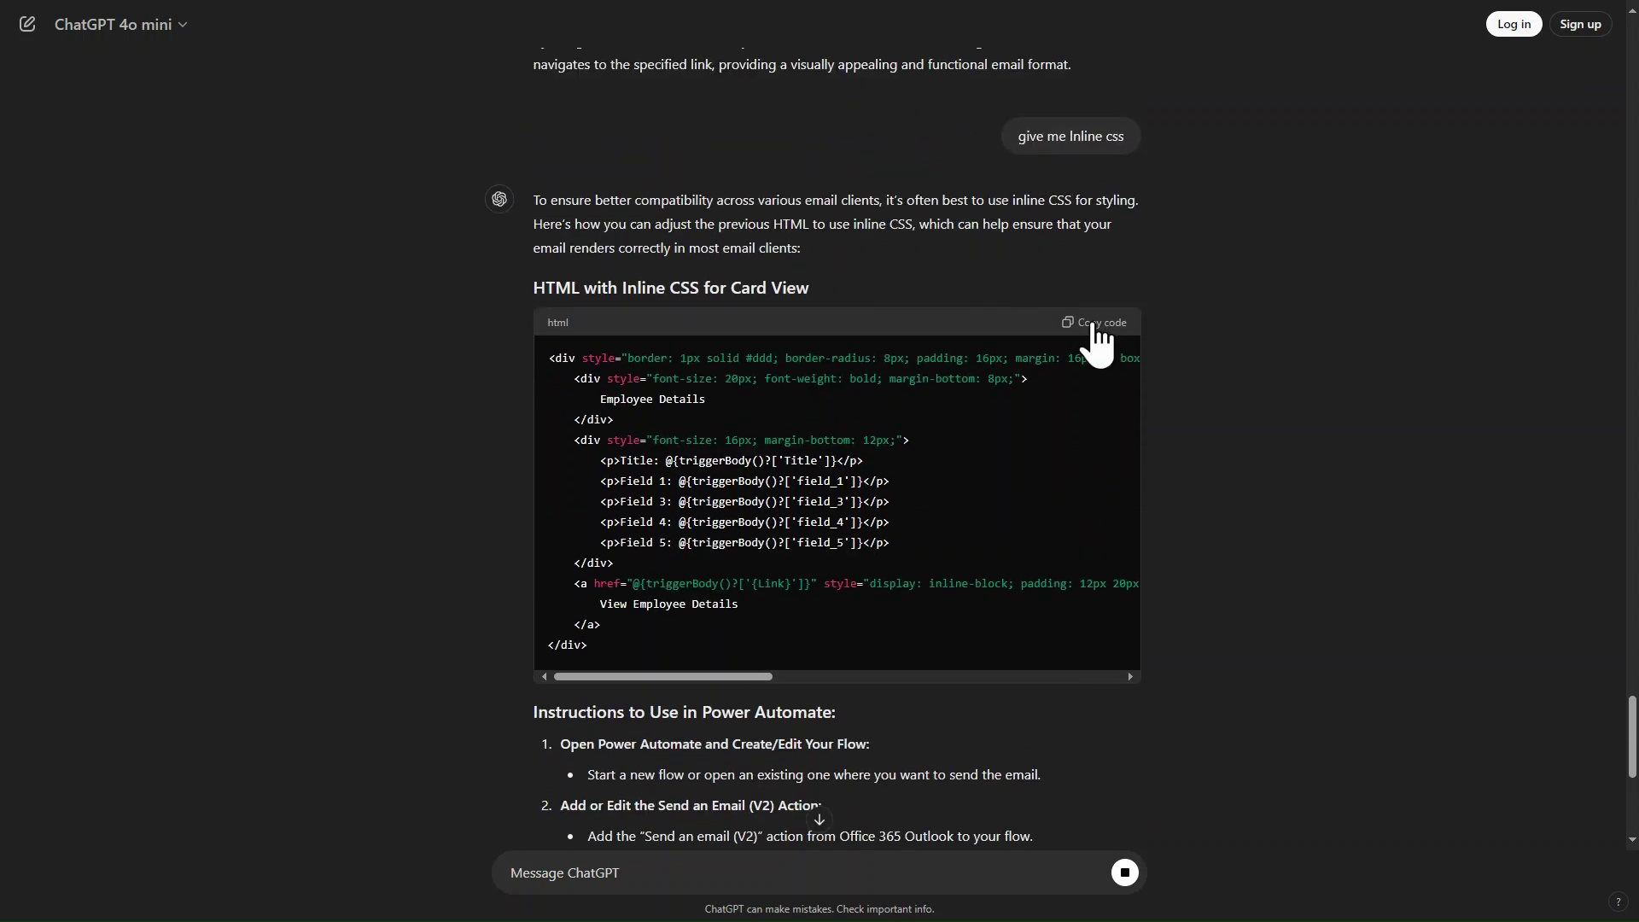
Replace the flow's email body with the copied inline-CSS card HTML.
mouse_move(457, 2)
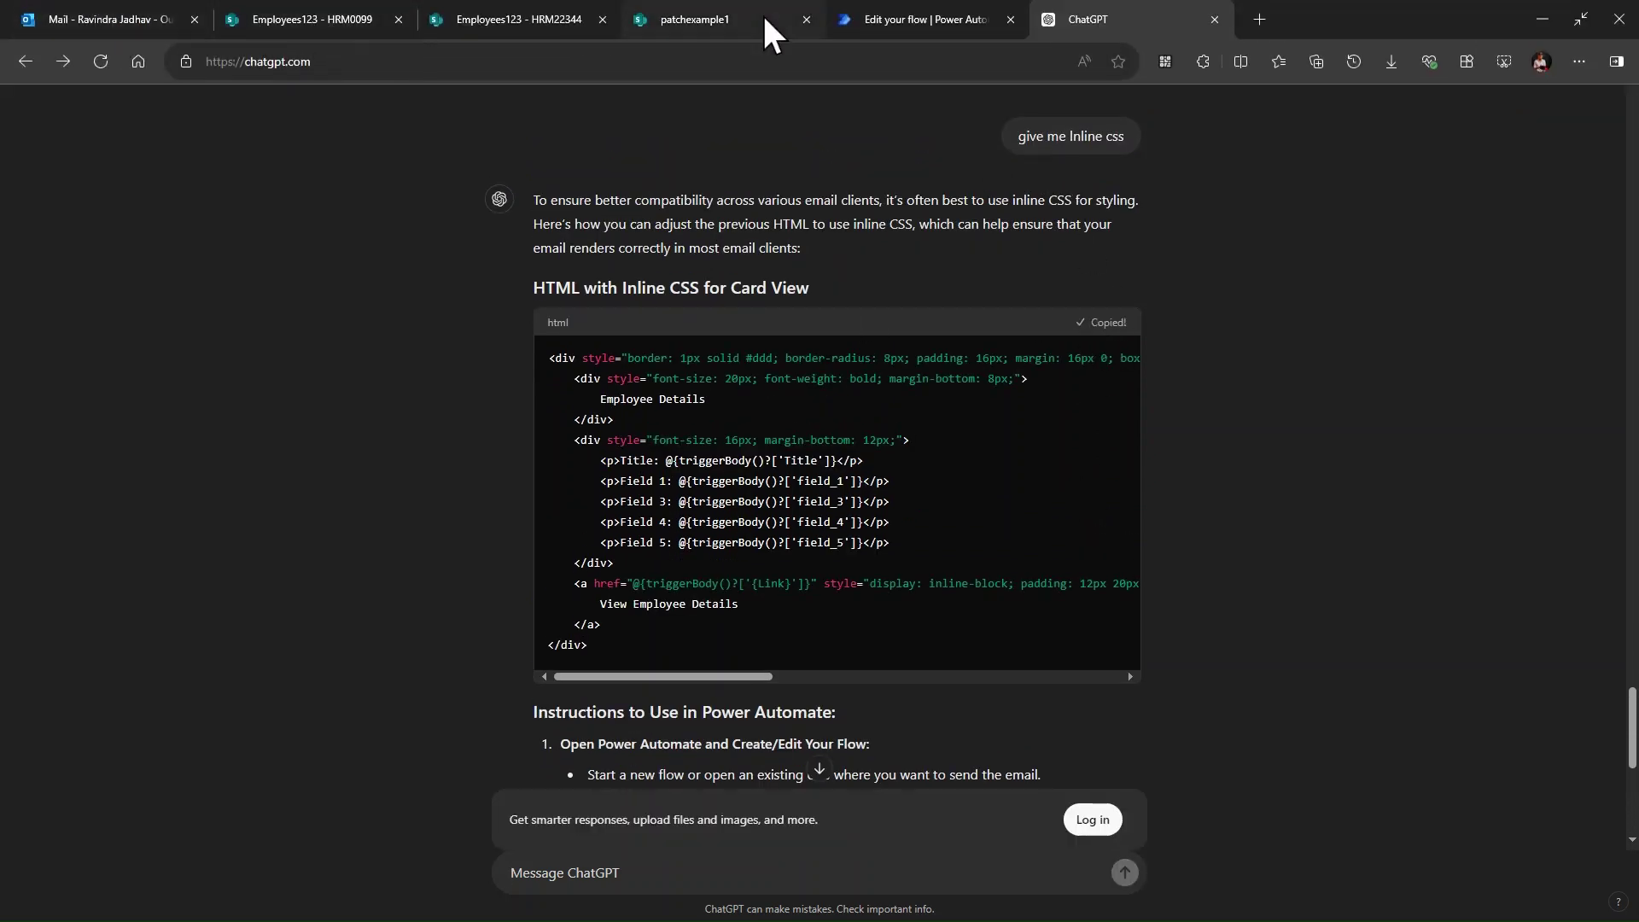
left_click(958, 24)
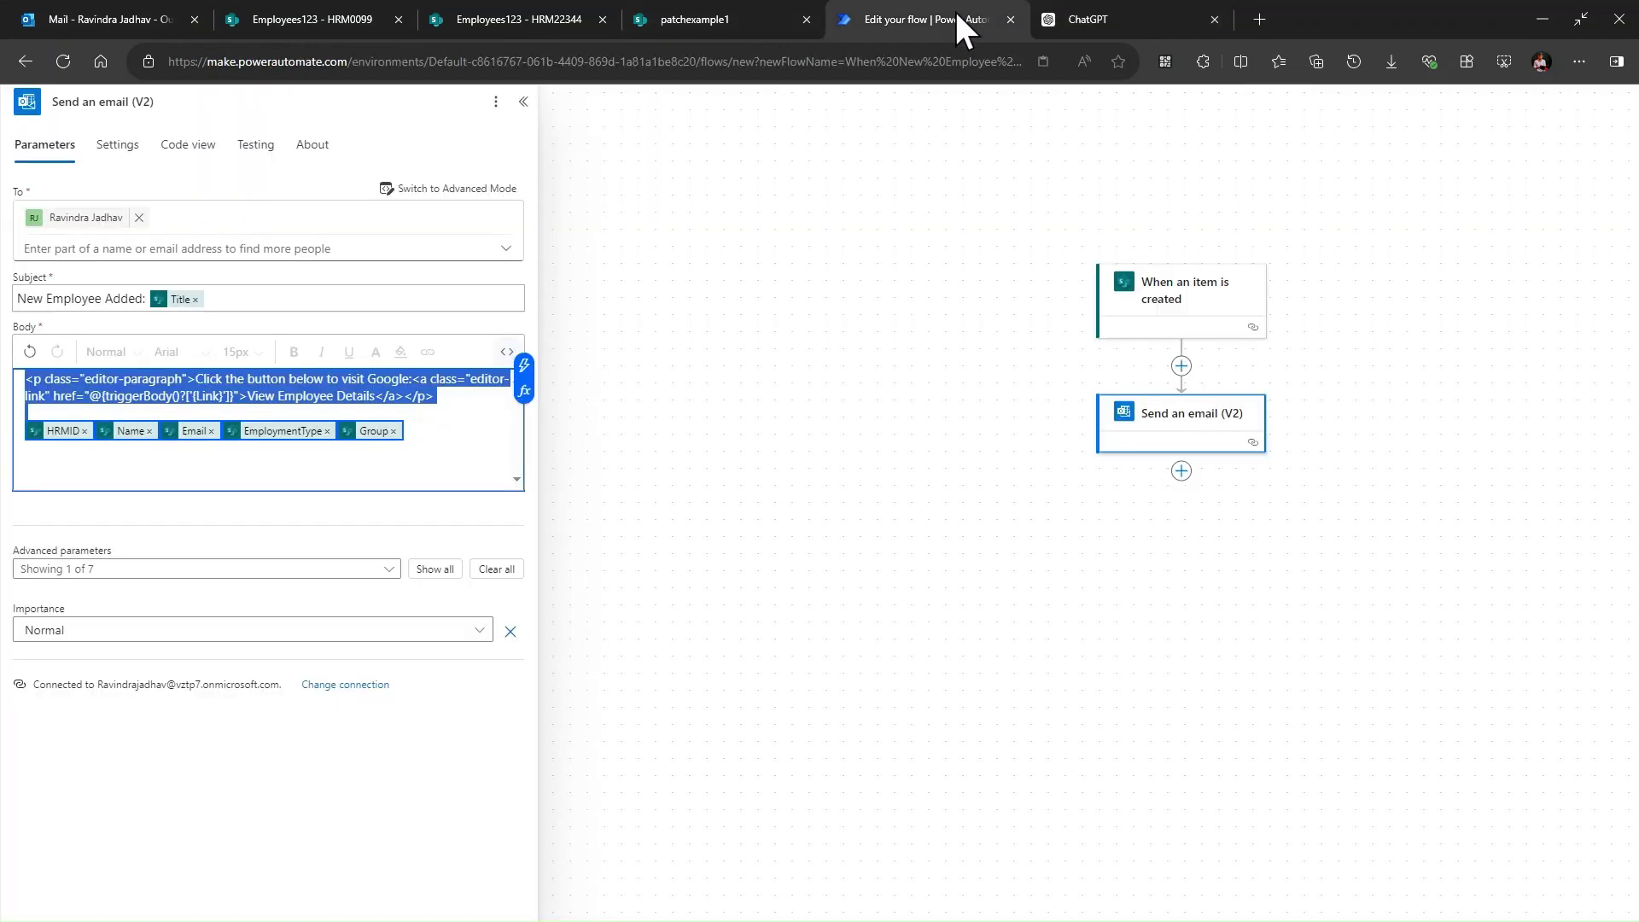
left_click(479, 462)
key("ctrl+a")
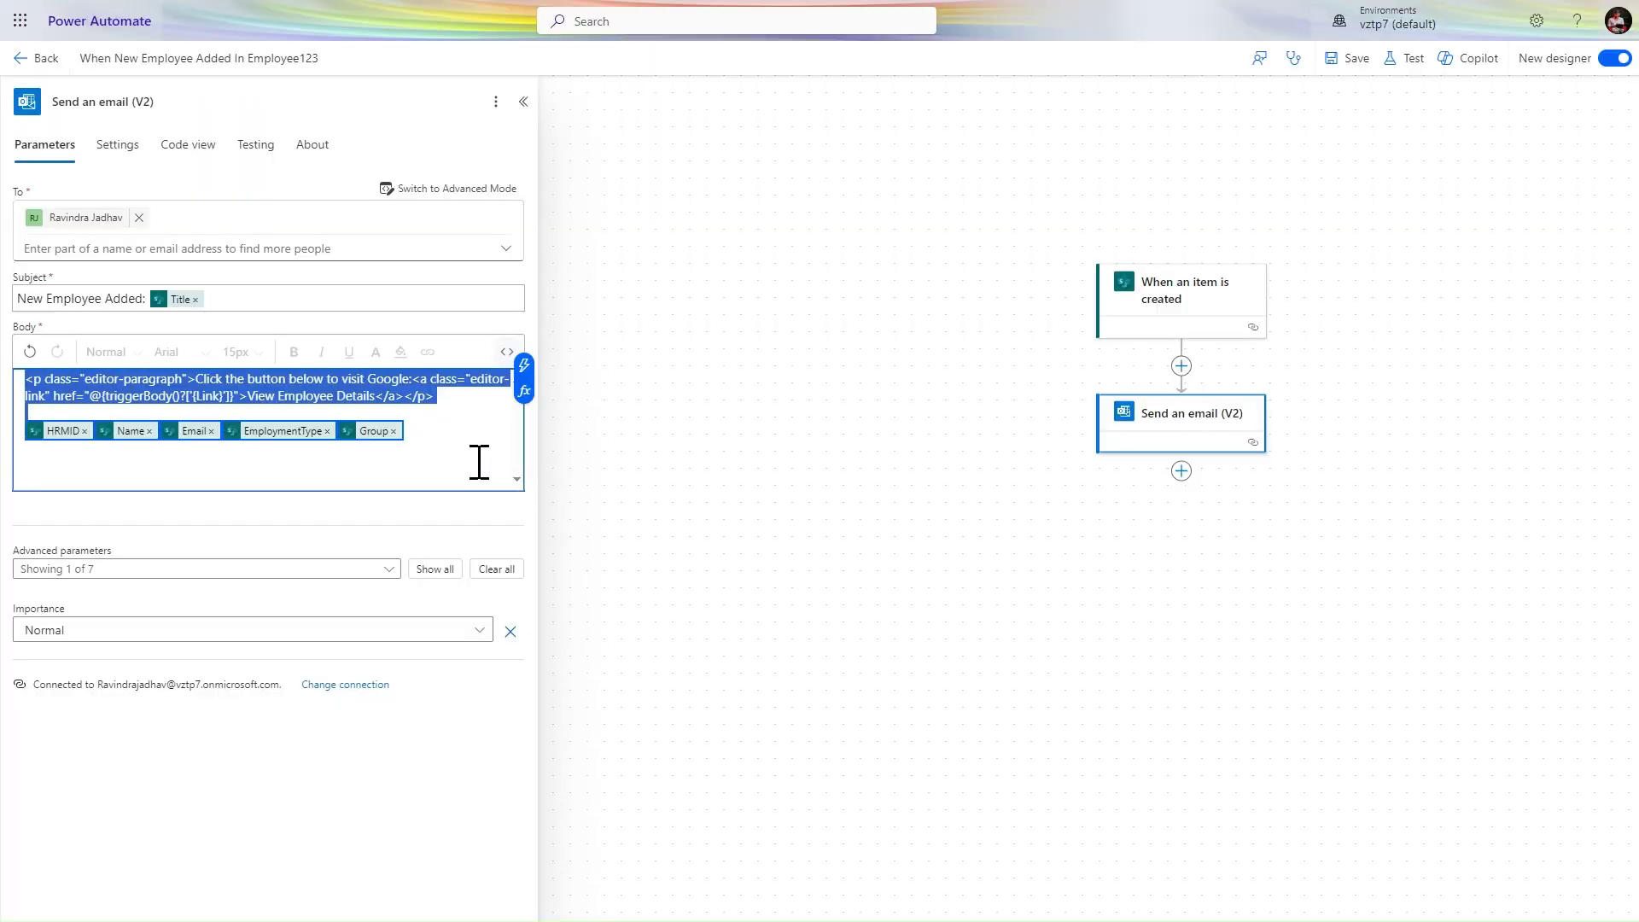
key("ctrl+v")
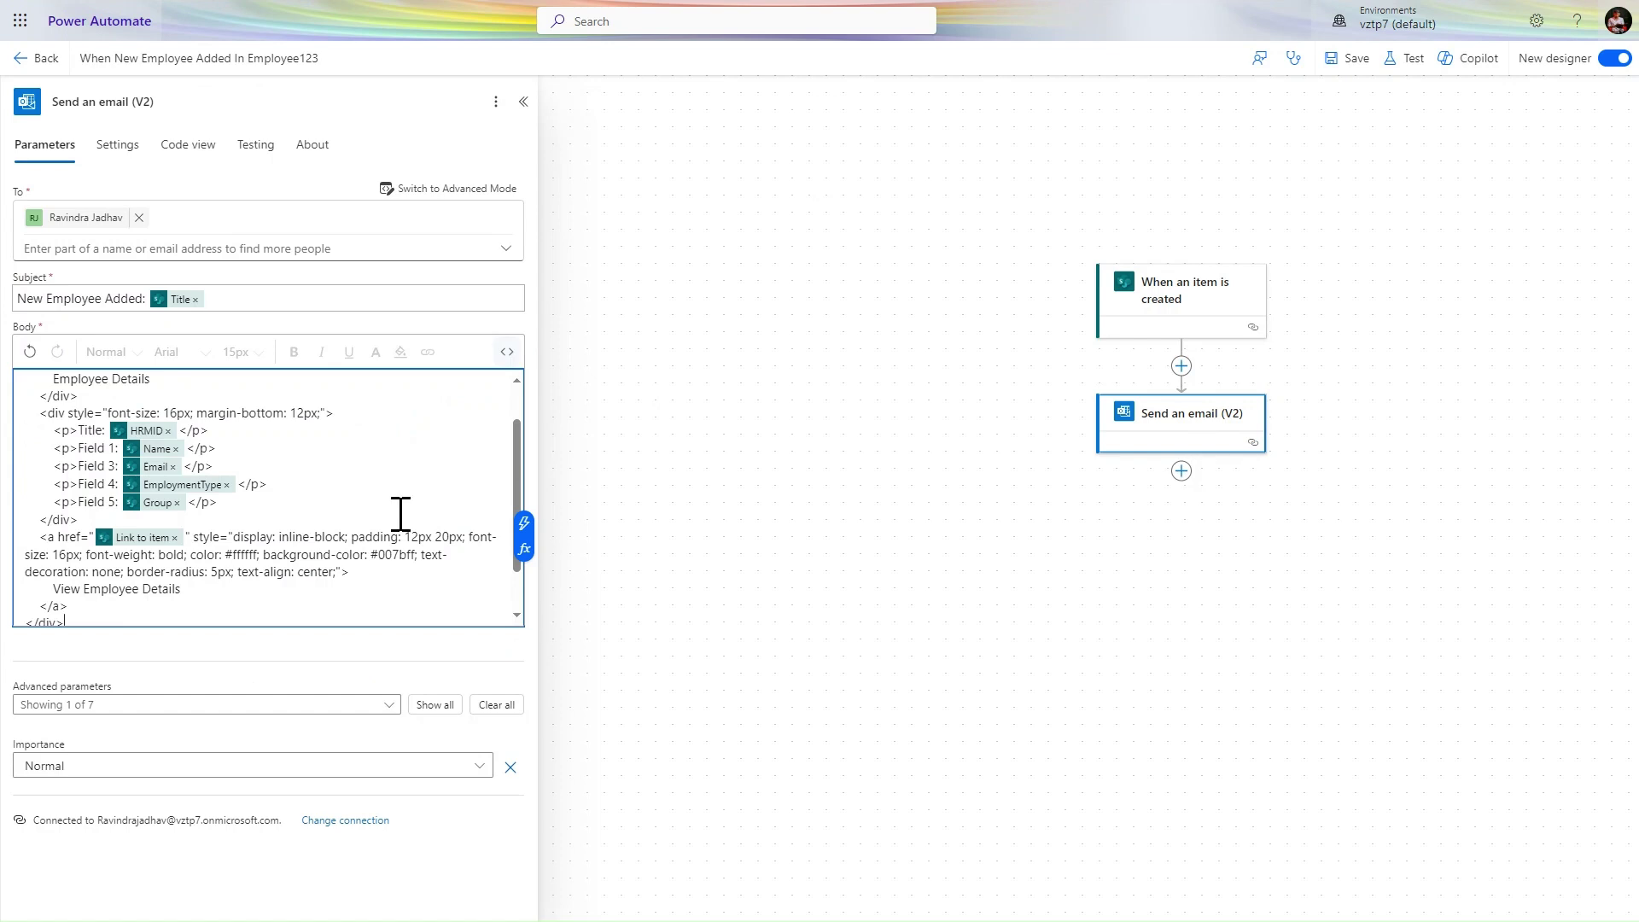
scroll(319, 481, "up", 1)
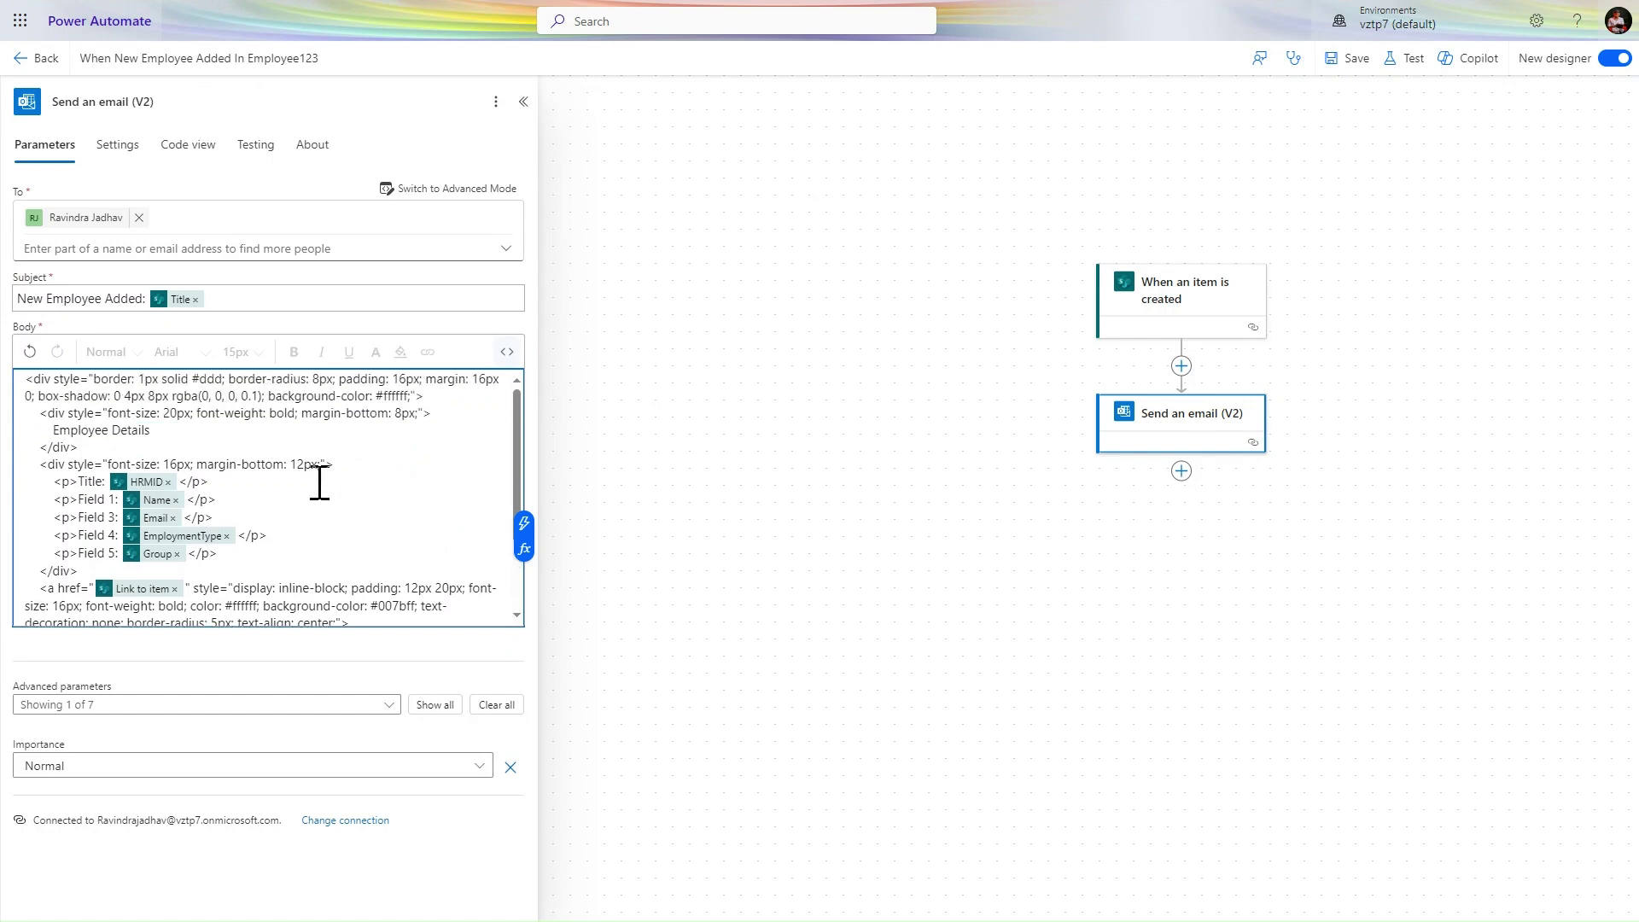
Rename the card's field labels to Name:, Email:, Employment Tpe: and Group.
left_click(119, 500)
key("BackSpace")
key("BackSpace")
key("BackSpace")
key("BackSpace")
key("BackSpace")
key("BackSpace")
key("BackSpace")
key("BackSpace")
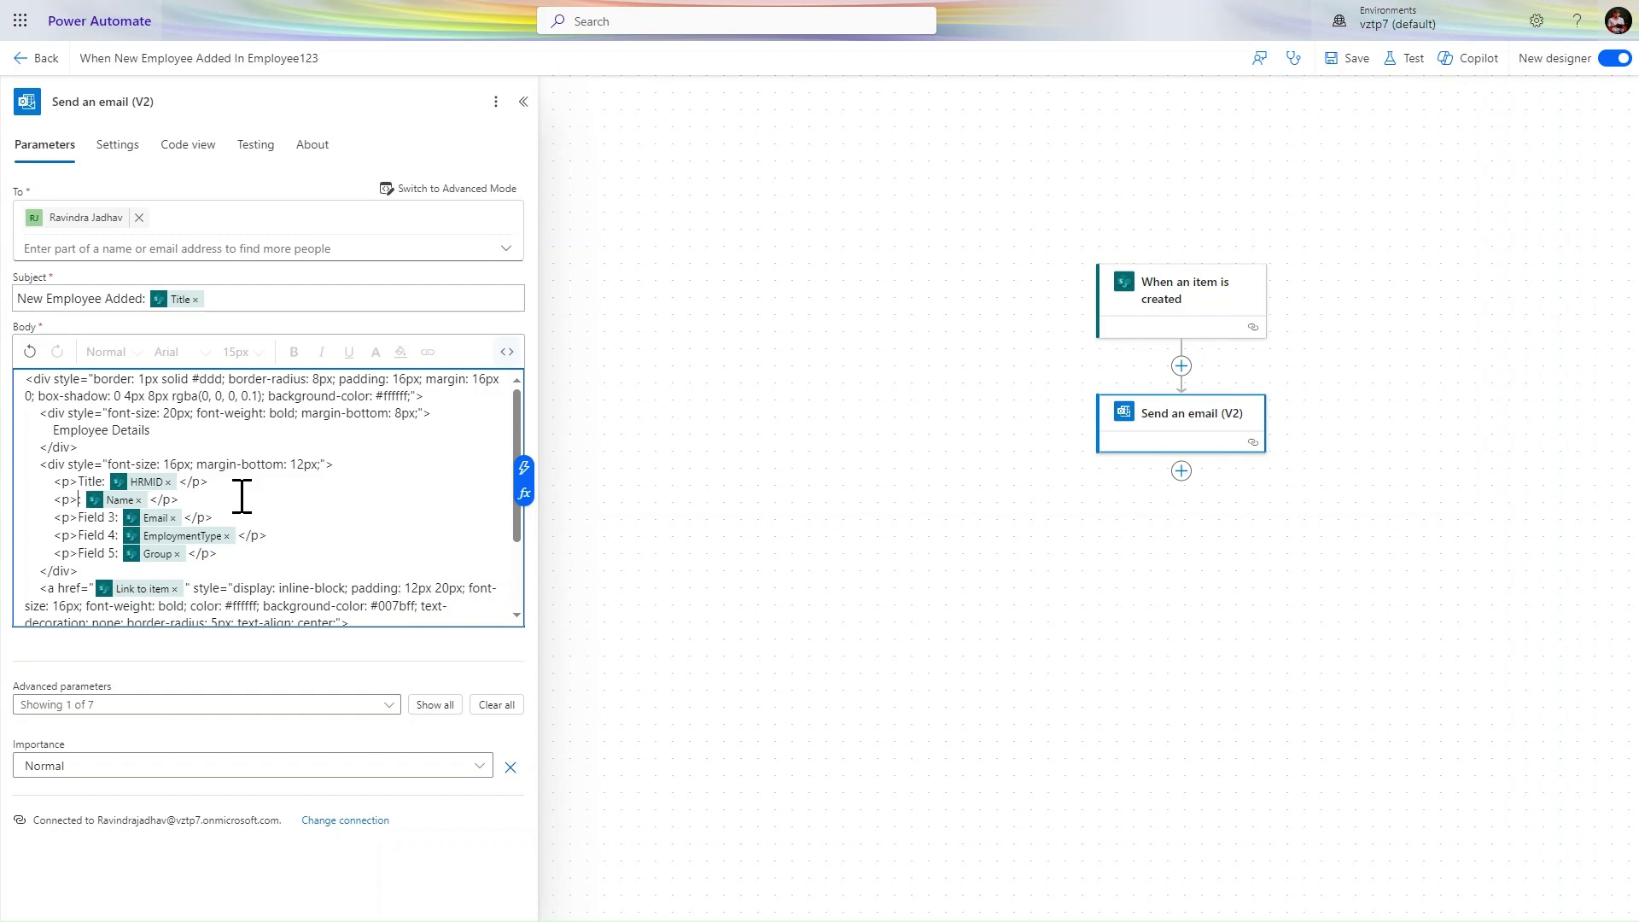
type("Name")
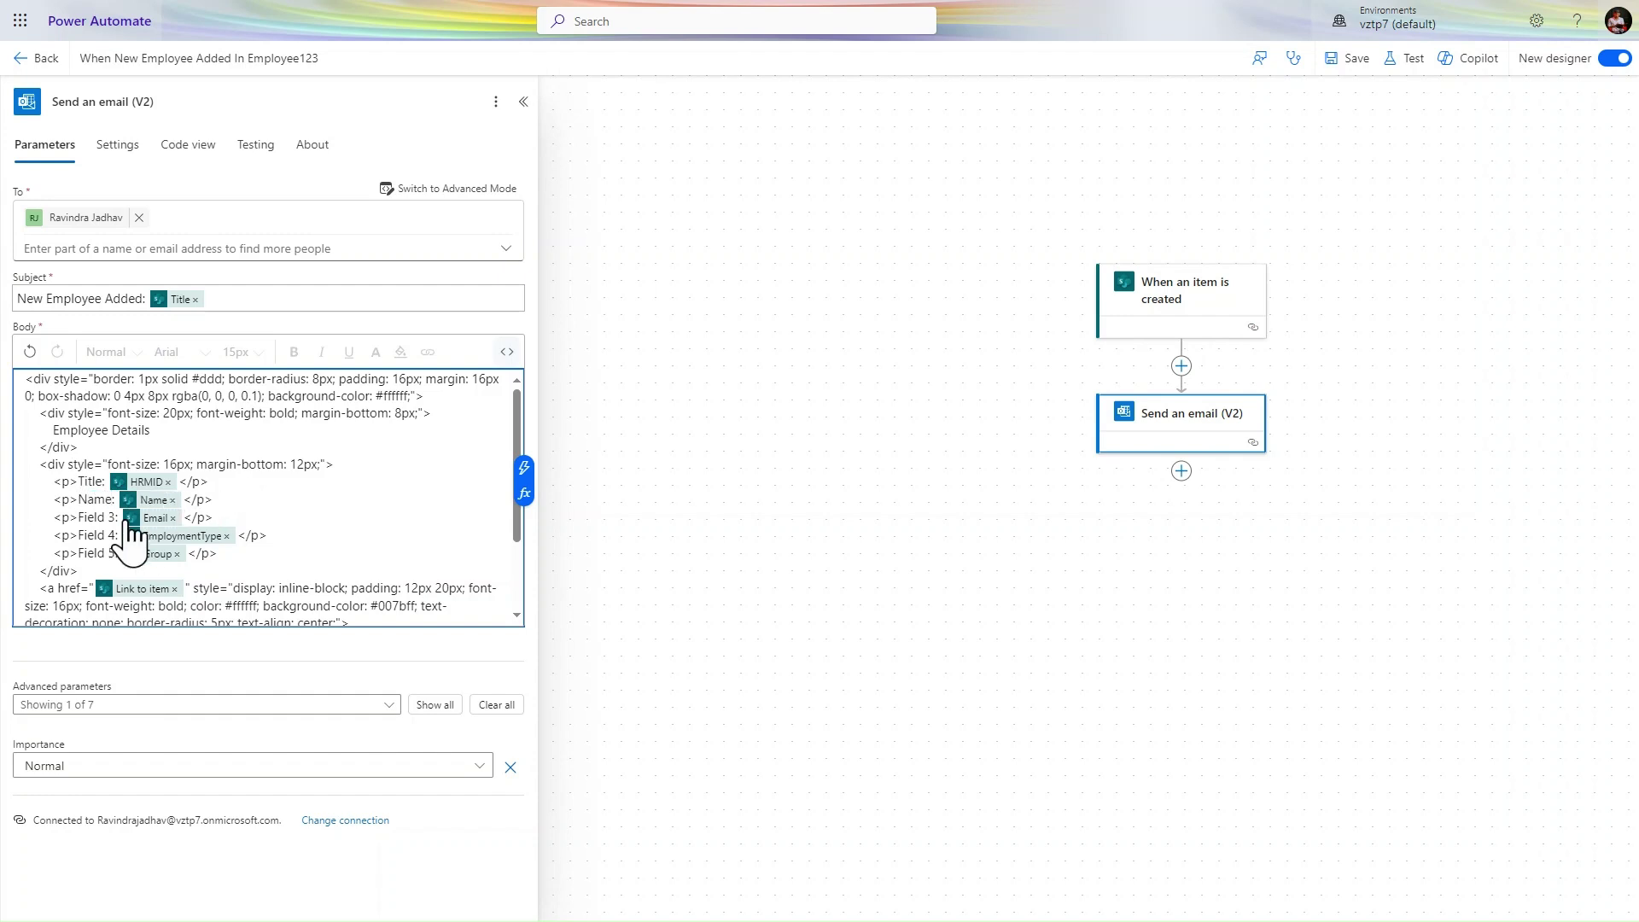
type(":")
key("BackSpace")
key("BackSpace")
key("BackSpace")
key("BackSpace")
key("BackSpace")
key("BackSpace")
key("BackSpace")
key("BackSpace")
type("Email:")
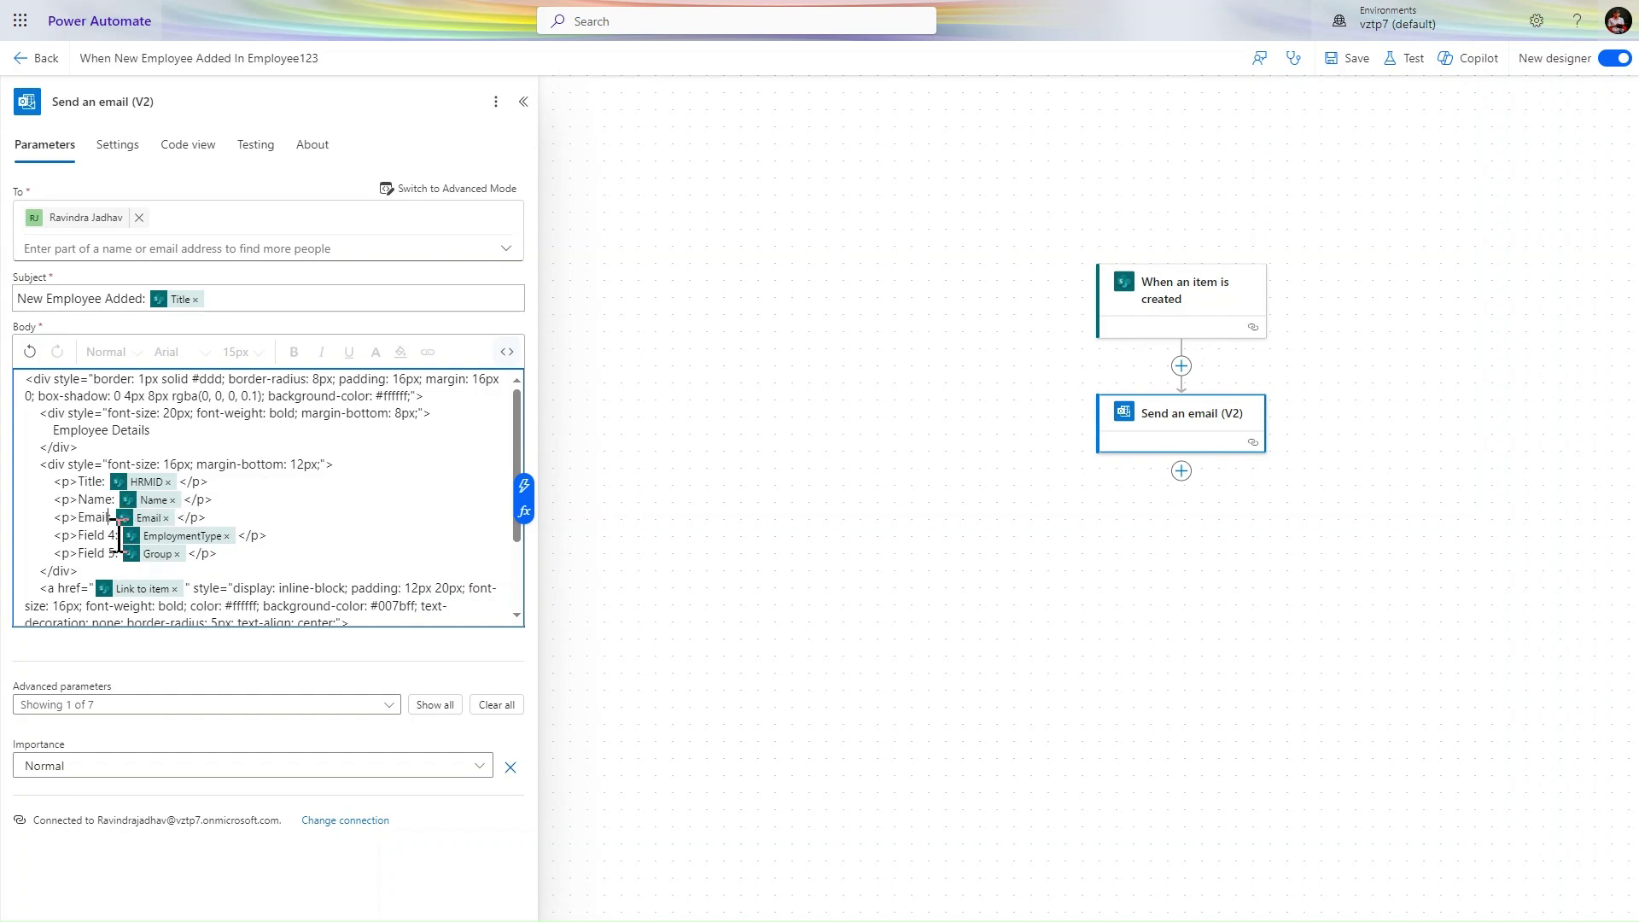
left_click(117, 535)
key("BackSpace")
key("BackSpace")
key("BackSpace")
key("BackSpace")
key("BackSpace")
key("BackSpace")
key("BackSpace")
key("BackSpace")
type("Employment Tpe:")
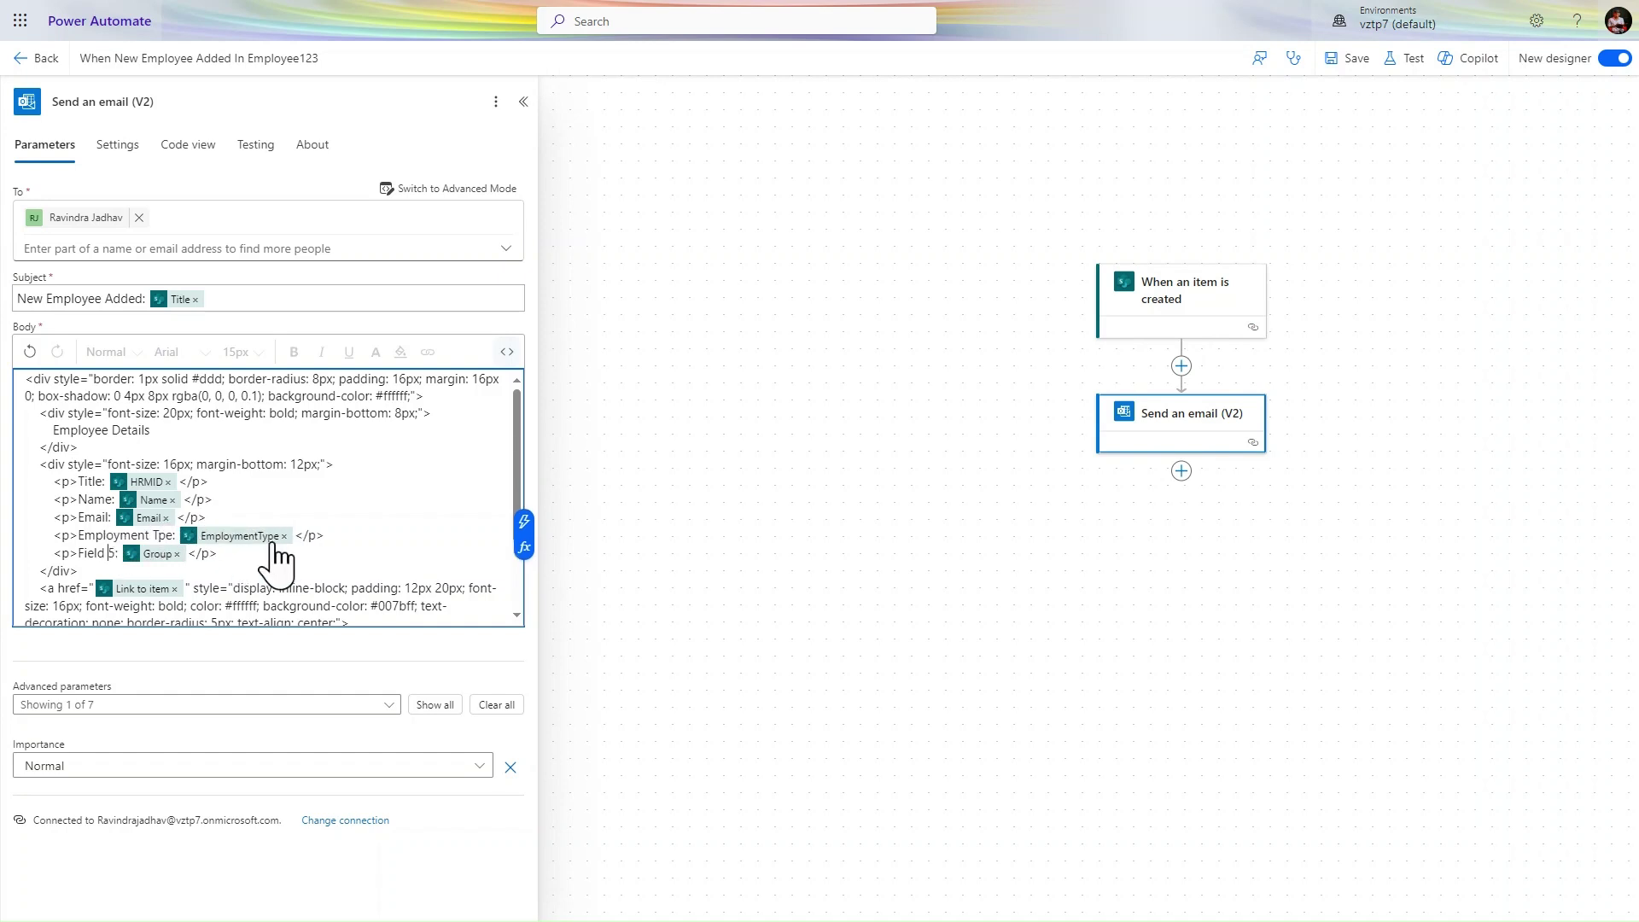
key("BackSpace")
key("BackSpace")
key("BackSpace")
key("BackSpace")
key("BackSpace")
key("BackSpace")
key("BackSpace")
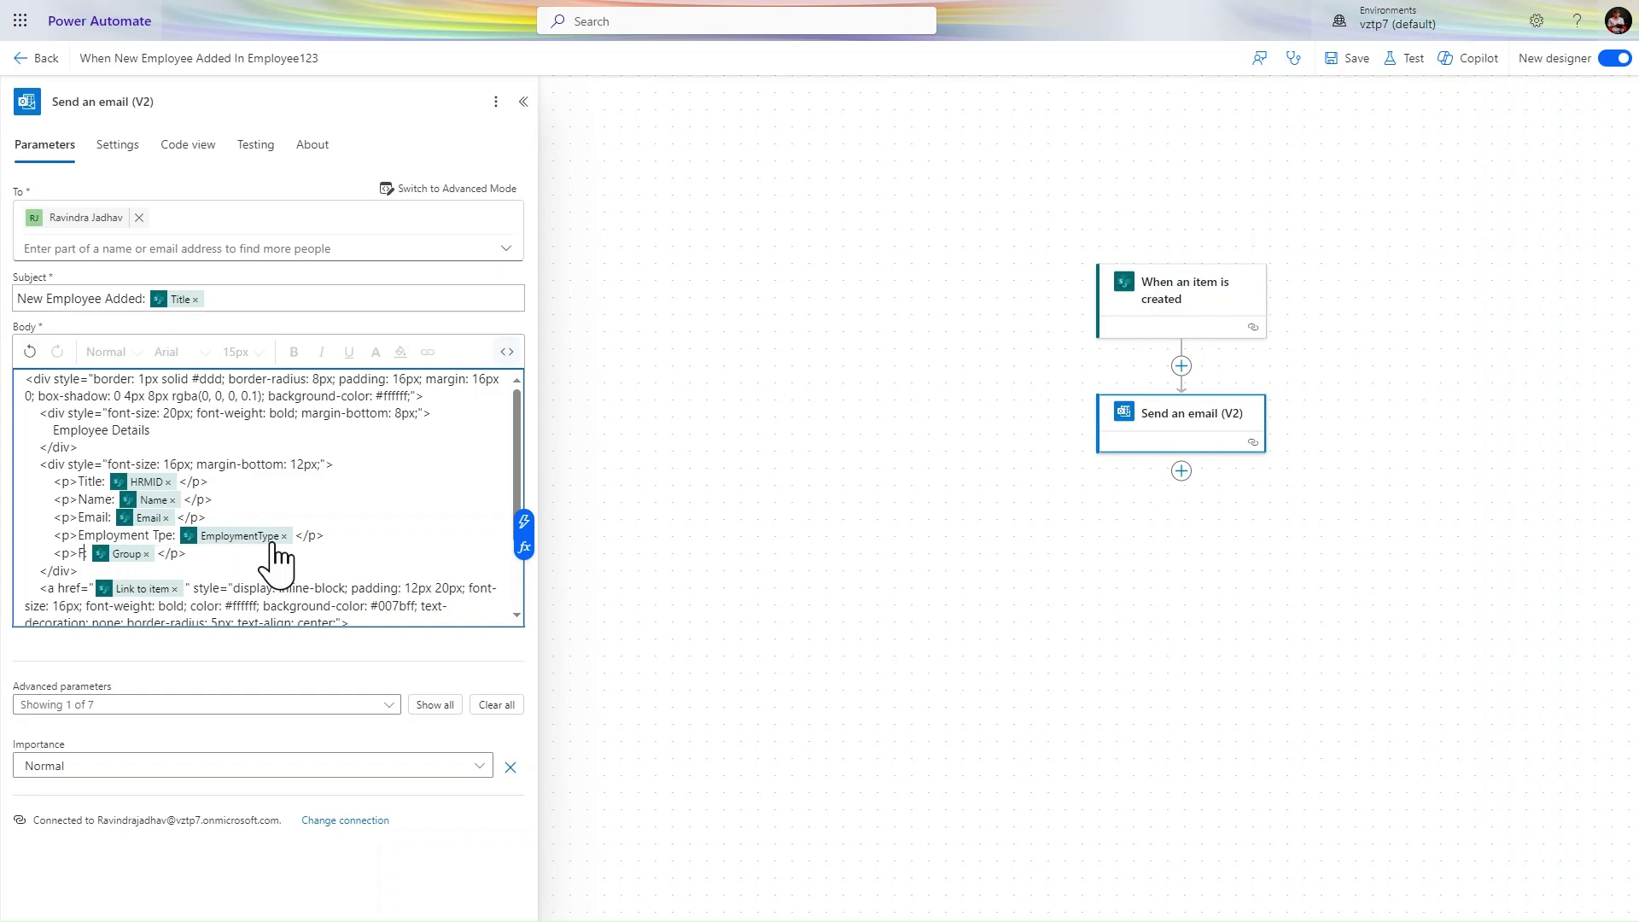
type("Group:")
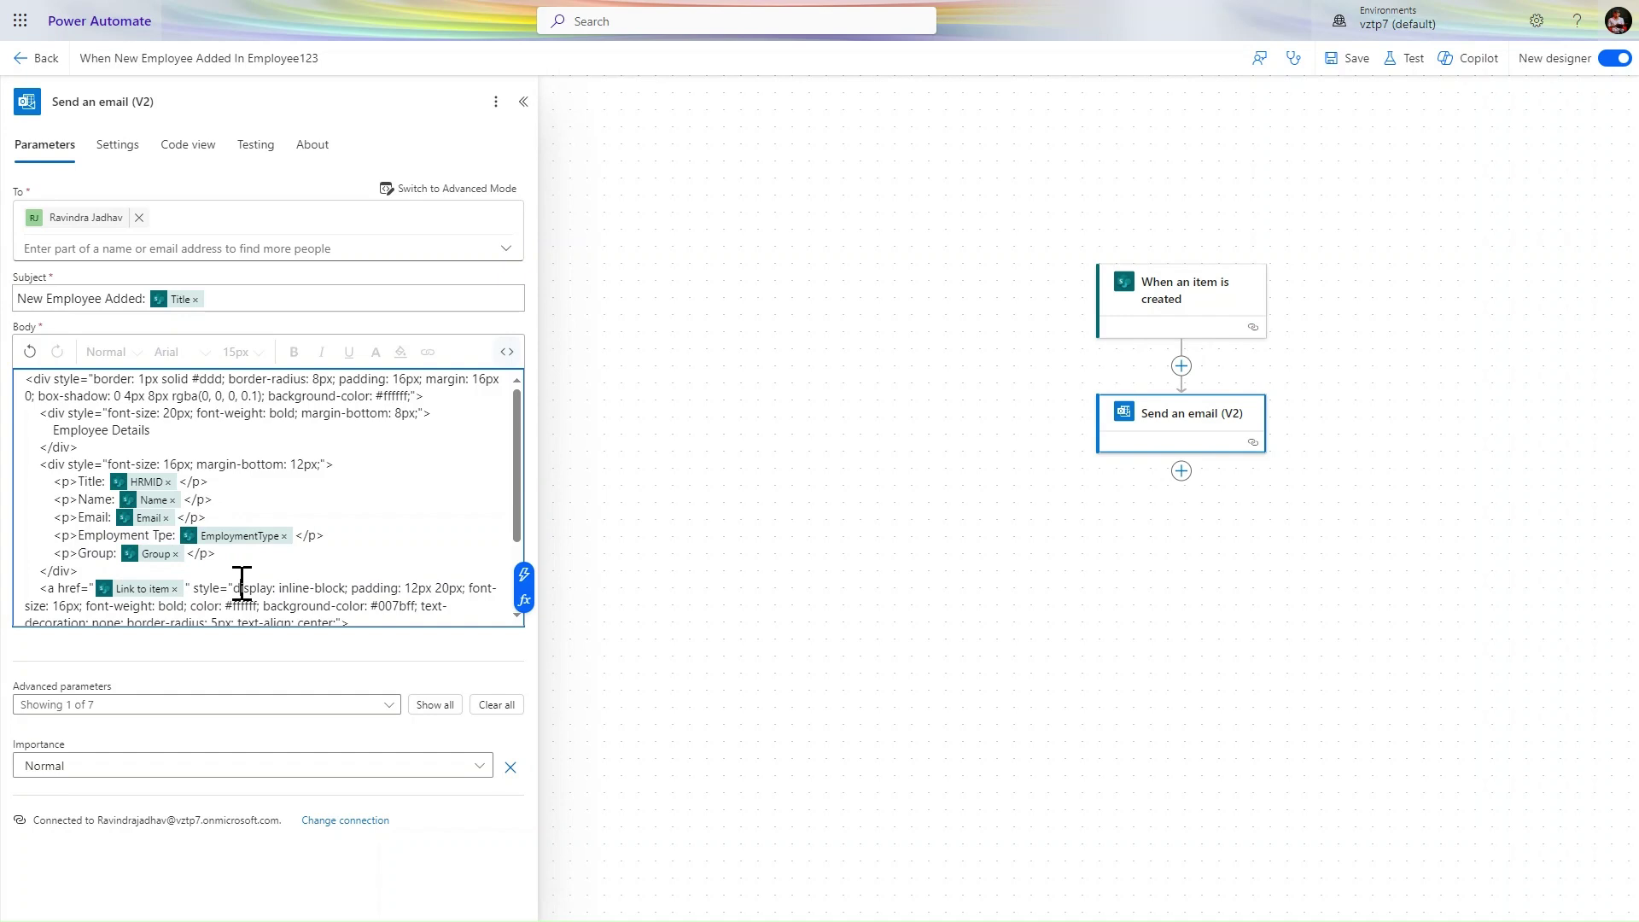
Save the flow and test it automatically by replaying a recent succeeded trigger run.
left_click(1359, 61)
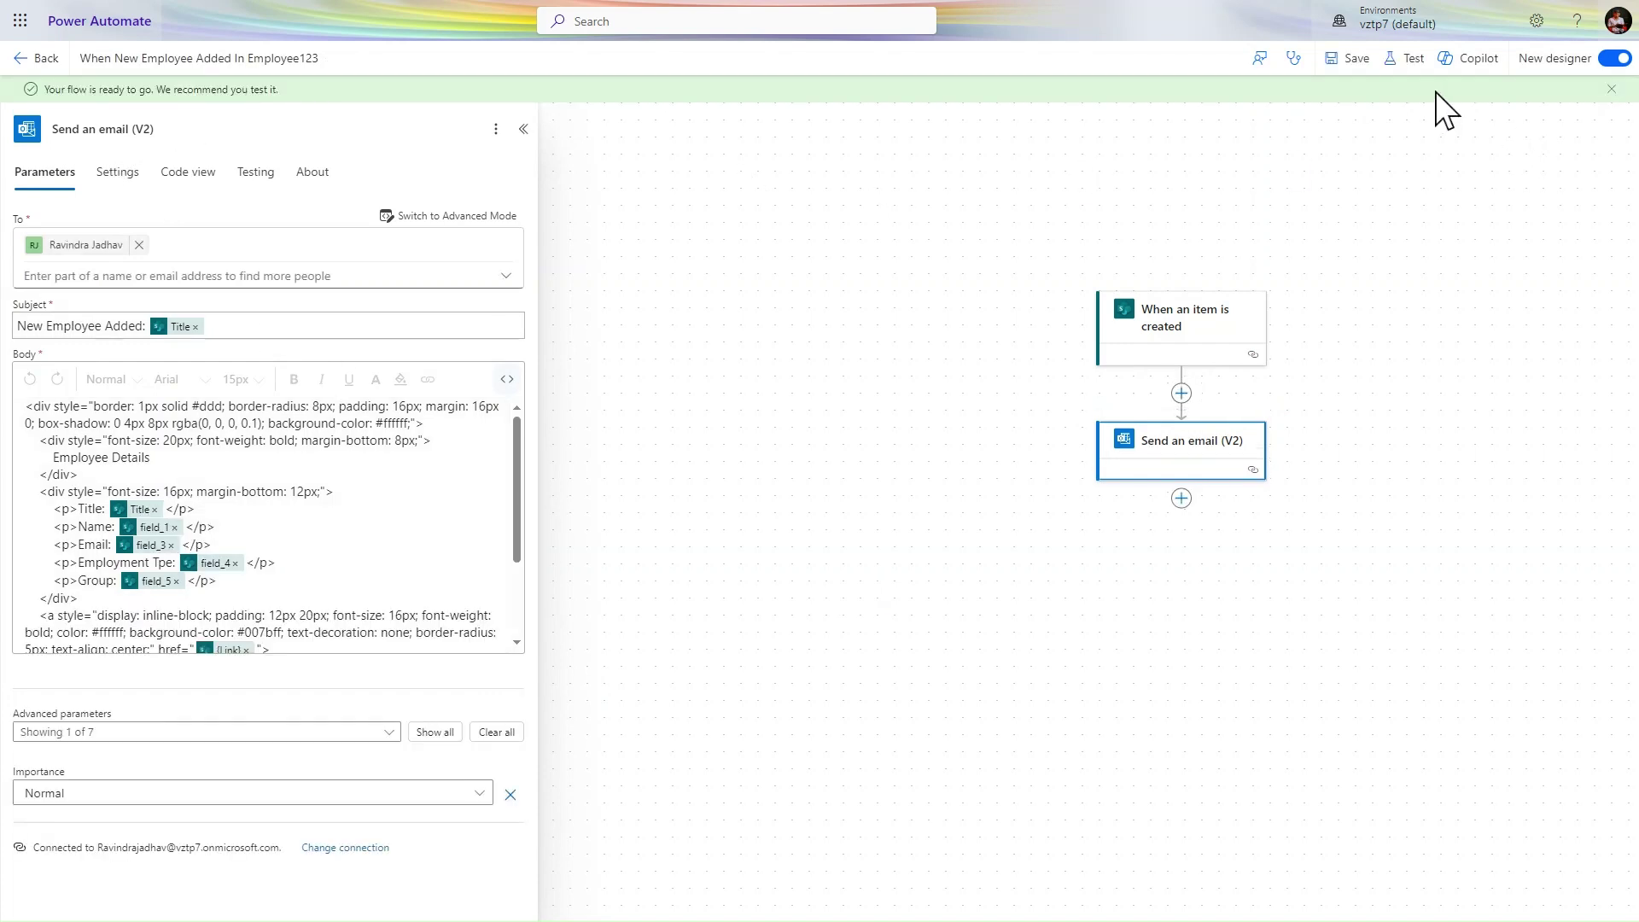
left_click(1408, 60)
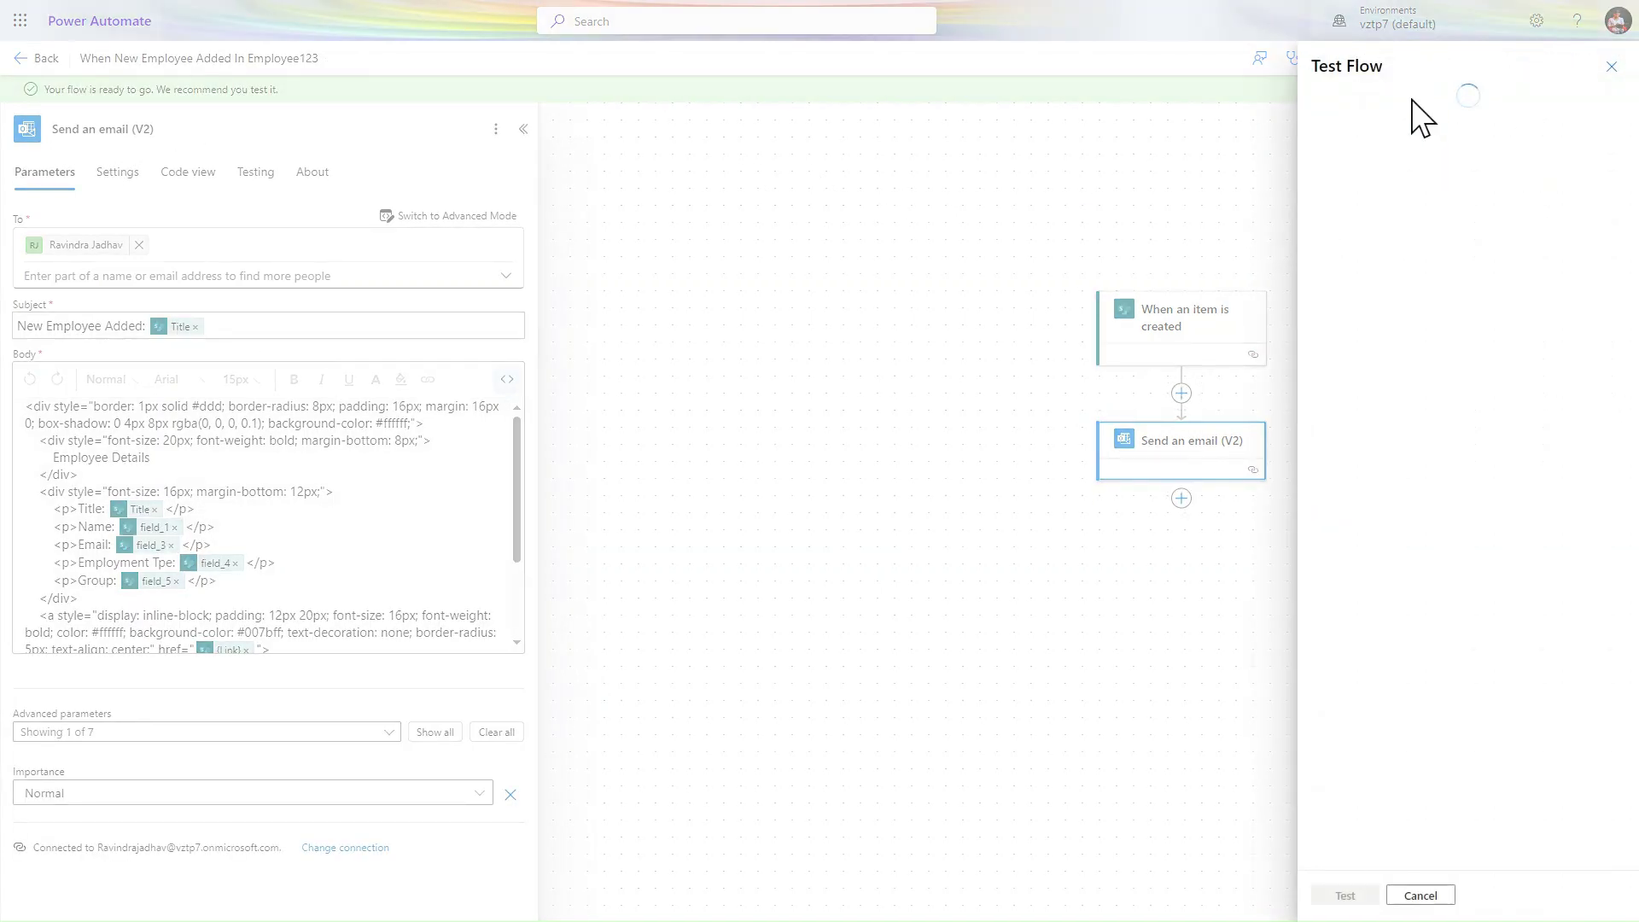
left_click(1375, 169)
left_click(1370, 196)
left_click(1378, 229)
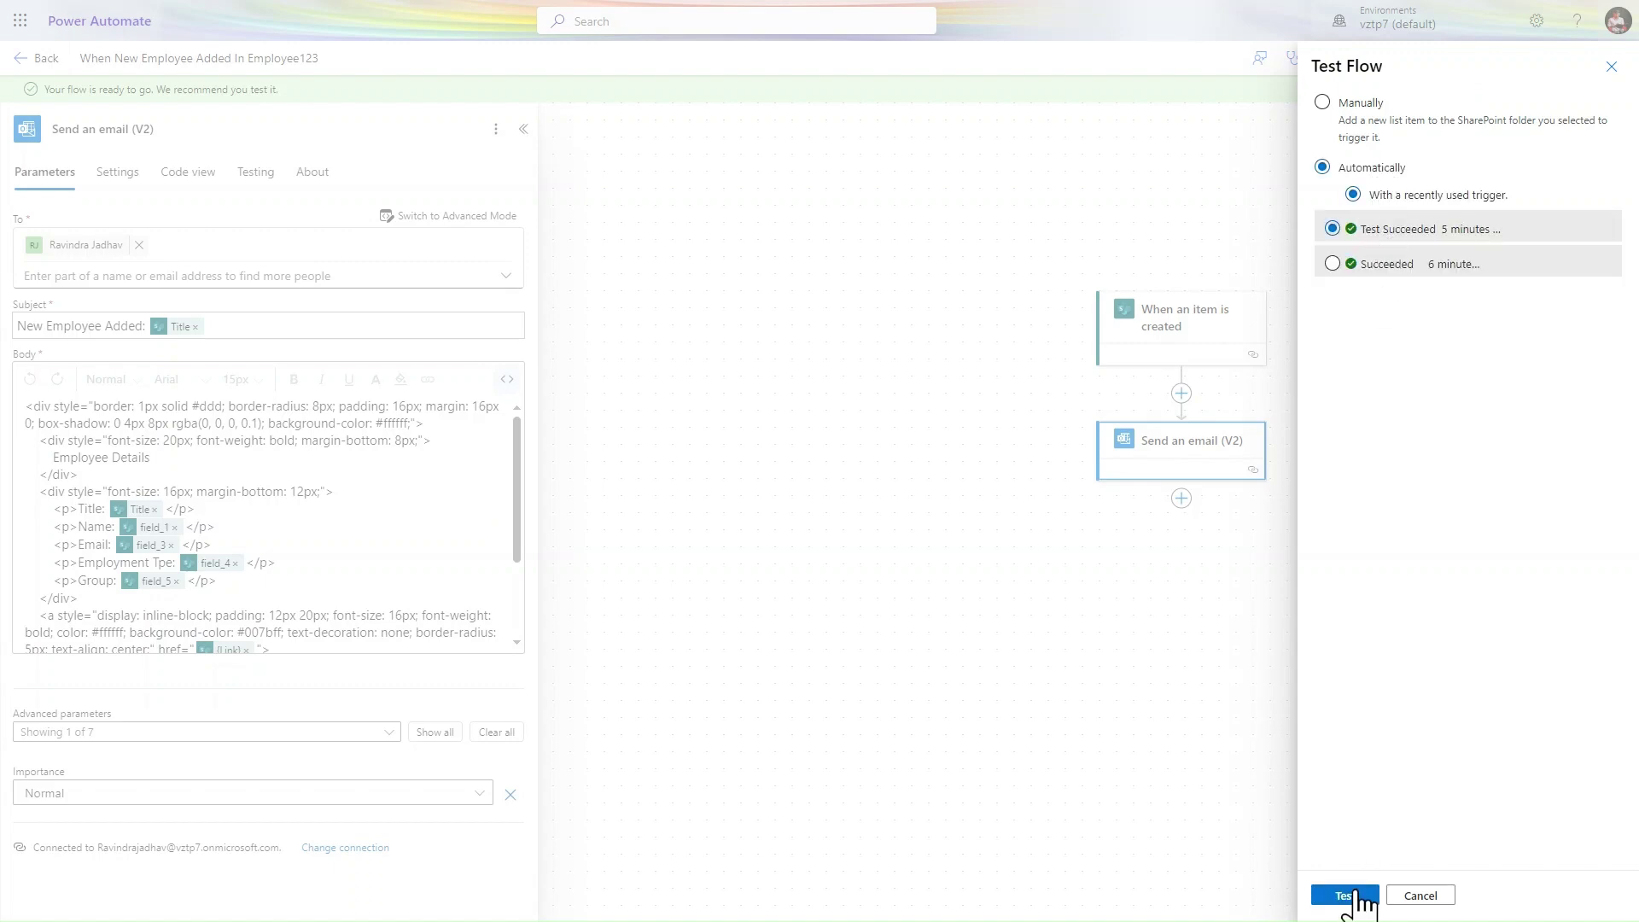
left_click(1345, 895)
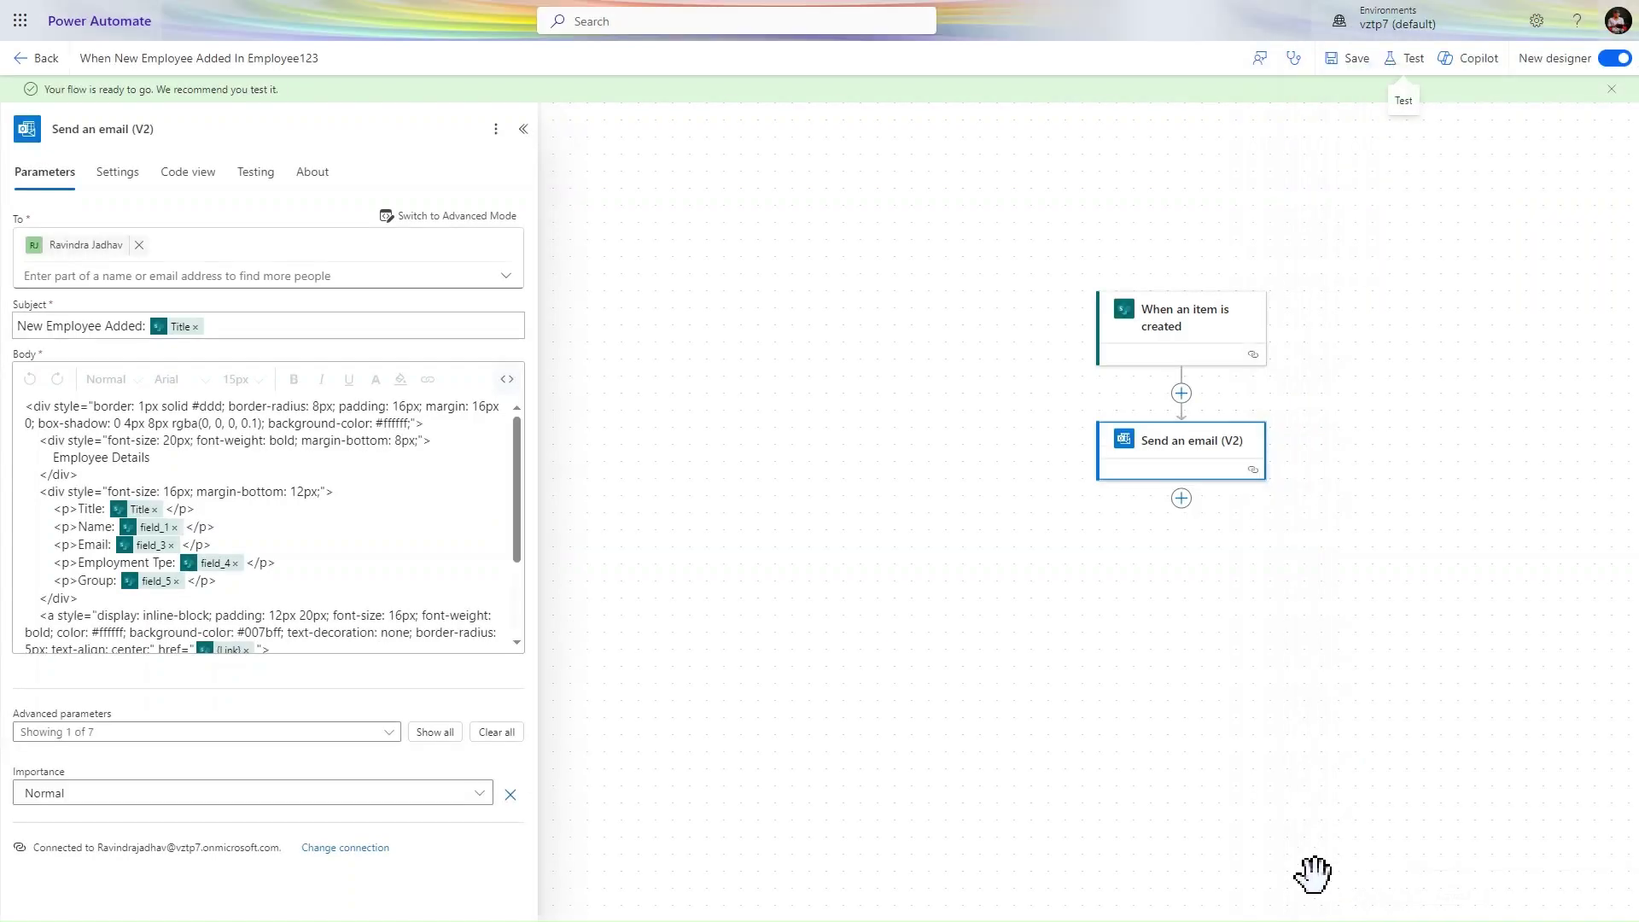
Refresh Outlook and inspect the newest New Employee Added: HRM0099 card email.
mouse_move(273, 2)
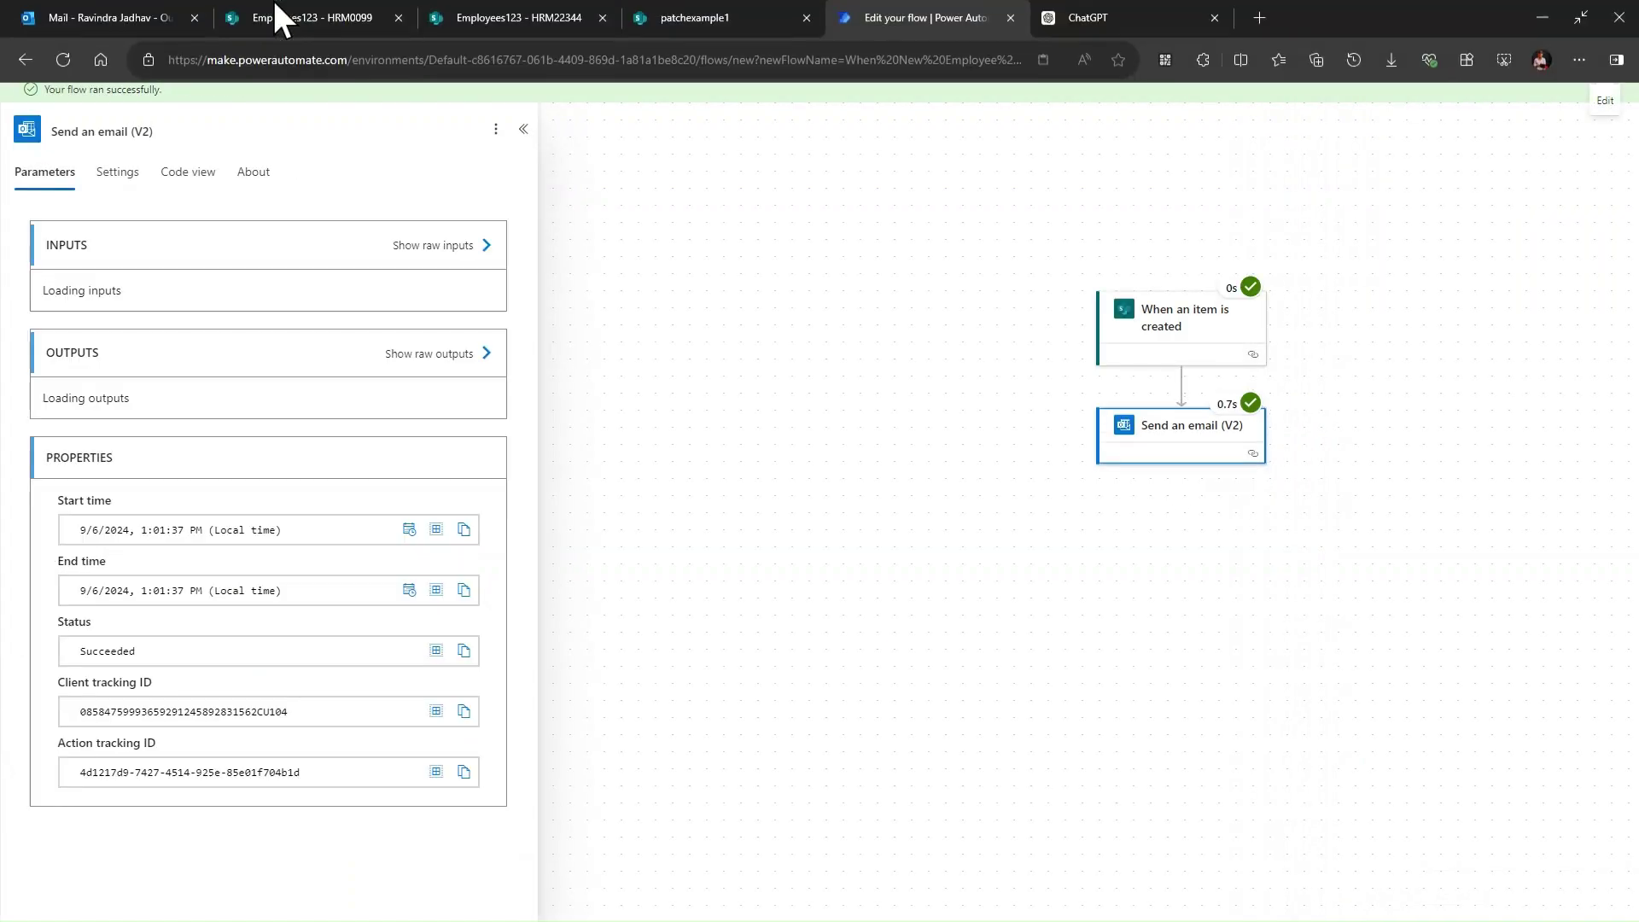
left_click(94, 21)
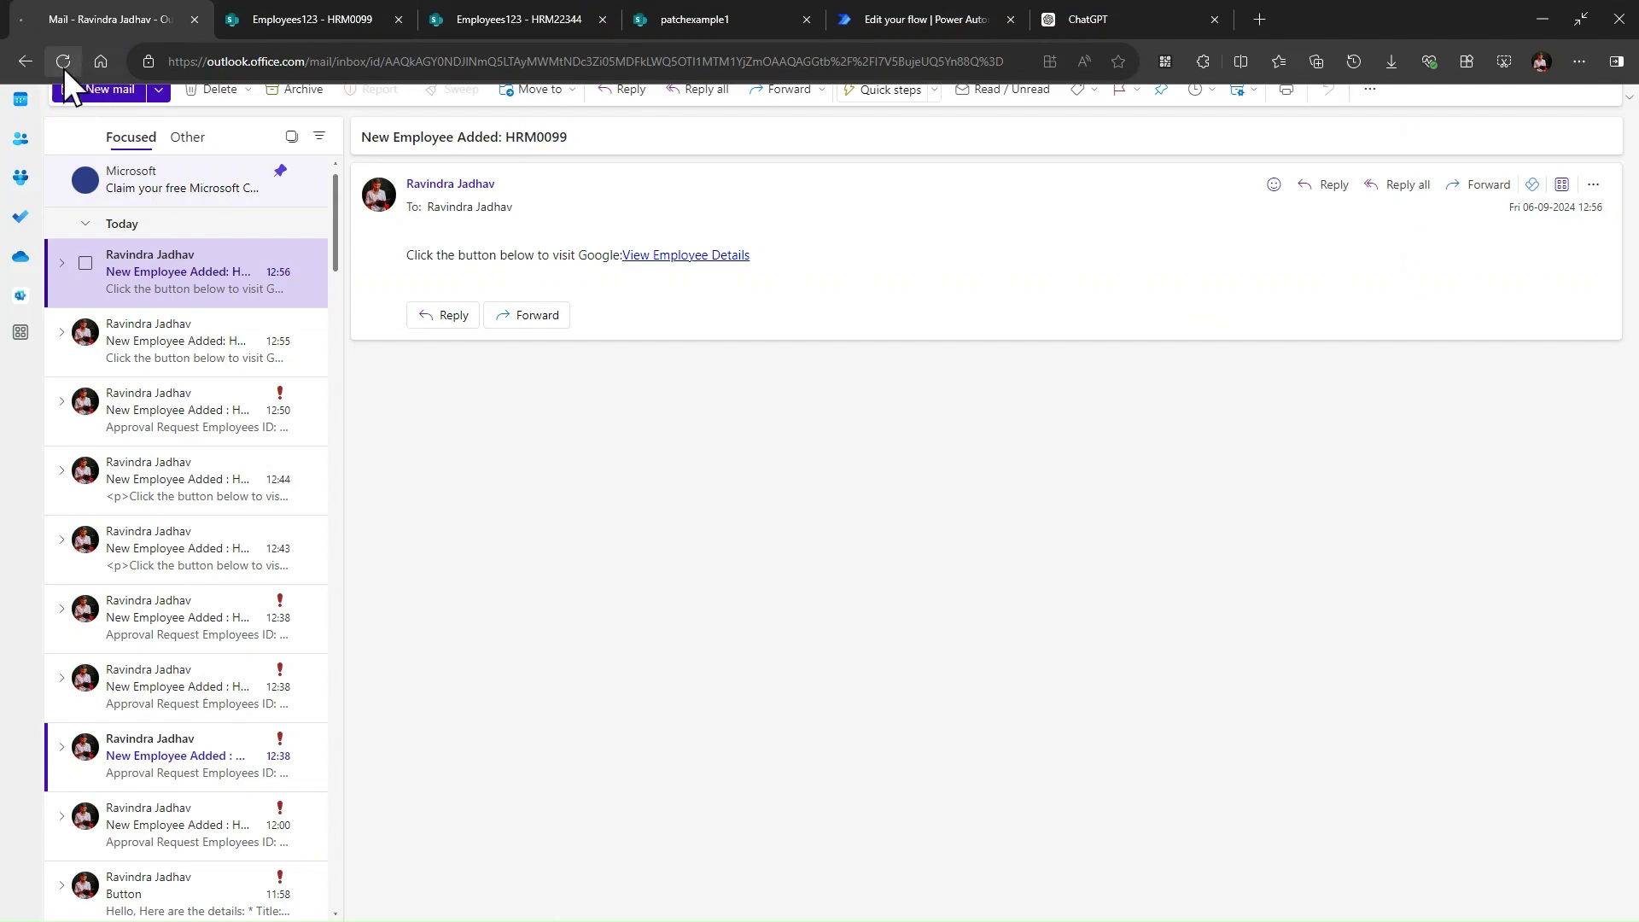
left_click(63, 69)
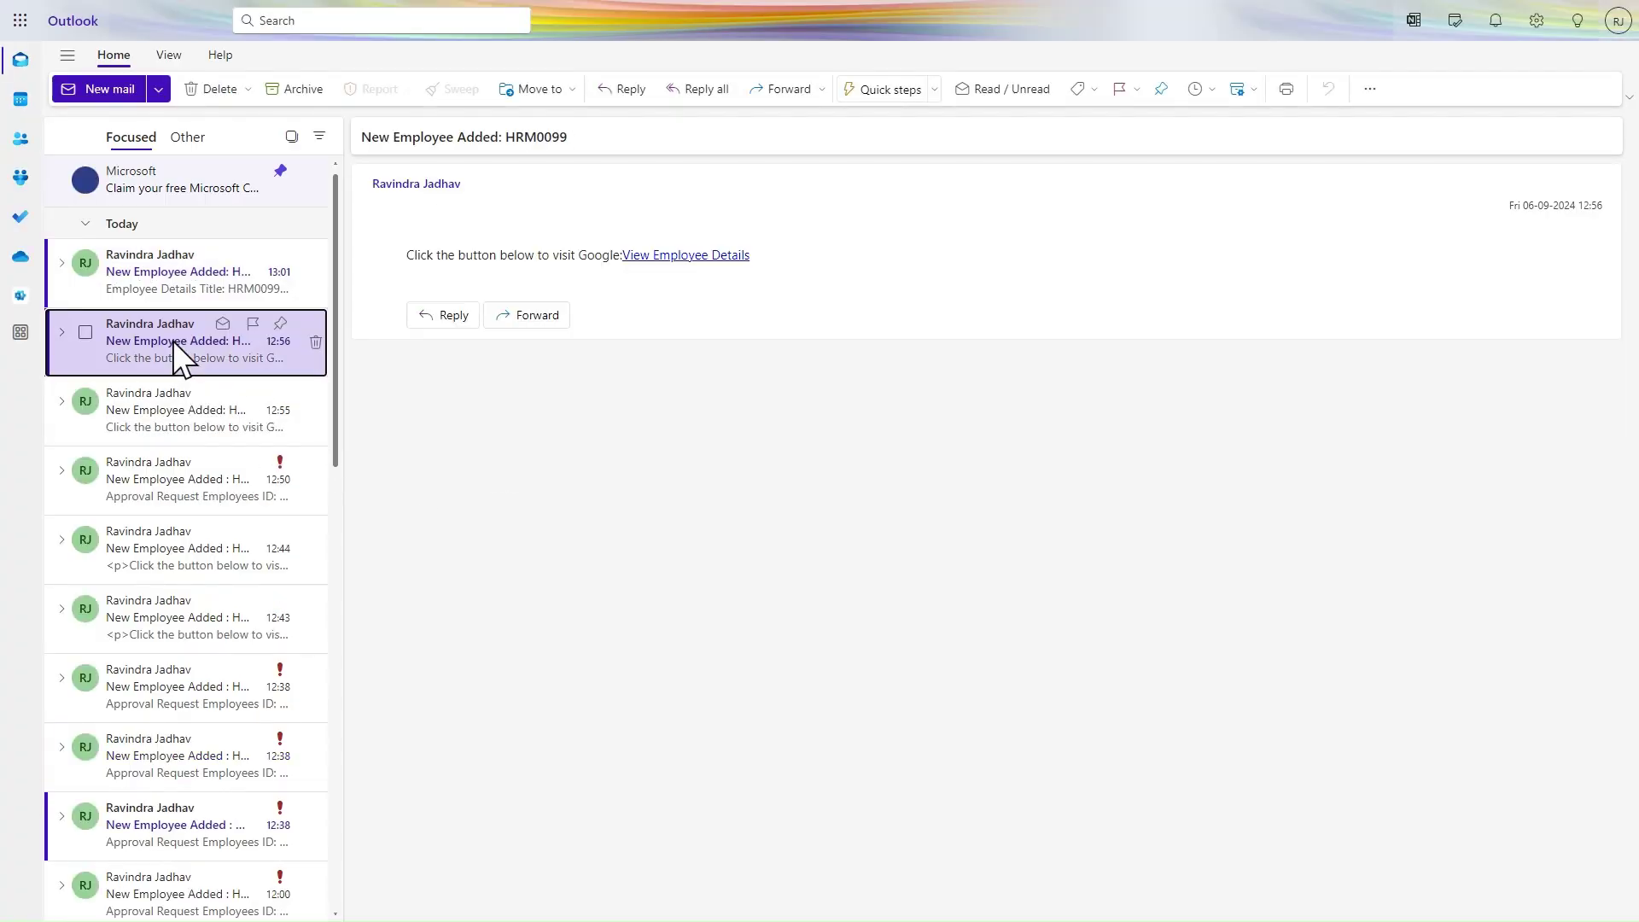
left_click(176, 289)
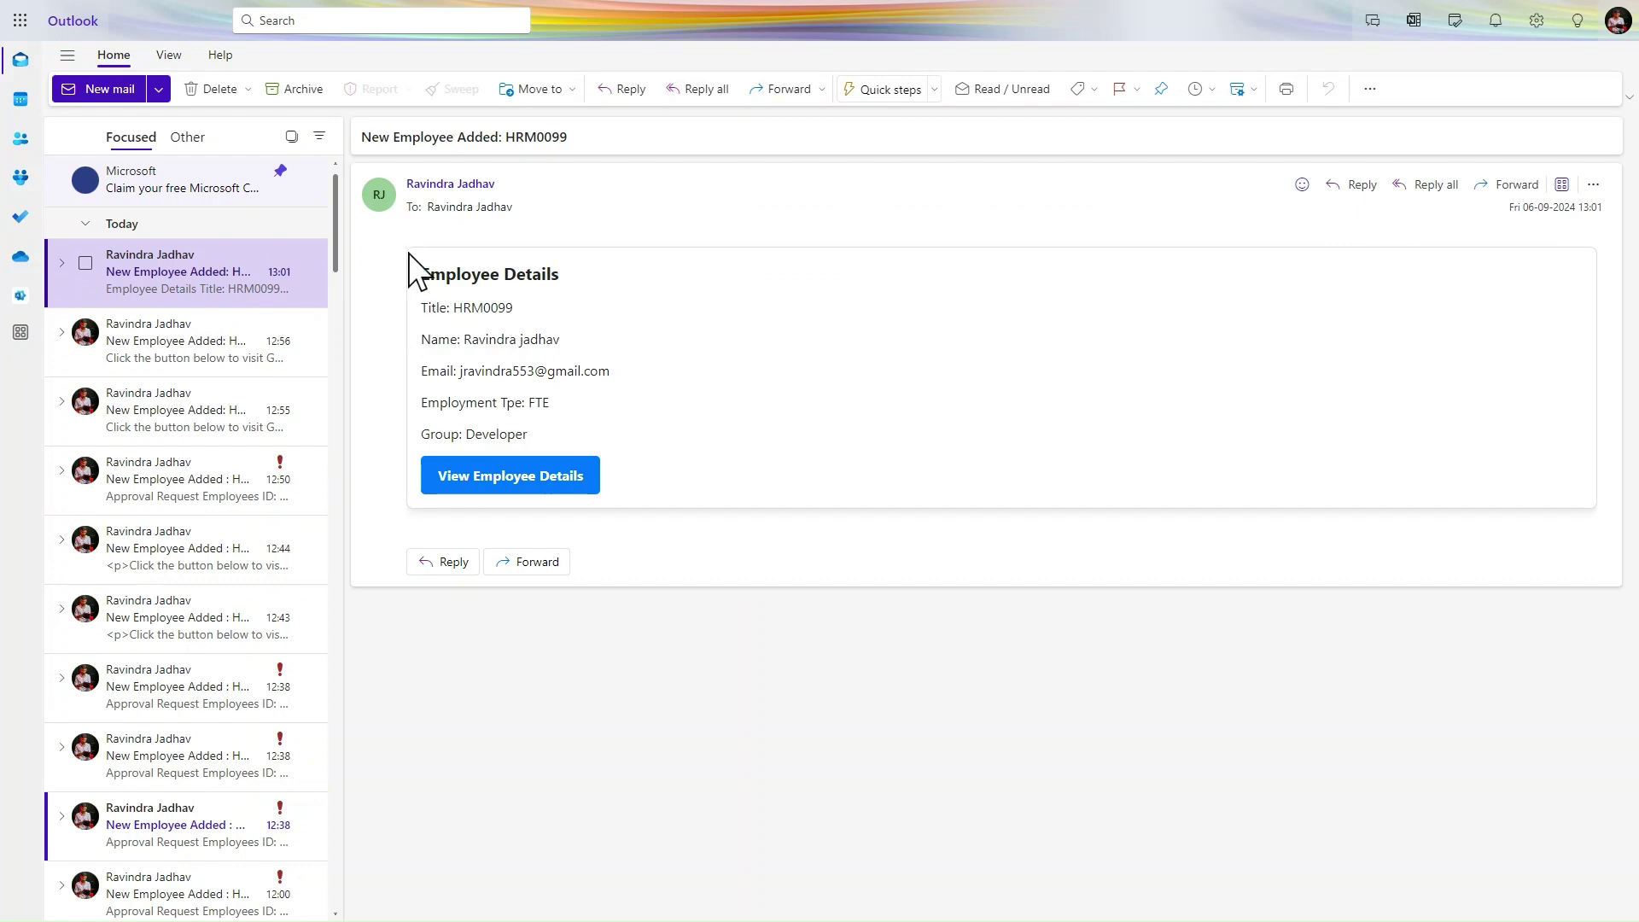
left_click_drag(416, 283, 736, 478)
left_click(736, 206)
left_click(738, 212)
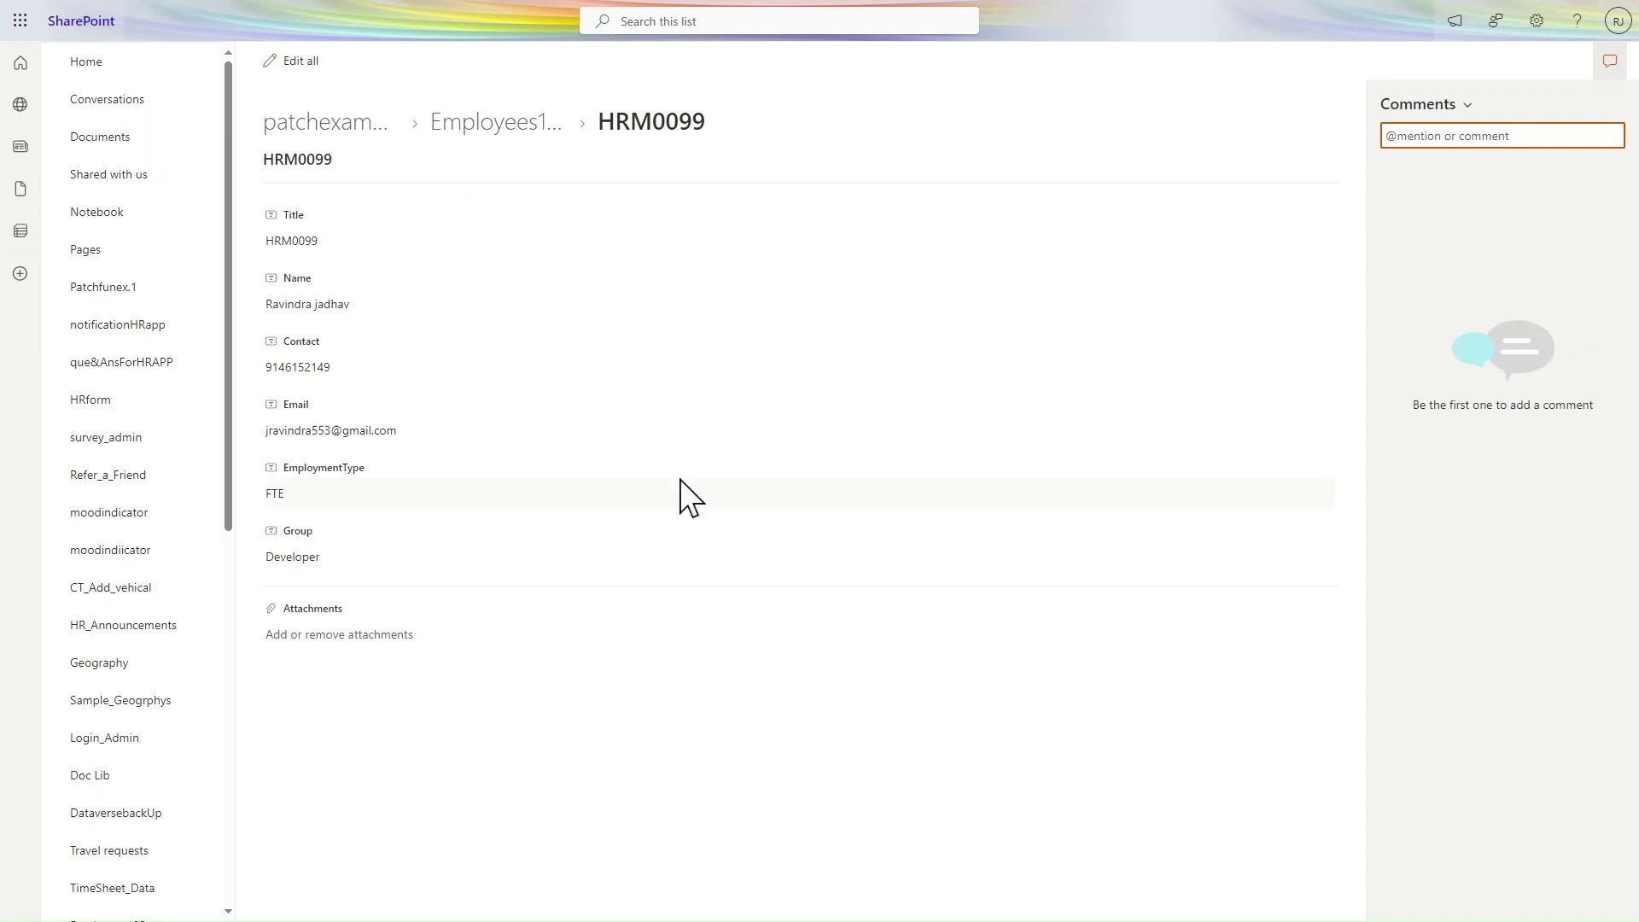
Go back to the Employee123 flow's run details in Power Automate.
mouse_move(651, 2)
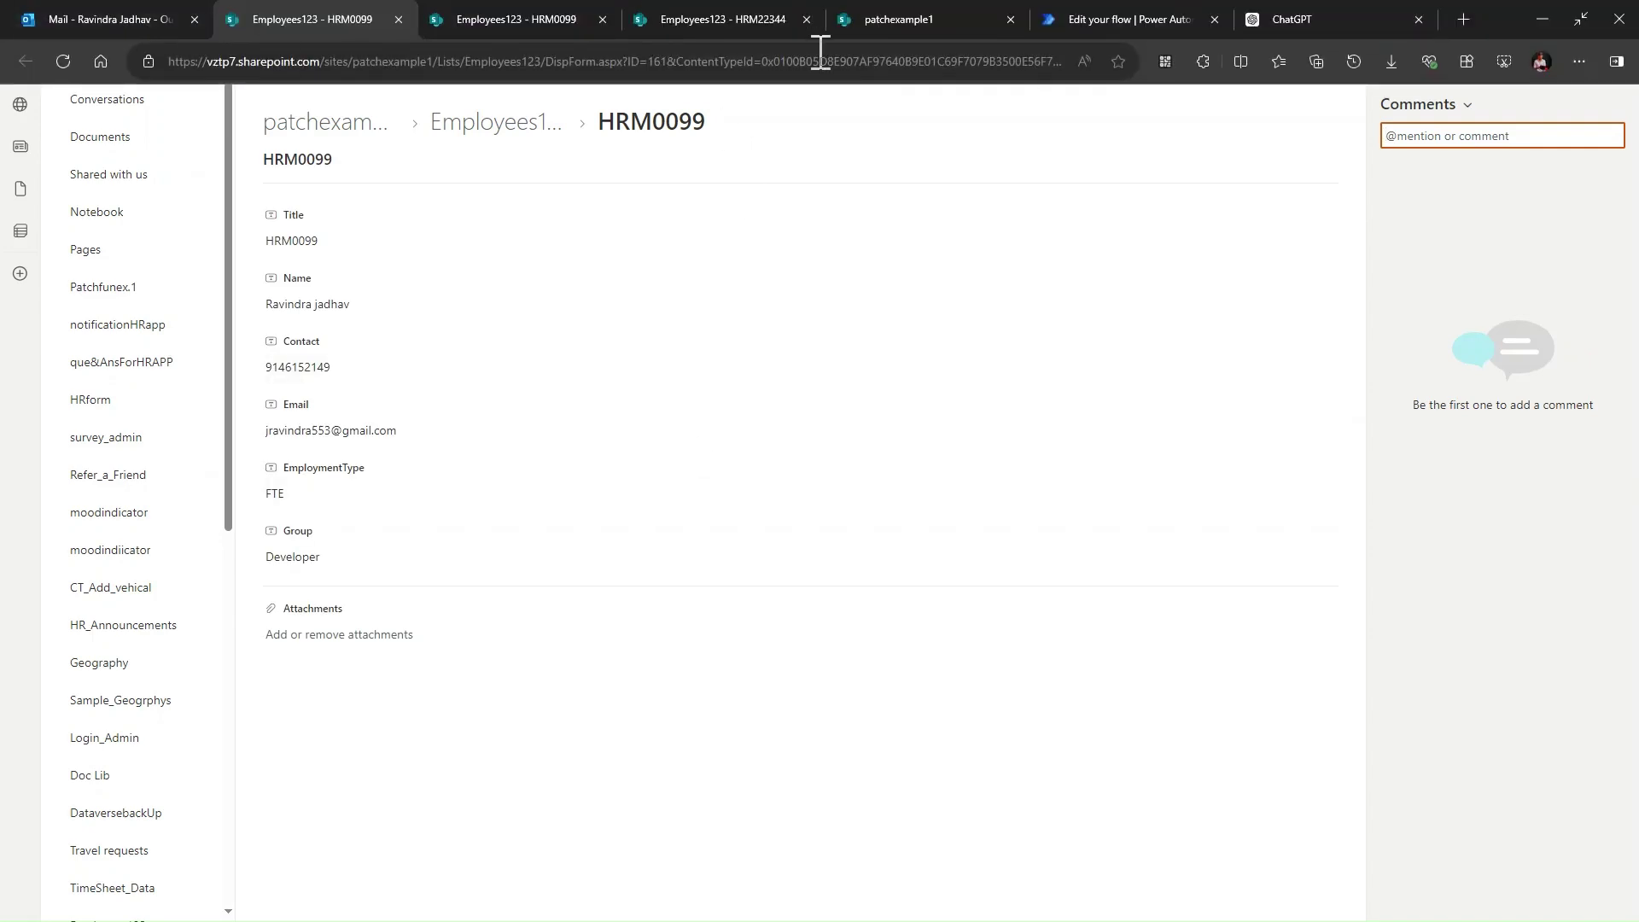
left_click(1113, 19)
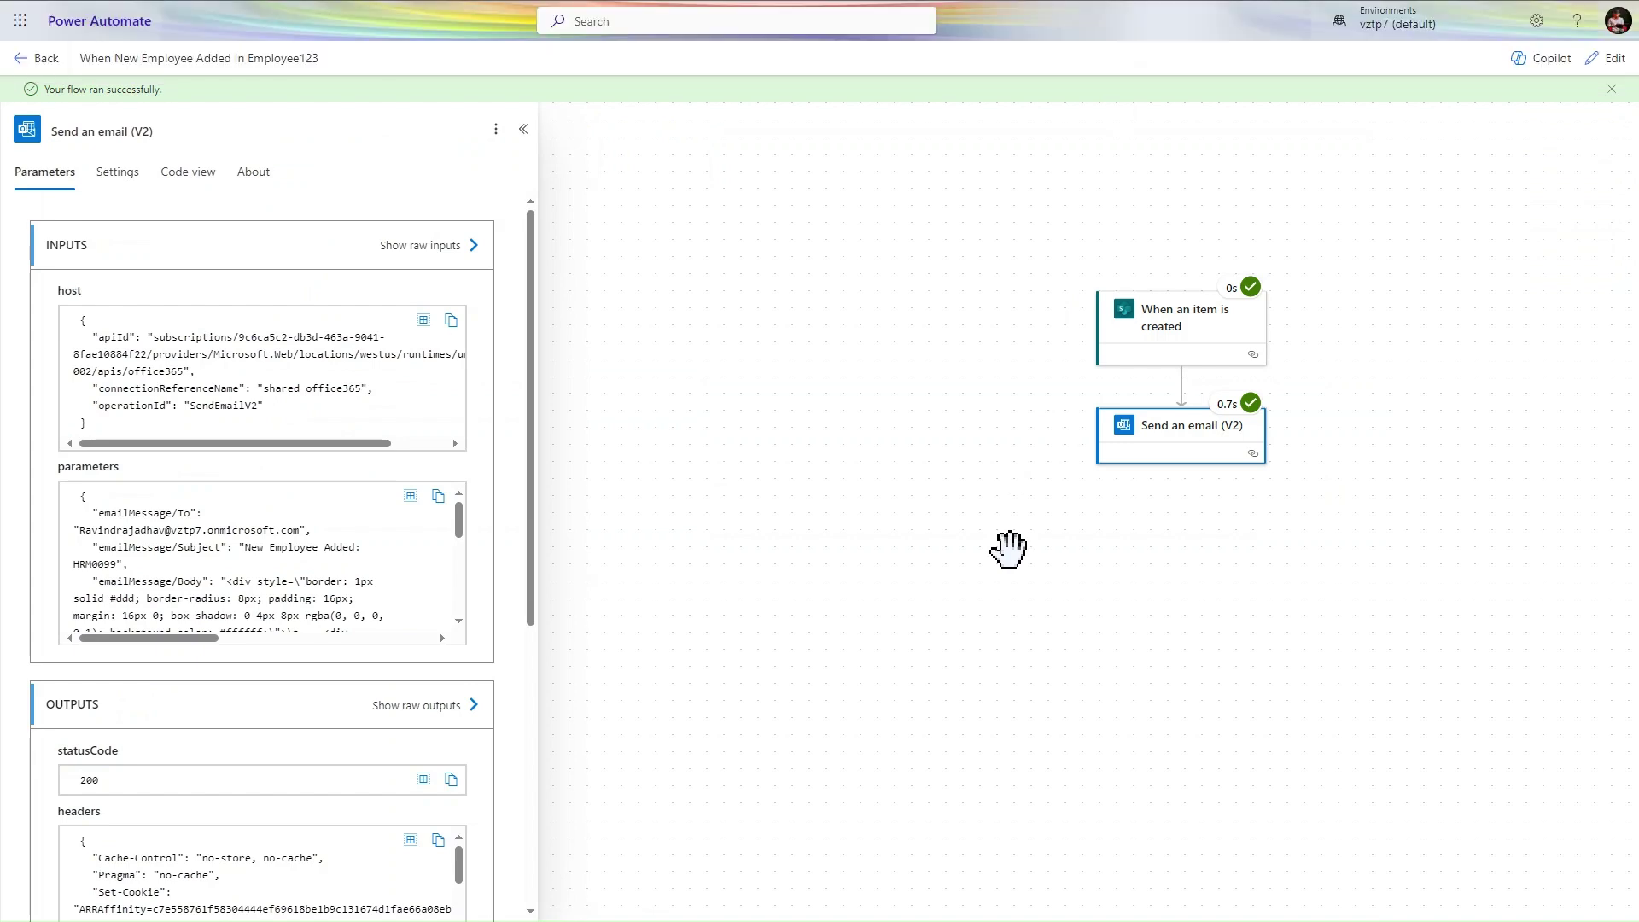